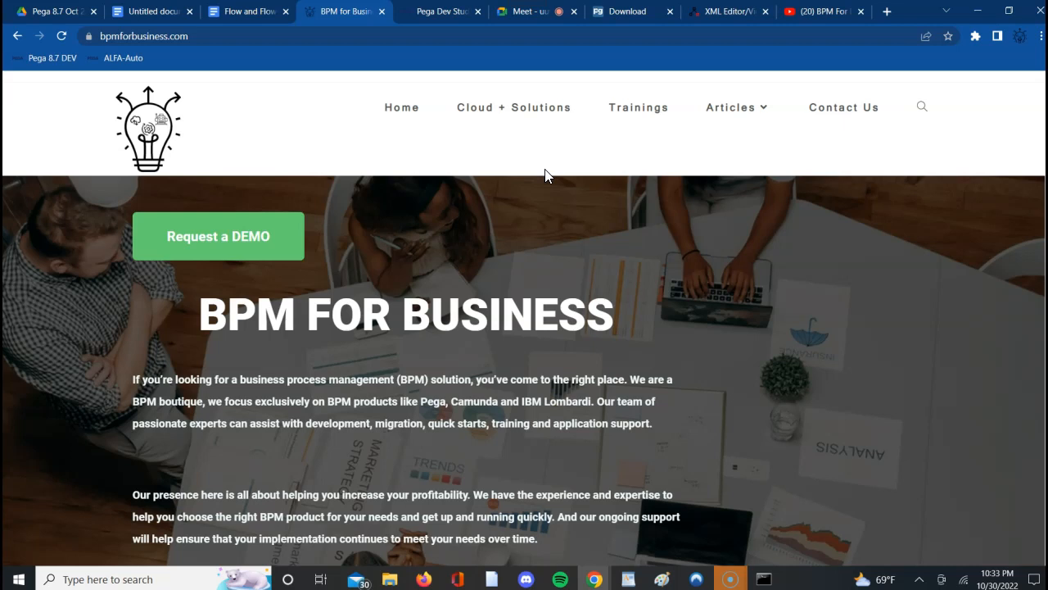
- Rename the untitled clipboard notes document as "Clipboard," and close it
left_click(164, 15)
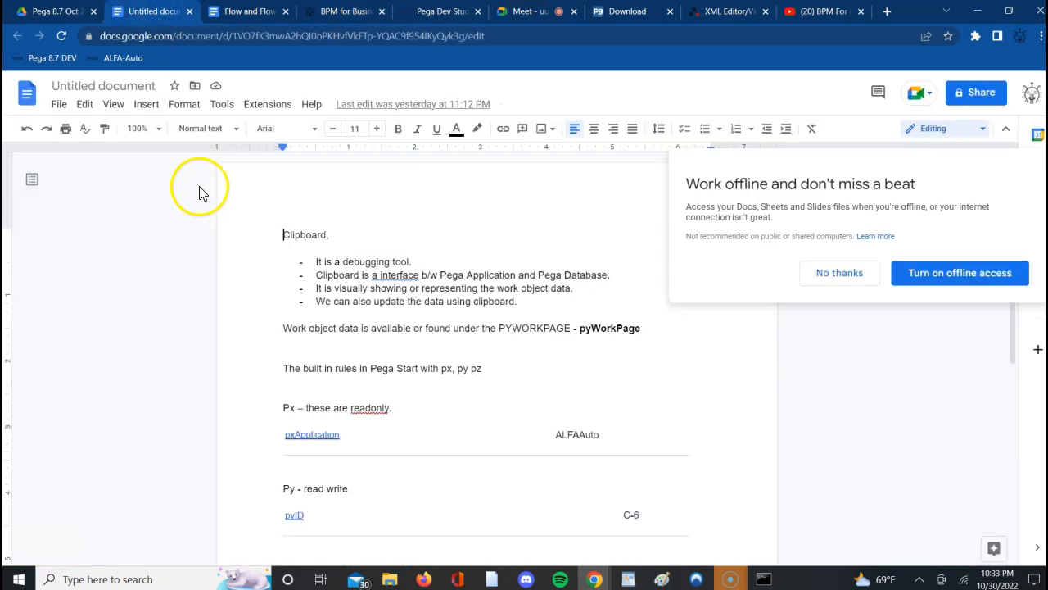
left_click(96, 86)
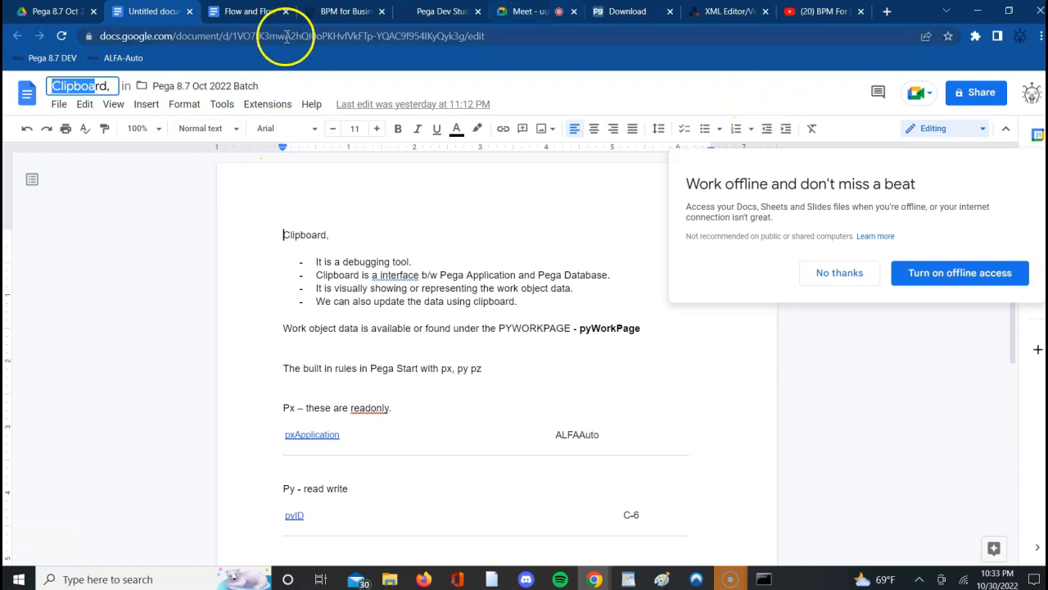
left_click(146, 232)
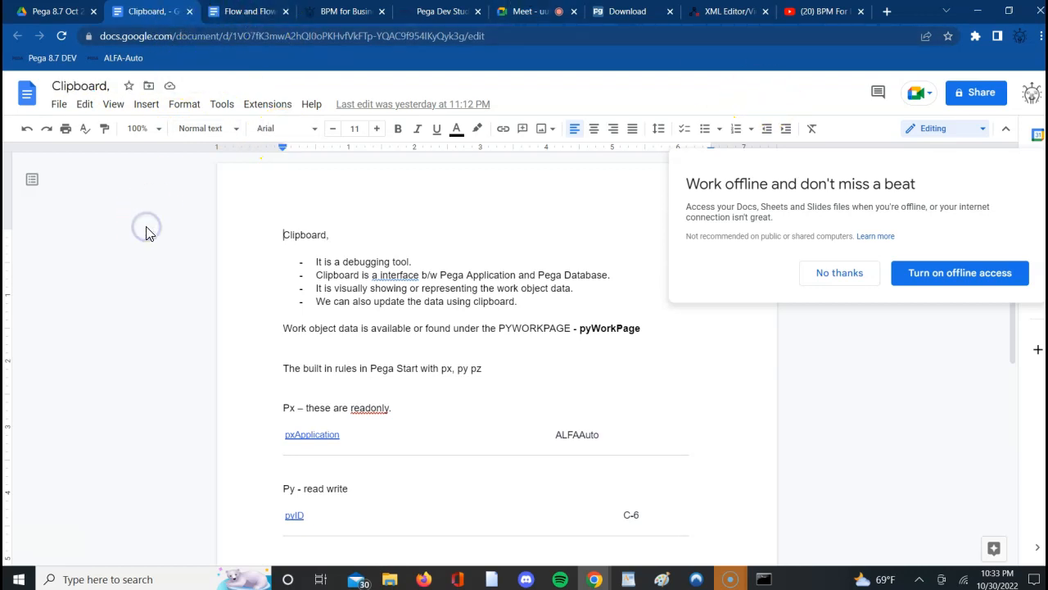
left_click(189, 11)
- Create a new blank Google Docs document in the Pega 8.7 Oct 2022 Batch folder on Drive
left_click(54, 17)
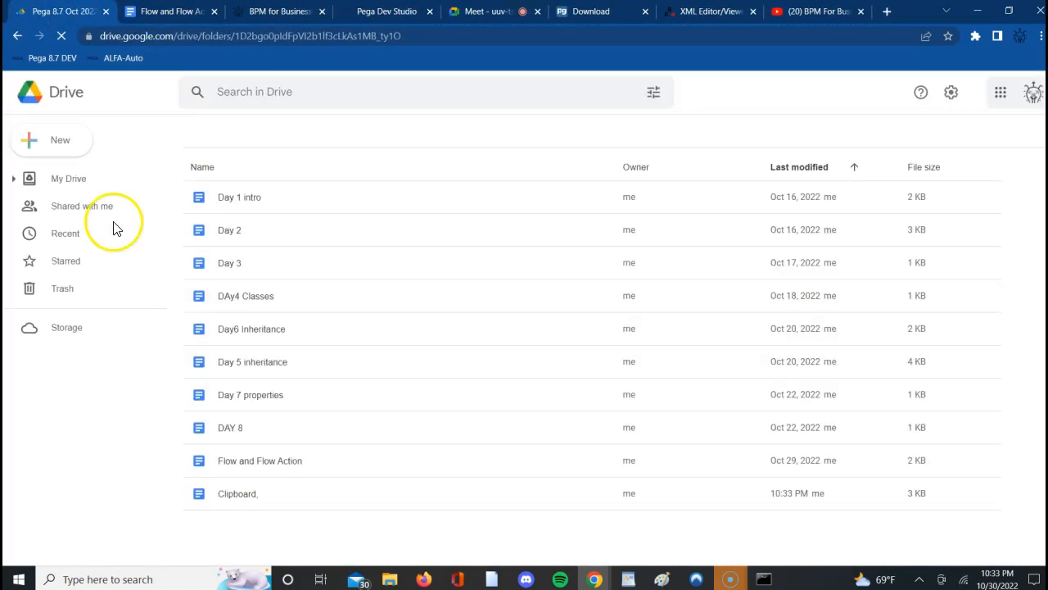
left_click(33, 144)
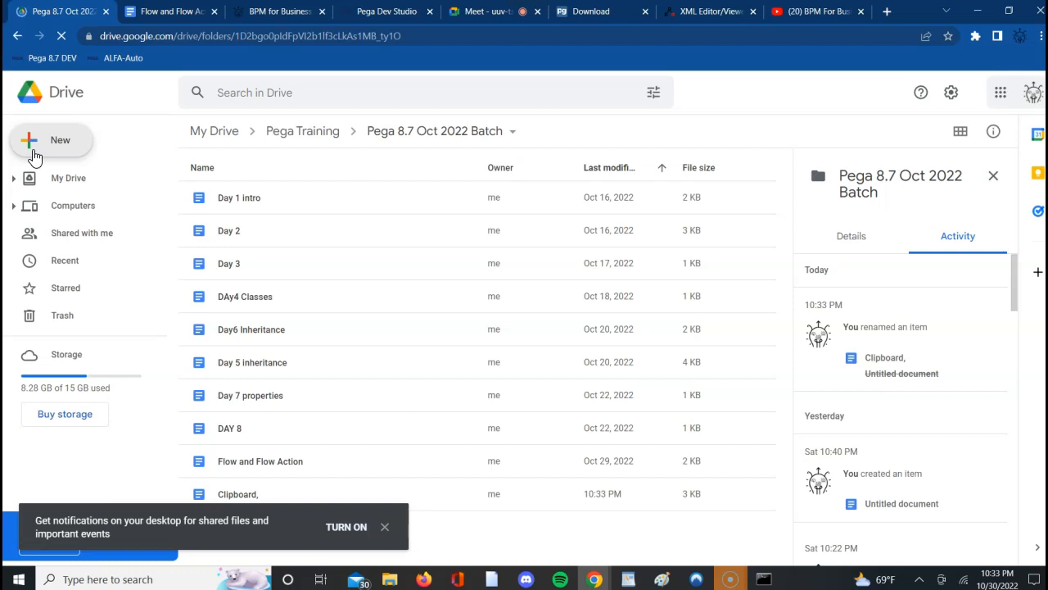
left_click(30, 140)
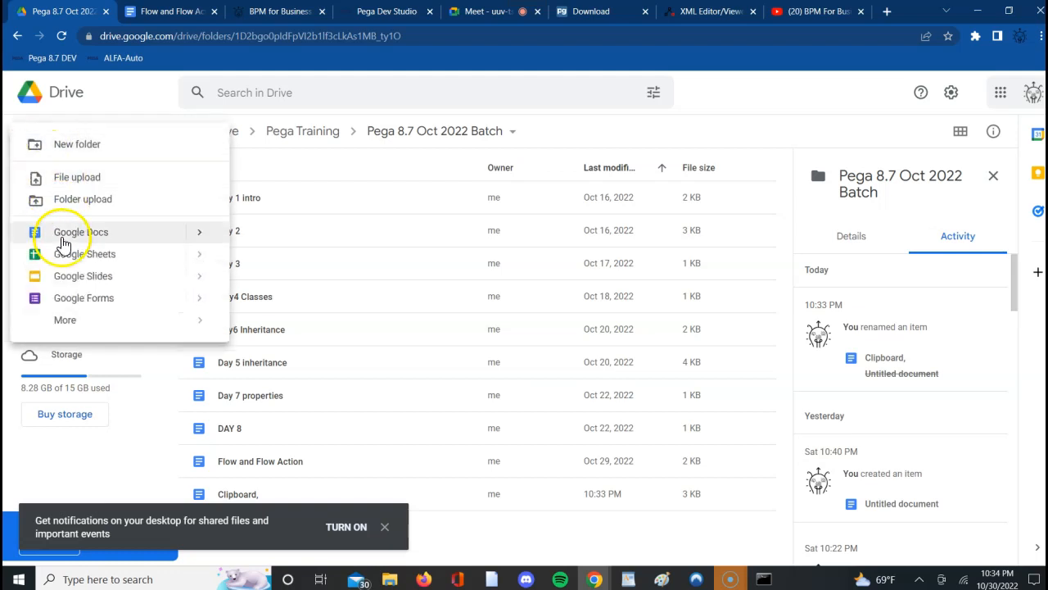
left_click(204, 235)
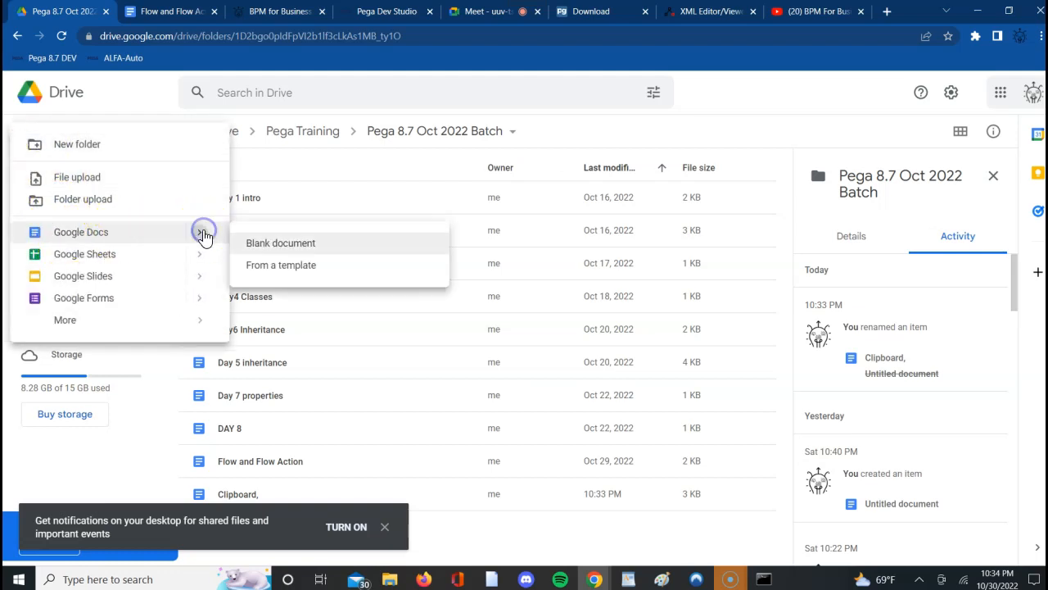
left_click(265, 249)
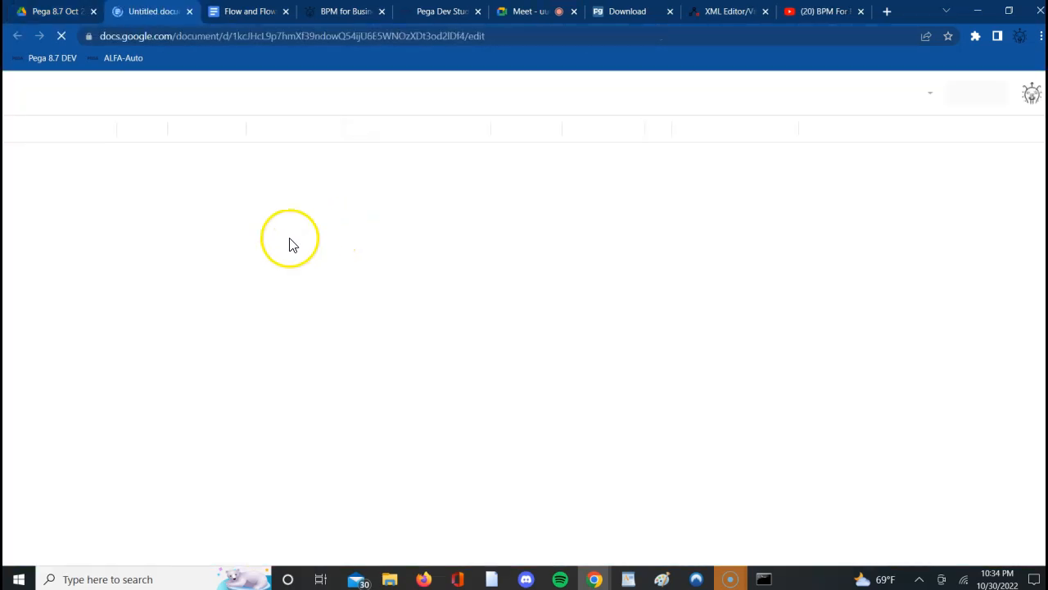
left_click(342, 225)
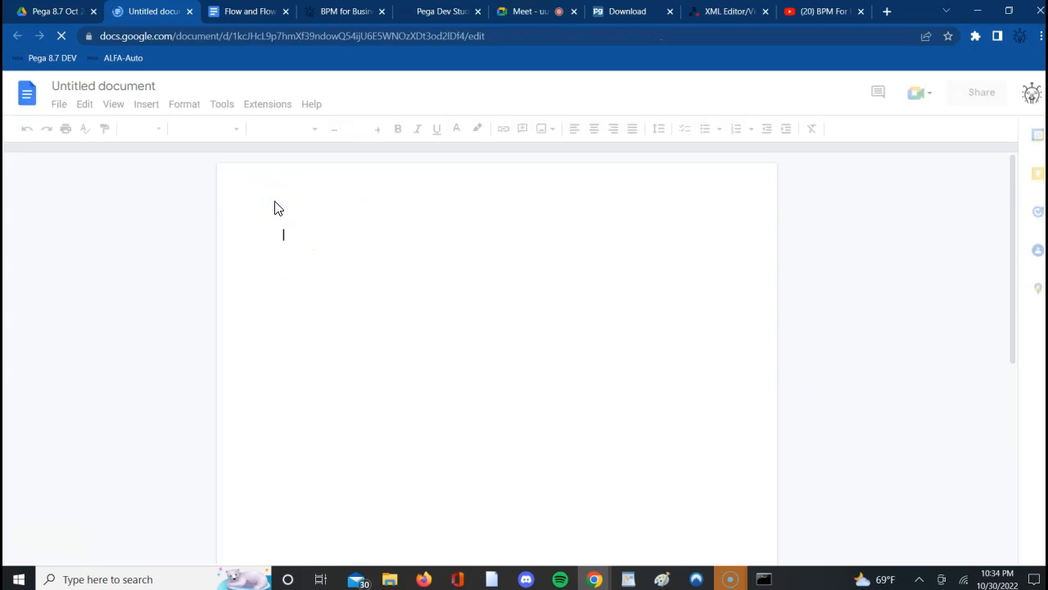
- Start the document's first line with "Data Table – a table whi" and decline the offline access offer
type("Da")
left_click(334, 194)
key("BackSpace")
key("BackSpace")
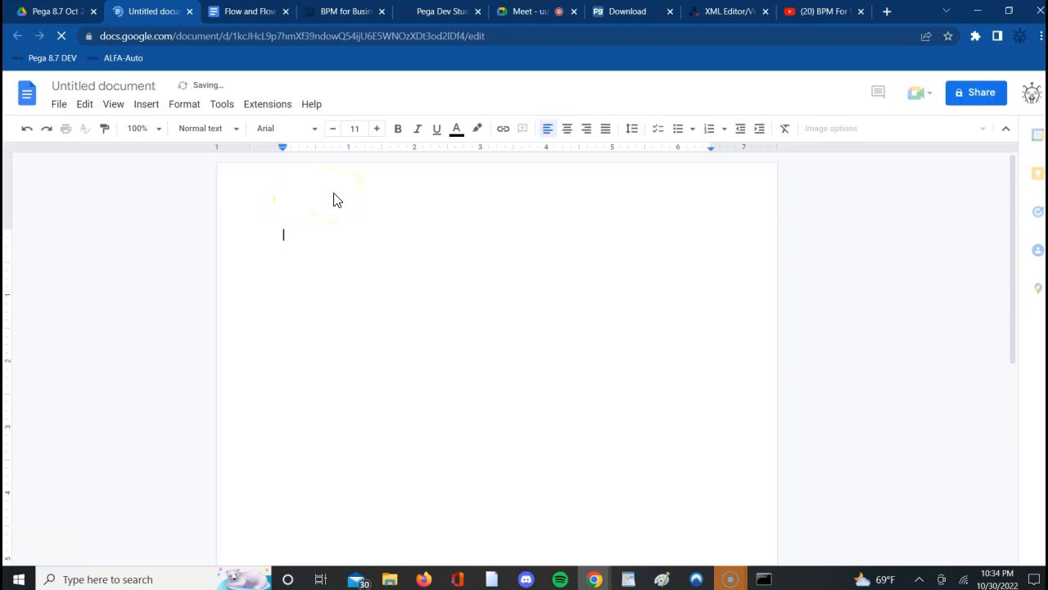
type("Data ")
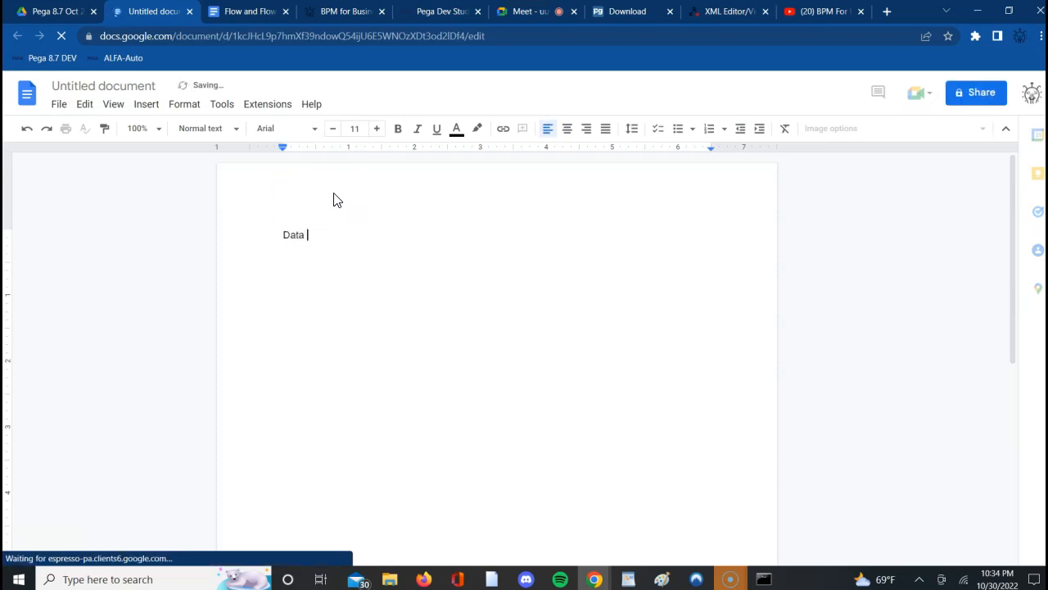
type("Ta l")
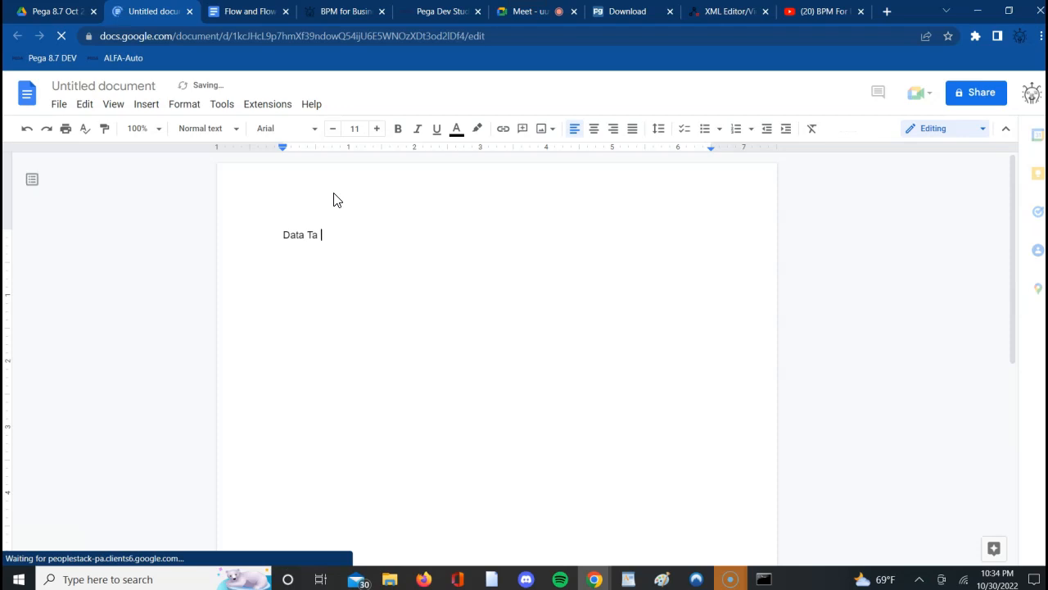
type("bele -")
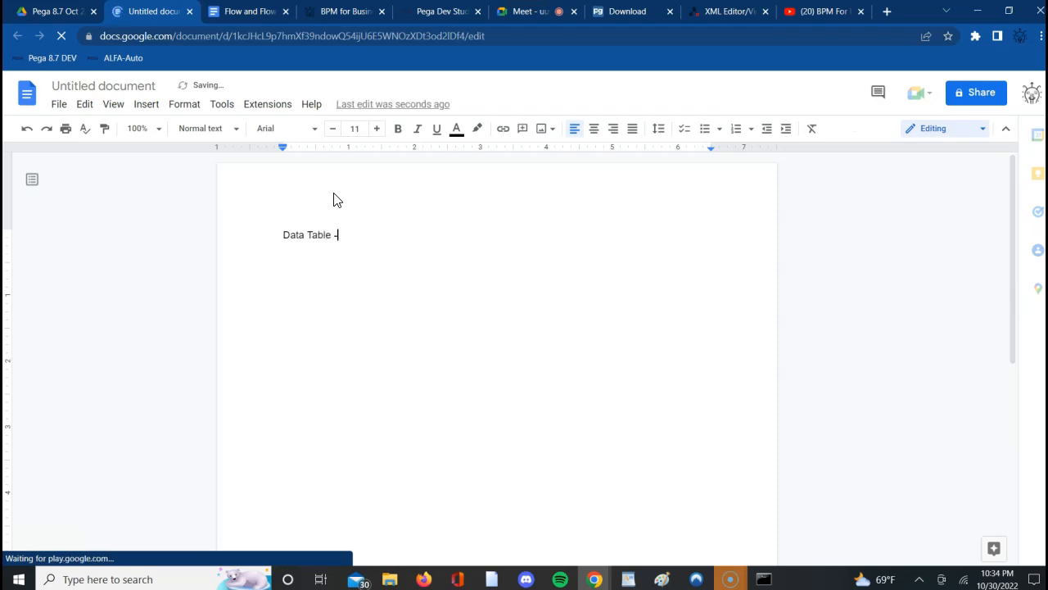
type(" a table ")
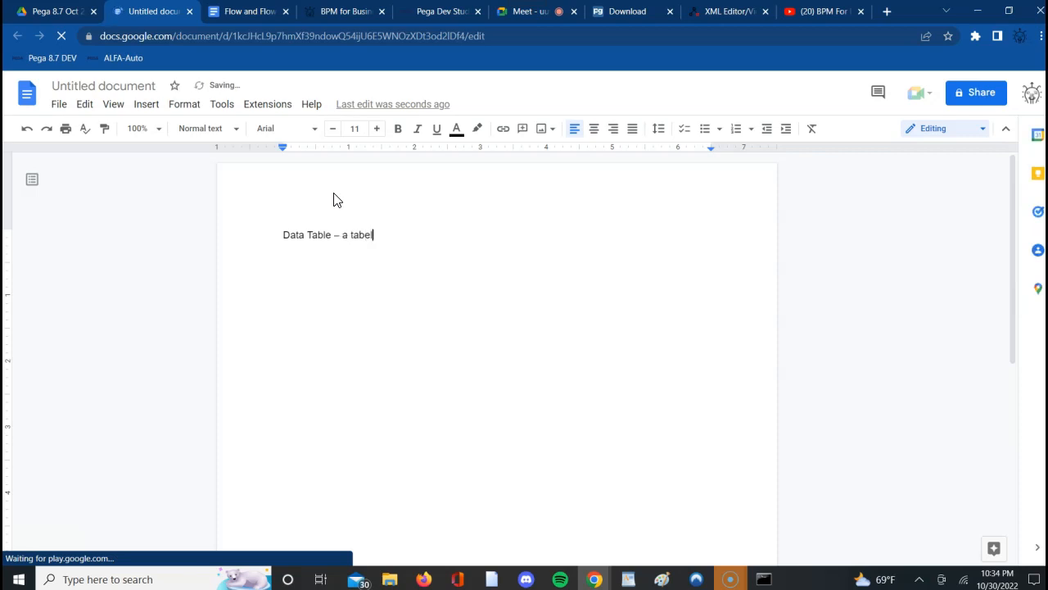
type("whi")
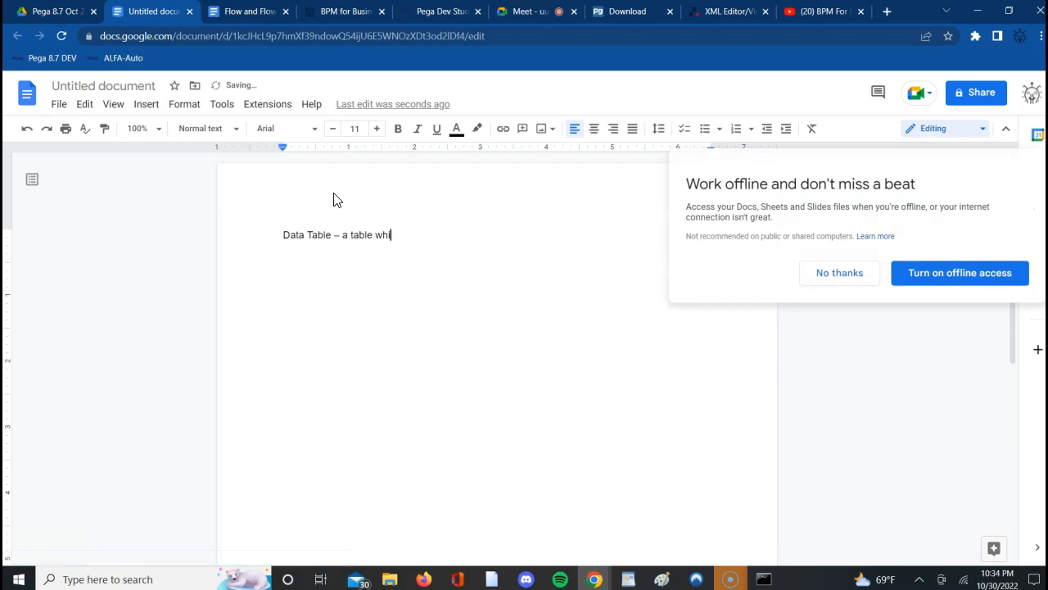
left_click(840, 279)
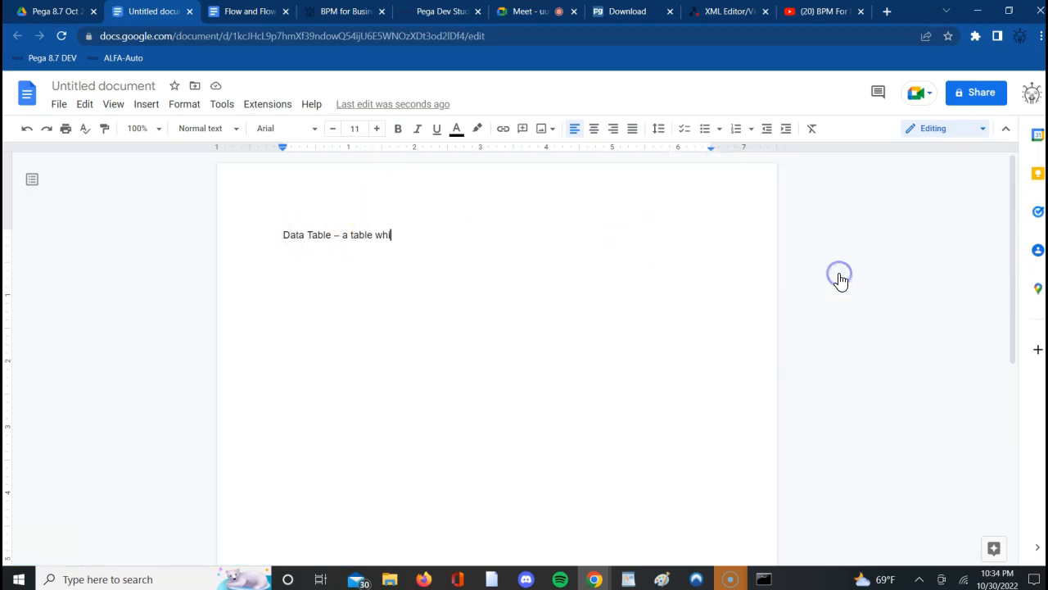
- Switch to the Google Meet call, admit the waiting participant and return to the untitled document
left_click(539, 16)
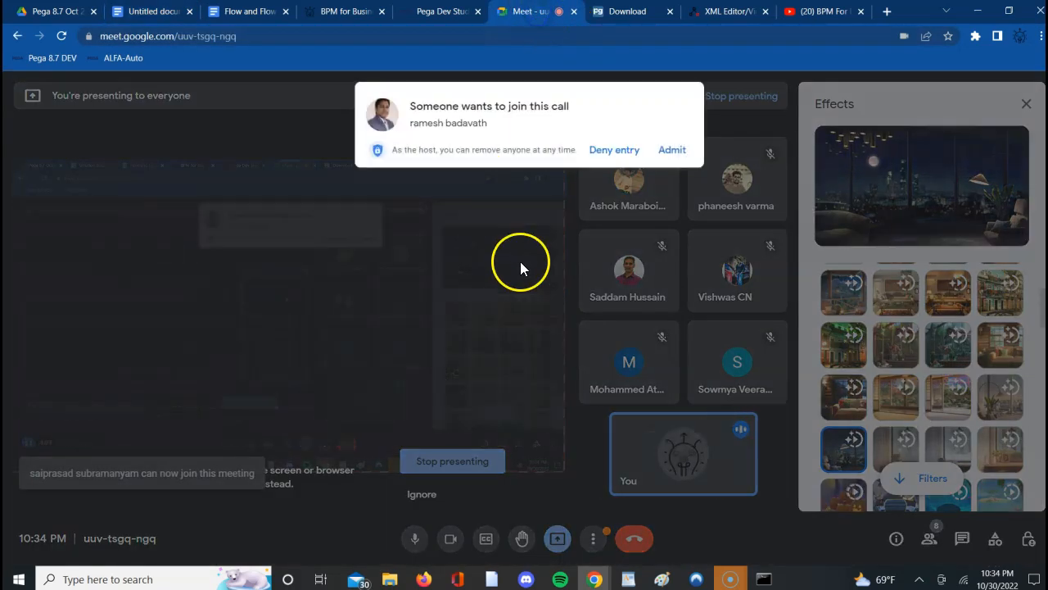
left_click(673, 151)
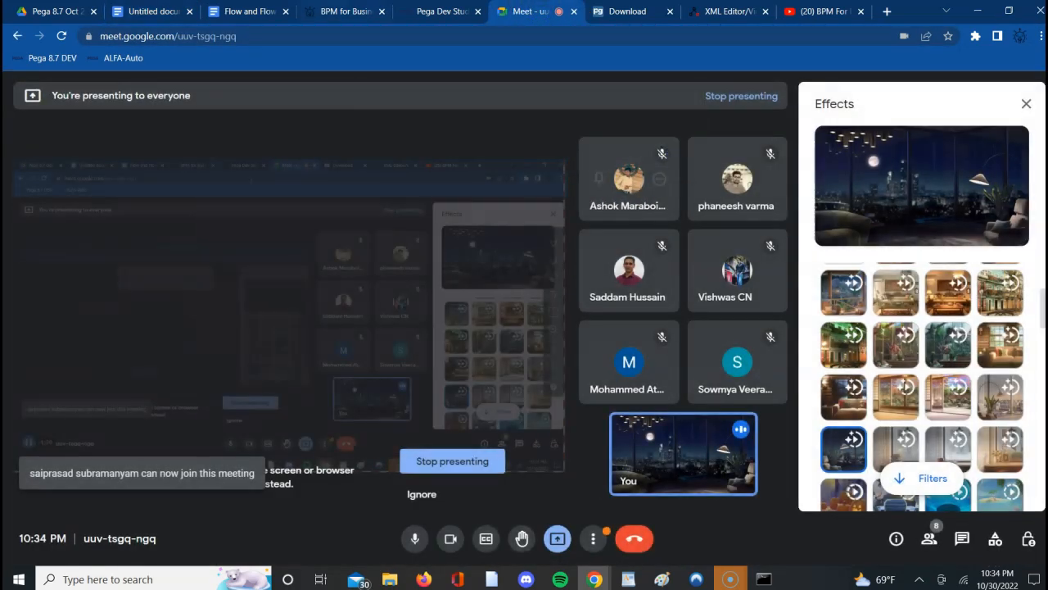
left_click(148, 15)
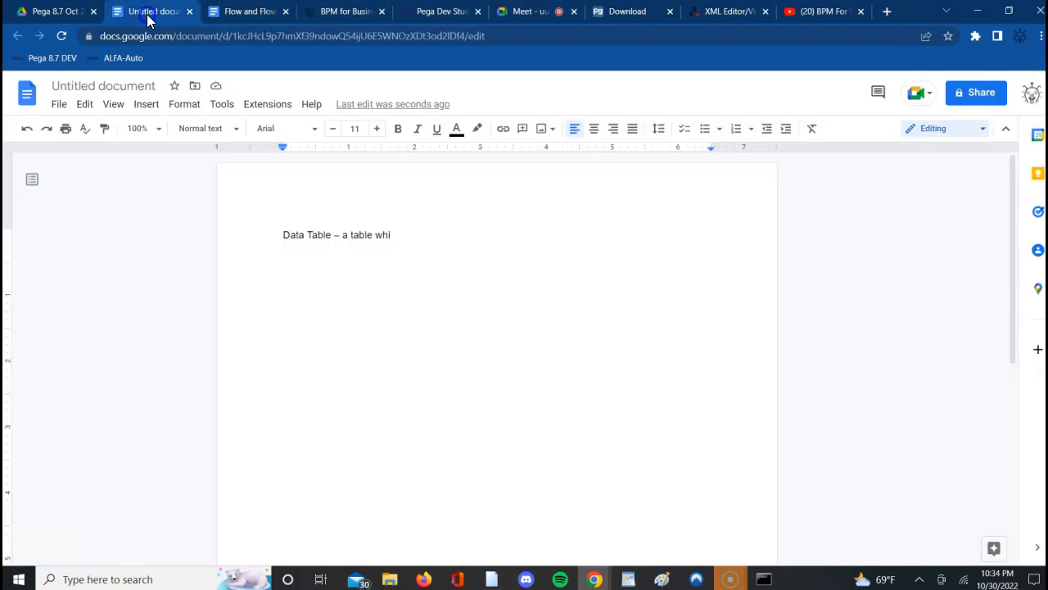
- Complete the first line so it reads "Data Table – a table which holds or stores data."
double_click(435, 230)
left_click(443, 248)
type("ch")
type("holds or stores data.")
- Add a new line reading "Employee Table" below the data table definition
key("Return")
type("E")
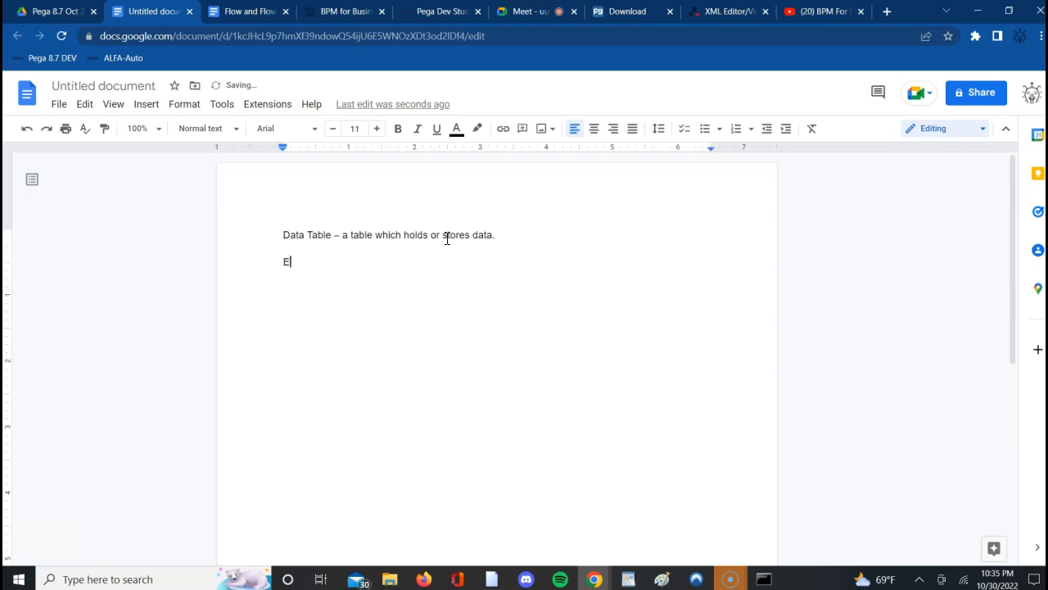
type("mployee Table")
- Add a tab-spaced heading line below "Employee Table" with the columns EmpId, Emp Name and Phonenumber
key("Return")
type("Em")
type("pld")
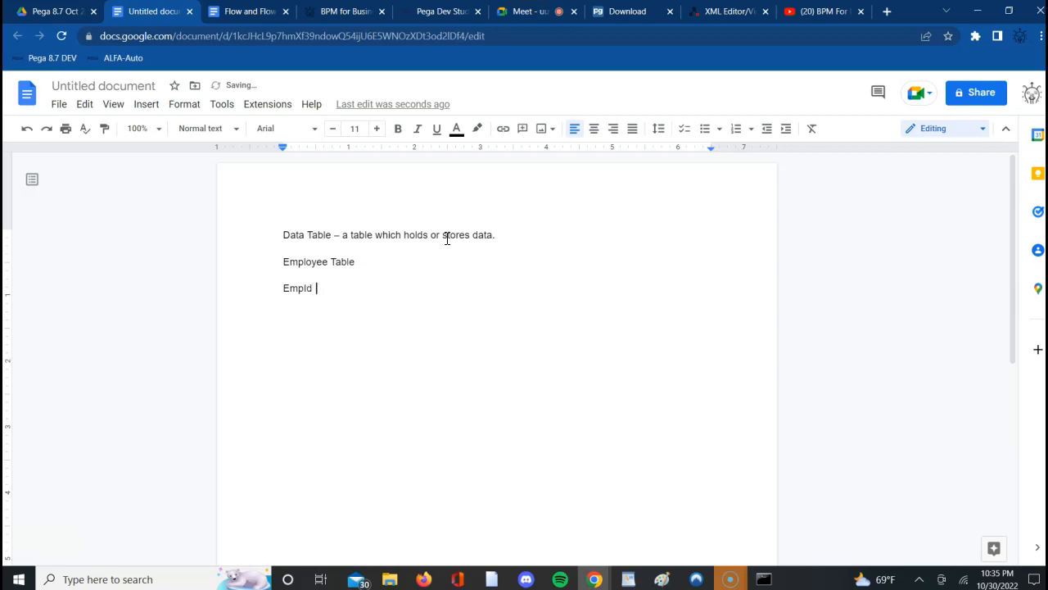
type("Emp")
key("BackSpace")
type("Name")
key("BackSpace")
key("BackSpace")
key("BackSpace")
type("ame\tPone")
key("BackSpace")
type("honen")
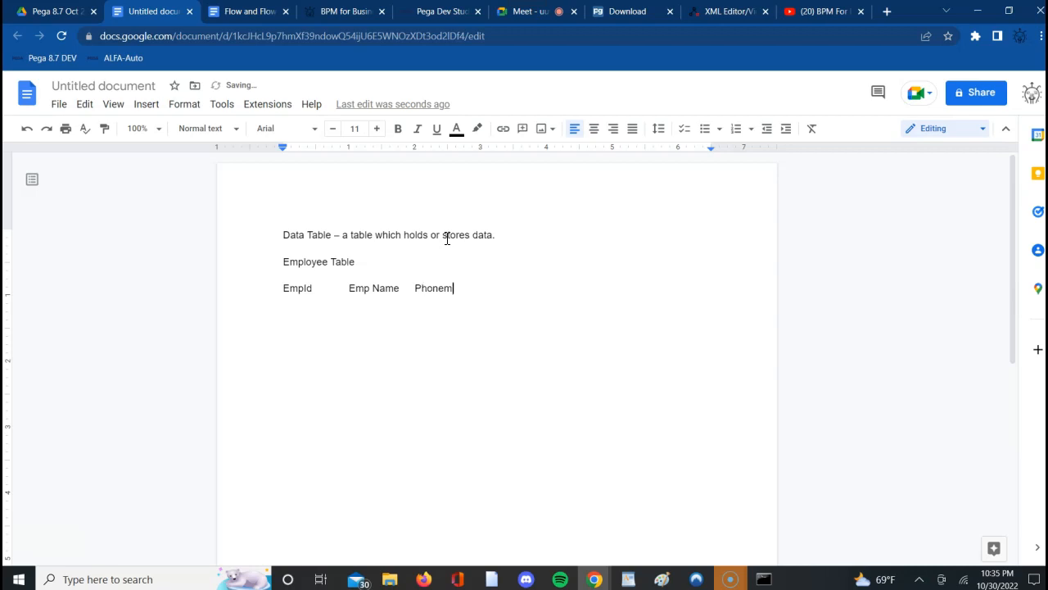
type("umber")
- Admit the waiting participants to the Google Meet call, show its people list, and return to the untitled document
left_click(529, 13)
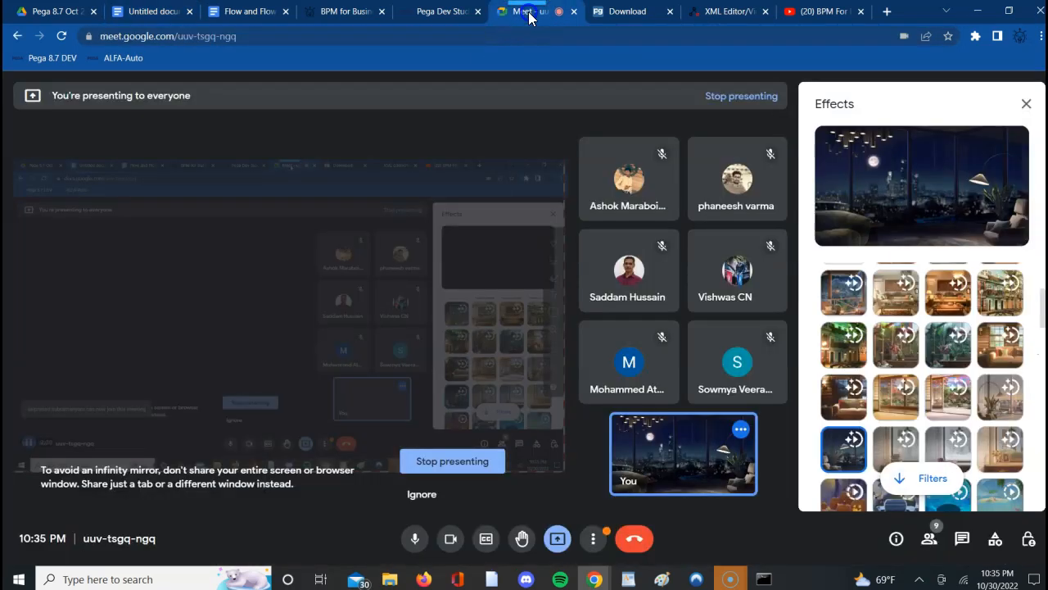
left_click(672, 150)
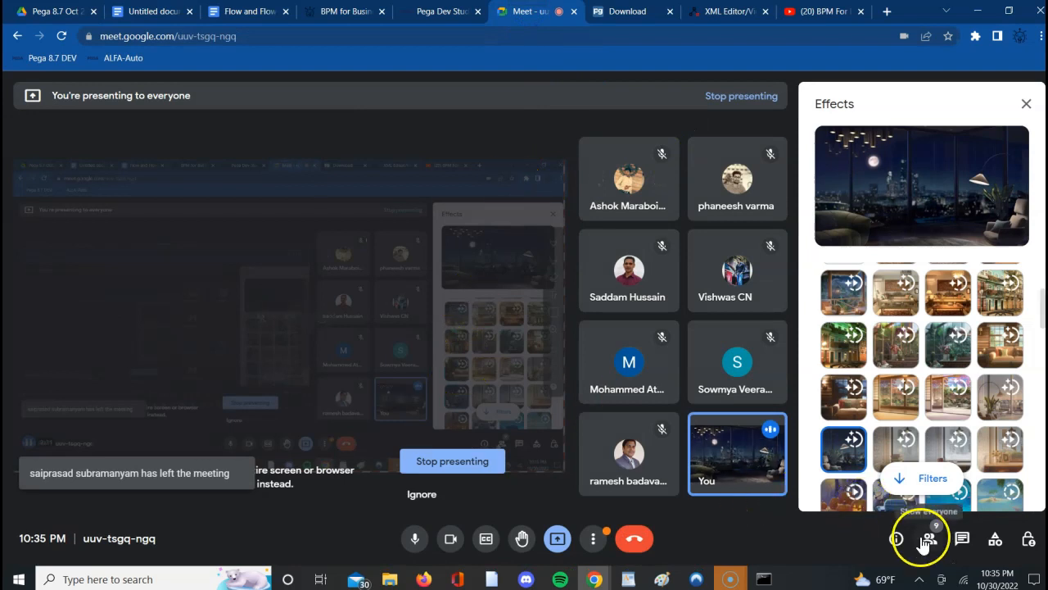
left_click(927, 540)
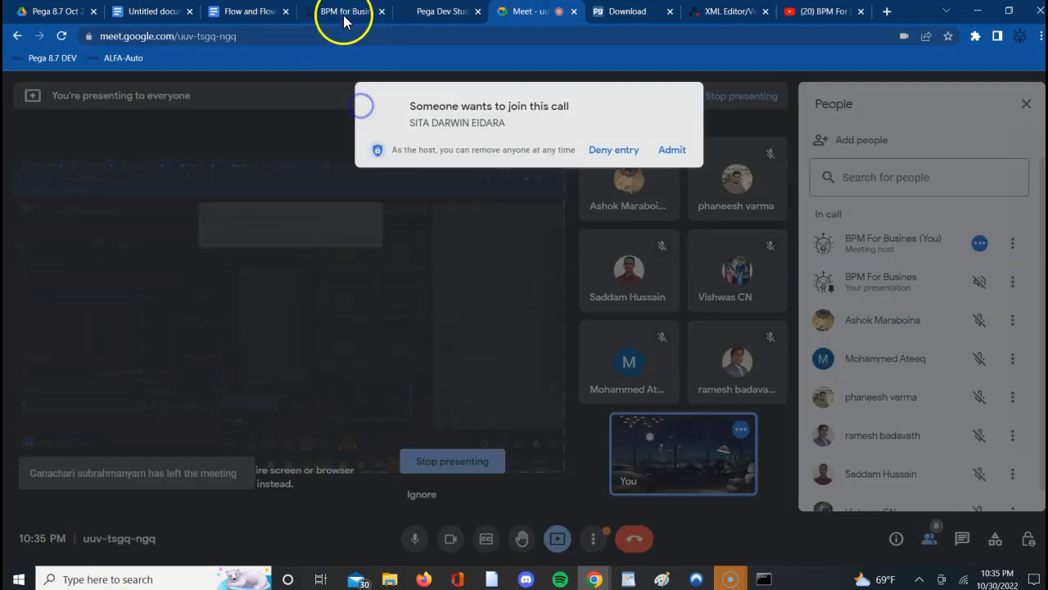
left_click(671, 150)
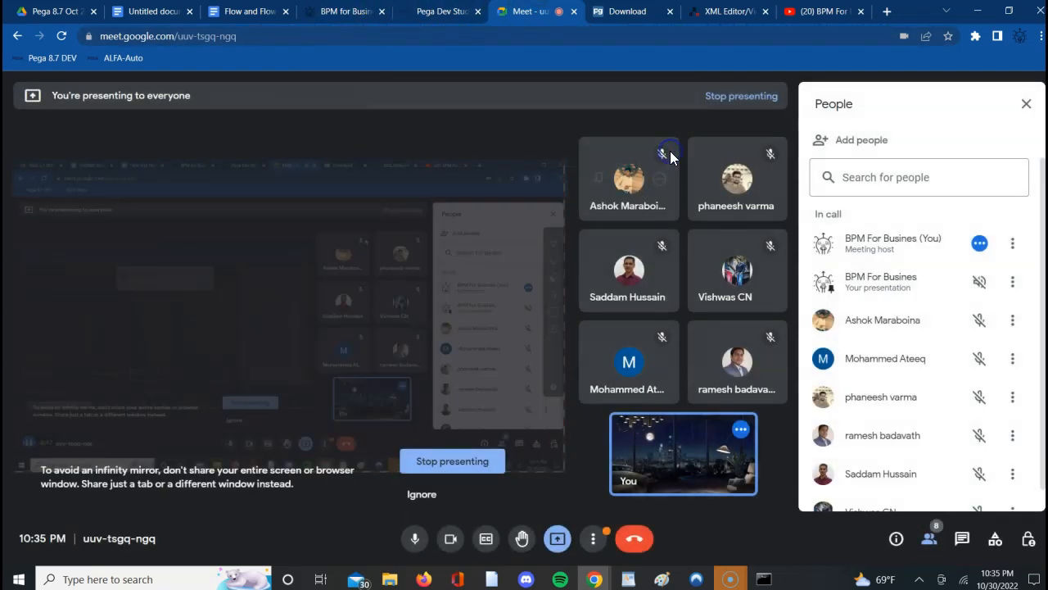
left_click(141, 13)
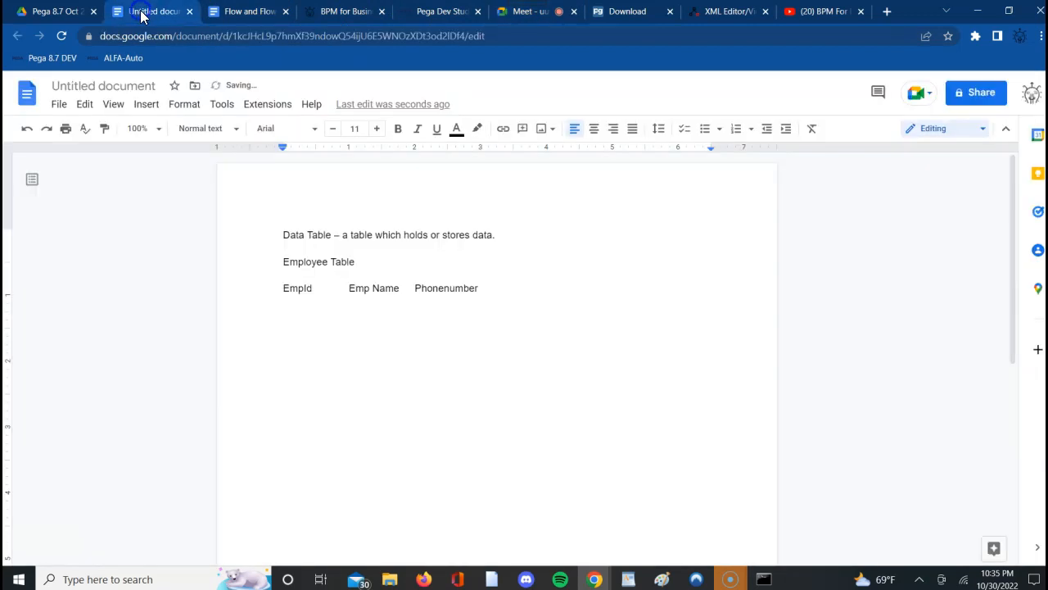
left_click(494, 309)
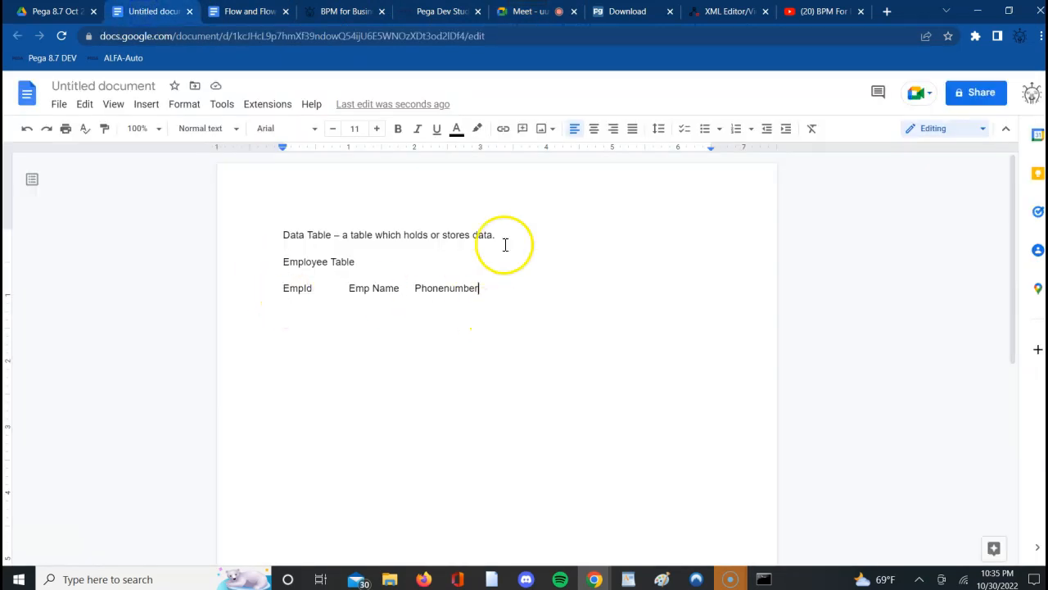
left_click(531, 18)
left_click(672, 150)
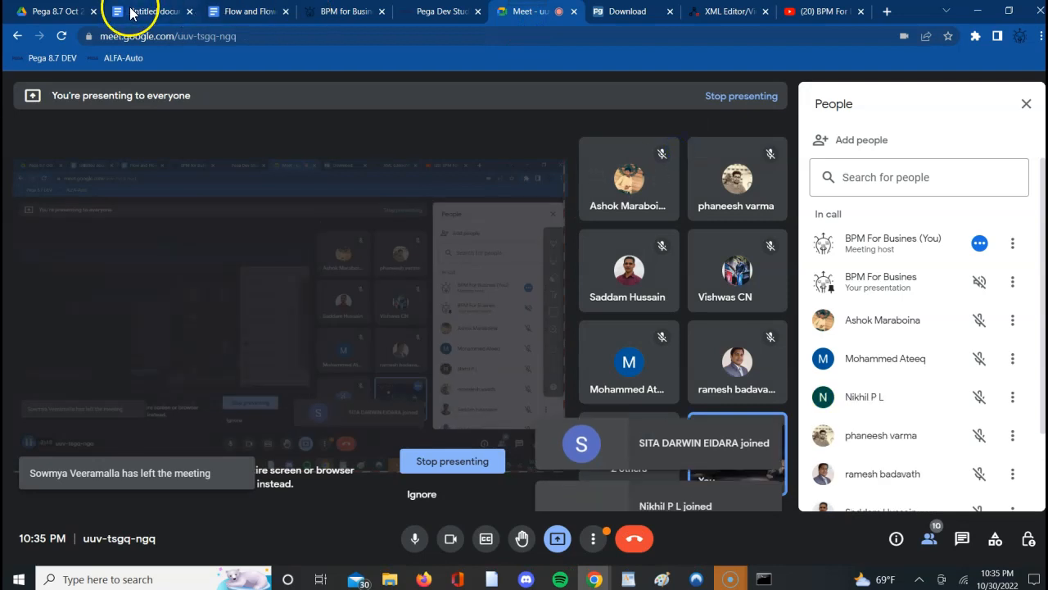
left_click(139, 12)
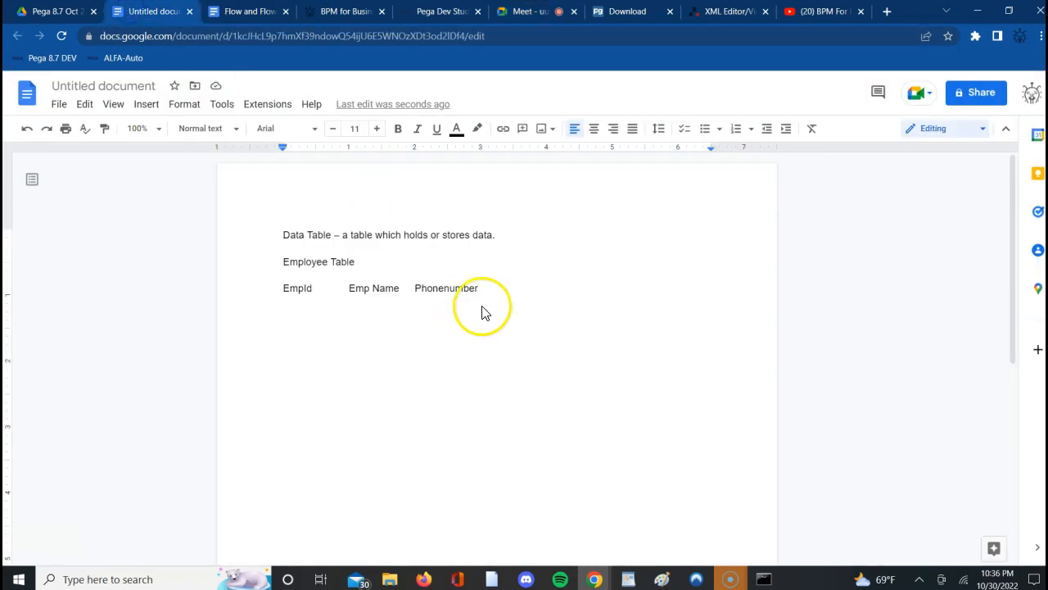
- Add a sample record under the column headings with the employee's ID, first name and phone number
key("Return")
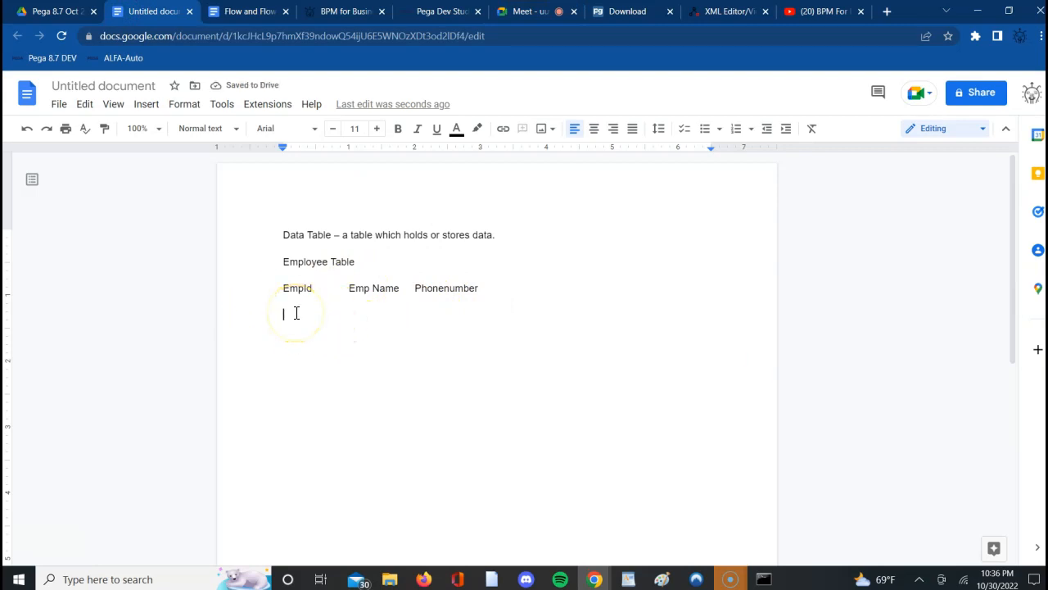
type("111")
type("il")
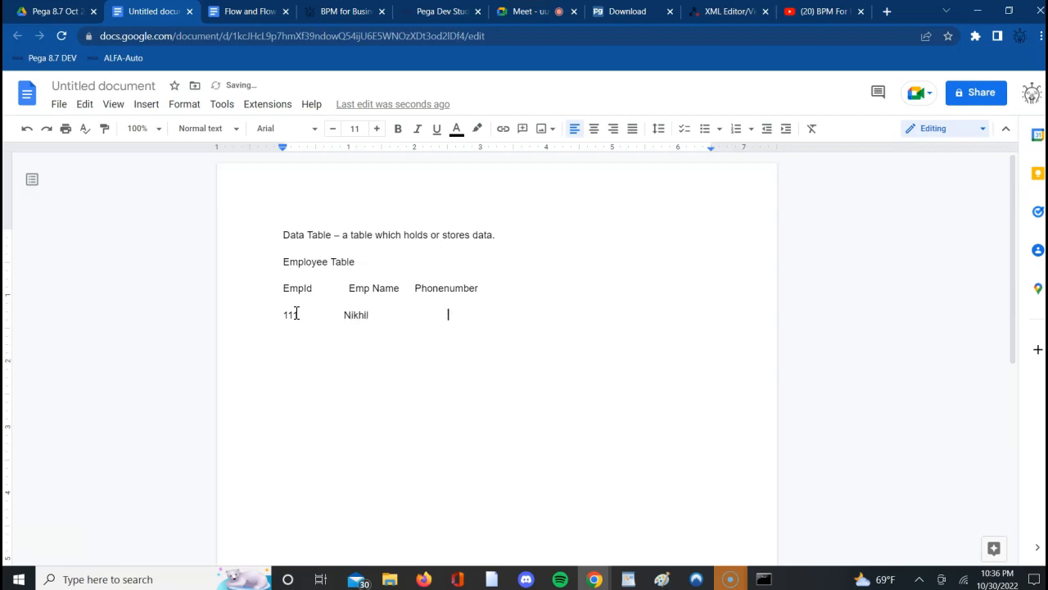
key("Tab")
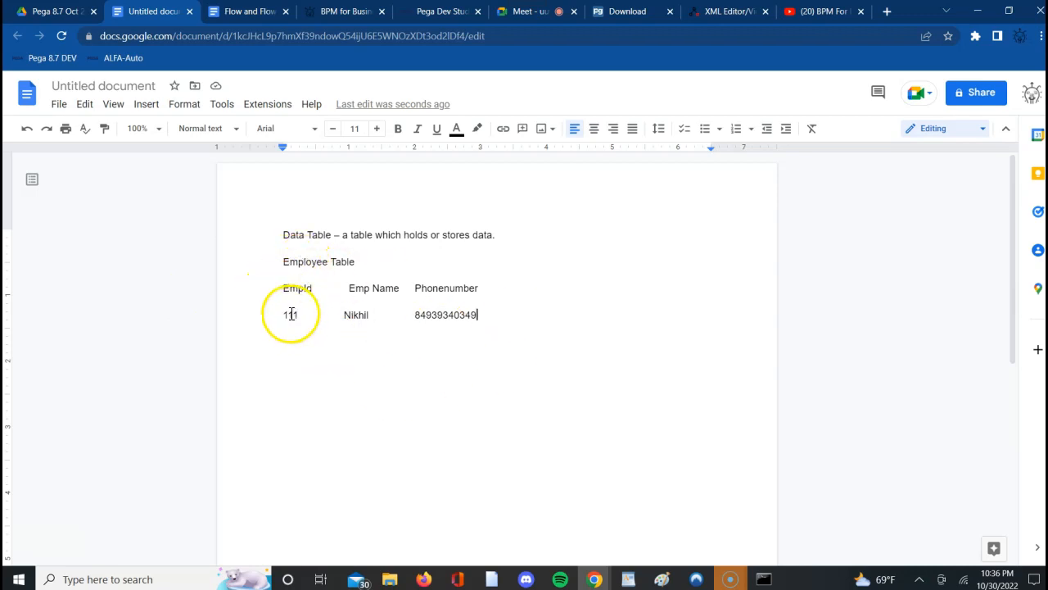
- Highlight the EmpId column heading to point it out
left_click(284, 288)
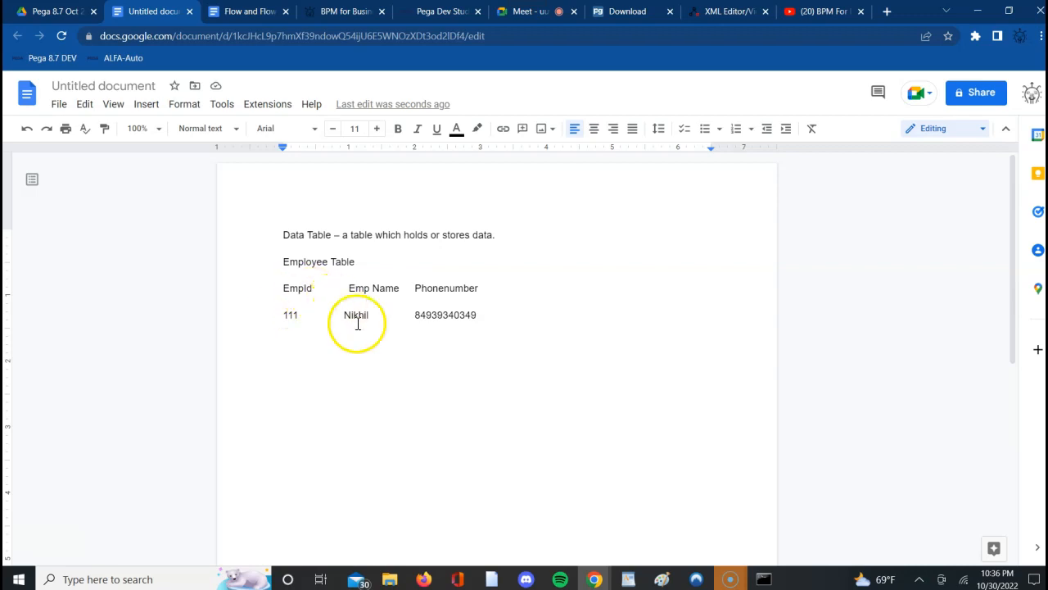
double_click(298, 293)
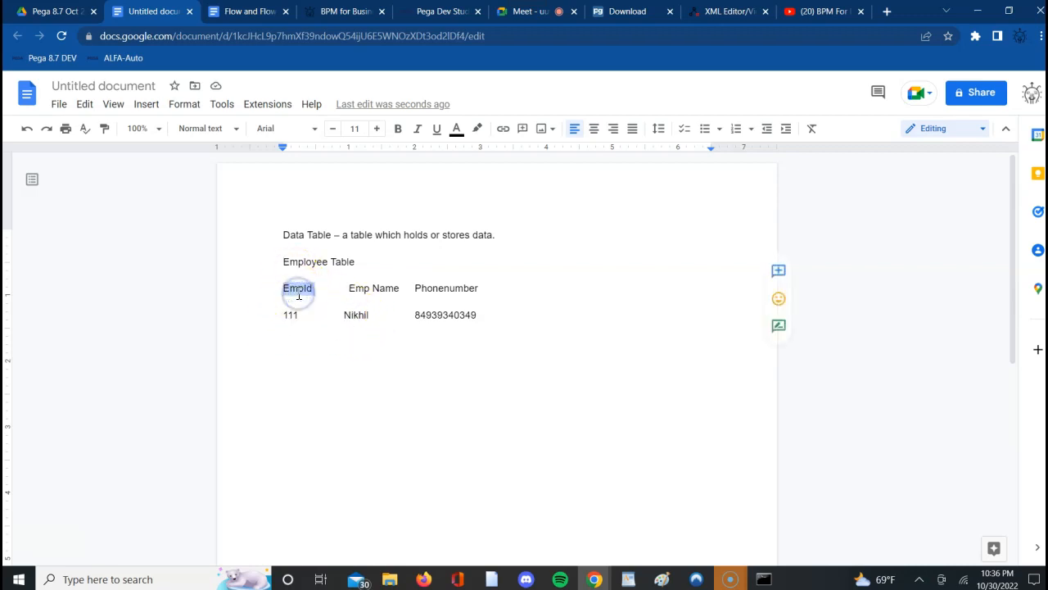
- Highlight "Name" in the Emp Name column heading, and add blank lines below the sample employee record
double_click(379, 288)
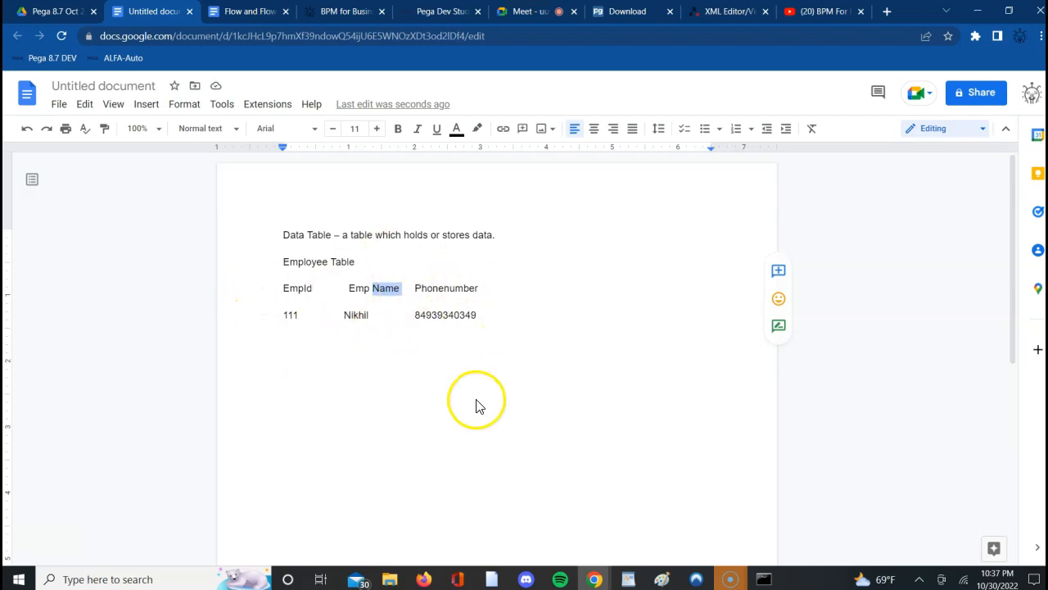
left_click(486, 315)
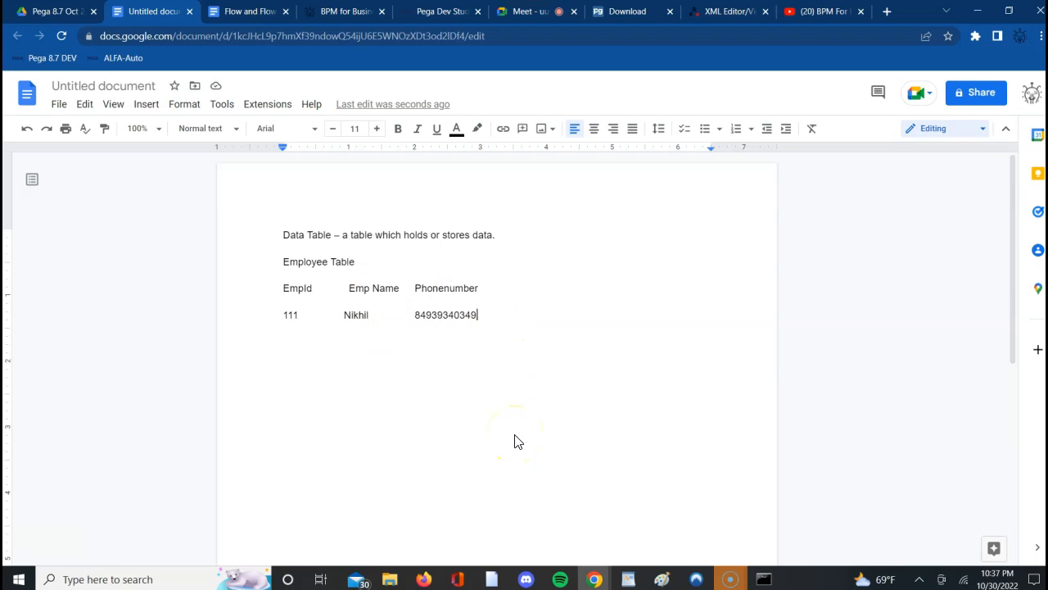
key("Return")
key("Return")
key("Return")
- Admit the waiting participant to the Google Meet call and return to the untitled document
left_click(537, 13)
left_click(672, 150)
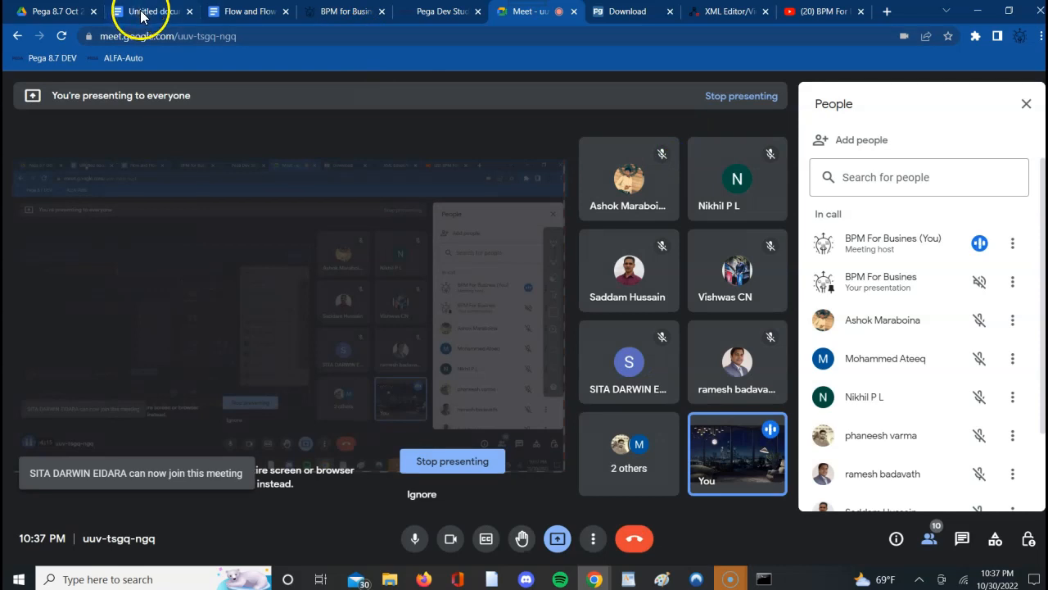
left_click(136, 12)
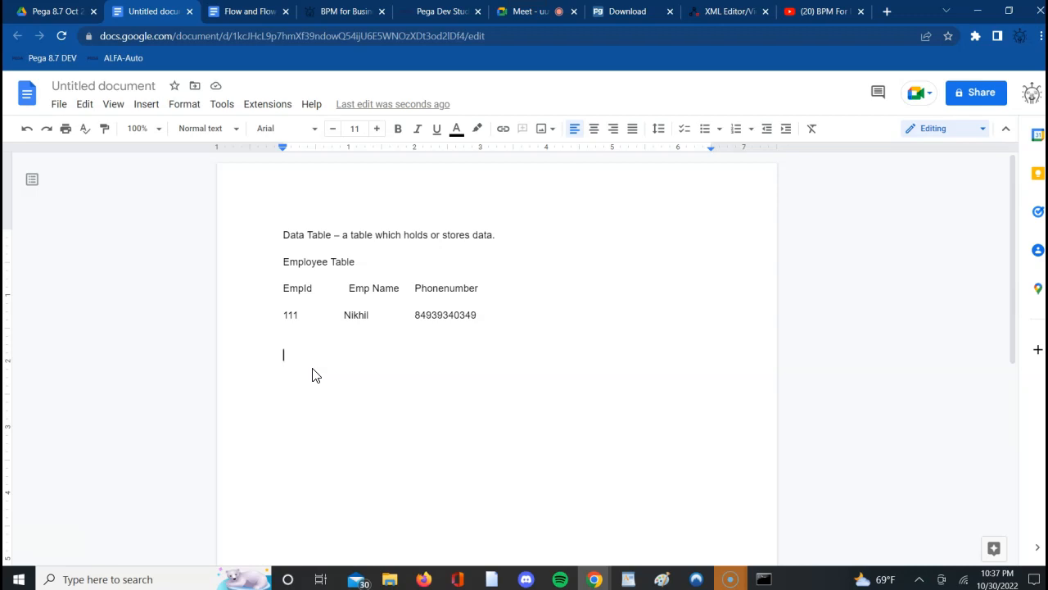
- Add the heading line "Data tAbles/ Data Types /Data Classes /Data Storage :" below the employee record
type("Data tAbles/ Data Types")
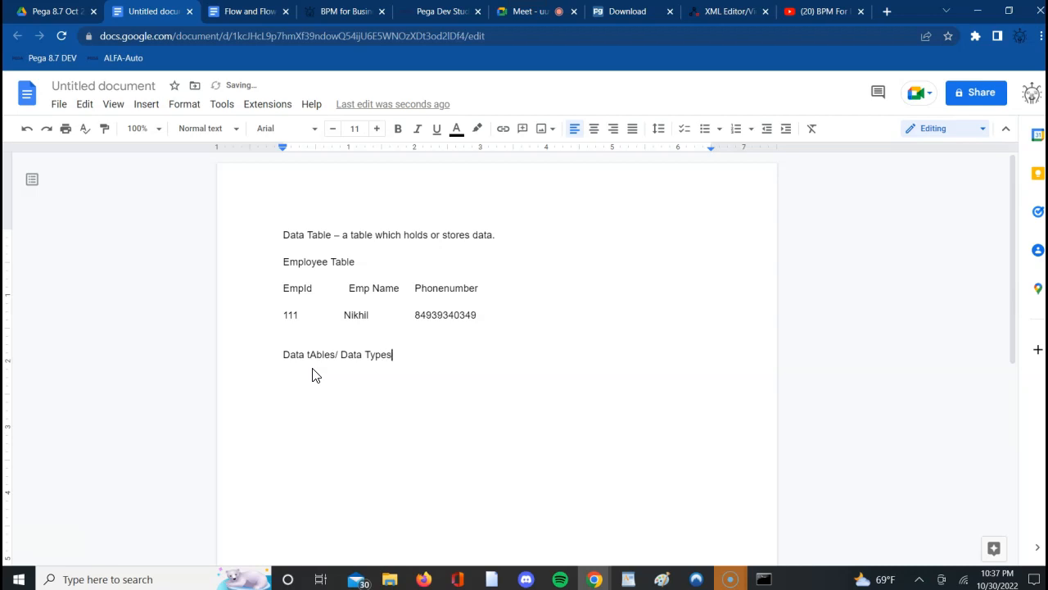
type("/Da")
type("oar")
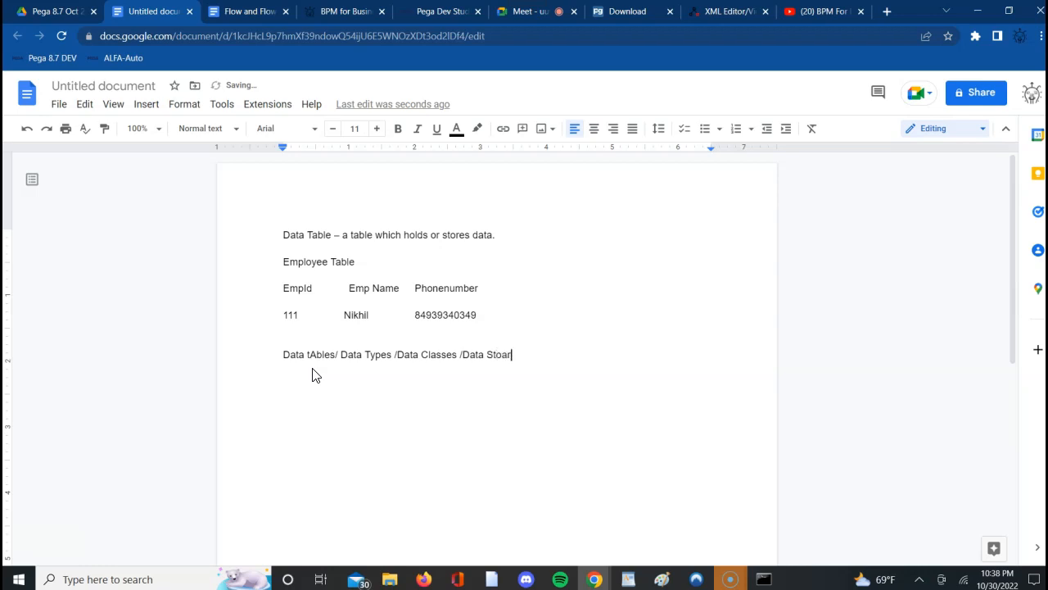
key("BackSpace")
key("BackSpace")
key("Return")
- Start a dashed list under the new heading with the item "Table which has data storage."
type("- ")
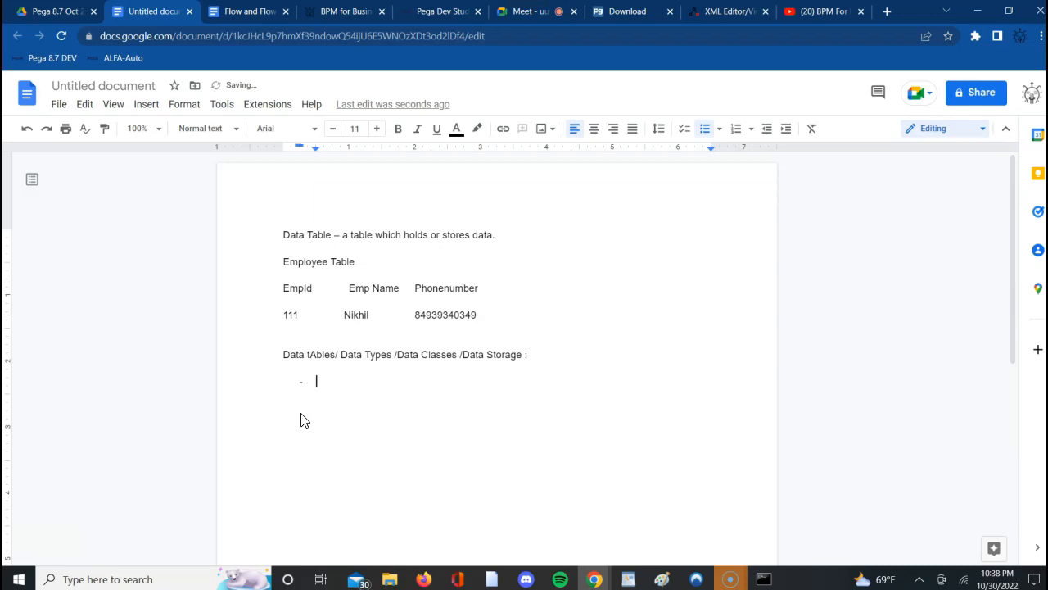
type("Table which hass")
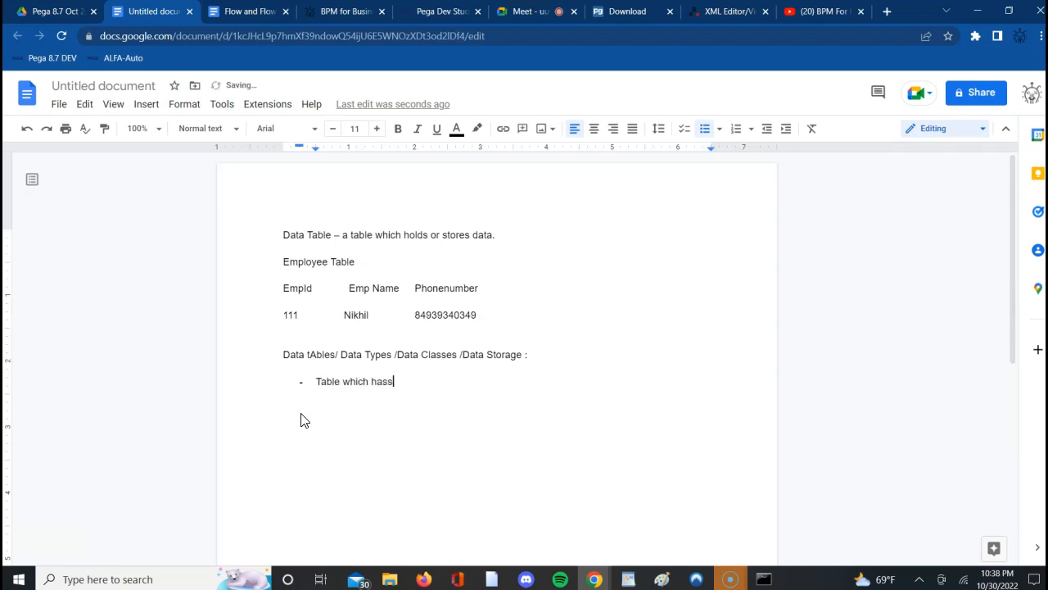
key("BackSpace")
type(" data storage.")
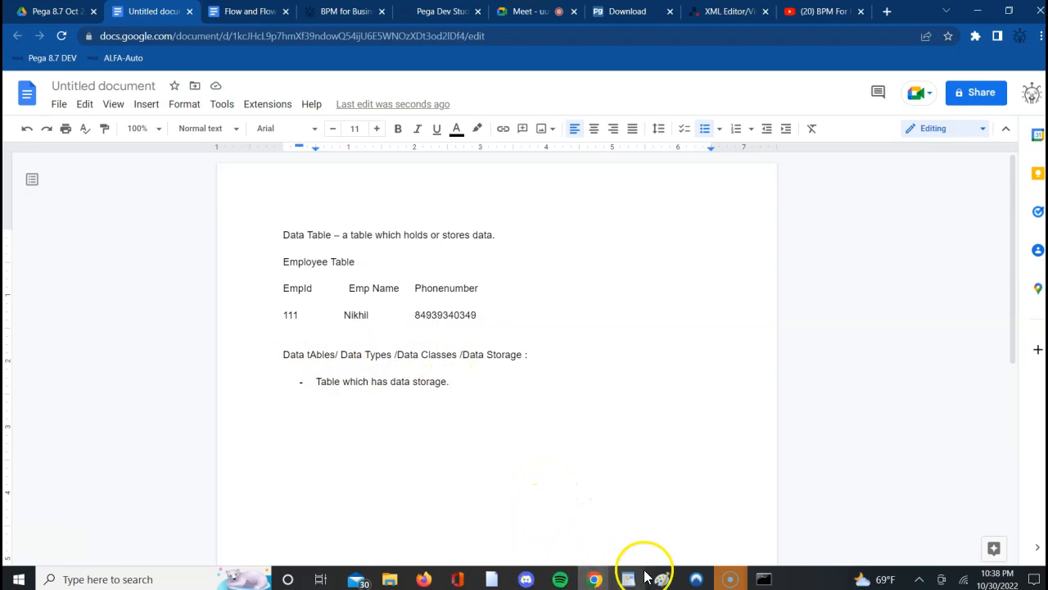
- Switch to Pega Dev Studio in the browser and reload the page
left_click(600, 582)
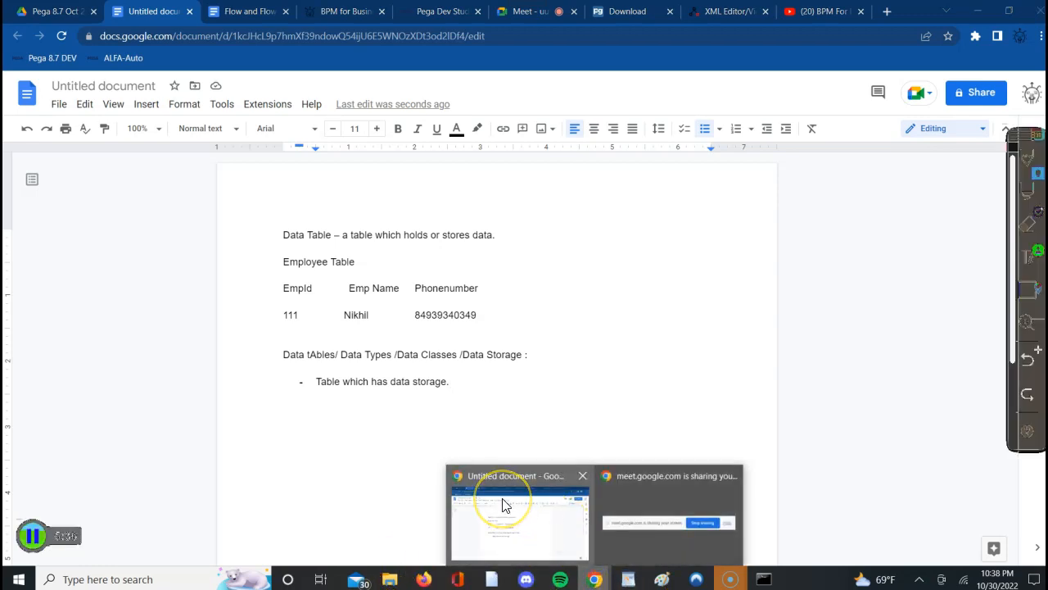
left_click(427, 11)
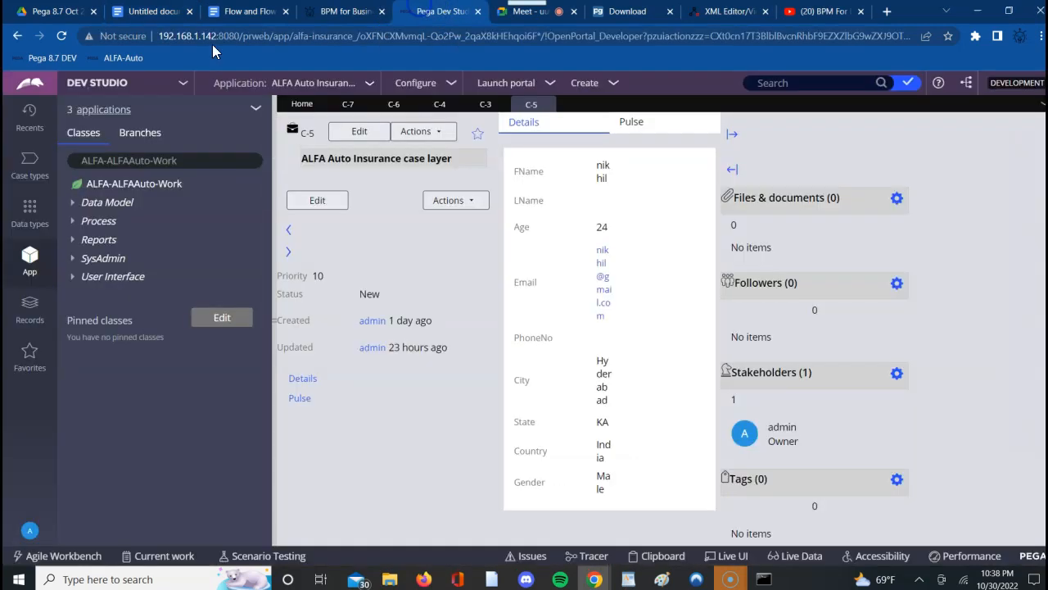
left_click(62, 36)
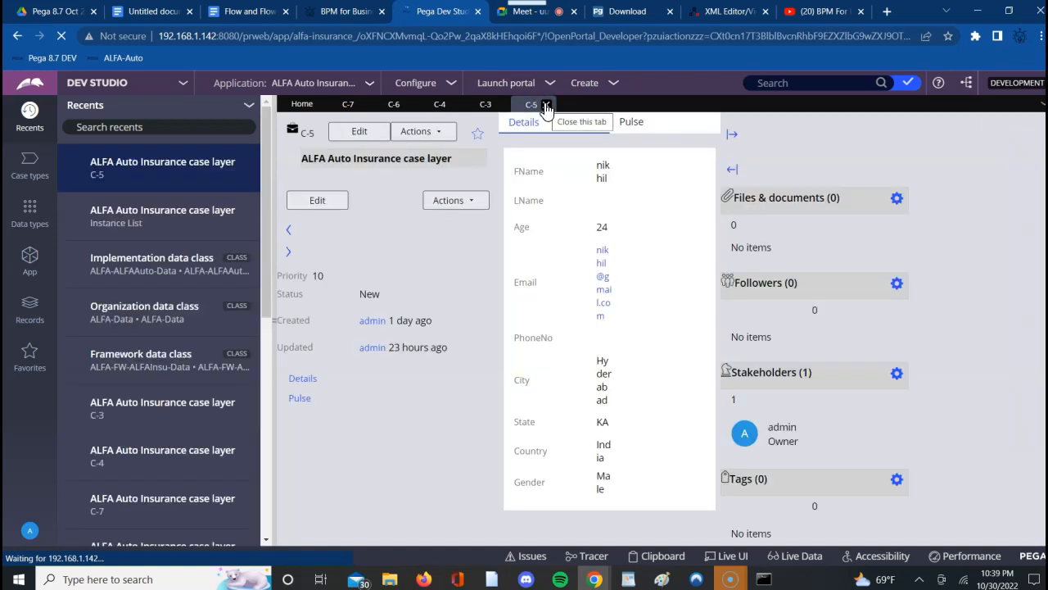
- Close the open case tabs C-5, C-3, C-4, C-6 and C-7, leaving only Home
left_click(547, 109)
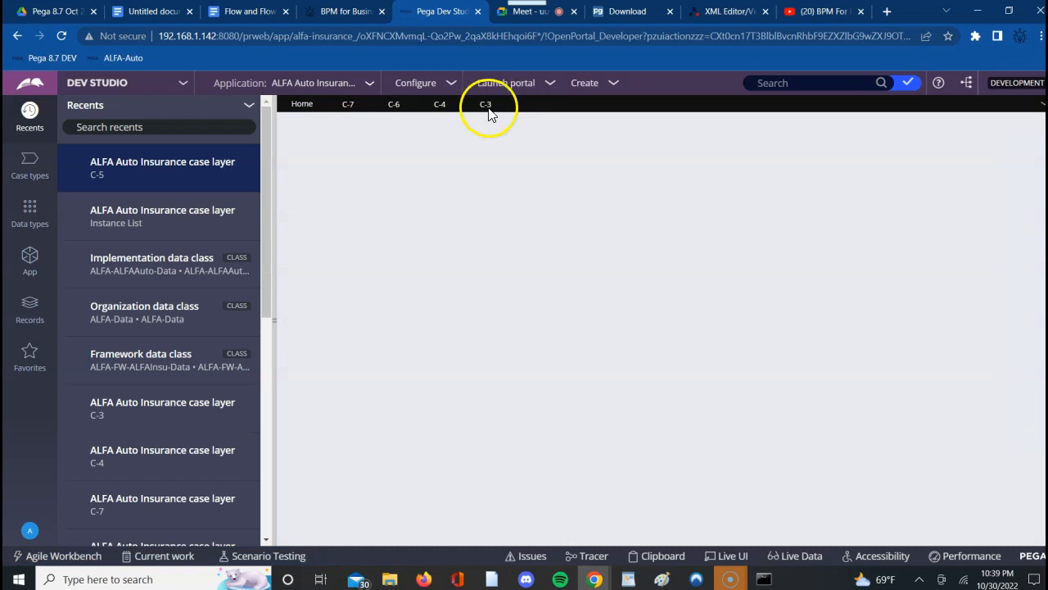
left_click(500, 107)
left_click(499, 107)
left_click(442, 106)
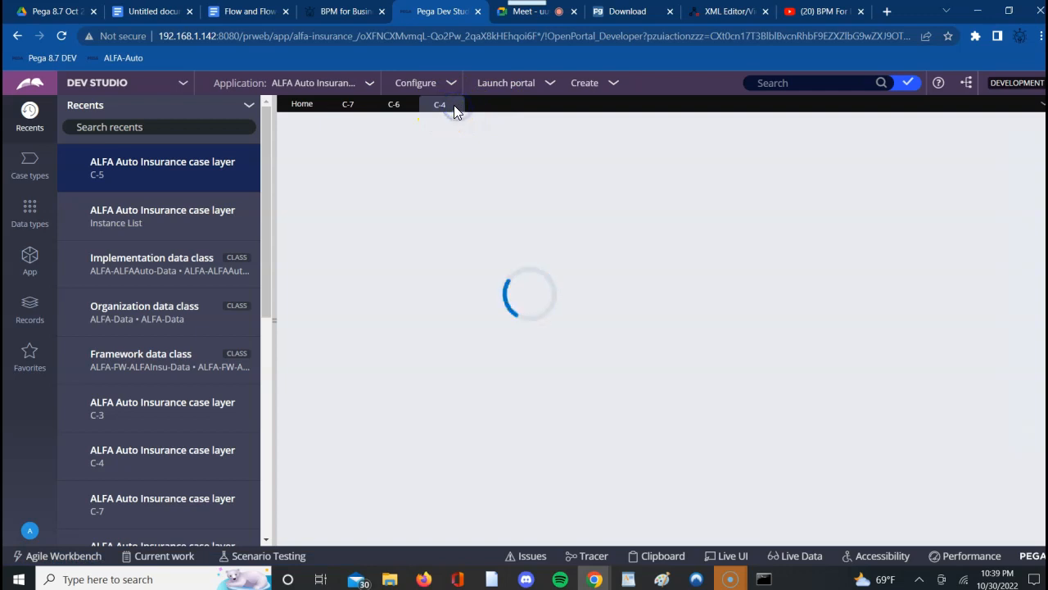
left_click(401, 108)
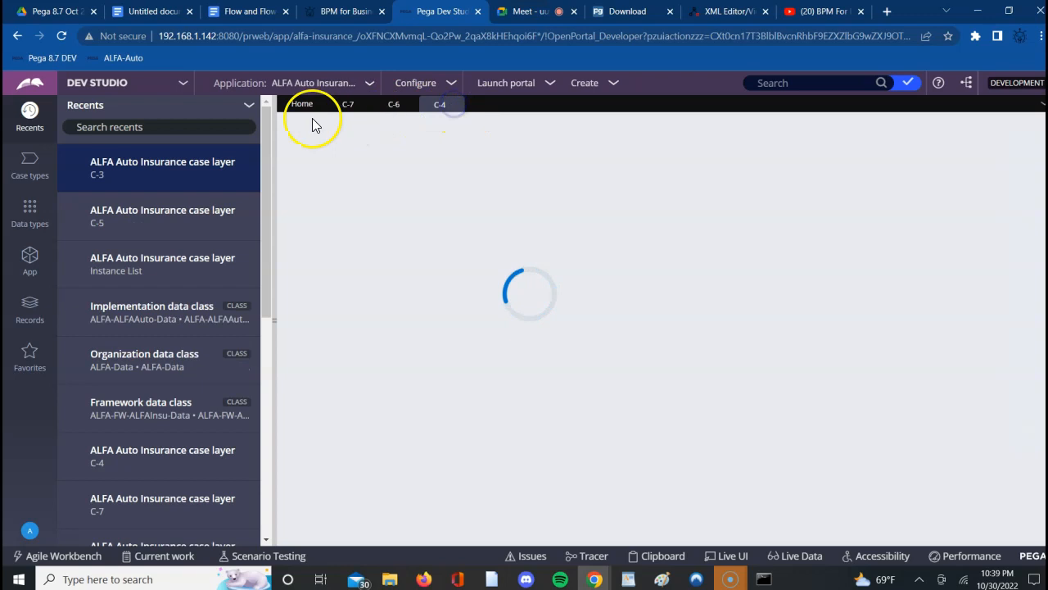
left_click(366, 109)
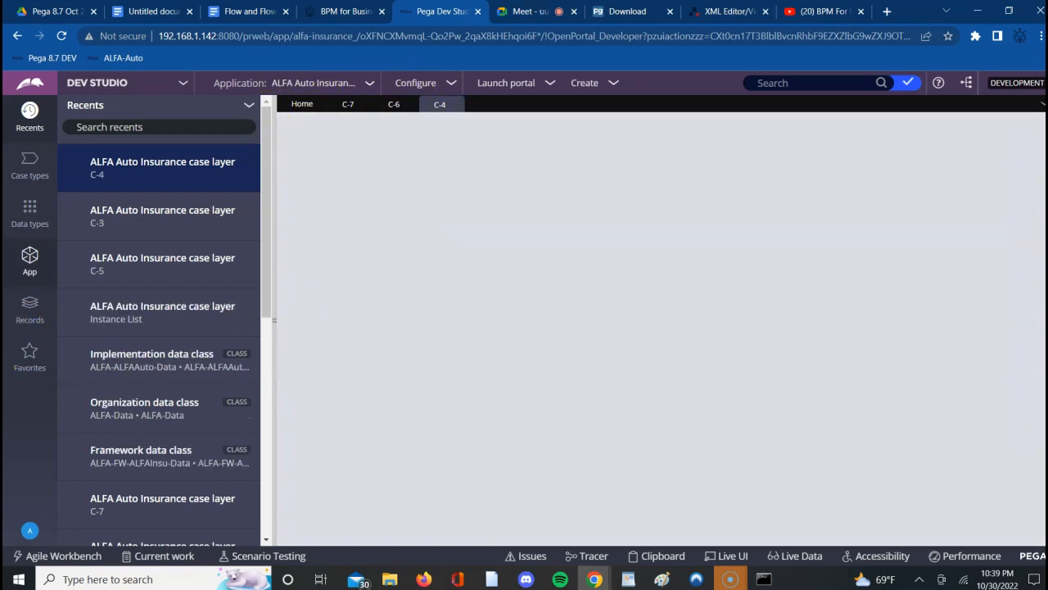
left_click(440, 105)
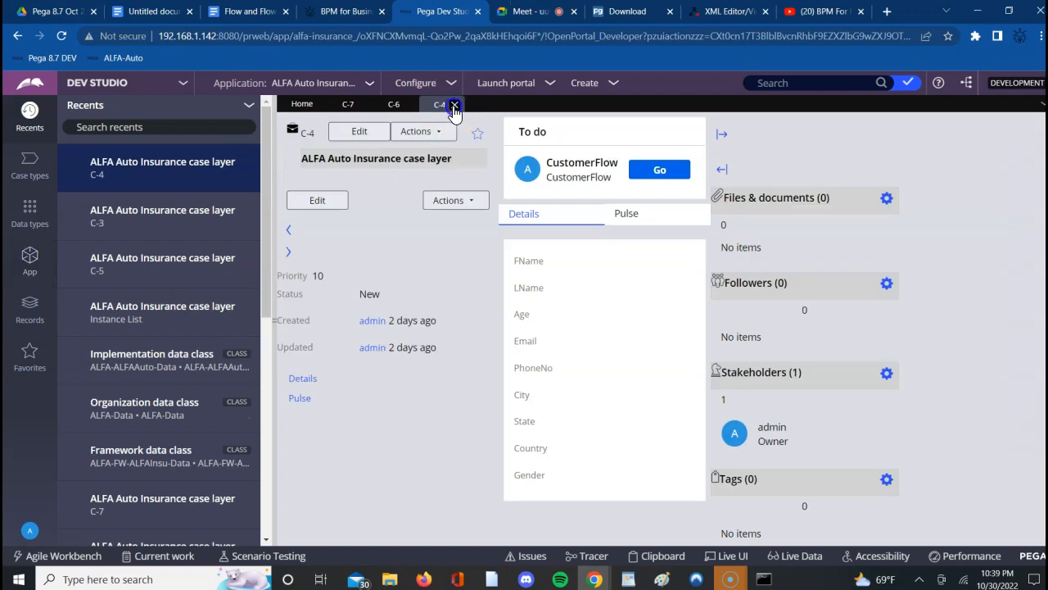
left_click(454, 106)
left_click(410, 107)
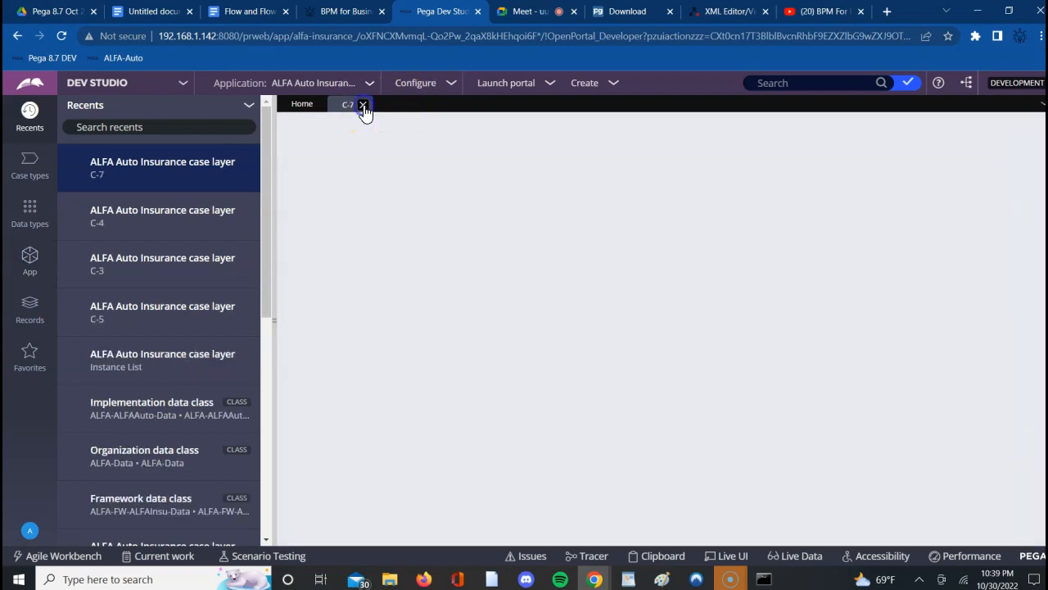
left_click(363, 105)
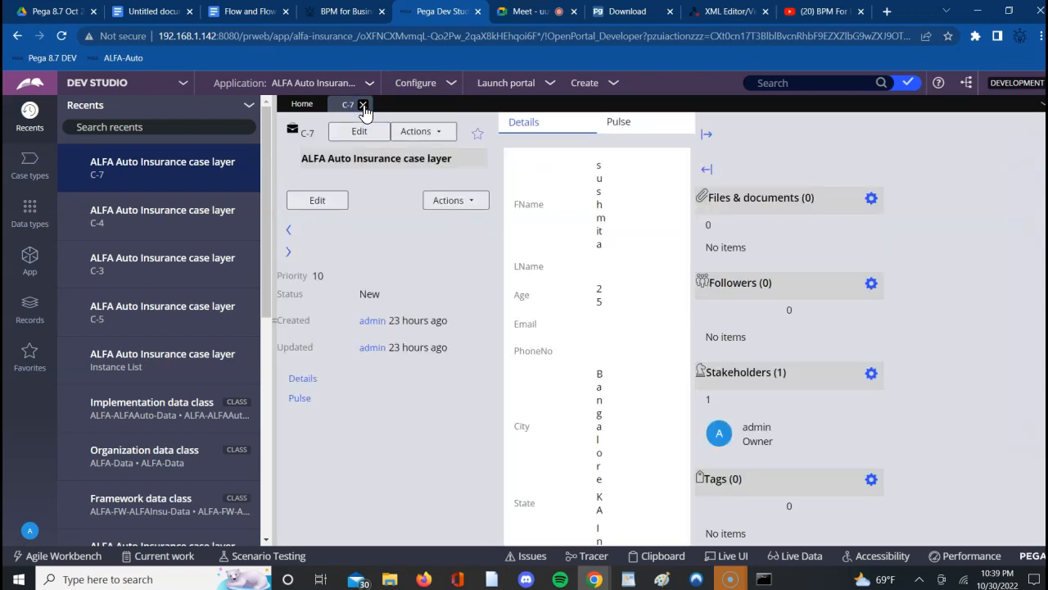
left_click(362, 106)
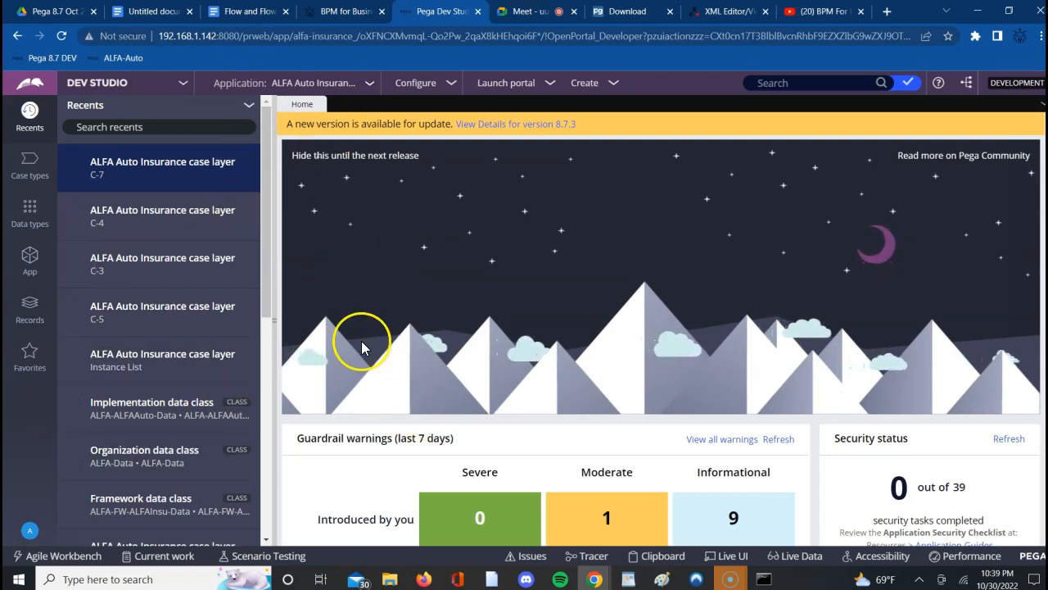
- Show the Data types explorer and its options, pointing out Add data type
left_click(133, 363)
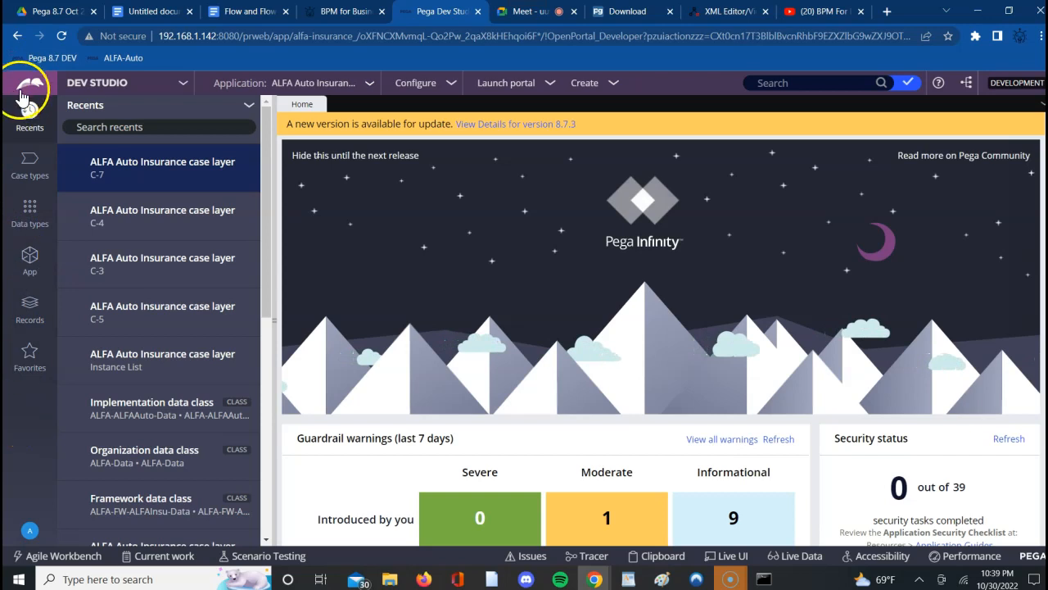
left_click(35, 225)
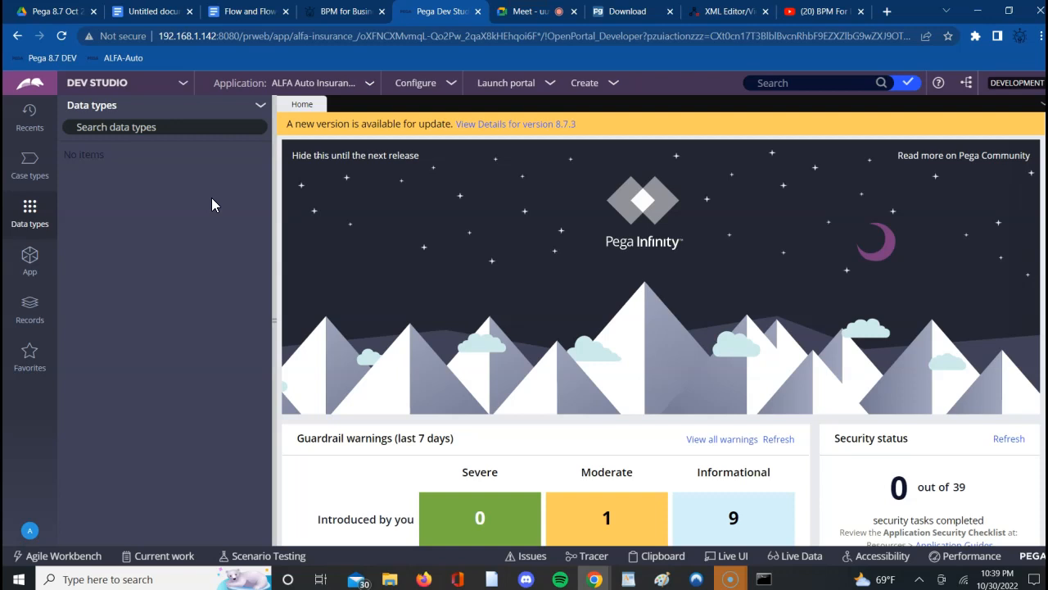
left_click(34, 226)
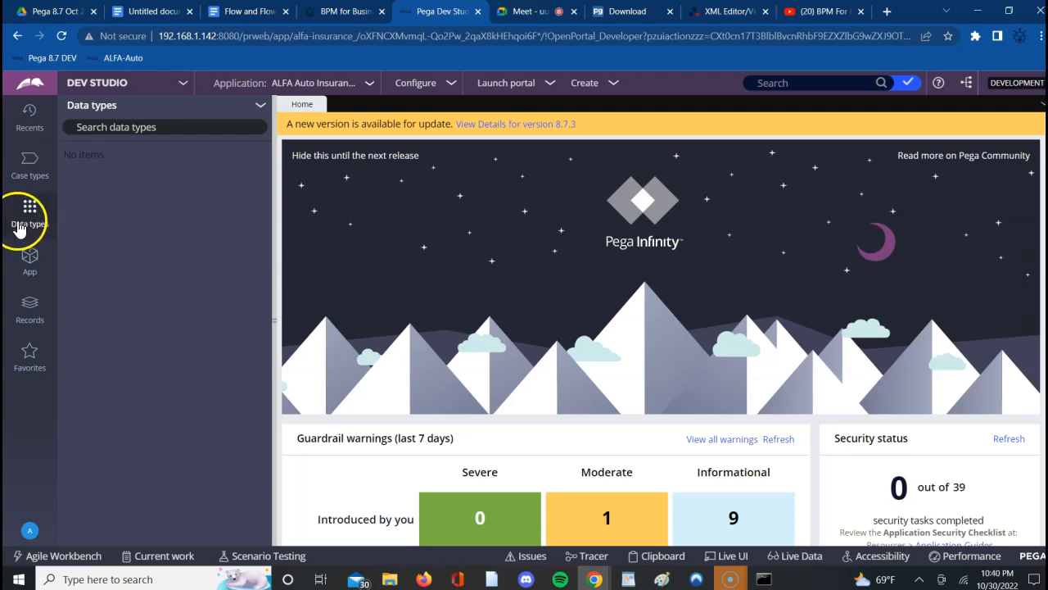
left_click(30, 213)
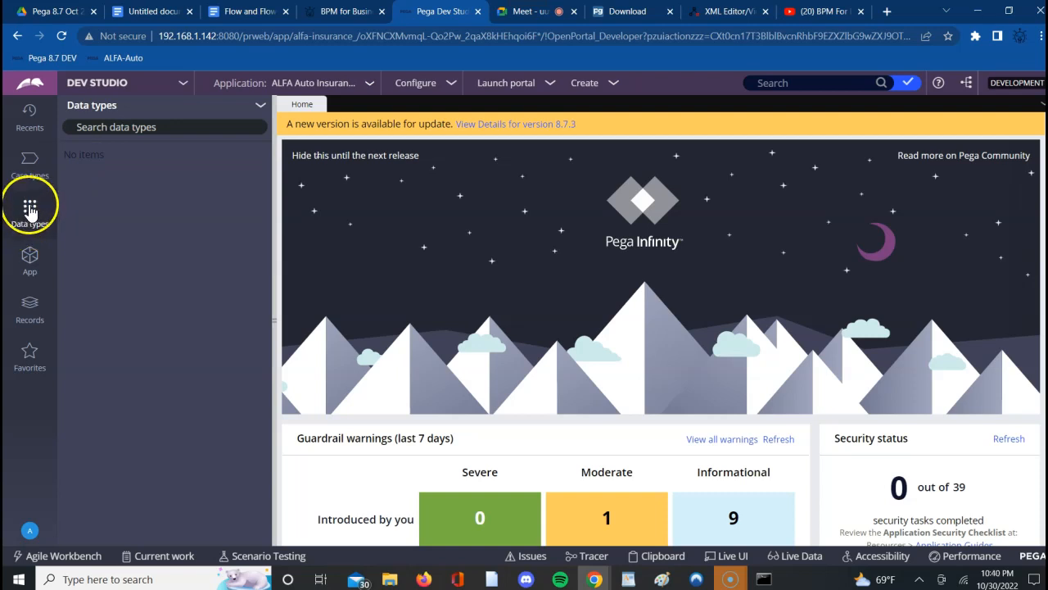
left_click(260, 110)
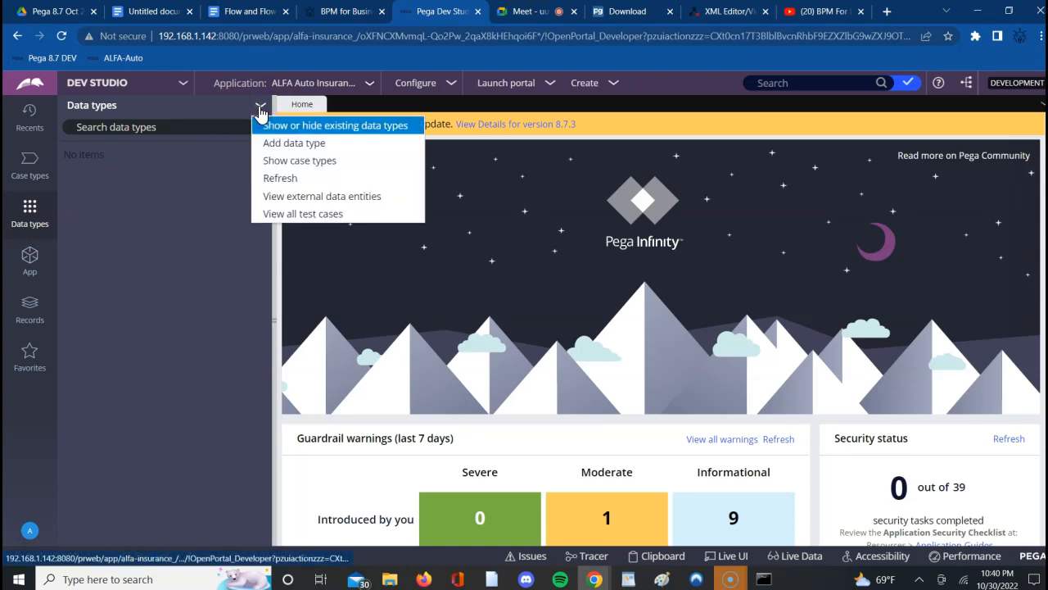
left_click(293, 146)
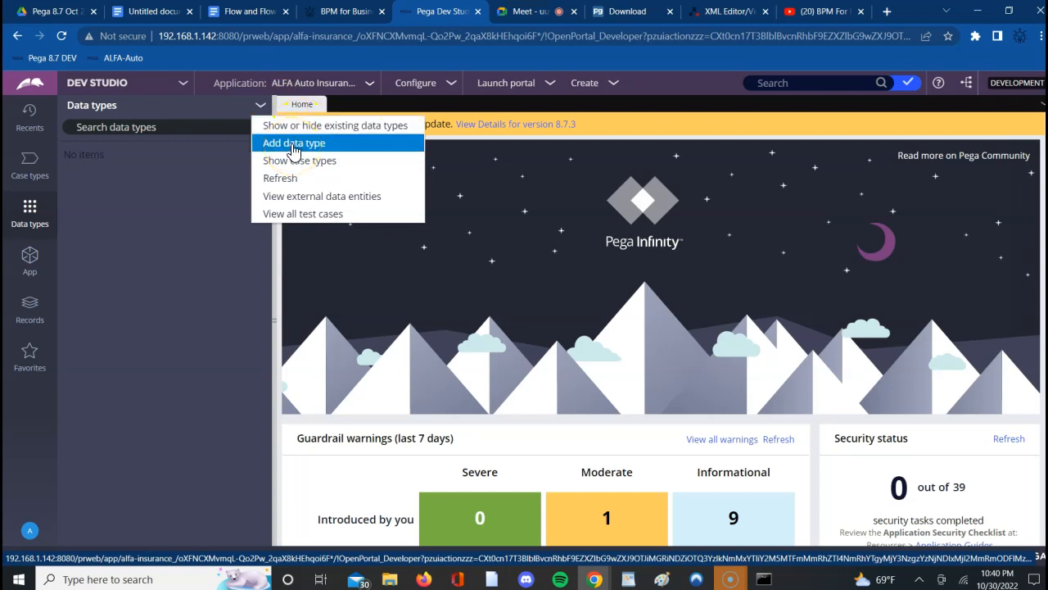
- Return to the Google Docs notes and add the list item "Data types can be created in pega from Data Types explorer."
left_click(146, 17)
key("Return")
type("Data types can be cr")
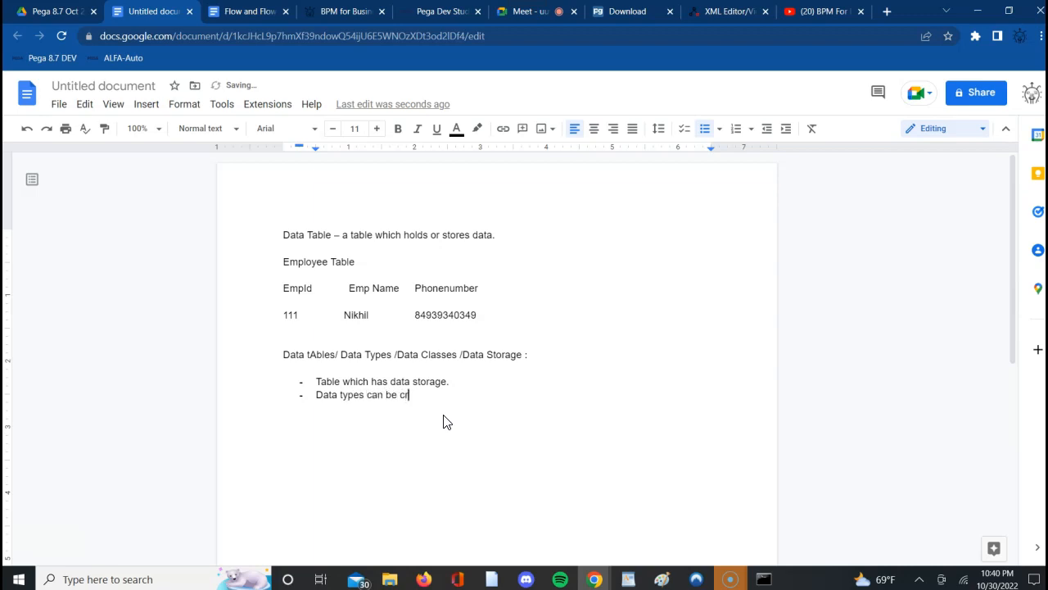
type("from Data Types explorer.")
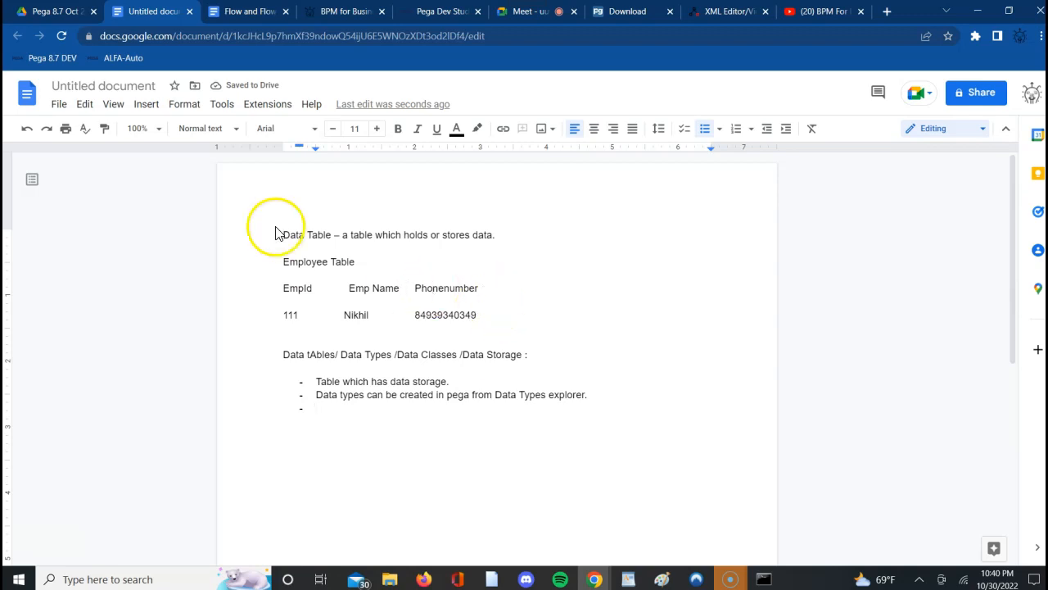
- Switch to Pega Dev Studio and set the App explorer's class to ALFA
left_click(430, 15)
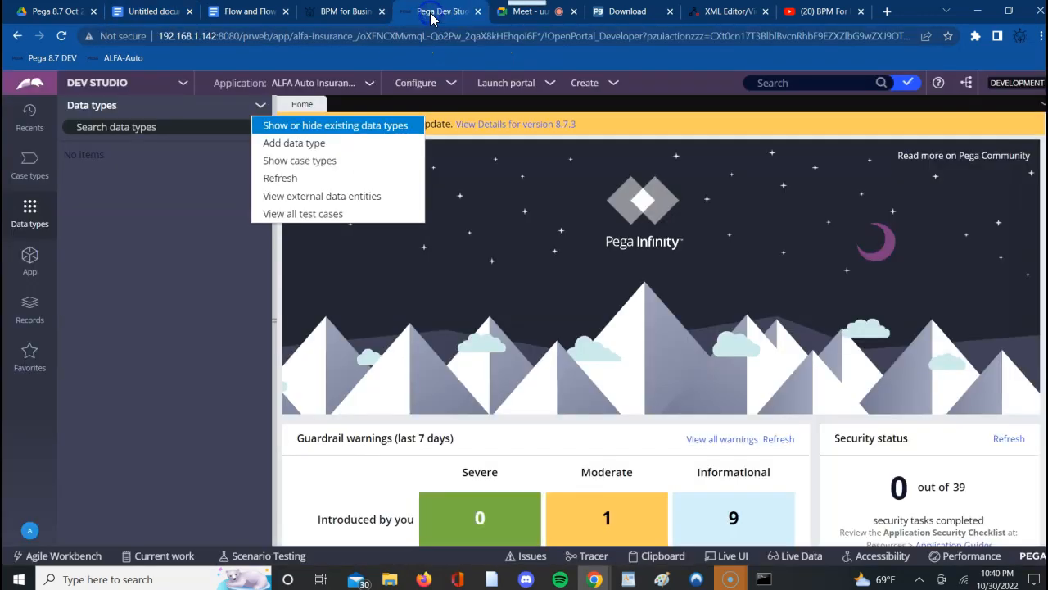
left_click(225, 294)
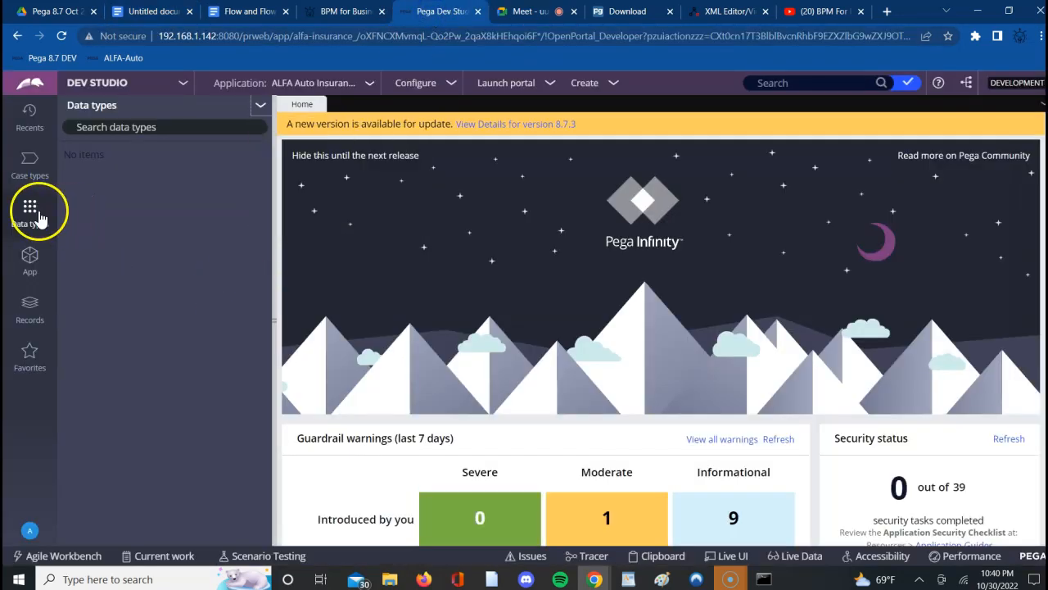
left_click(30, 254)
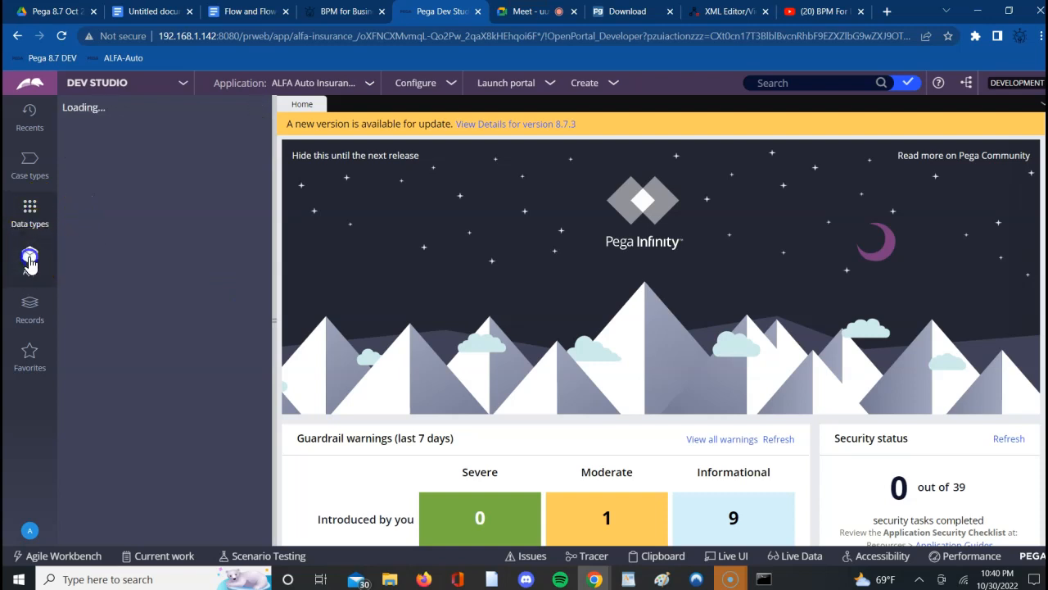
left_click(197, 162)
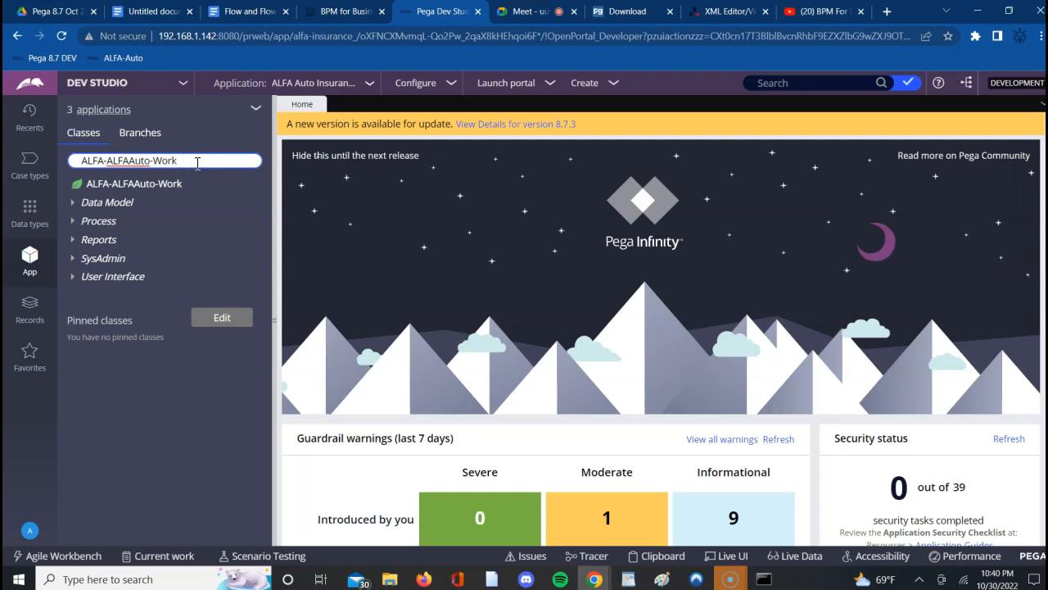
key("BackSpace")
key("BackSpace")
key("BackSpace")
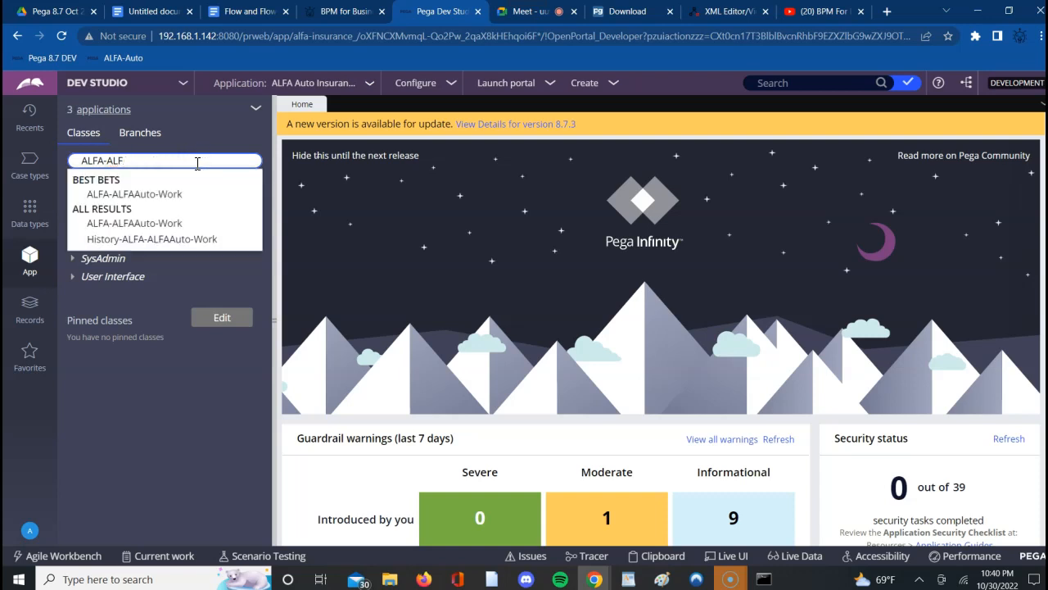
key("BackSpace")
key("BackSpace")
key("BackSpace")
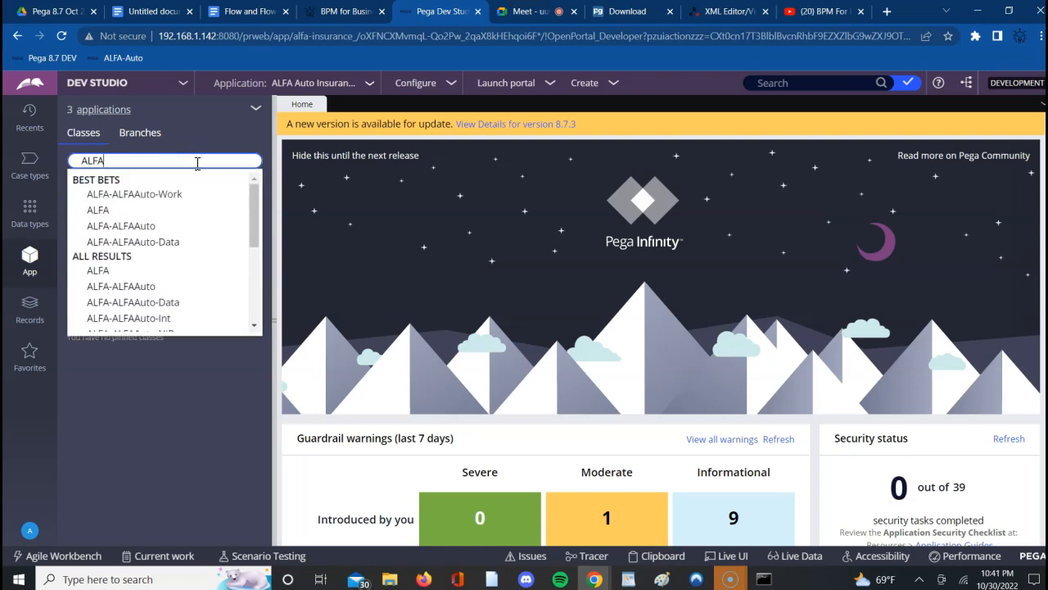
key("Return")
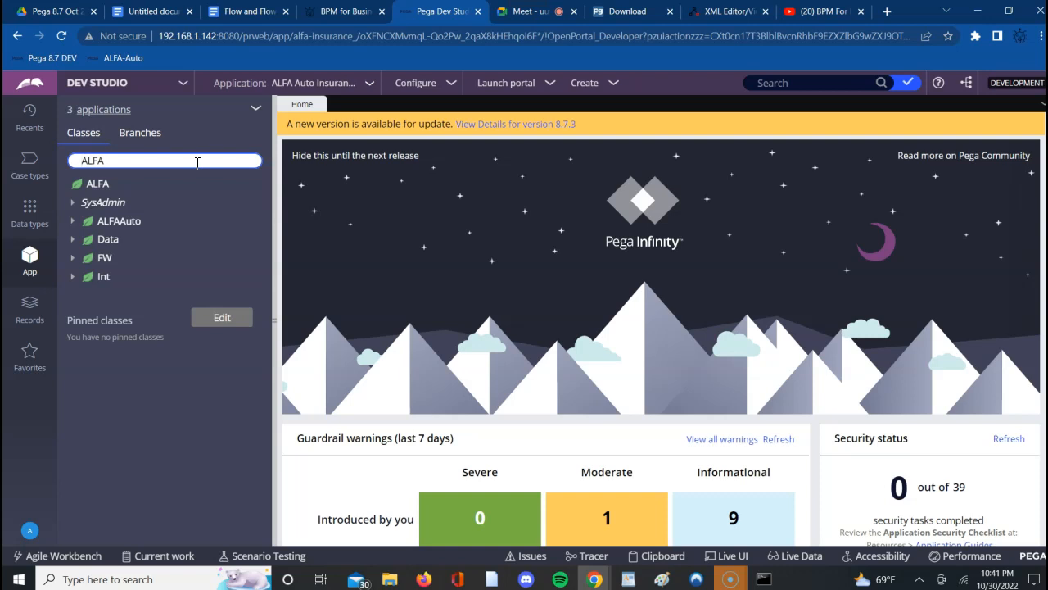
- Expand Data, SysAdmin and Class under ALFA and open the ALFA-Data class, closing its duplicate tab
left_click(104, 262)
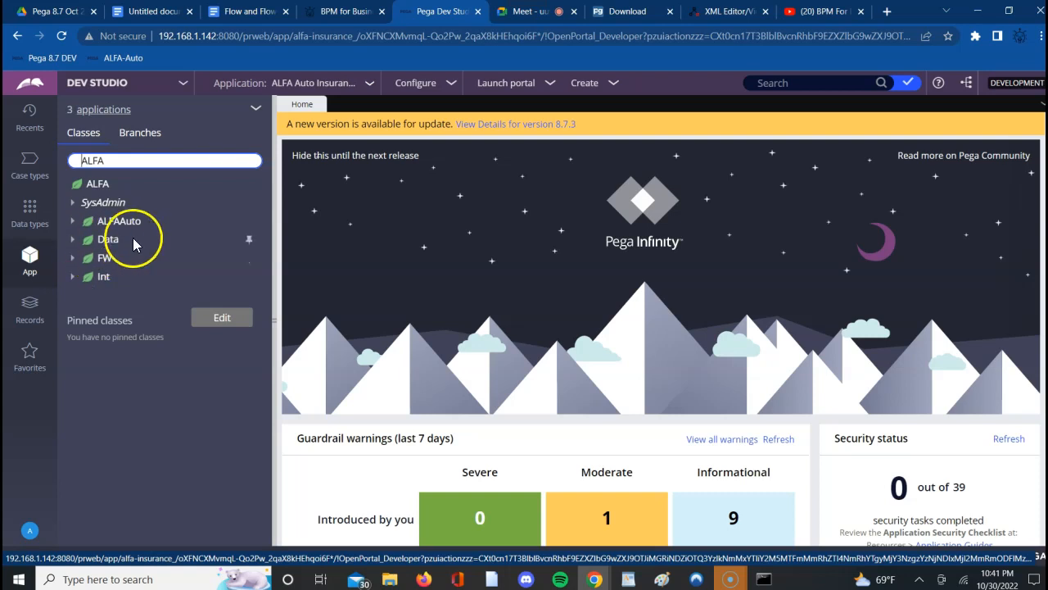
left_click(72, 242)
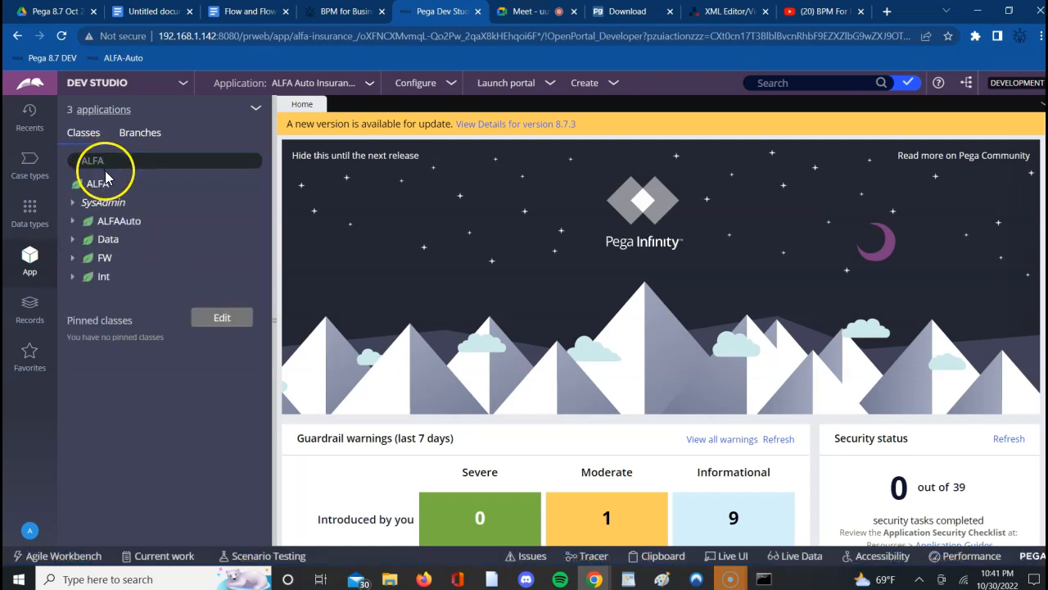
left_click(72, 242)
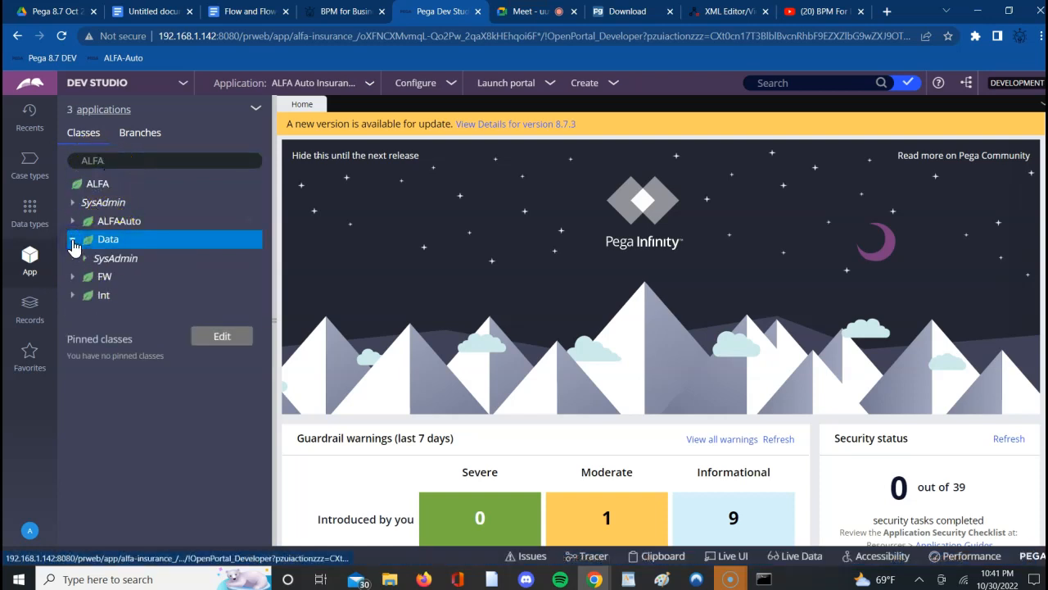
left_click(85, 259)
left_click(96, 278)
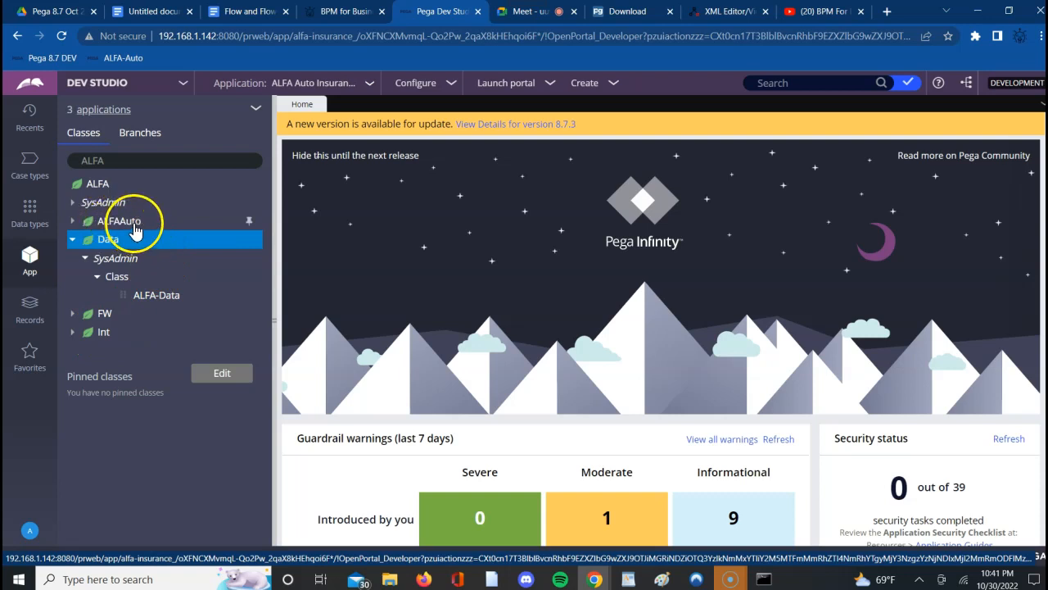
double_click(153, 298)
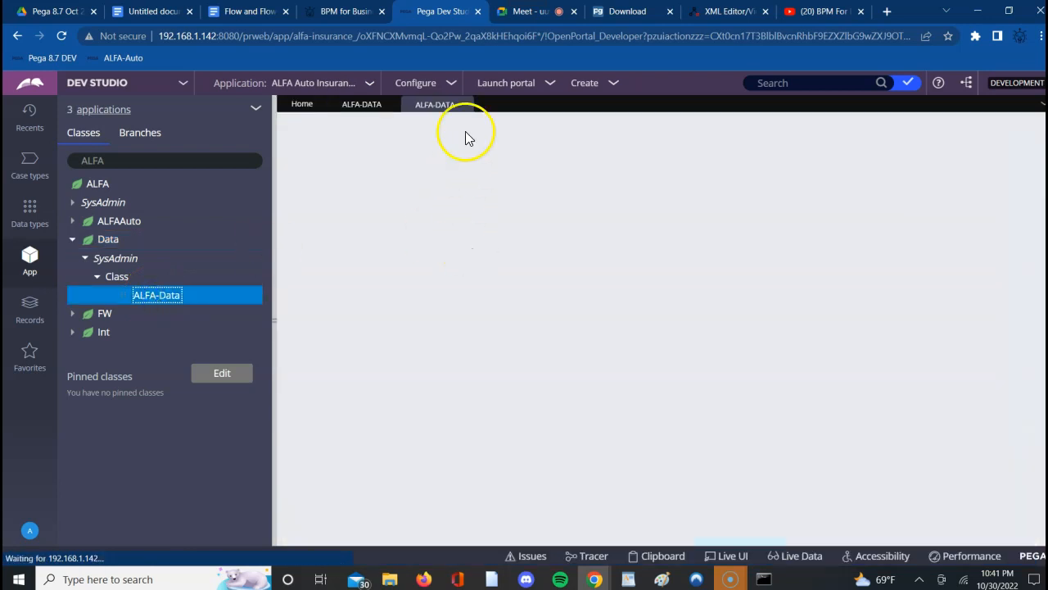
left_click(464, 106)
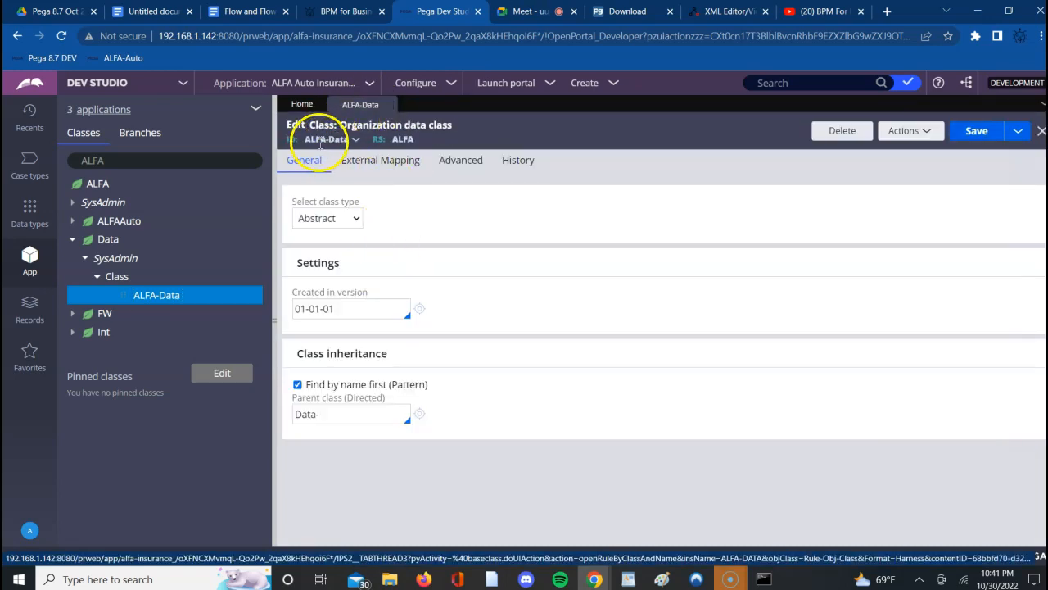
- Highlight the ALFA prefix in the ALFA-Data class ID and open its parent class Data-
double_click(313, 141)
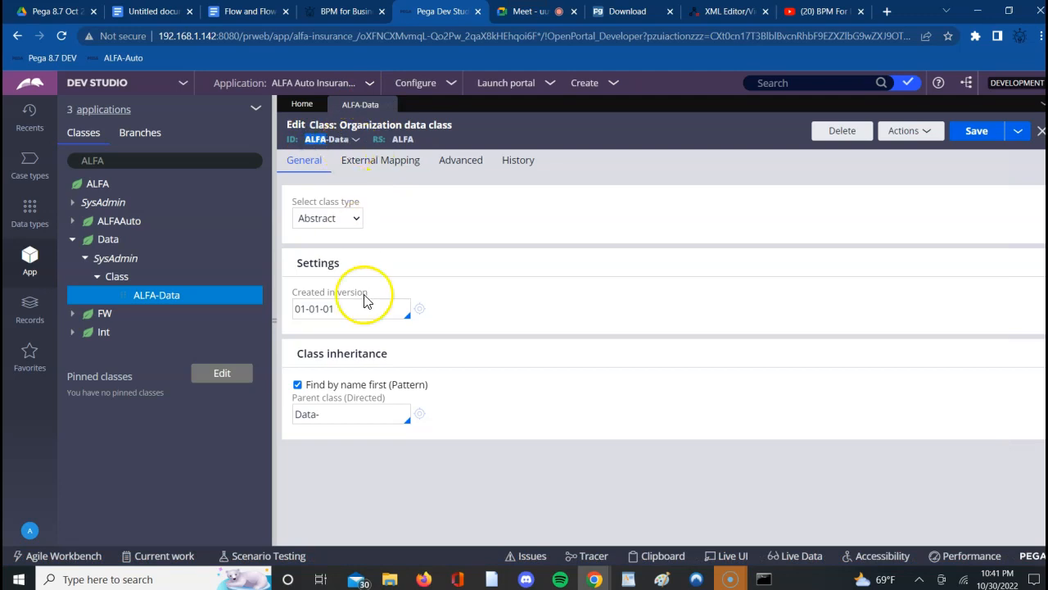
left_click(340, 416)
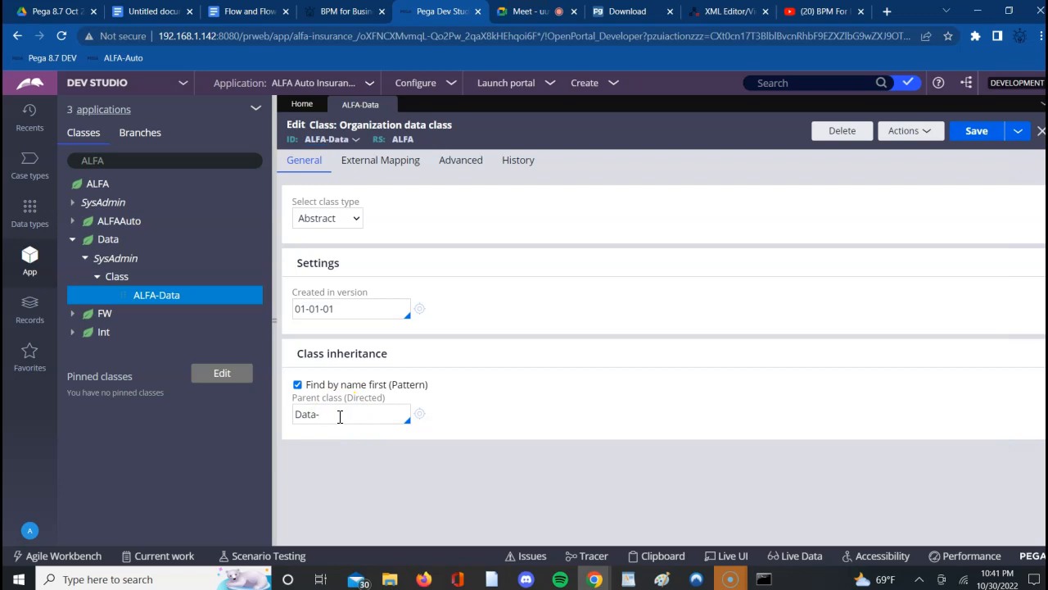
left_click(420, 416)
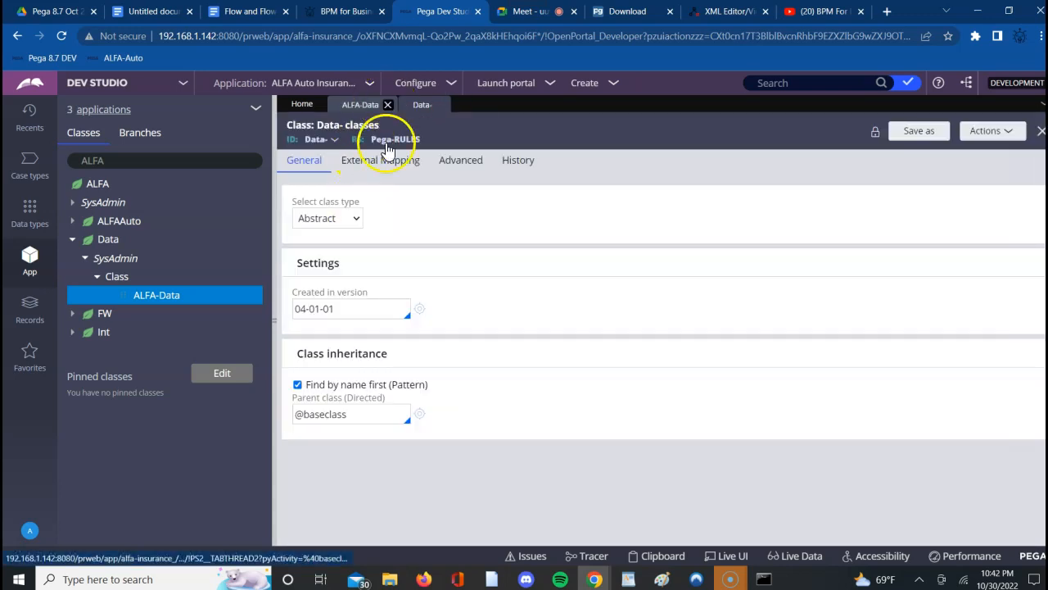
- Review the history of the Data- class, highlighting its last-added date, and close the class after returning to its general settings
left_click(514, 163)
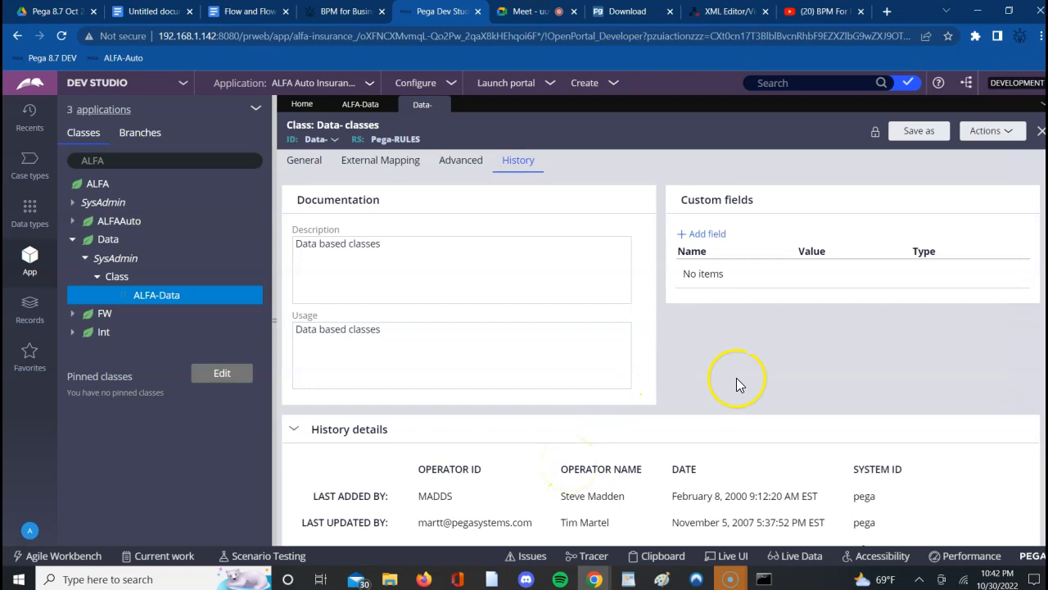
double_click(737, 495)
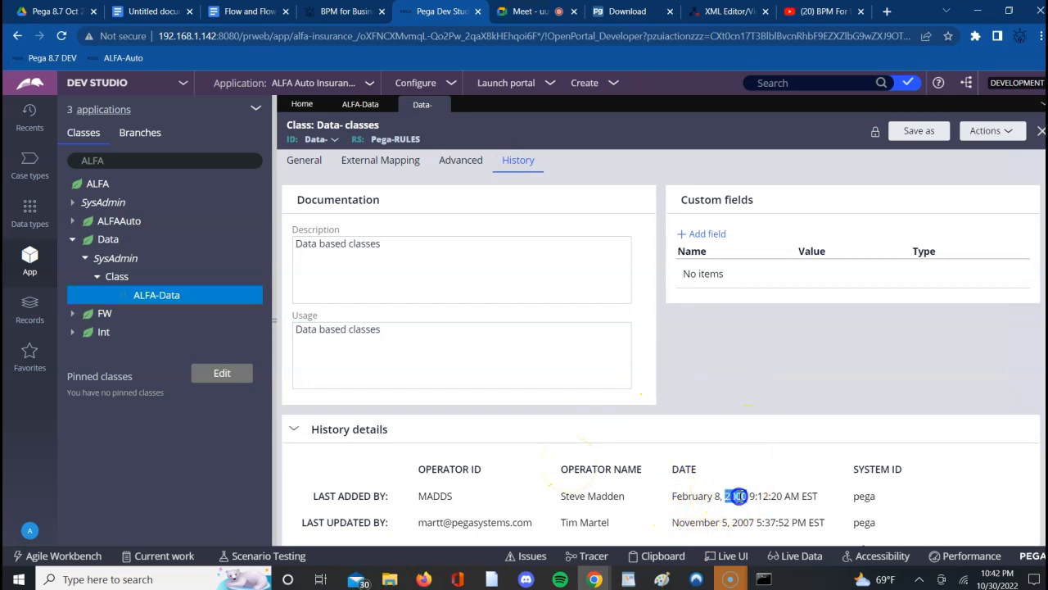
triple_click(740, 496)
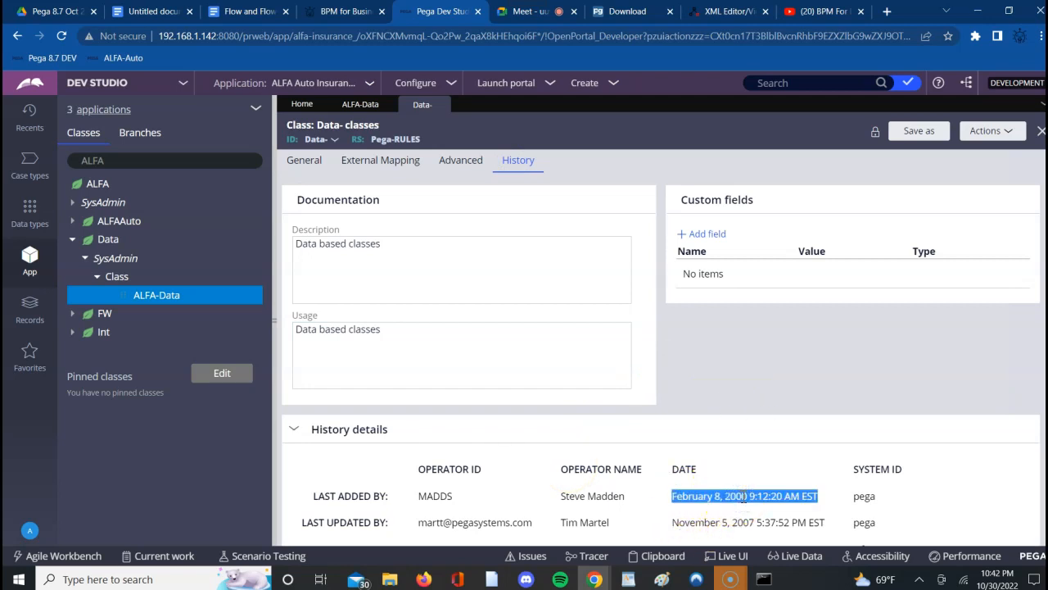
left_click(841, 500)
triple_click(743, 496)
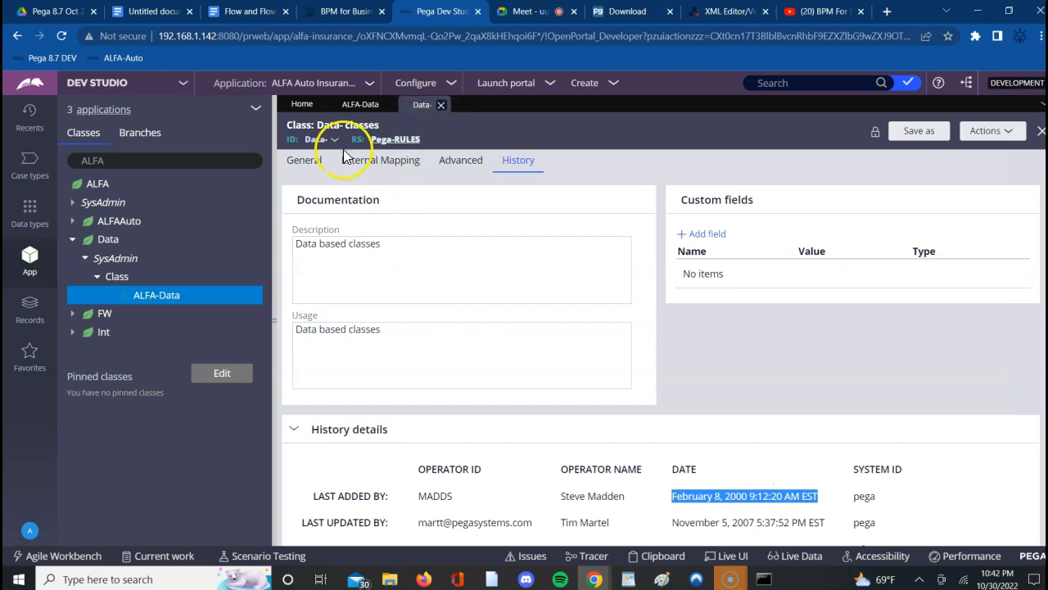
left_click(304, 161)
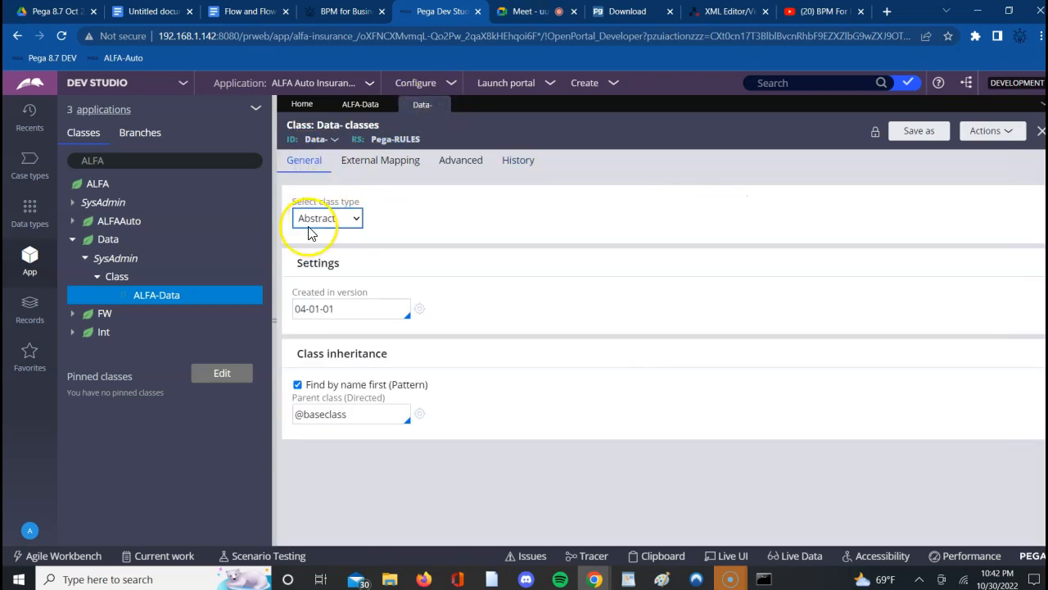
left_click(442, 104)
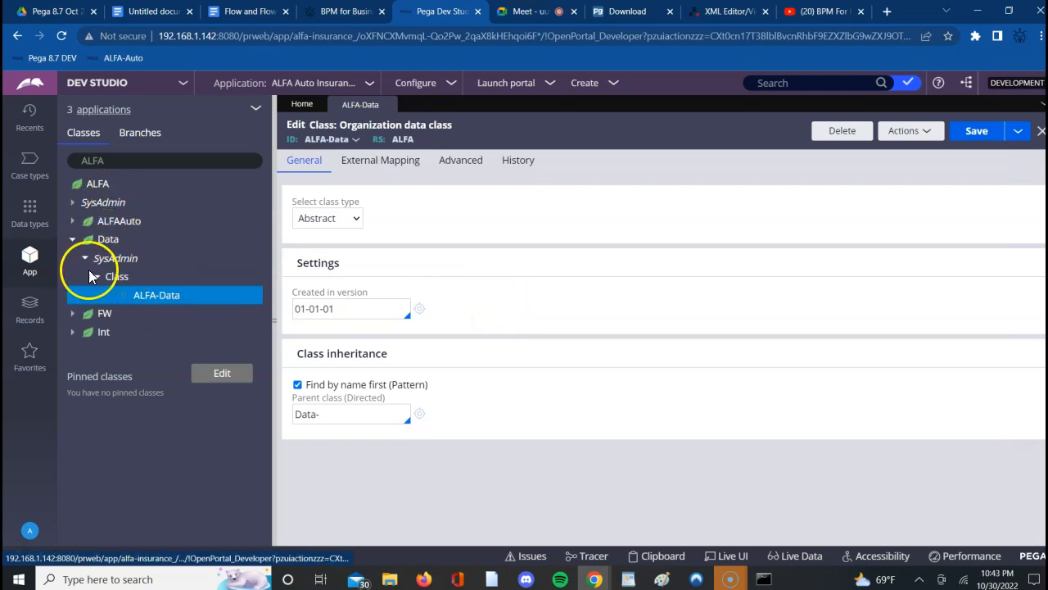
- Open the ALFA-ALFAAuto-Data class from the Data branch of ALFAAuto, close its duplicate tab, and highlight ALFAAuto in the class ID
left_click(105, 161)
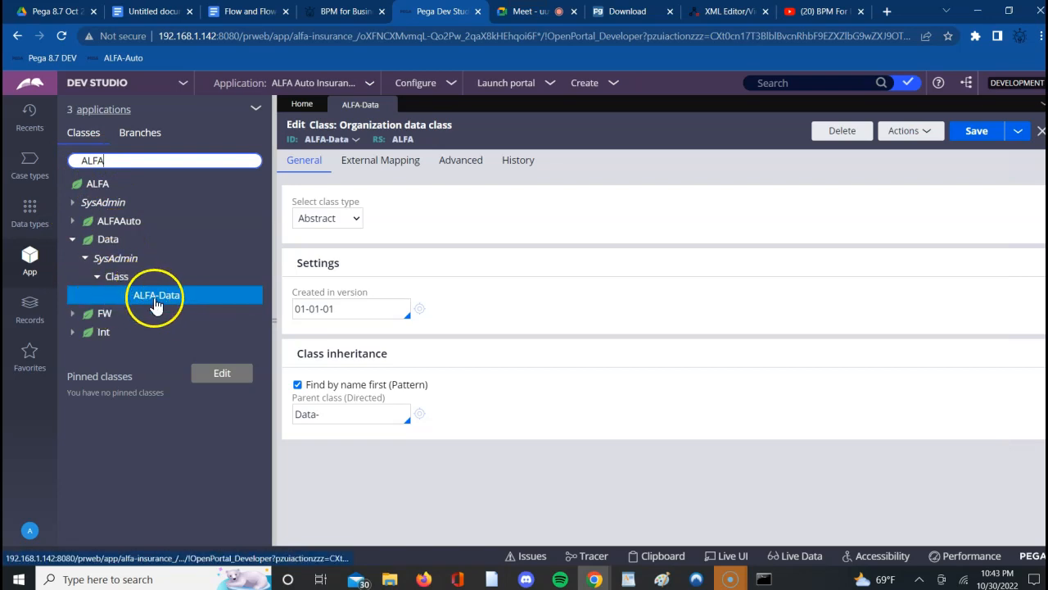
left_click(73, 221)
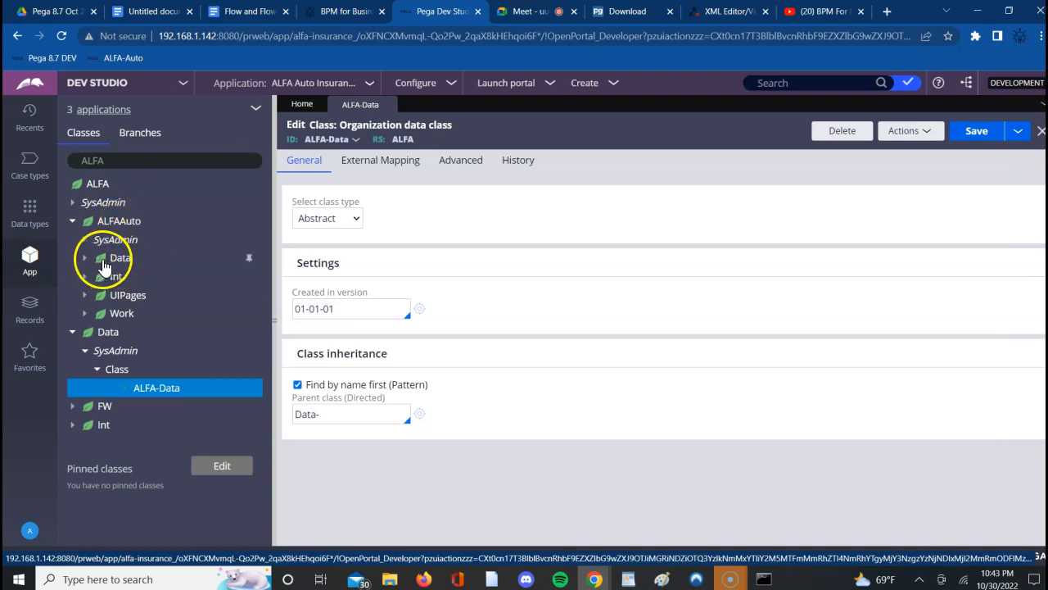
left_click(76, 256)
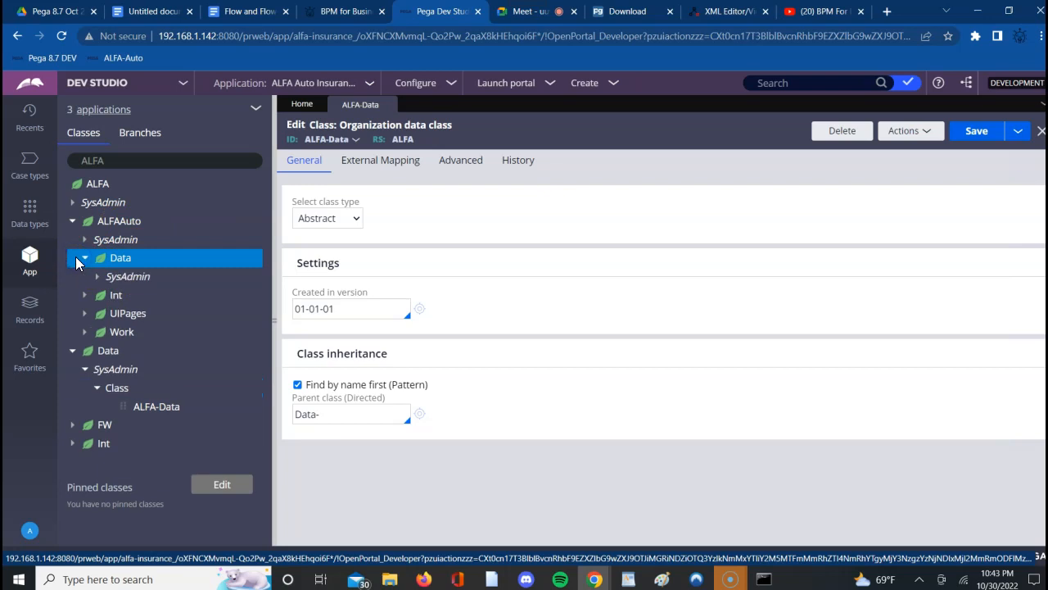
left_click(97, 277)
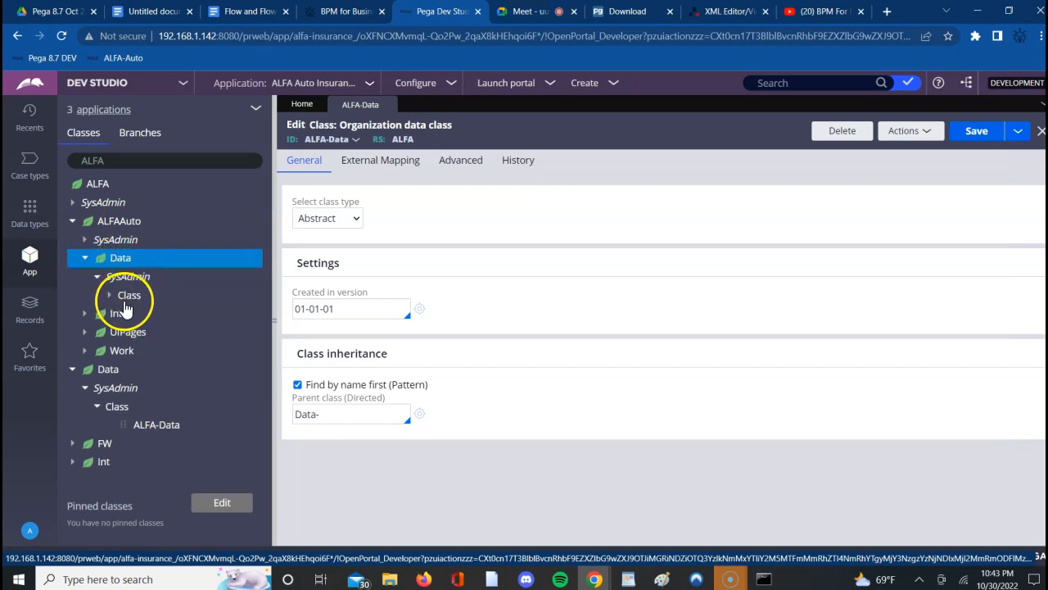
left_click(109, 296)
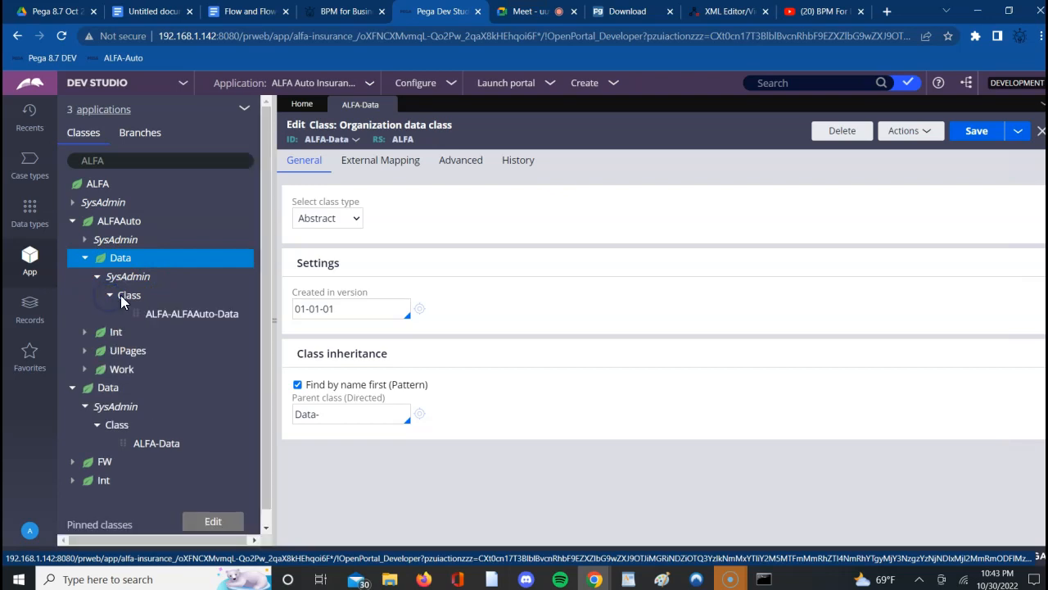
left_click(175, 316)
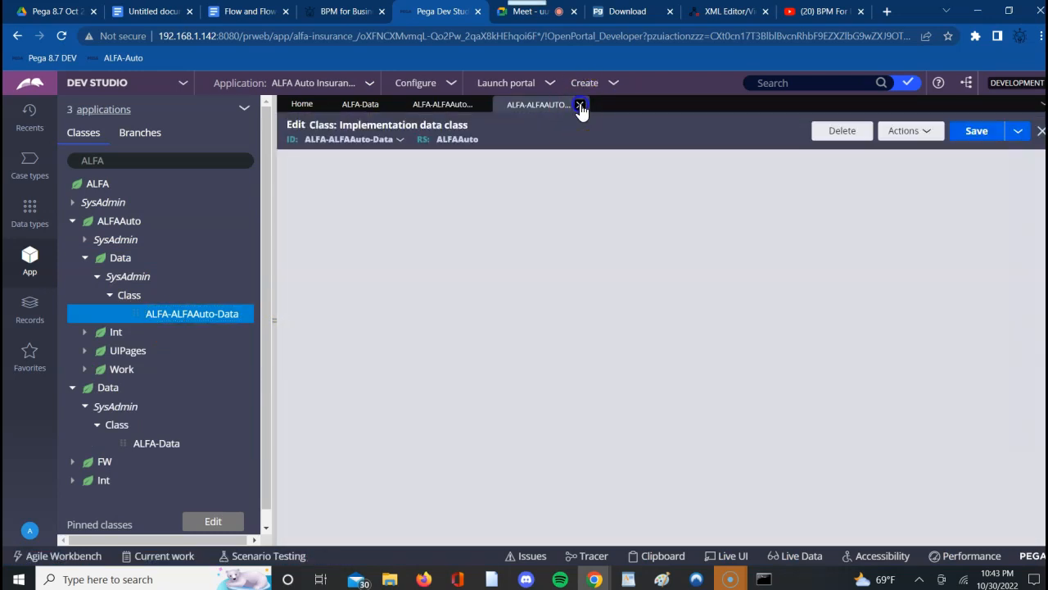
left_click(580, 105)
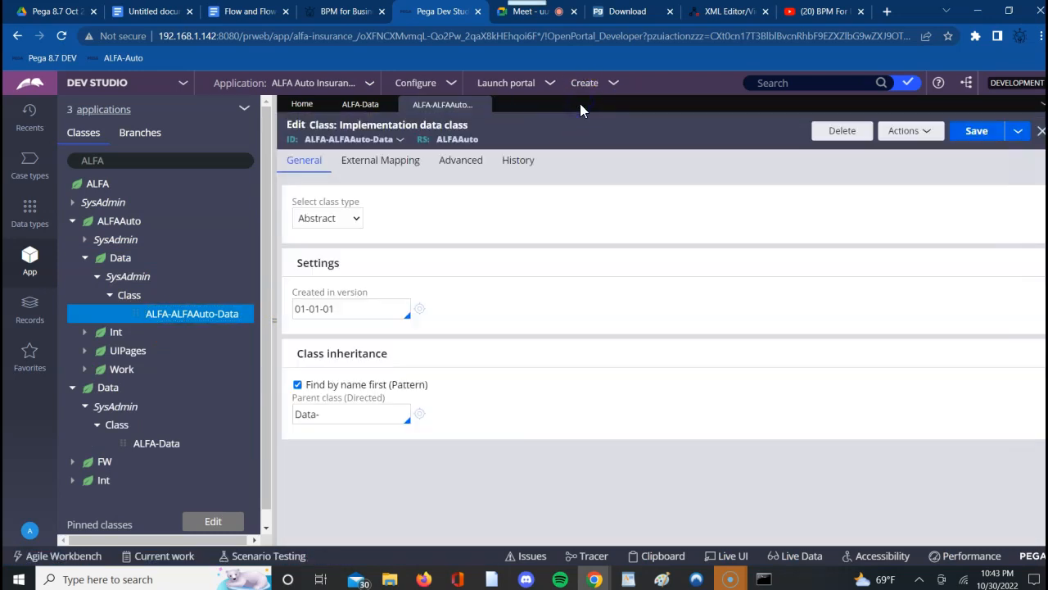
double_click(350, 139)
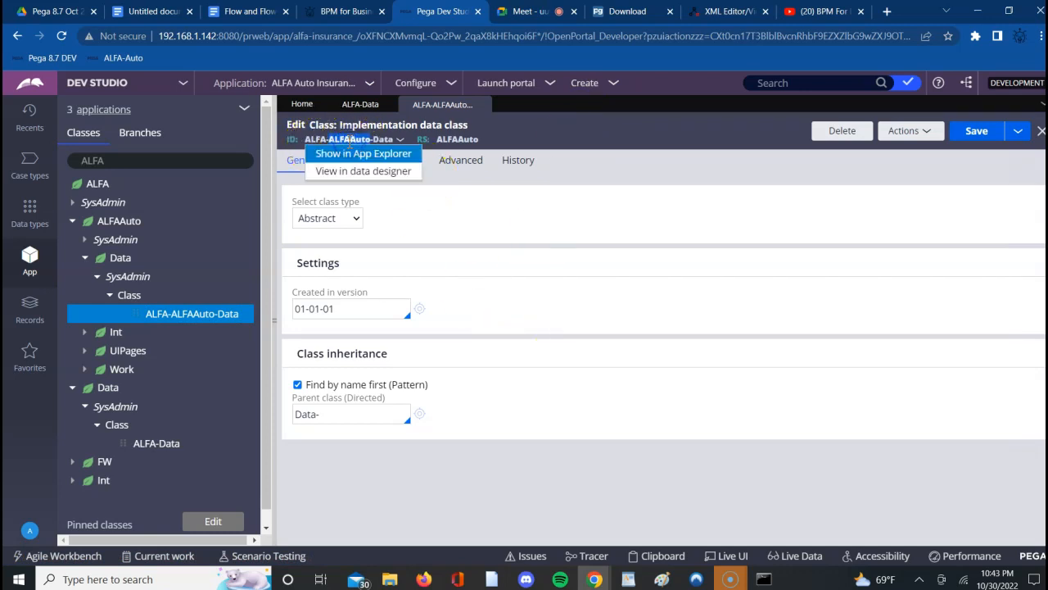
left_click(462, 239)
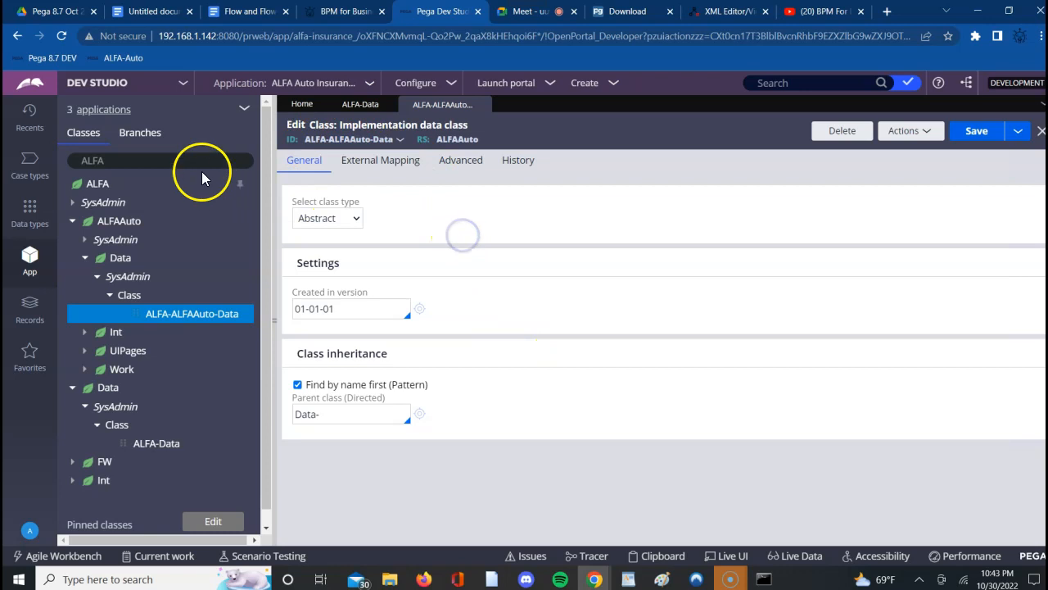
- Switch the App explorer to the ALFA-ALFAAuto-Work class and expand the property list in its data model
left_click(157, 159)
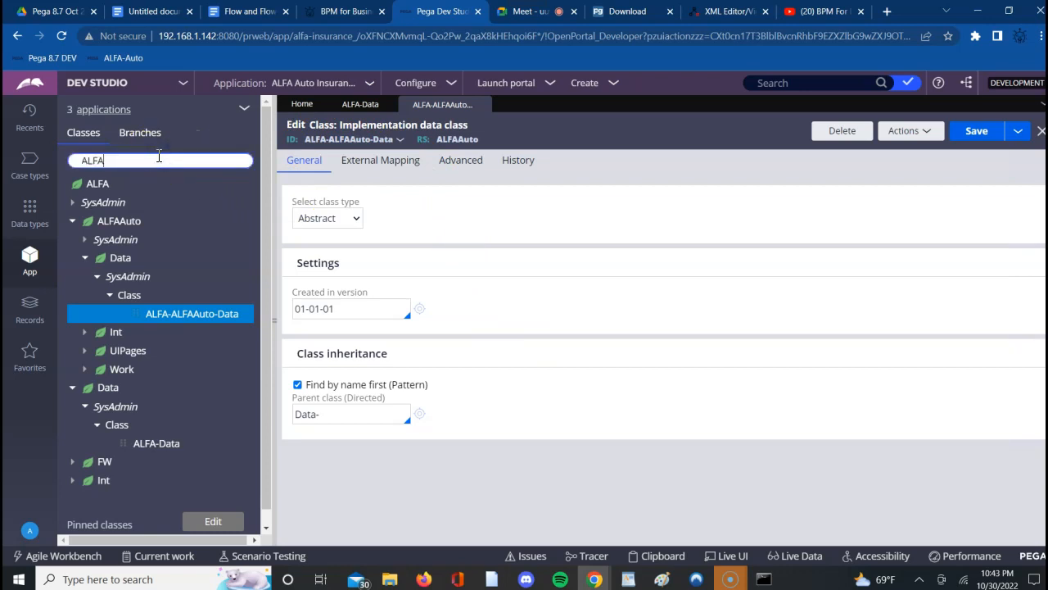
key("Down")
key("Down")
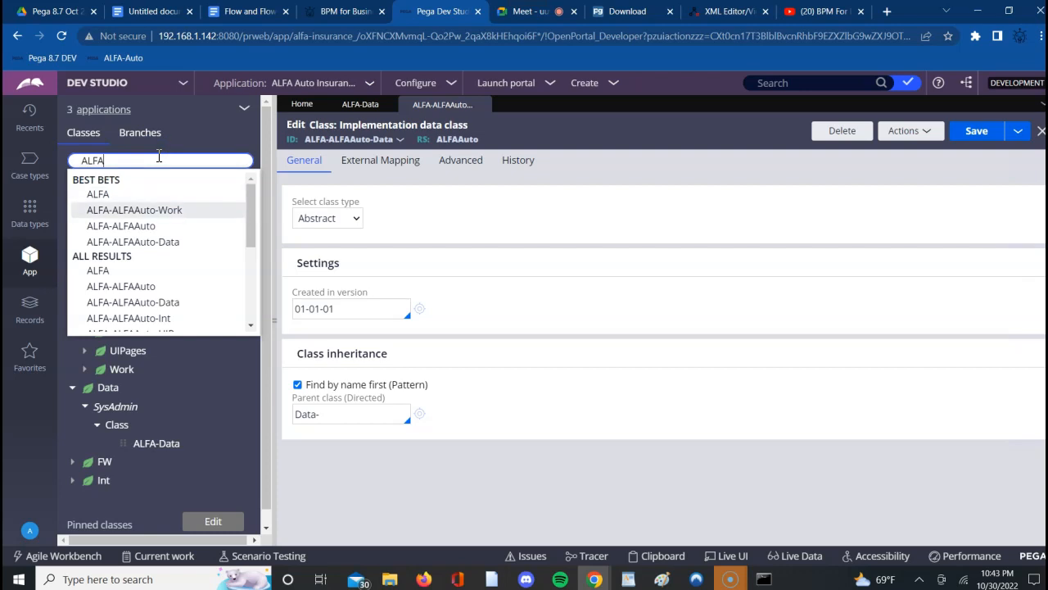
key("Return")
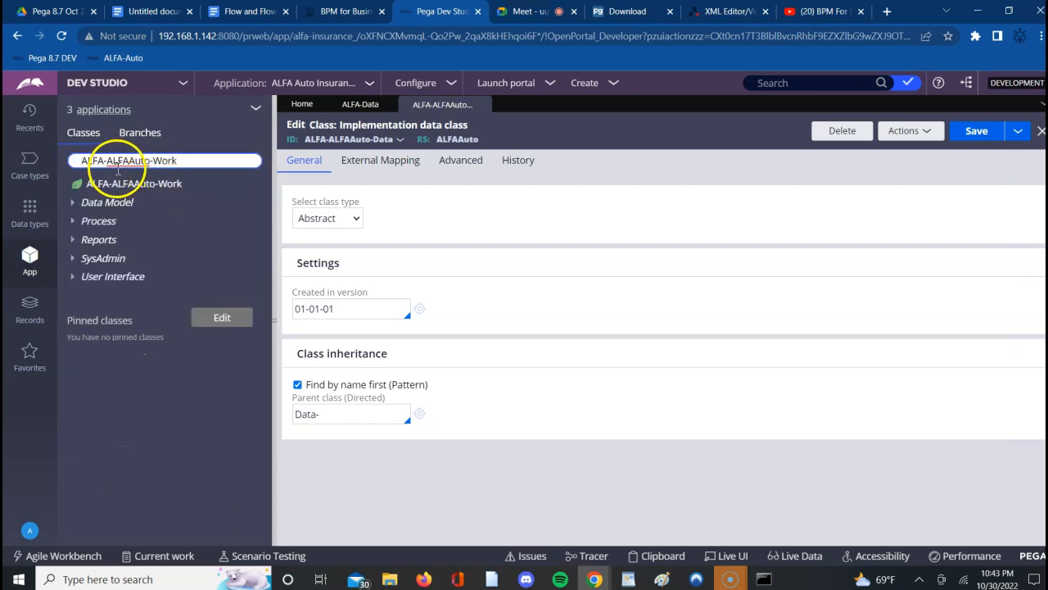
left_click(81, 203)
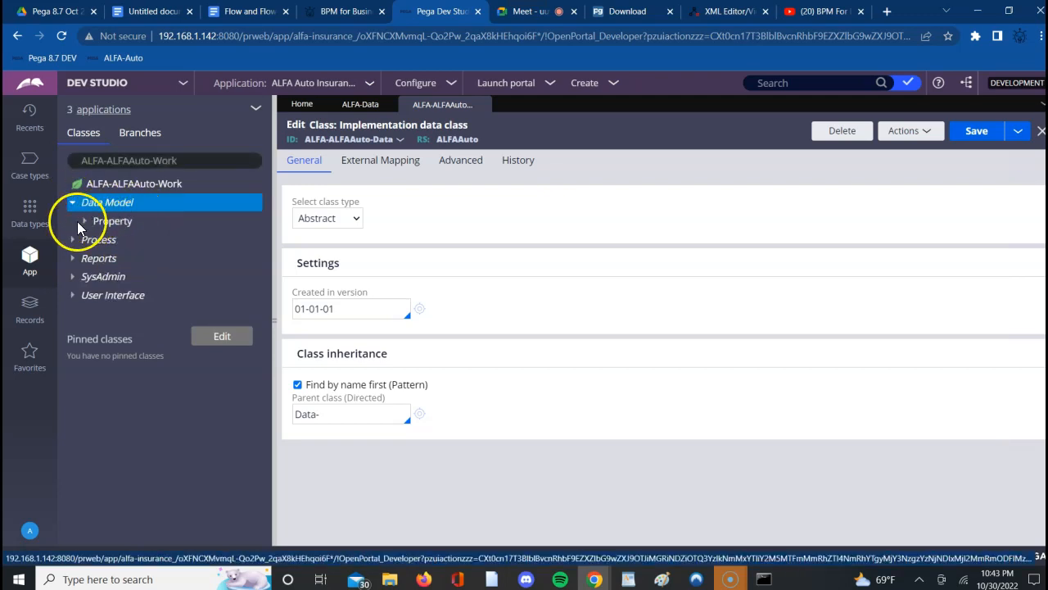
left_click(85, 226)
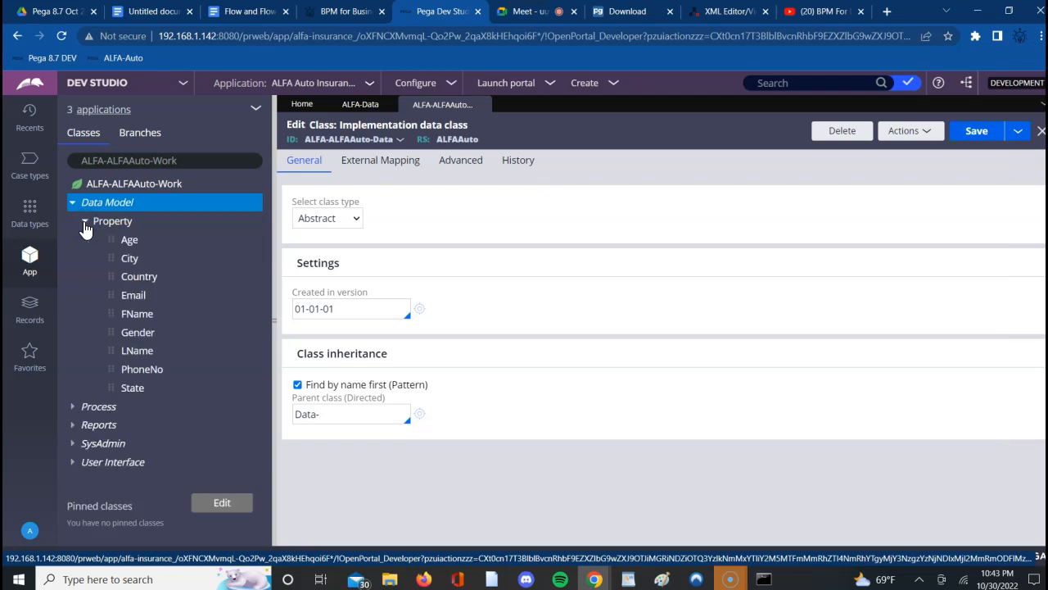
- Expand the Process and User Interface categories of the ALFA-ALFAAuto-Work class to show their rule types
left_click(73, 407)
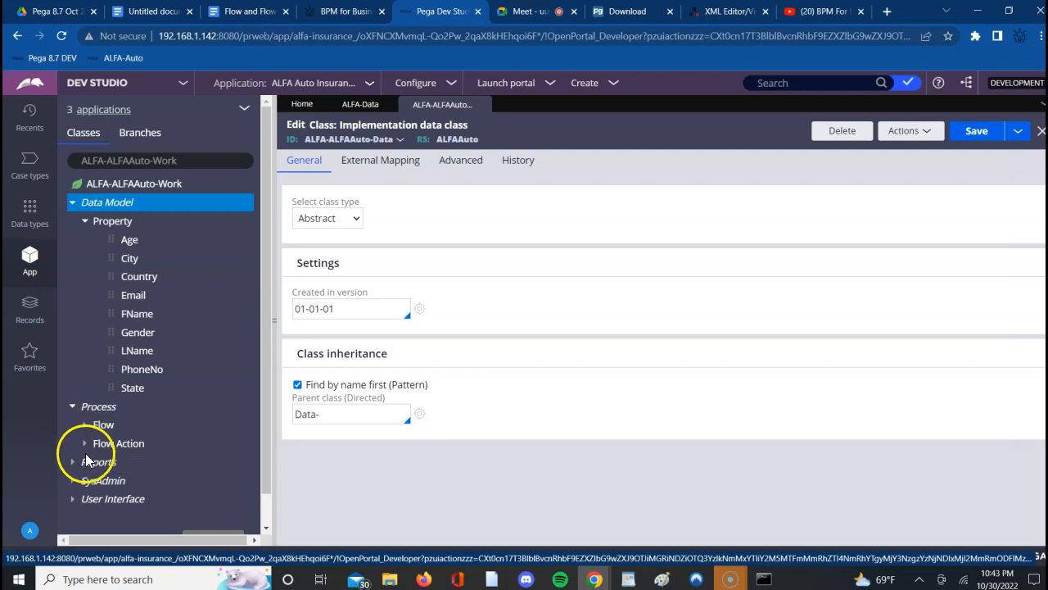
left_click(72, 499)
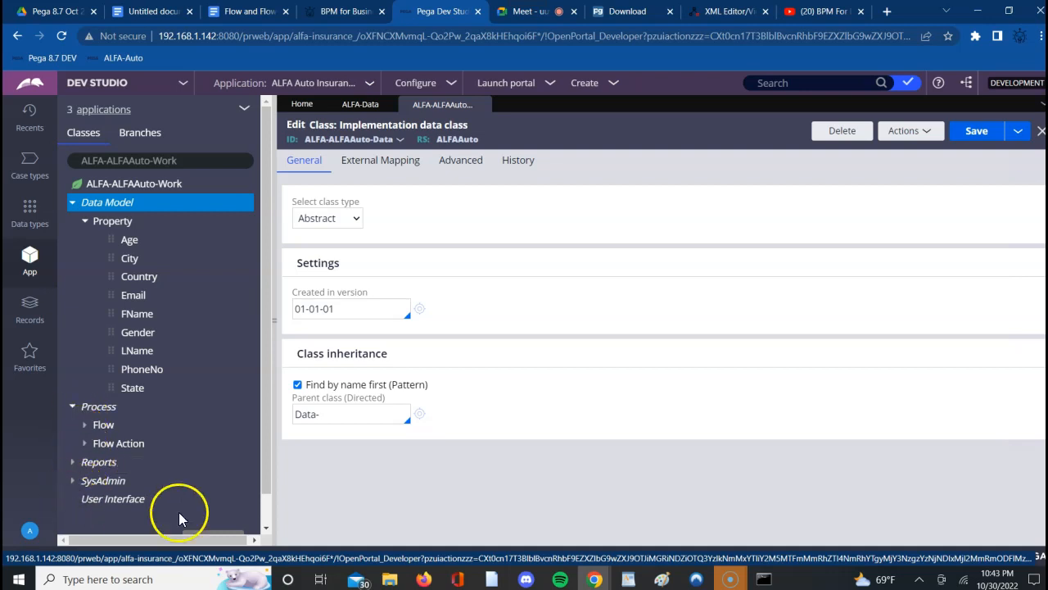
scroll(268, 528, "down", 2)
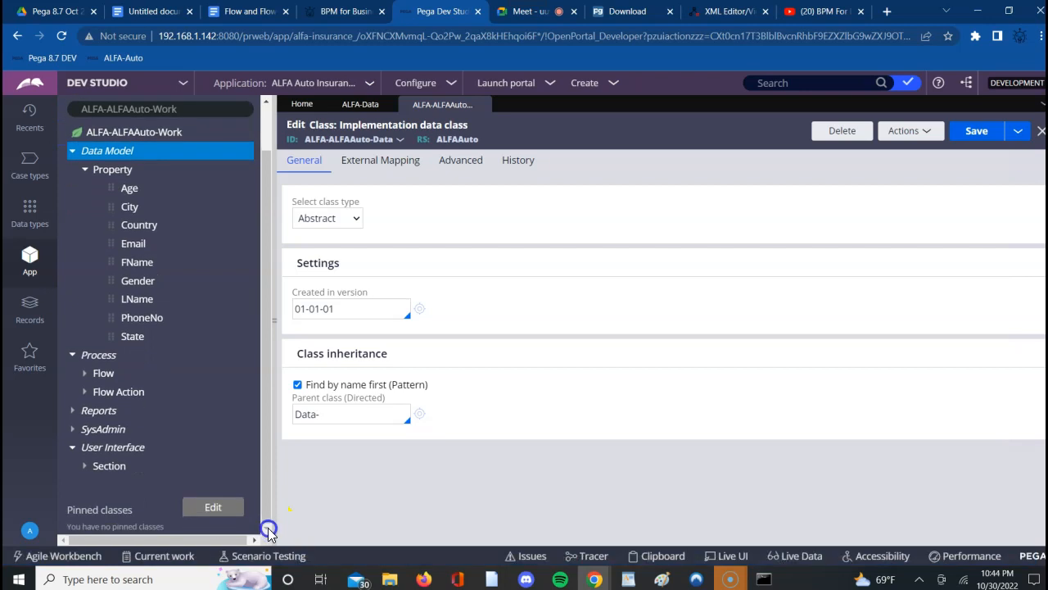
- Switch the App explorer to the ALFA-ALFAAuto class and point out its Int and Data branches
left_click(182, 109)
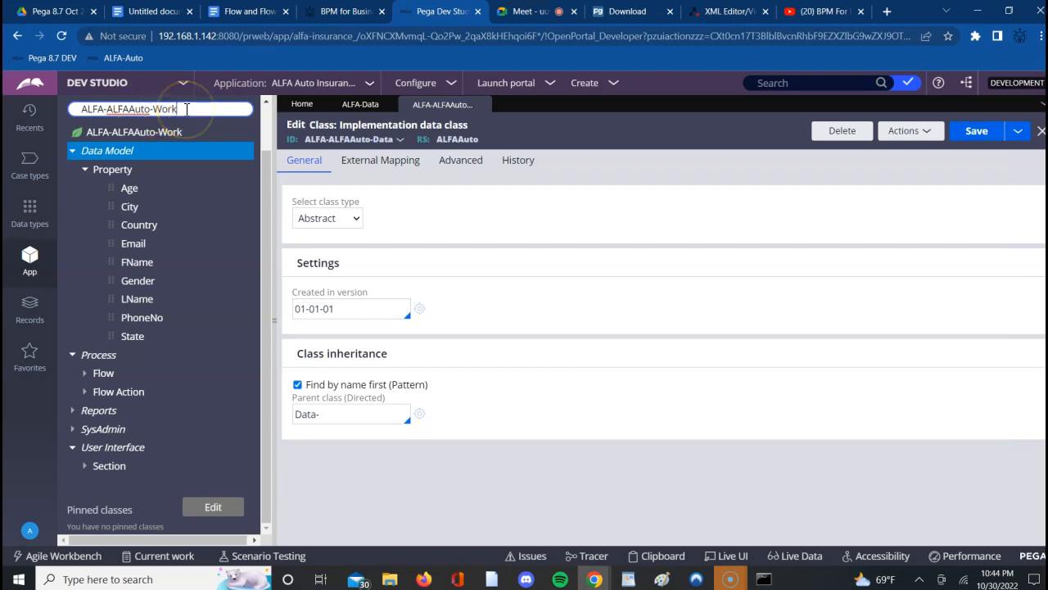
key("BackSpace")
key("BackSpace")
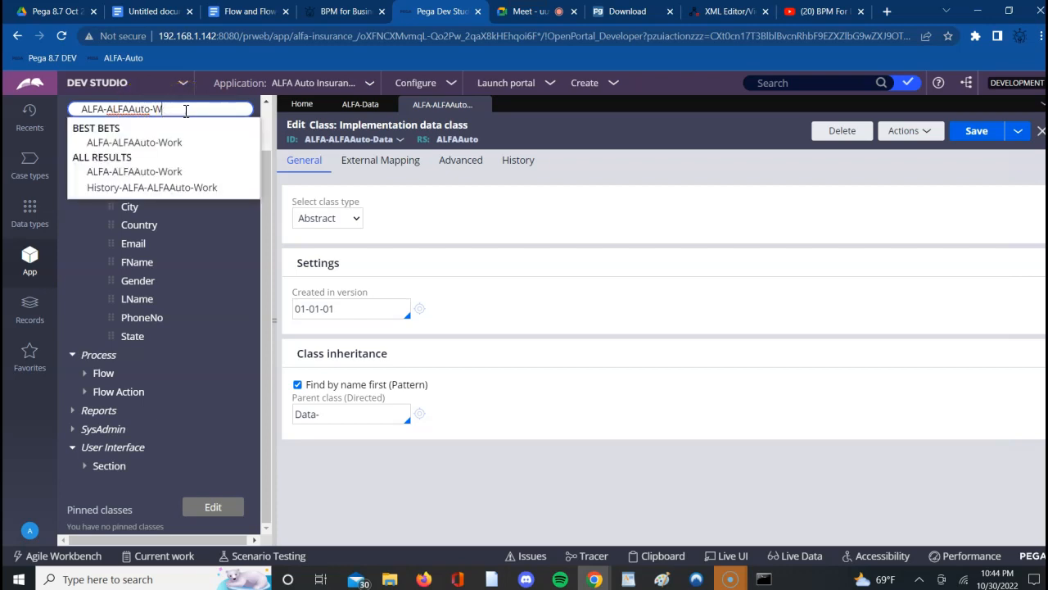
key("BackSpace")
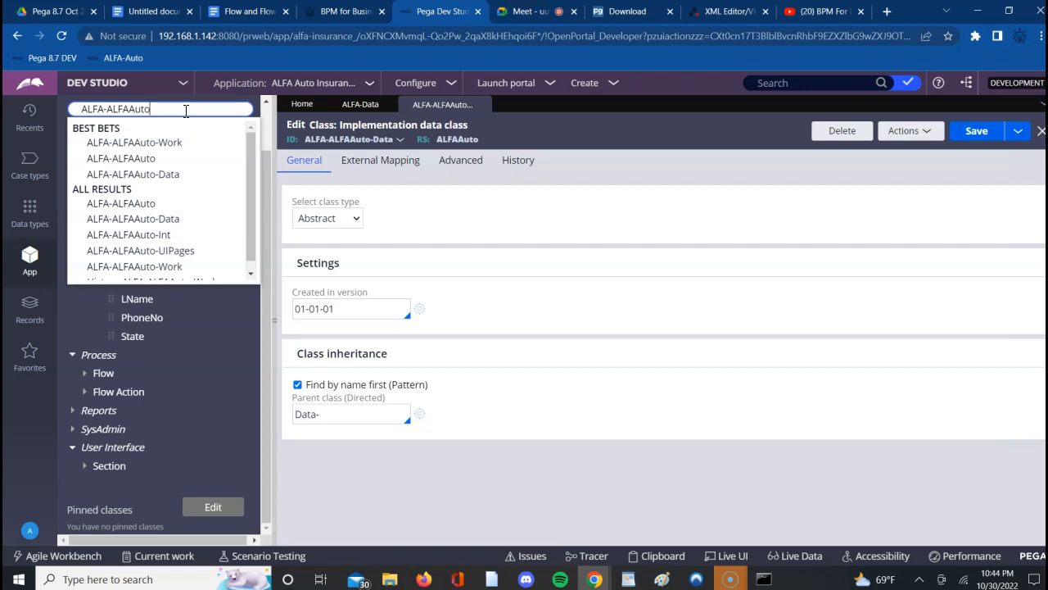
key("Return")
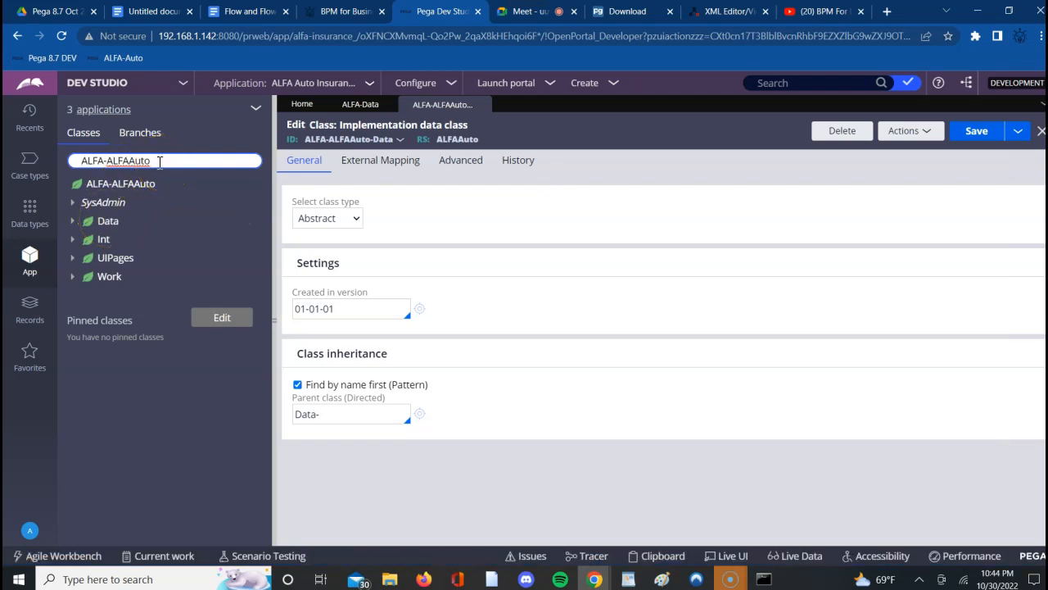
left_click(104, 244)
left_click(111, 224)
left_click(110, 228)
left_click(109, 228)
- Return to the Google Docs notes, and search the web for ubereats in a new browser tab
left_click(143, 11)
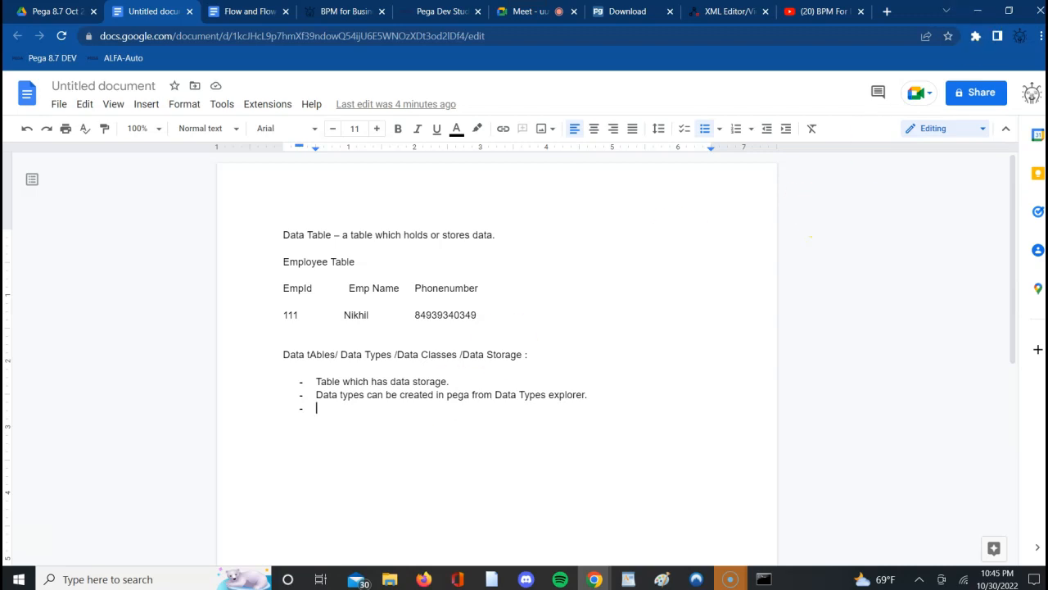
left_click(886, 13)
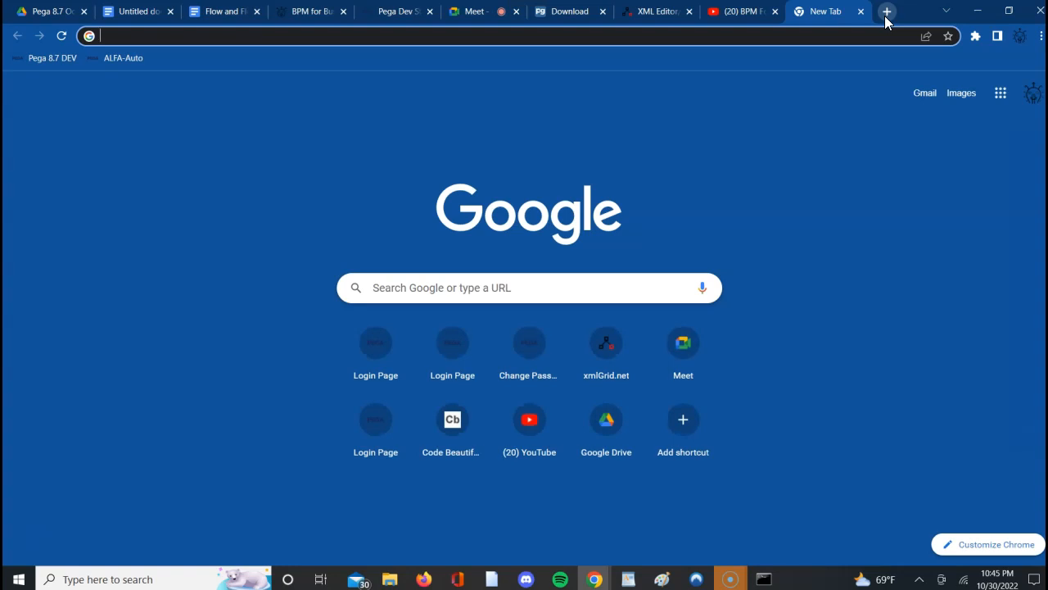
type("ubereast")
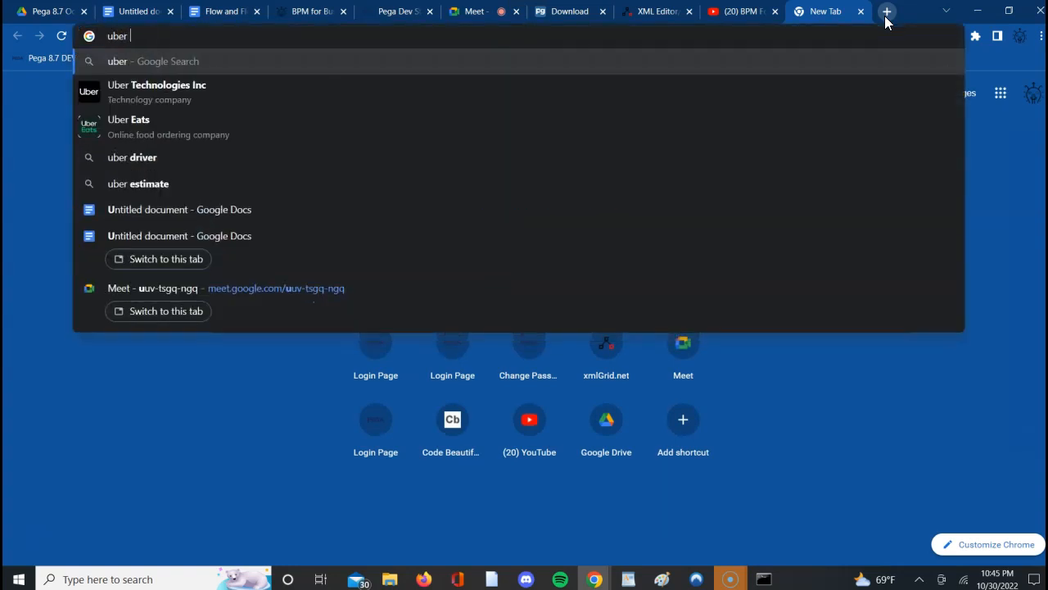
key("BackSpace")
key("BackSpace")
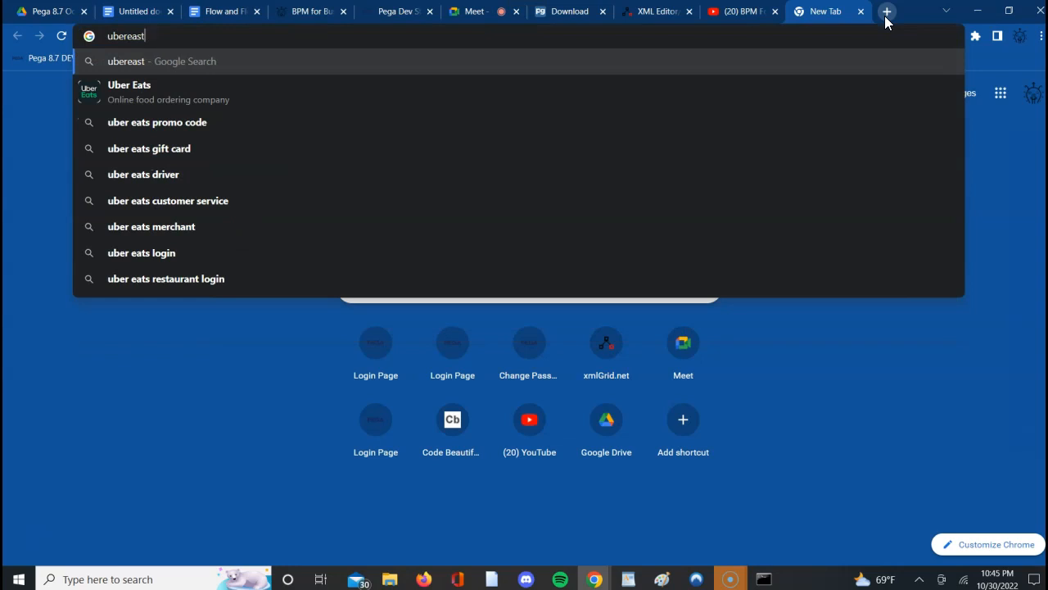
type("ts")
key("Return")
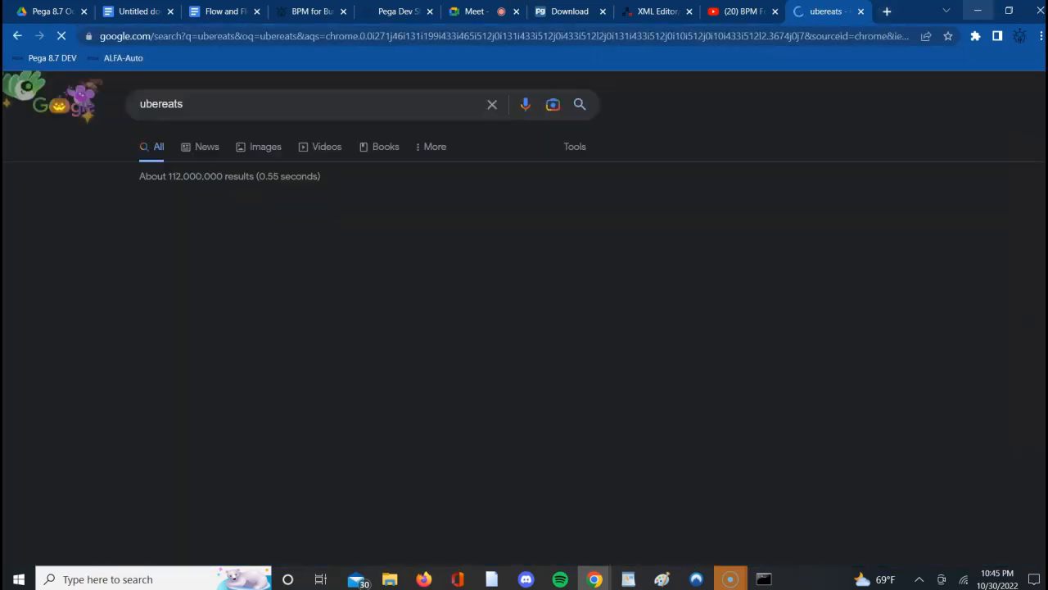
- Switch to the Google Meet call and admit all the people waiting to join
left_click(475, 11)
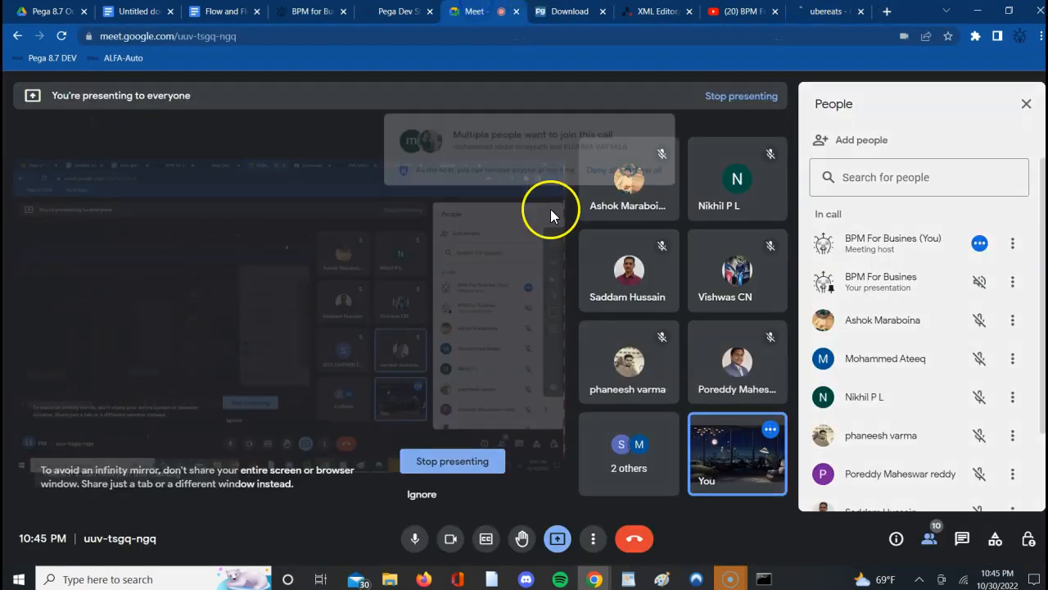
left_click(661, 149)
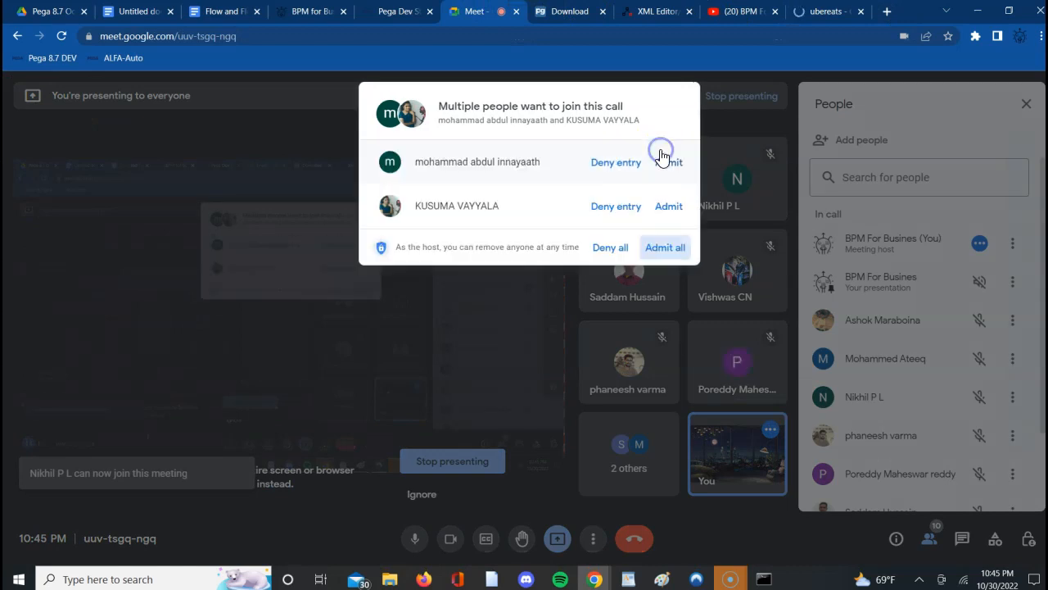
left_click(664, 248)
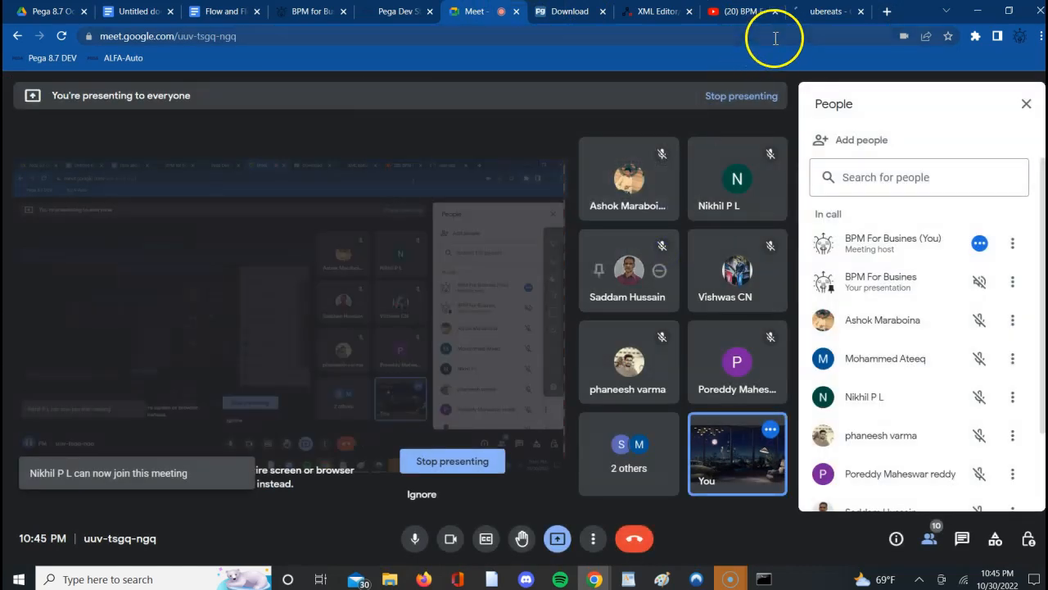
- Open the Uber Eats US site from the search results and show its delivery time options
left_click(823, 12)
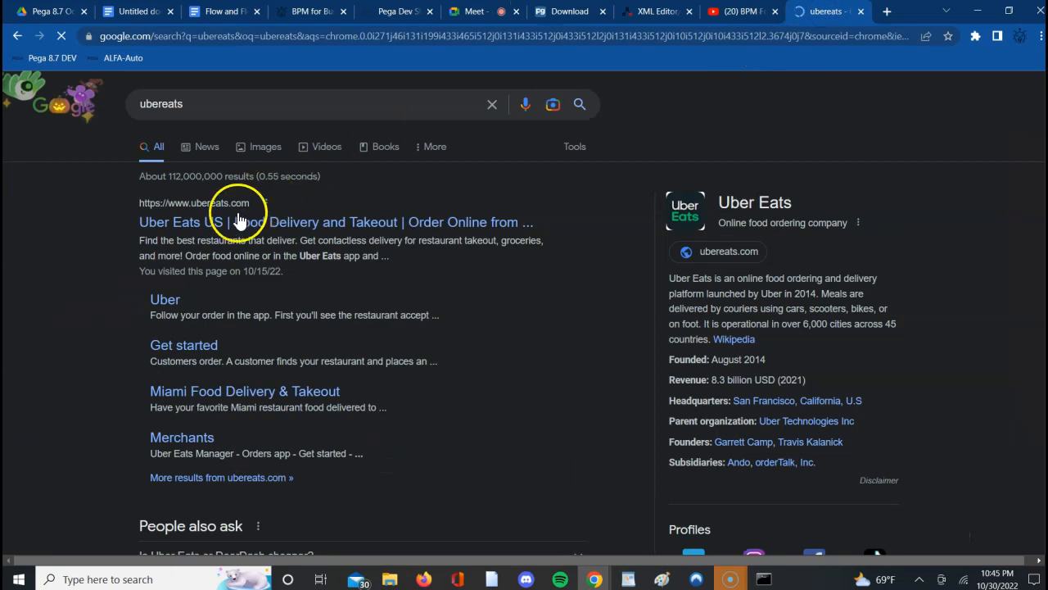
left_click(217, 227)
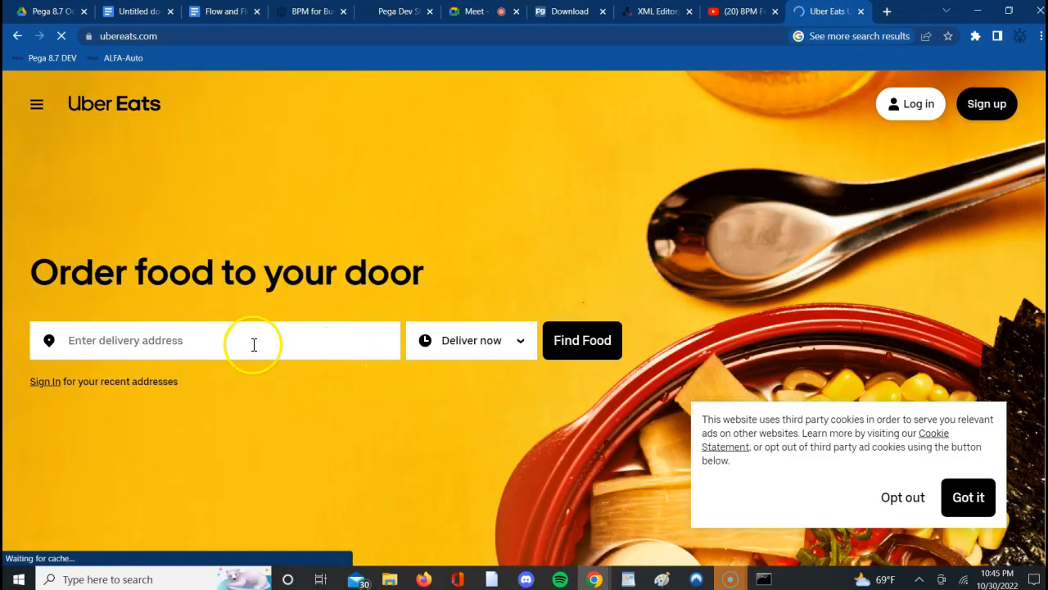
left_click(317, 345)
left_click(493, 348)
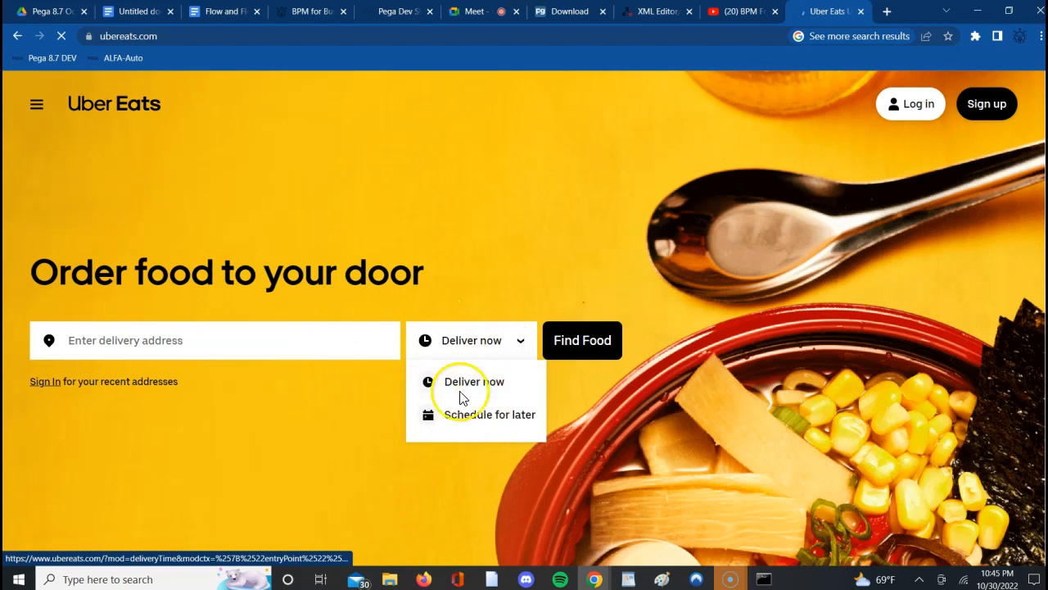
- Enter the beginning of a street address as the delivery address to bring up address suggestions
left_click(331, 348)
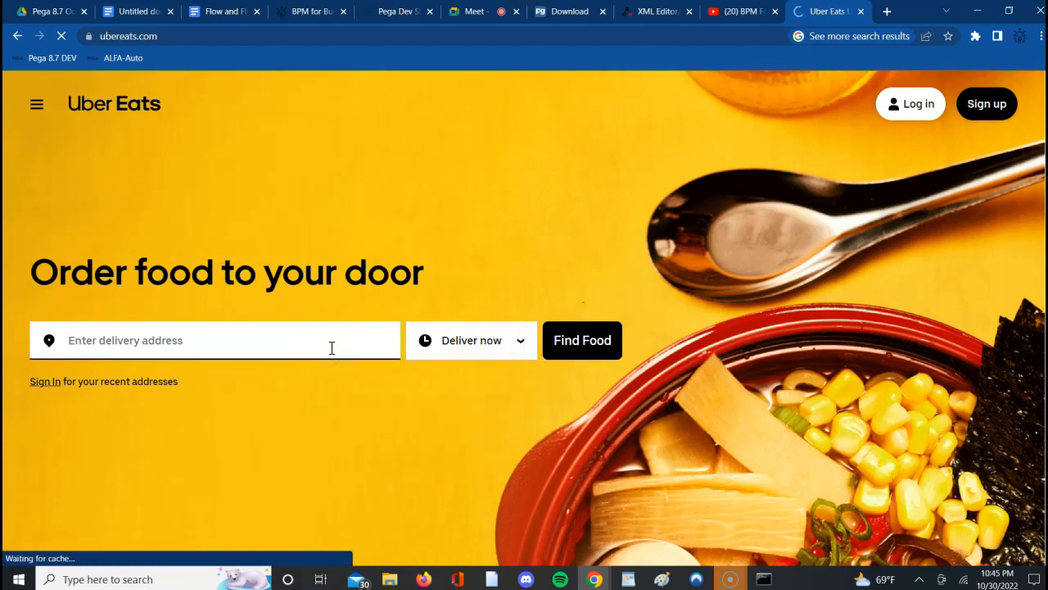
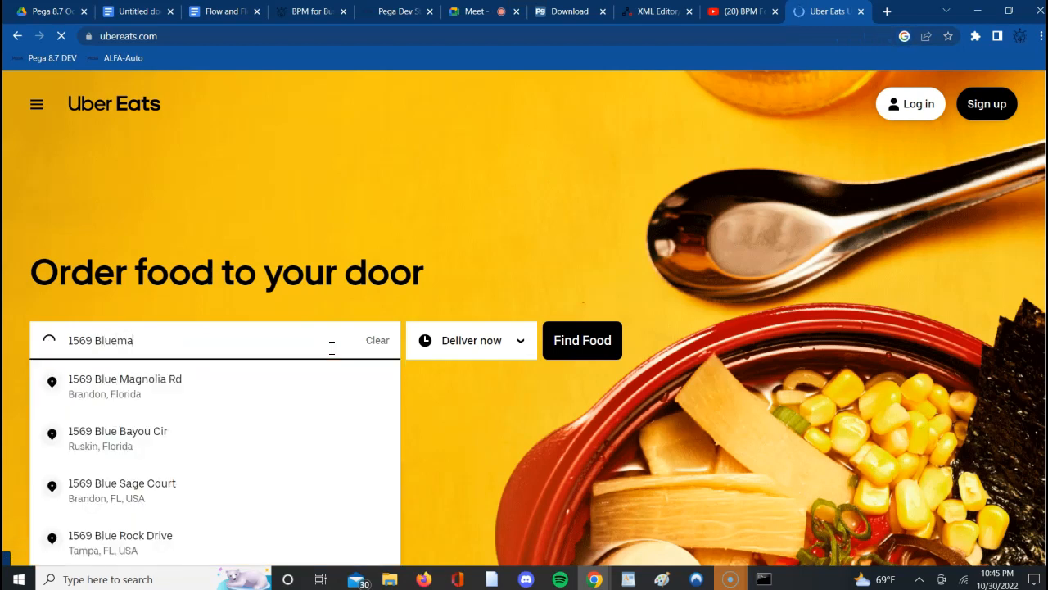
type("ng")
key("BackSpace")
key("BackSpace")
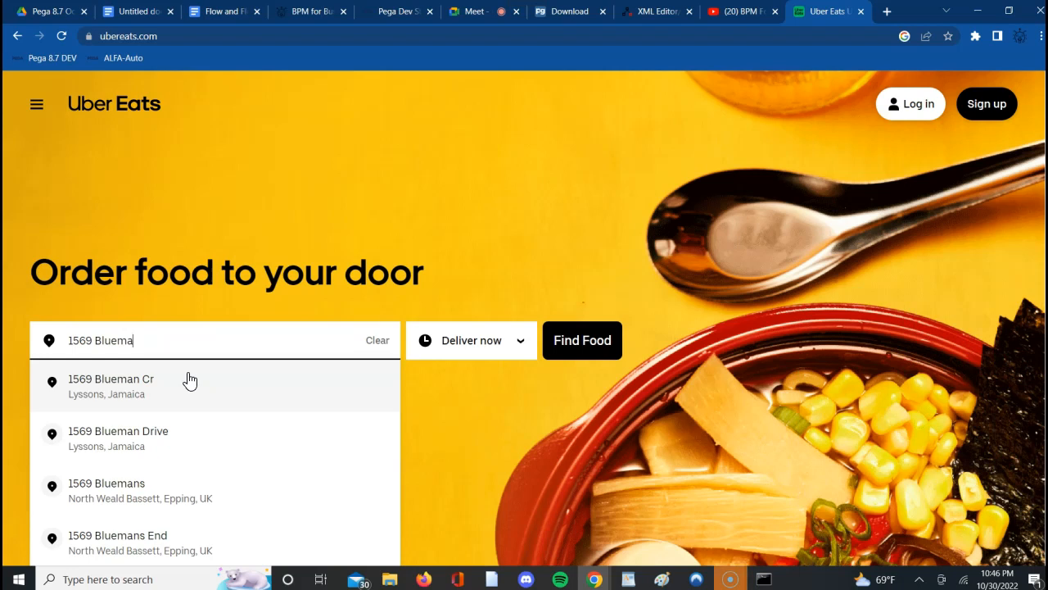
- Revisit the Google Docs notes and switch back to the ALFA-ALFAAuto-Data class in Pega Dev Studio
left_click(136, 12)
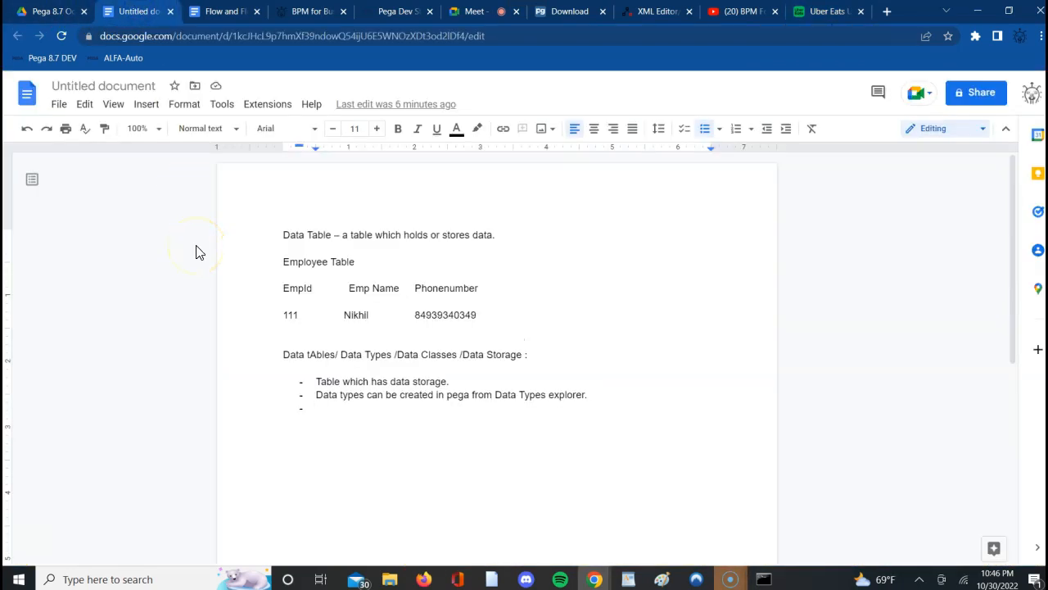
left_click(195, 247)
left_click(393, 15)
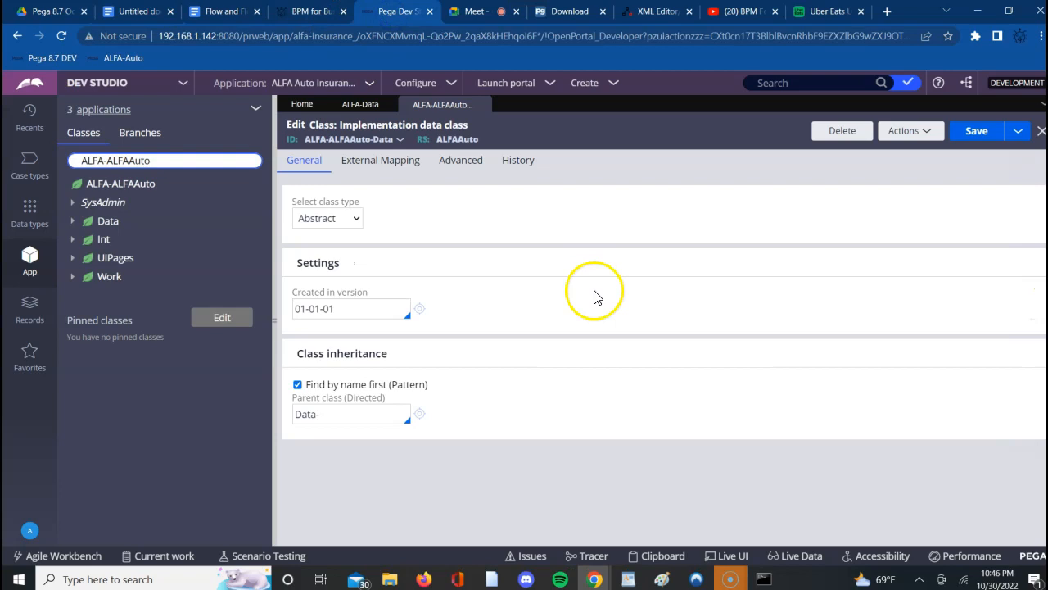
left_click(607, 230)
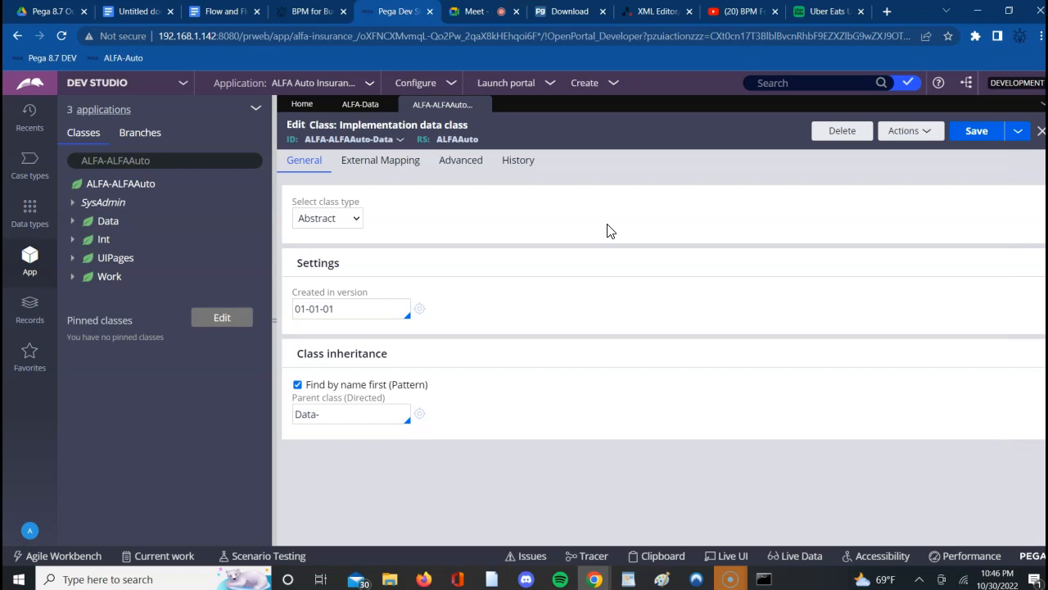
- Admit the waiting participant to the Google Meet call and return to the Google Docs notes
left_click(480, 11)
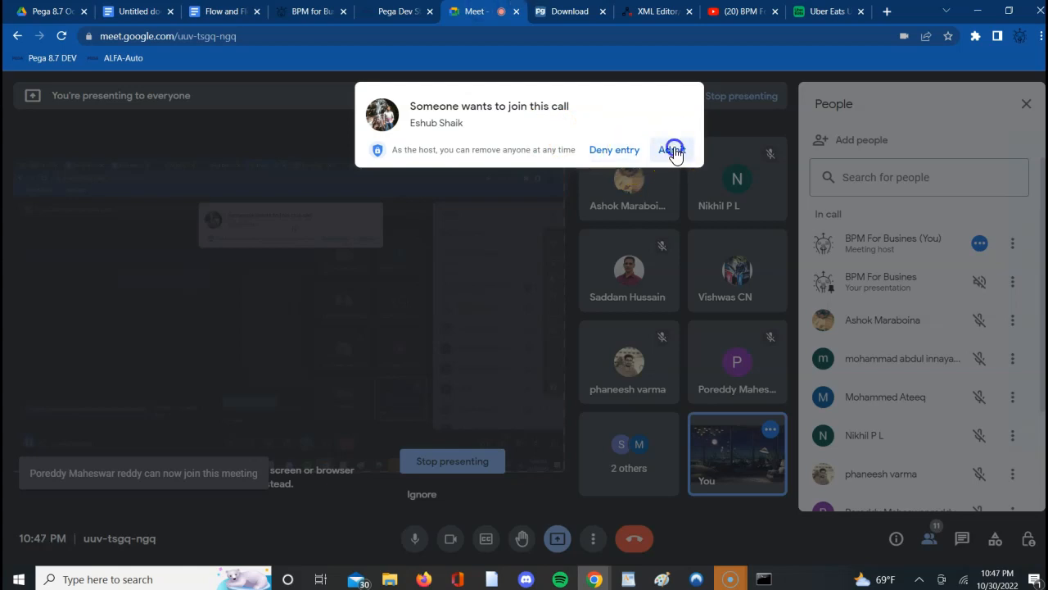
left_click(673, 151)
left_click(136, 11)
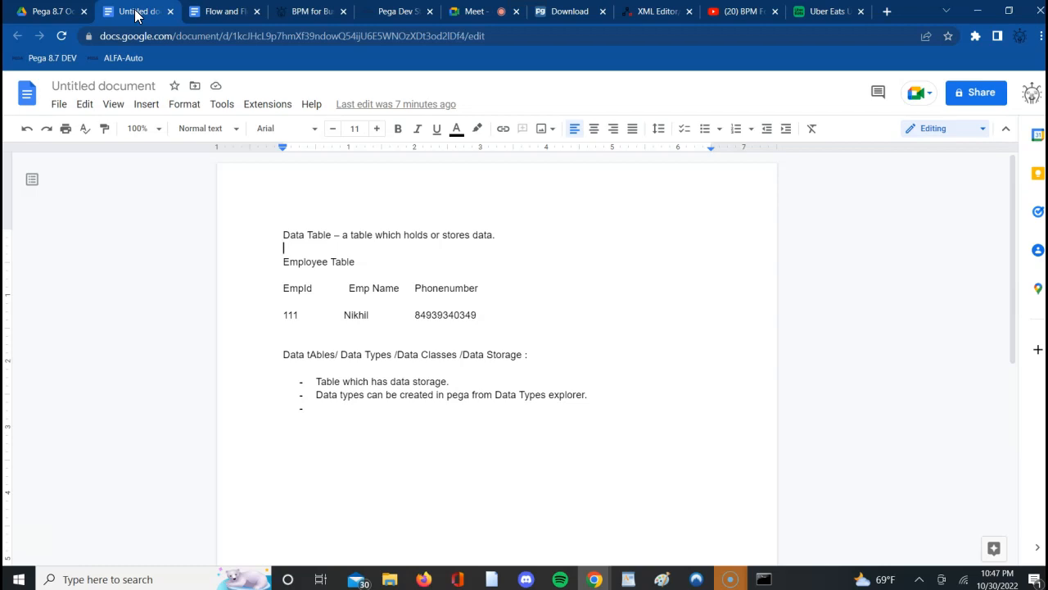
- Place the cursor in the empty third bullet, and highlight the employee's name in the Employee Table
left_click(516, 303)
left_click(467, 414)
left_click(462, 430)
left_click(402, 417)
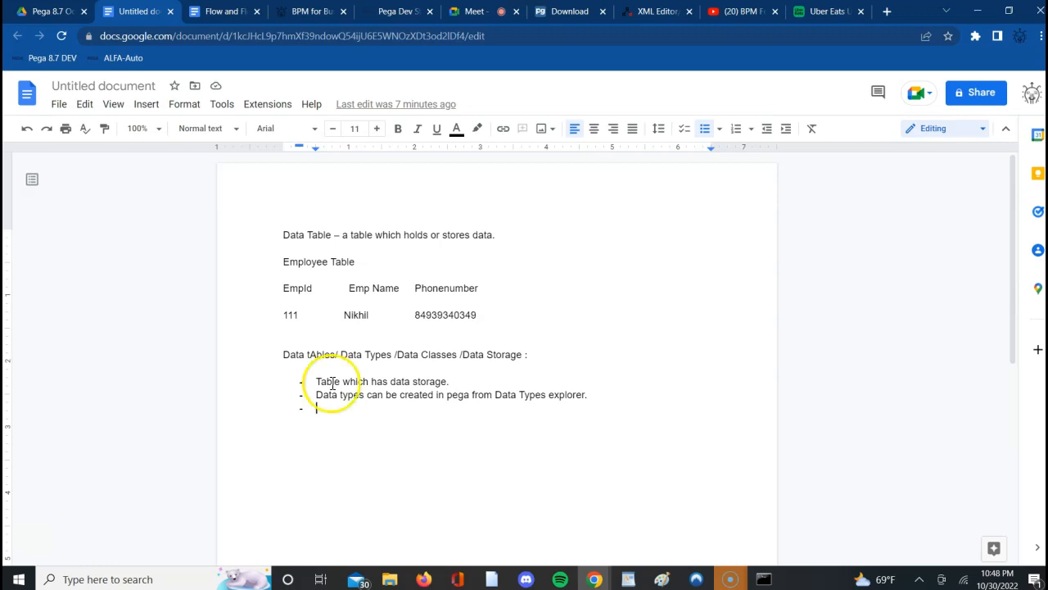
left_click(366, 315)
double_click(366, 315)
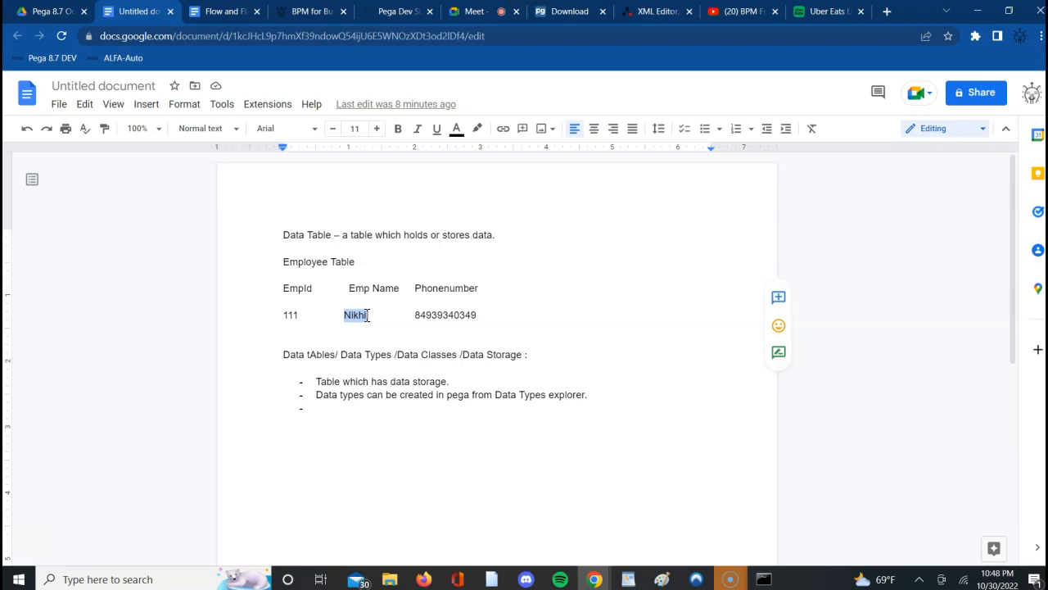
- Switch to Pega Dev Studio and set the App explorer to the top-level ALFA class
left_click(388, 15)
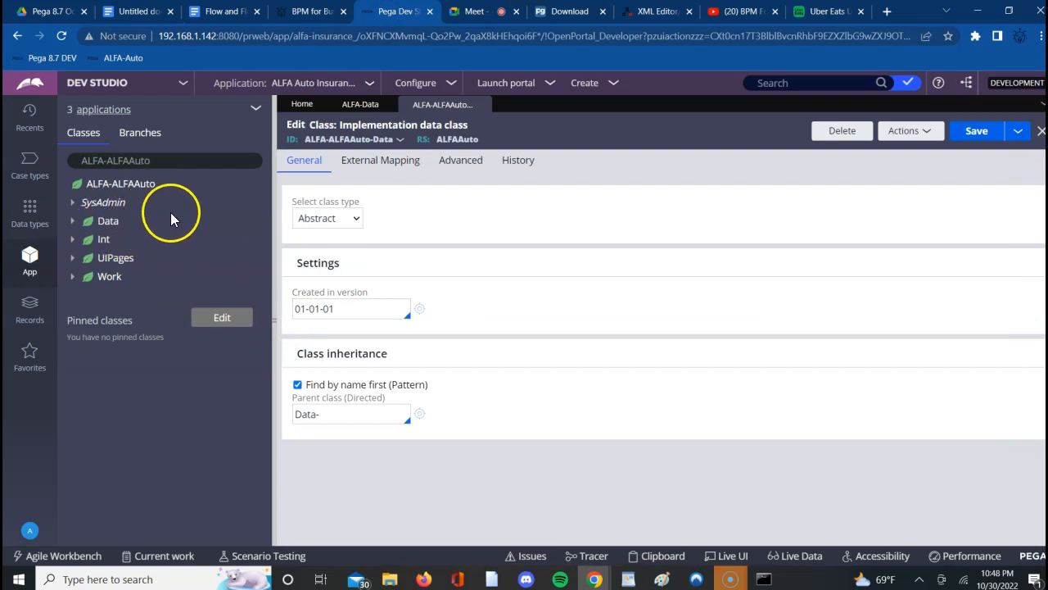
left_click(193, 159)
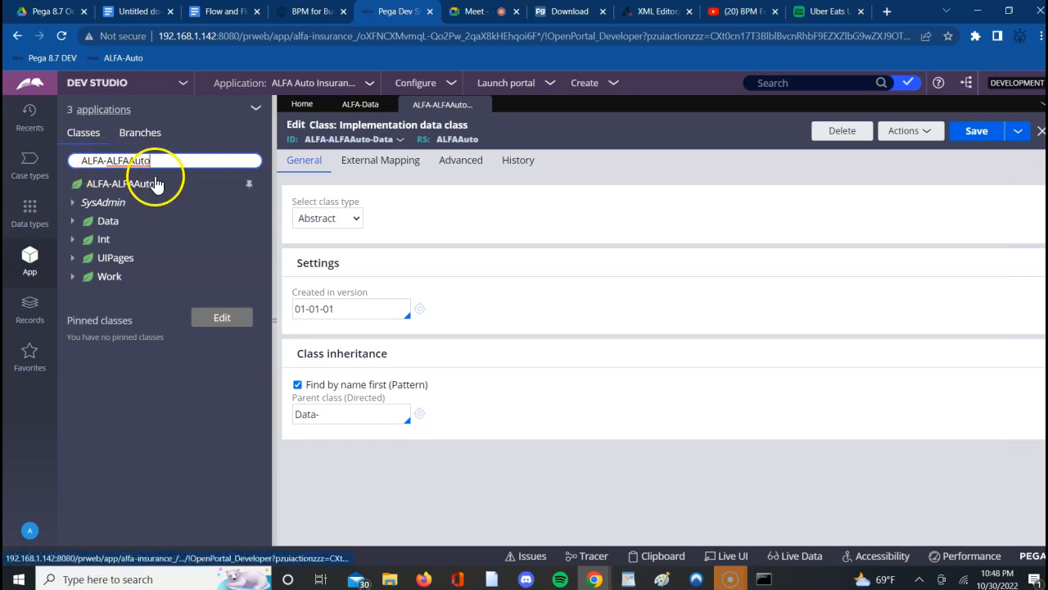
key("BackSpace")
key("BackSpace")
key("BackSpace")
key("BackSpace")
key("BackSpace")
key("BackSpace")
key("BackSpace")
key("BackSpace")
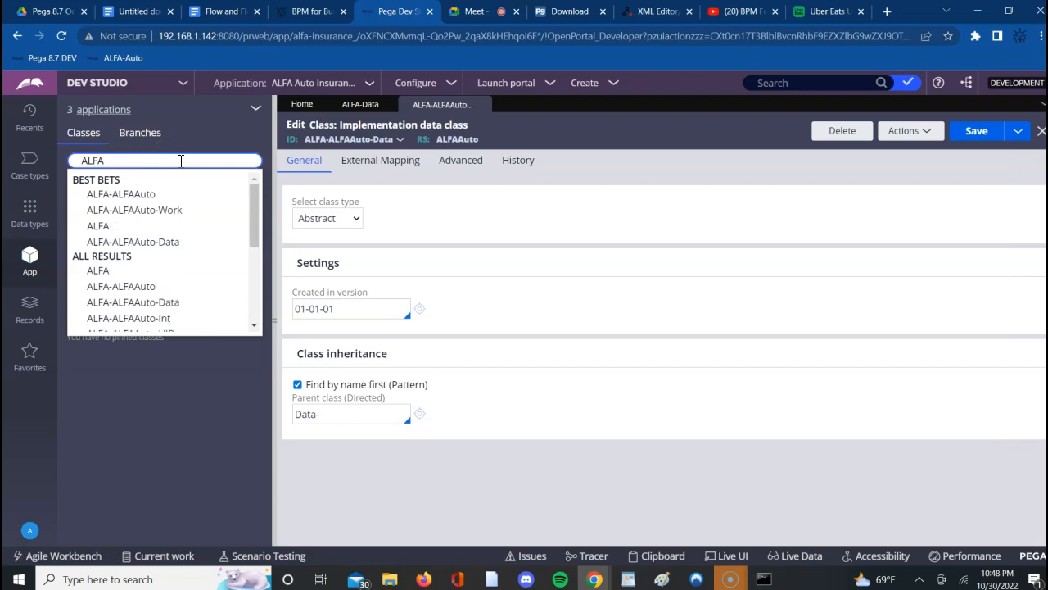
key("Return")
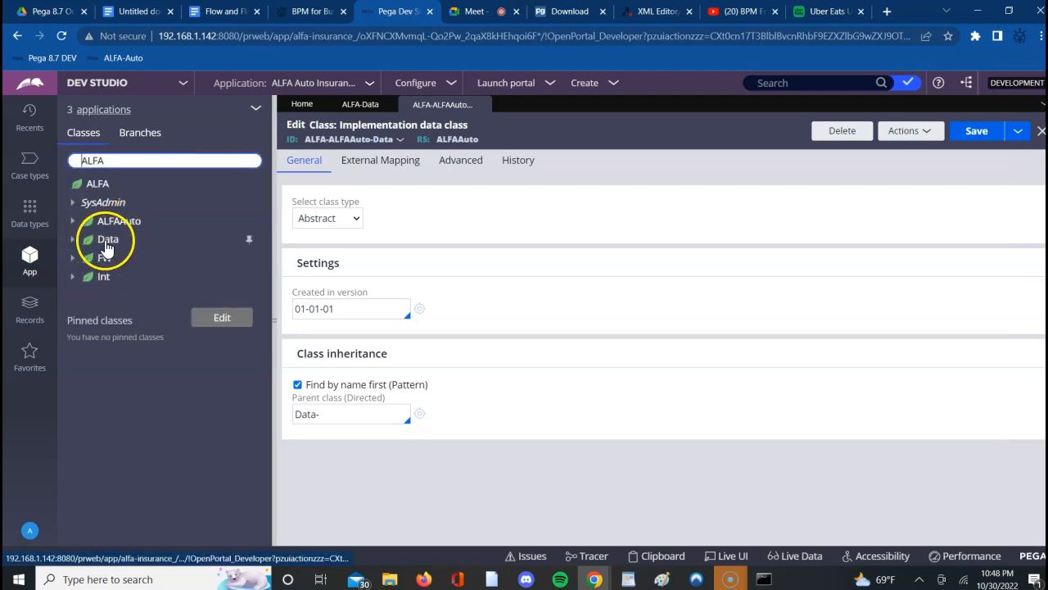
- Reload the ALFA class tree and expand its ALFAAuto and FW branches
left_click(127, 169)
key("Return")
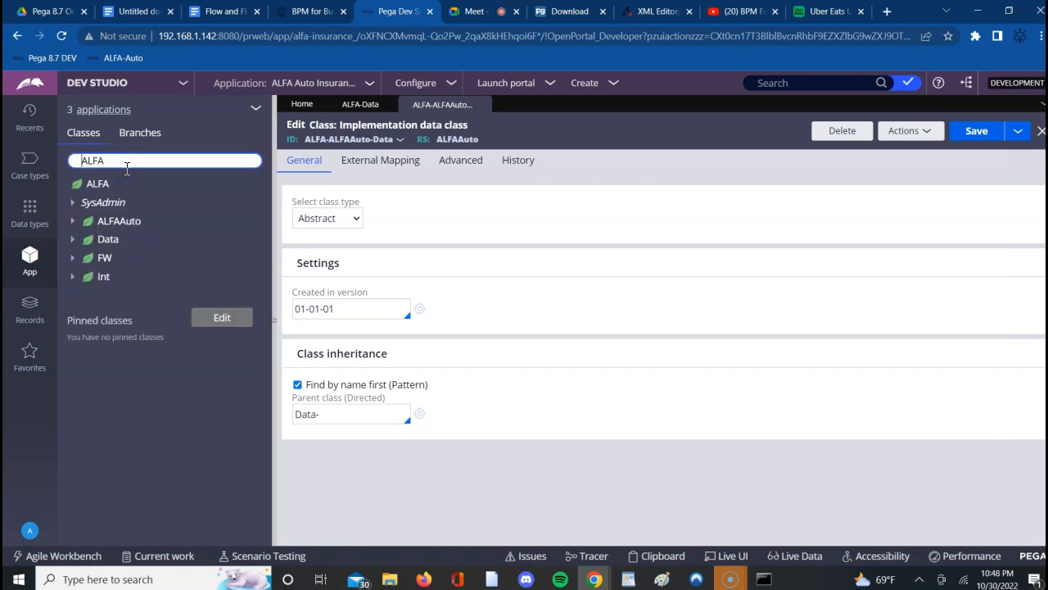
left_click(72, 220)
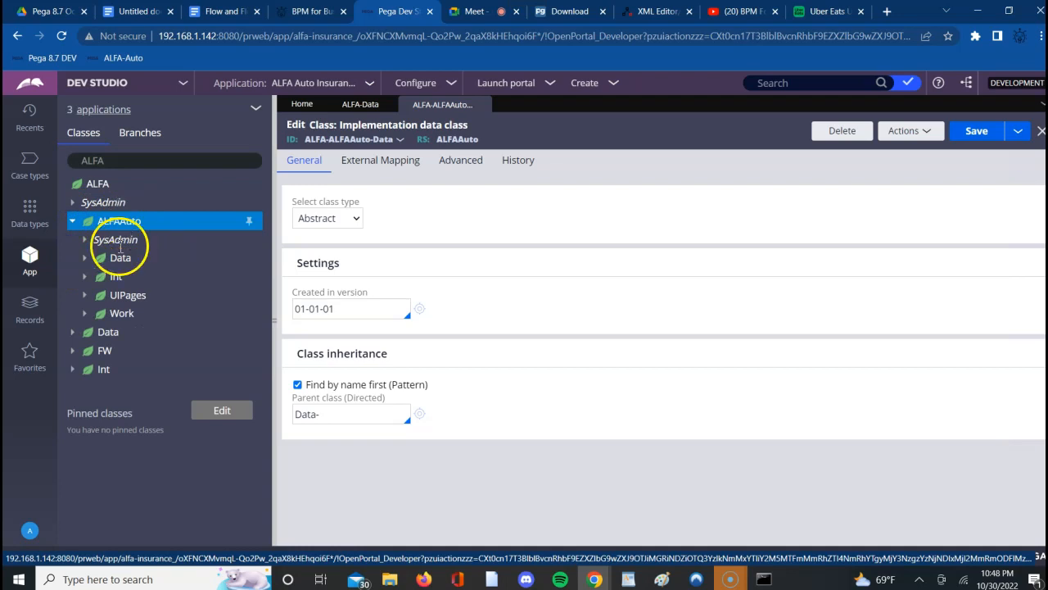
left_click(73, 352)
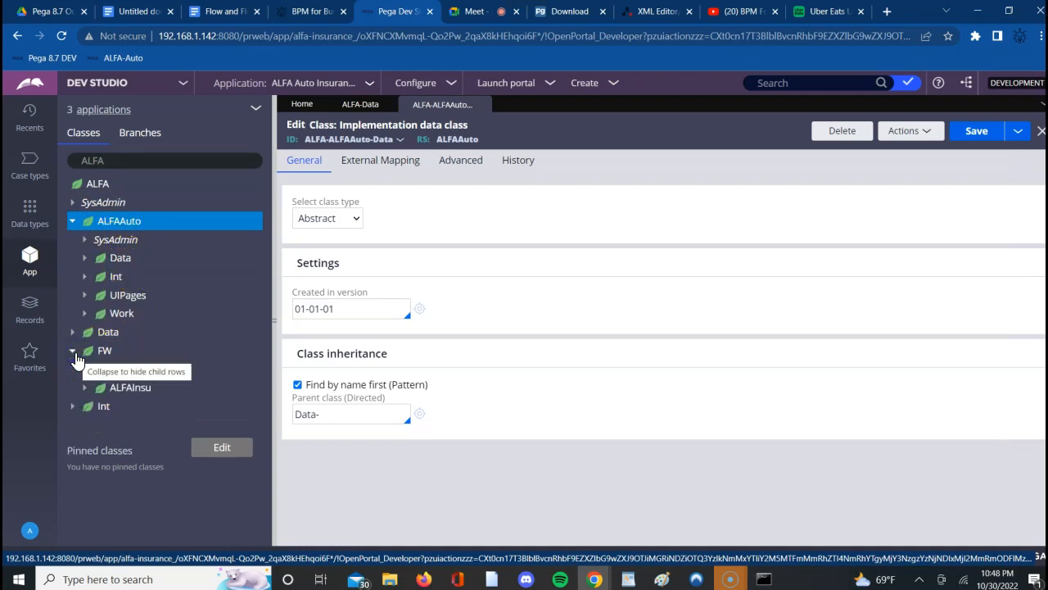
- Expand the ALFAInsu branch under FW and copy the open implementation data class's ID, ALFA-ALFAAuto-Data
left_click(85, 390)
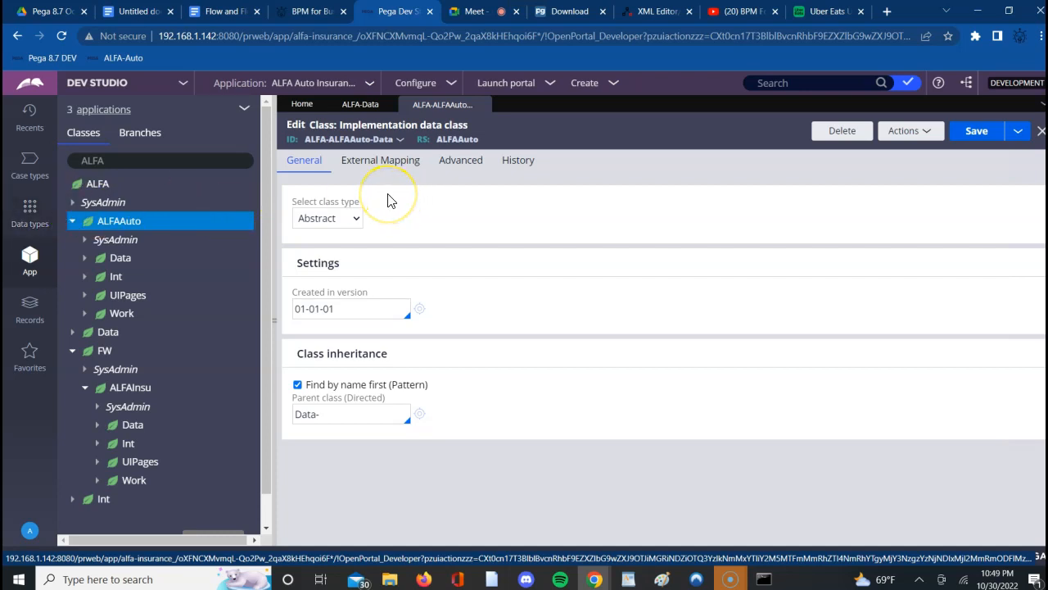
left_click(344, 140)
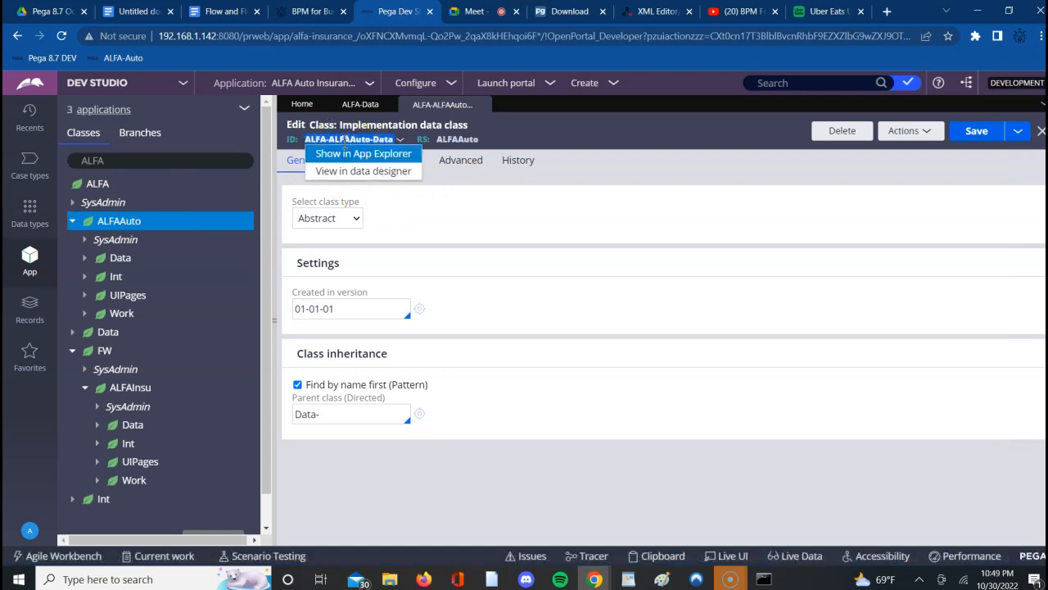
right_click(343, 141)
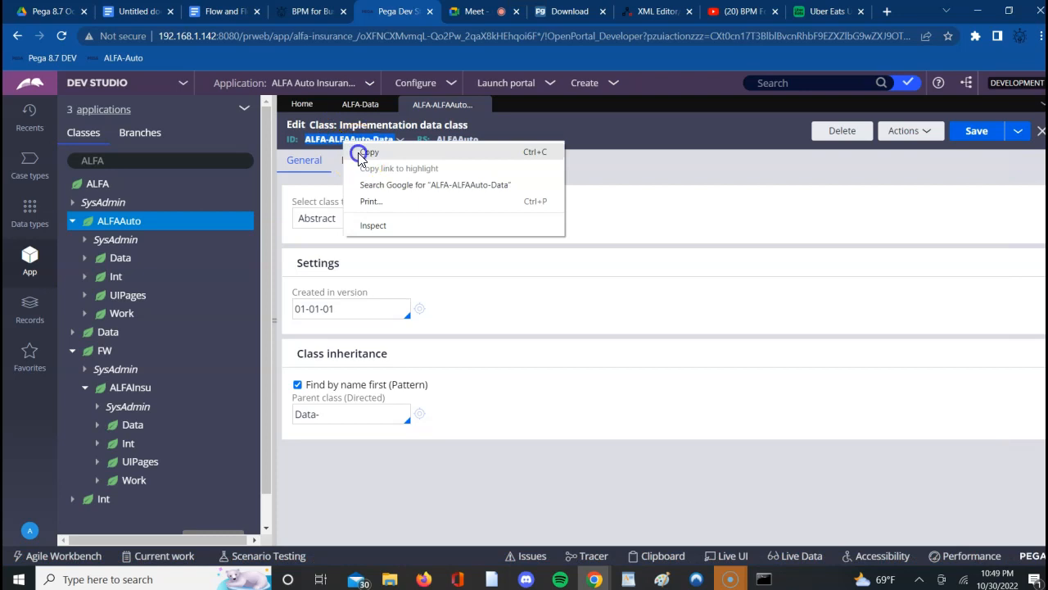
left_click(361, 153)
- Switch to the Google Docs notes and write "My implementation data class is" in the empty third bullet
left_click(134, 12)
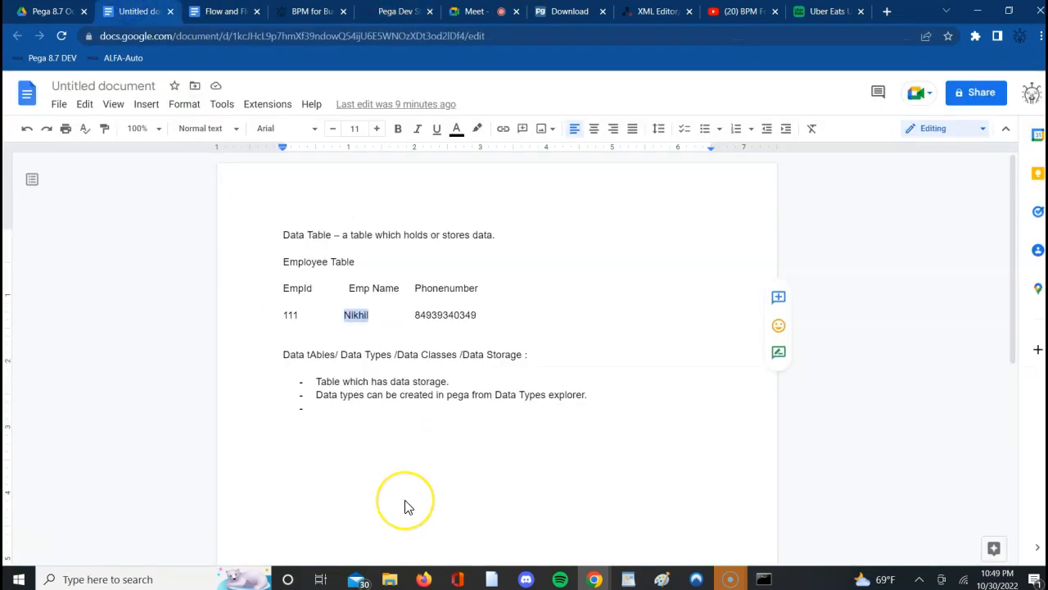
left_click(323, 414)
double_click(324, 413)
left_click(322, 413)
type("Y")
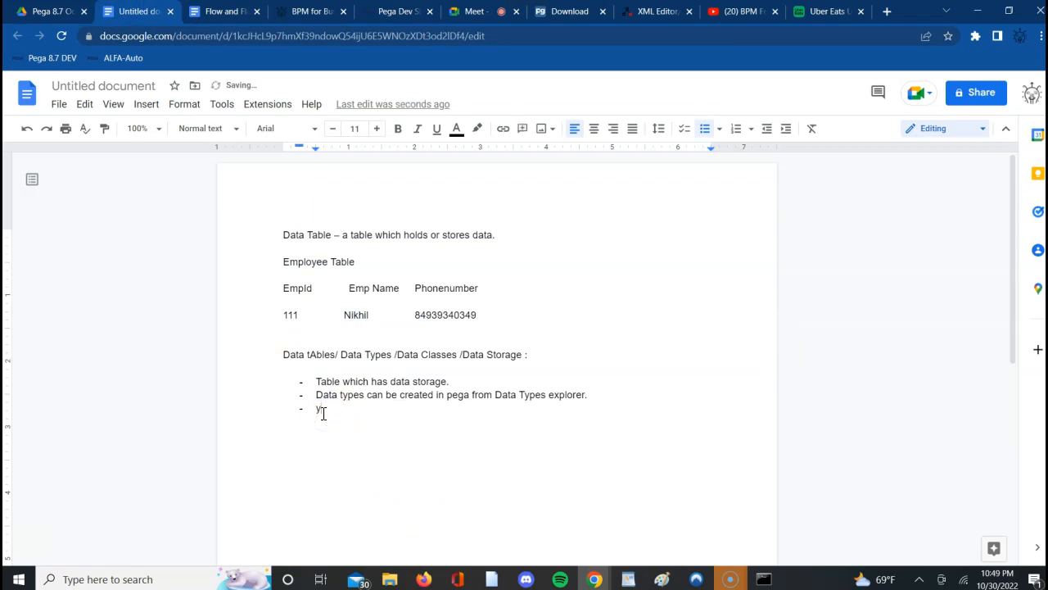
key("BackSpace")
type("m")
type("implementation")
key("BackSpace")
key("BackSpace")
key("BackSpace")
key("BackSpace")
type("tion data class is")
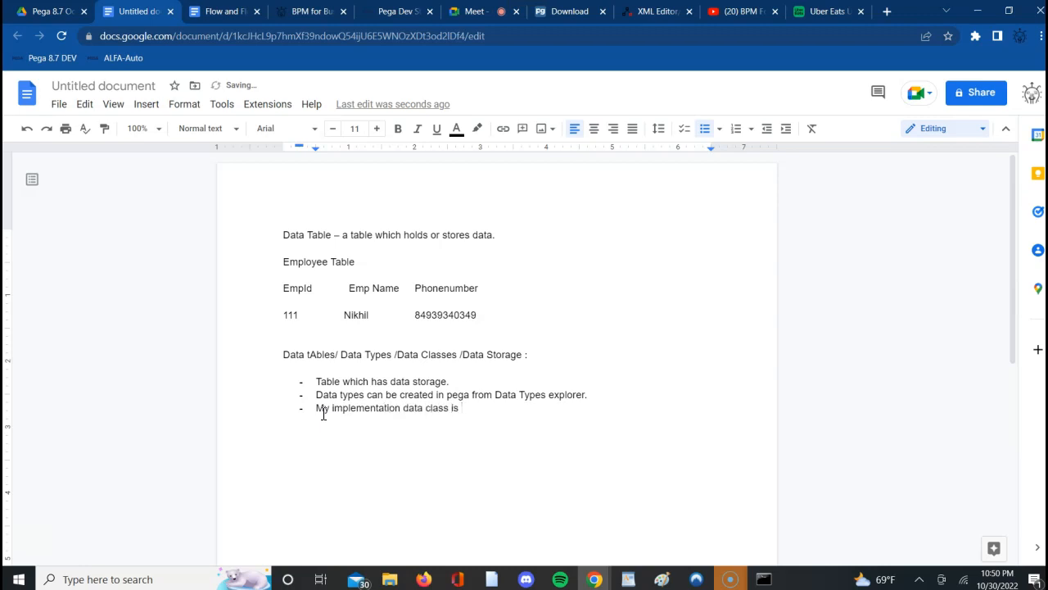
- Try to paste the copied class ID after the third bullet's text and add a new bullet in Suggesting mode
key("Return")
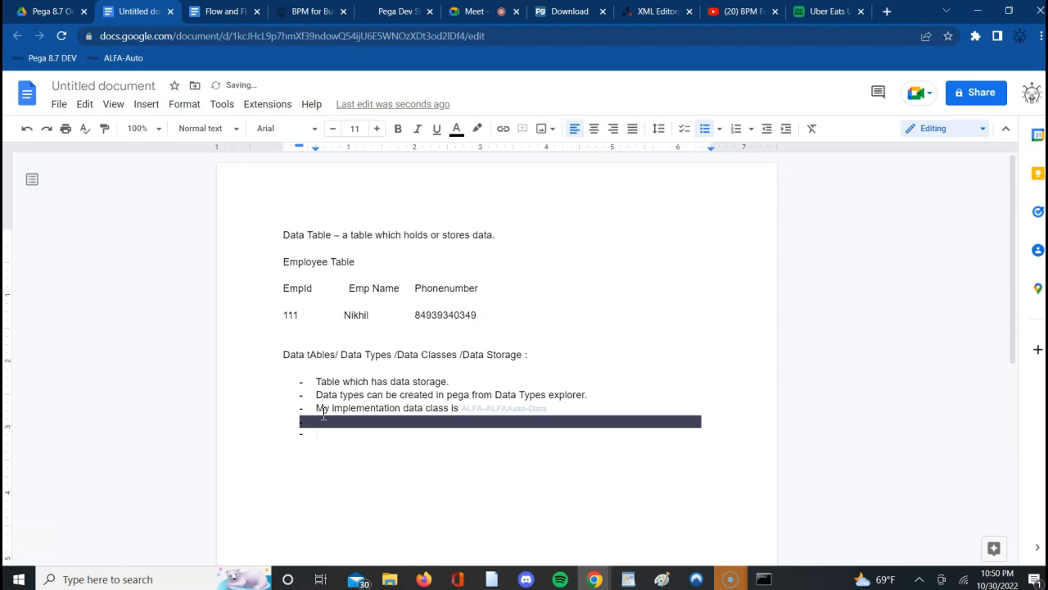
left_click(485, 408)
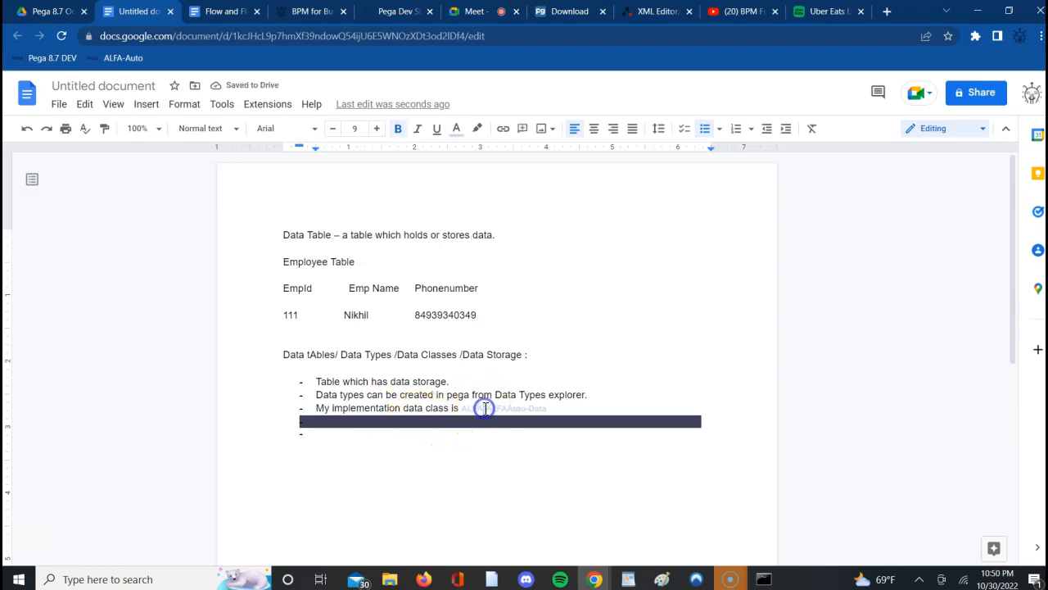
triple_click(484, 408)
left_click(485, 408)
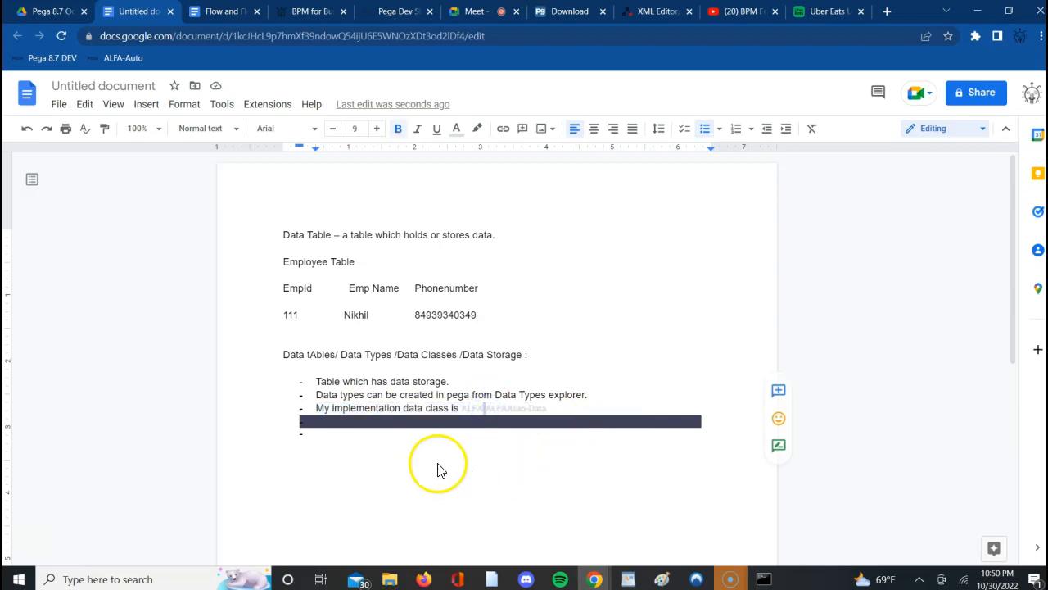
left_click(777, 447)
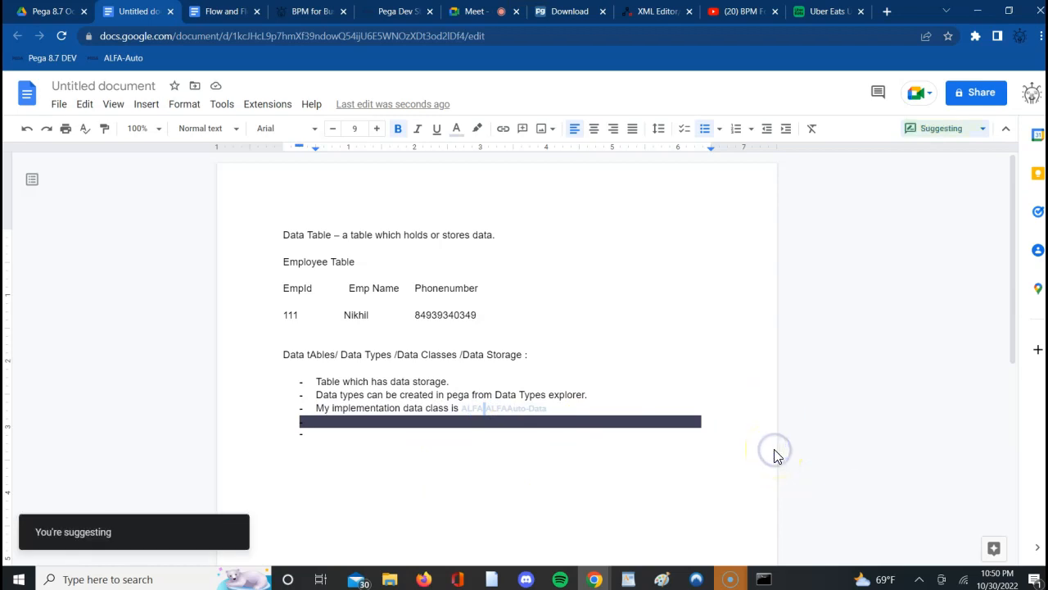
left_click(700, 460)
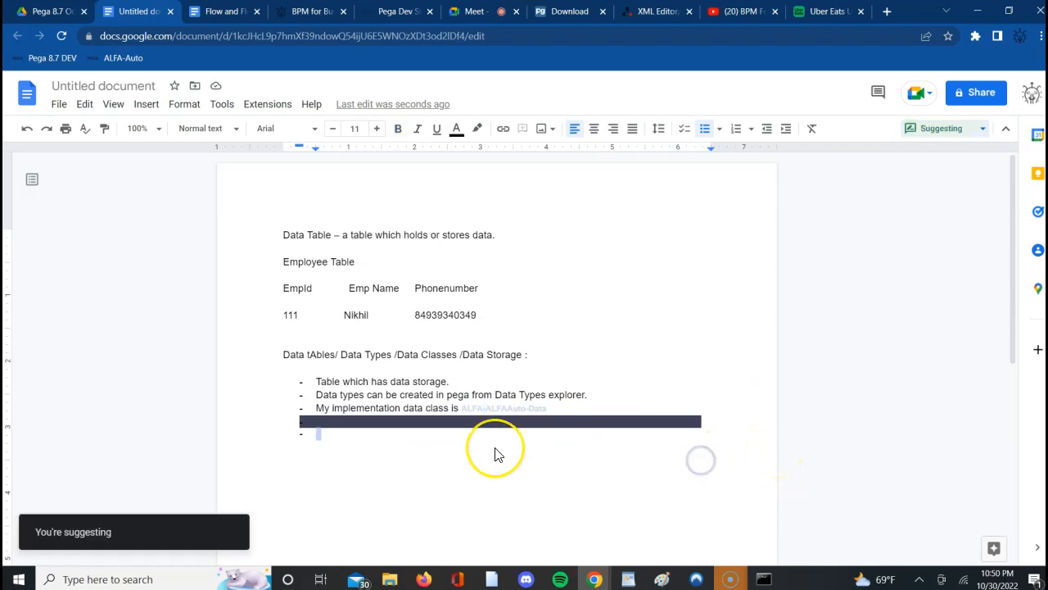
key("Return")
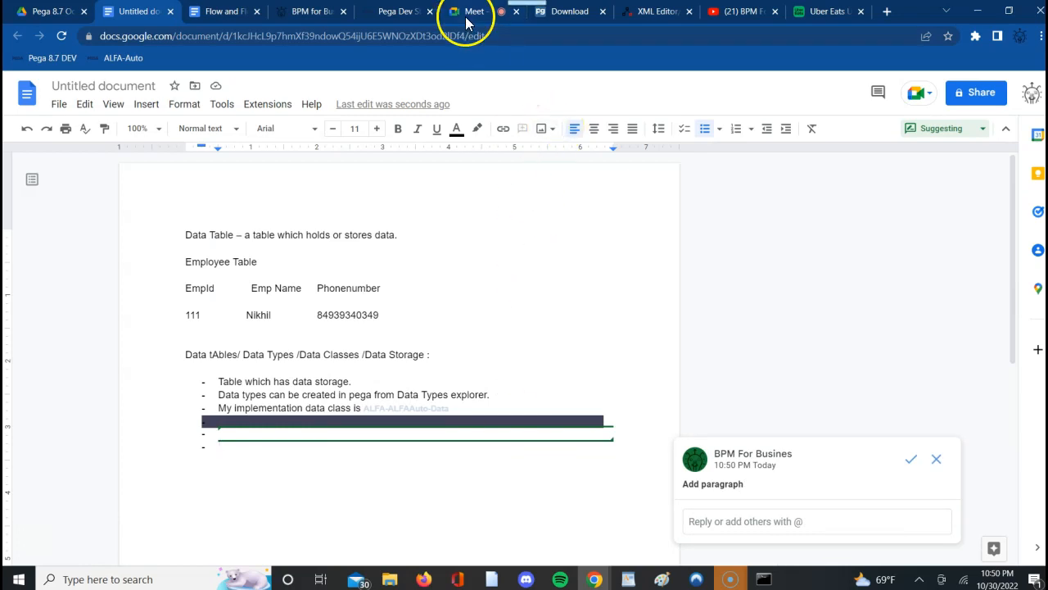
- Admit the waiting participant to the Google Meet call and go back to the Google Docs notes
mouse_move(472, 18)
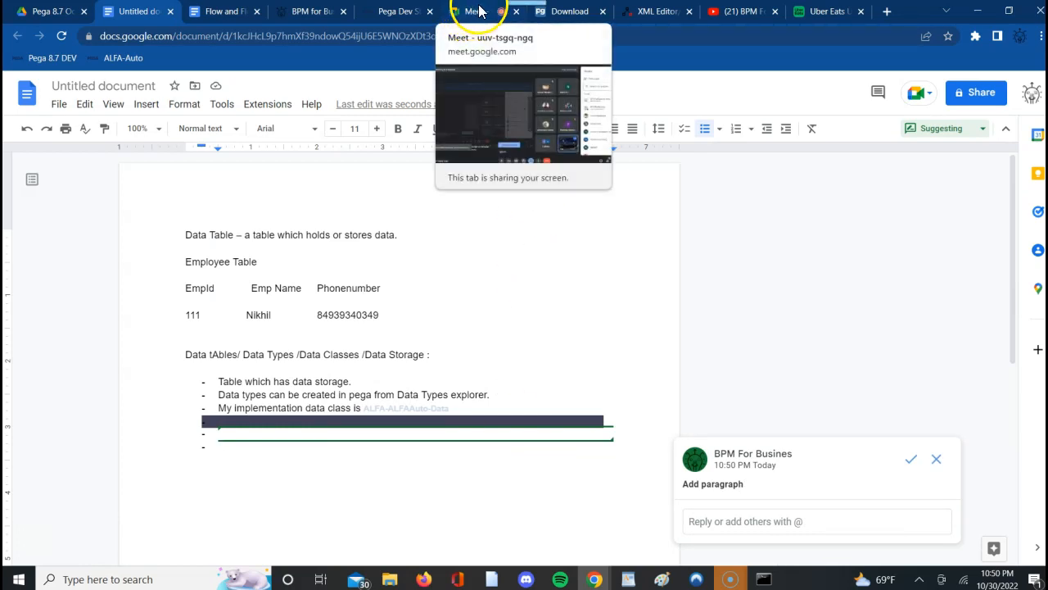
left_click(483, 16)
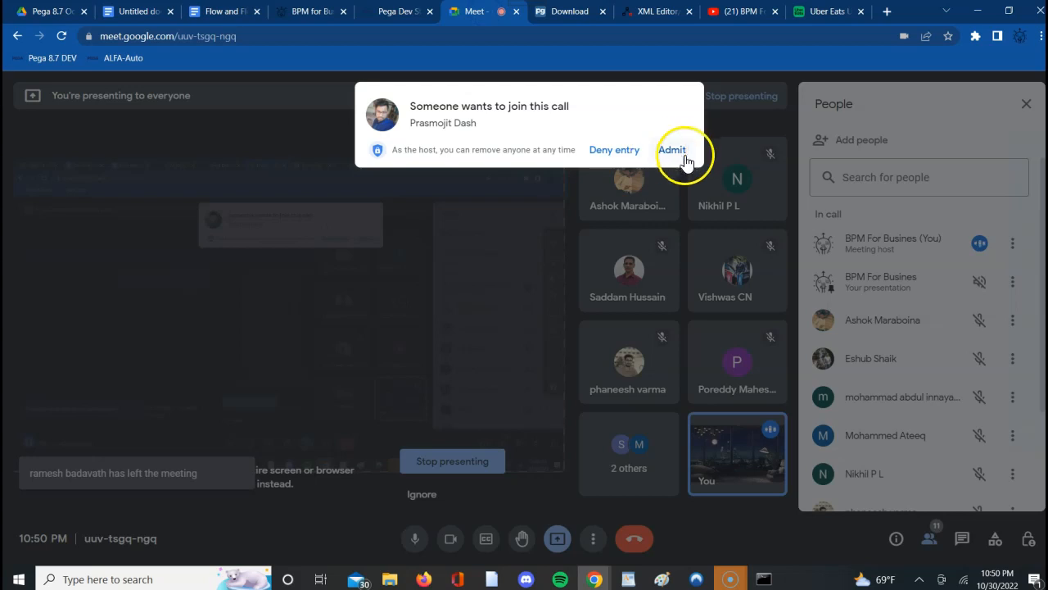
left_click(672, 153)
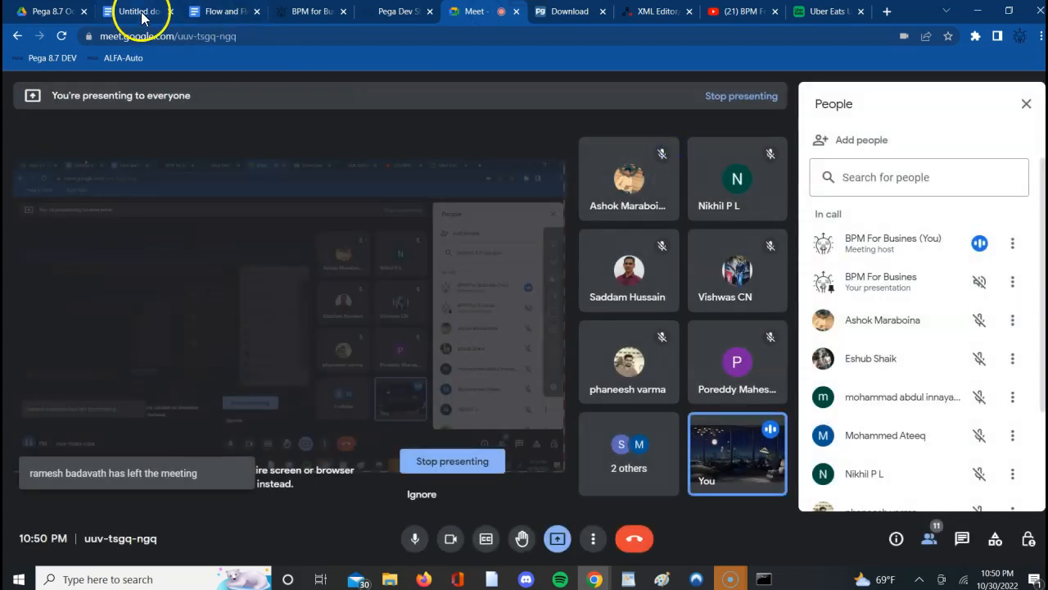
left_click(140, 16)
- Try suggesting text in the last bullet, rejecting "Tha orag" and accepting "The"
left_click(286, 463)
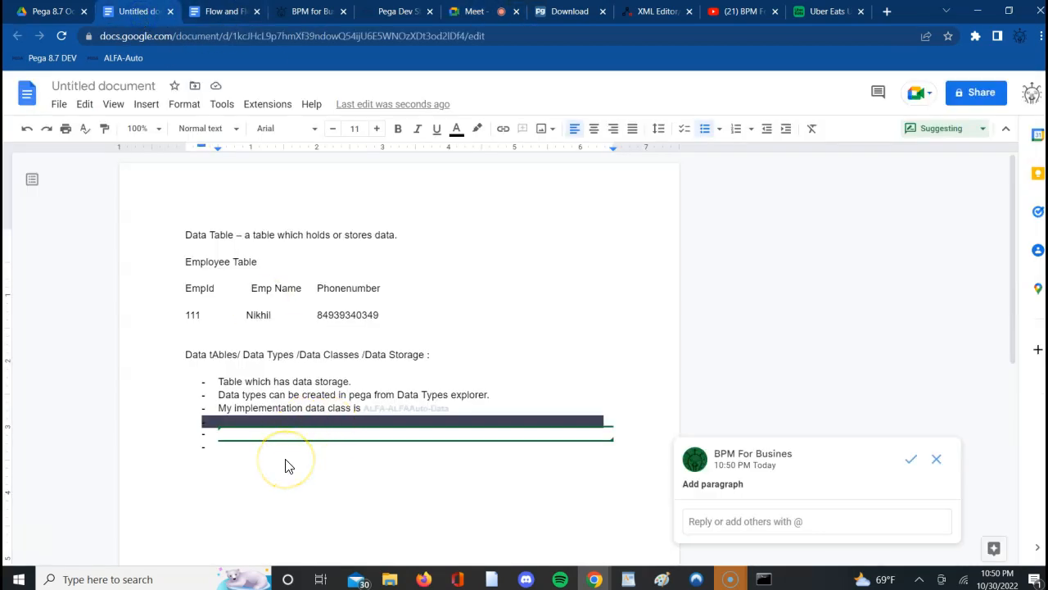
type("Tha orag")
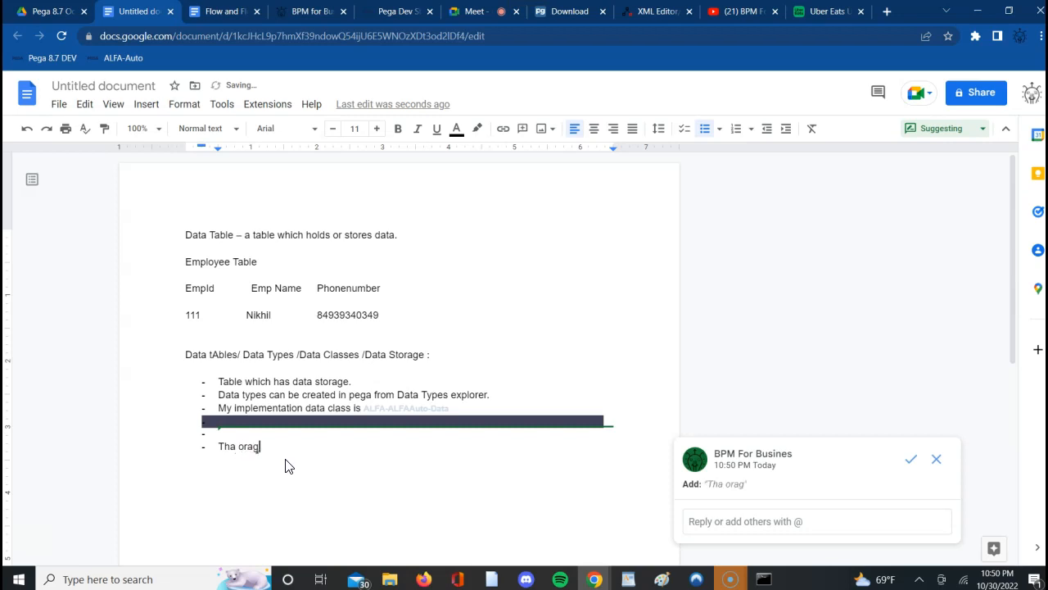
left_click(935, 461)
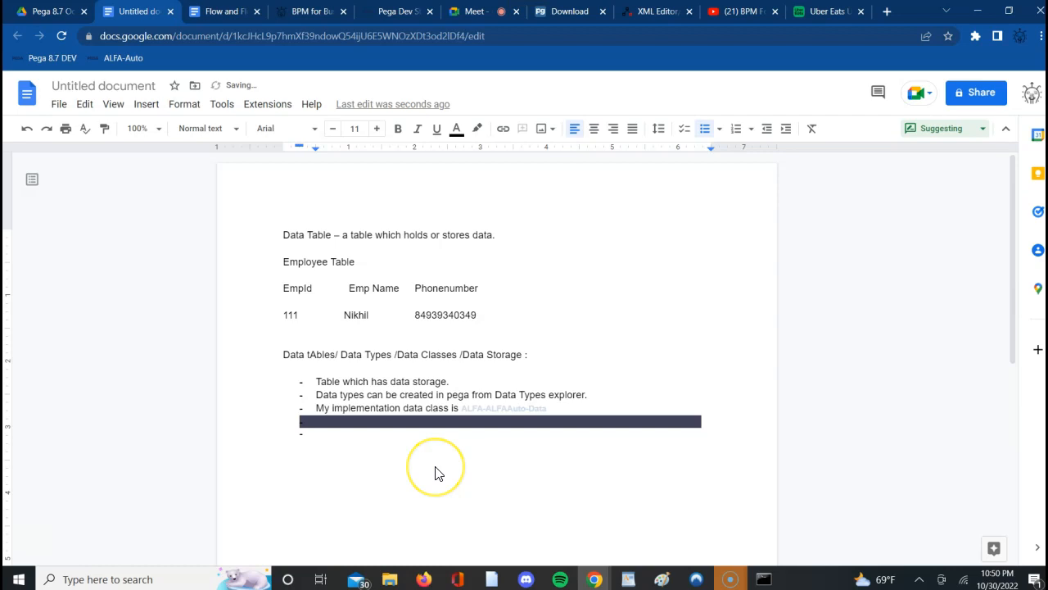
type("The")
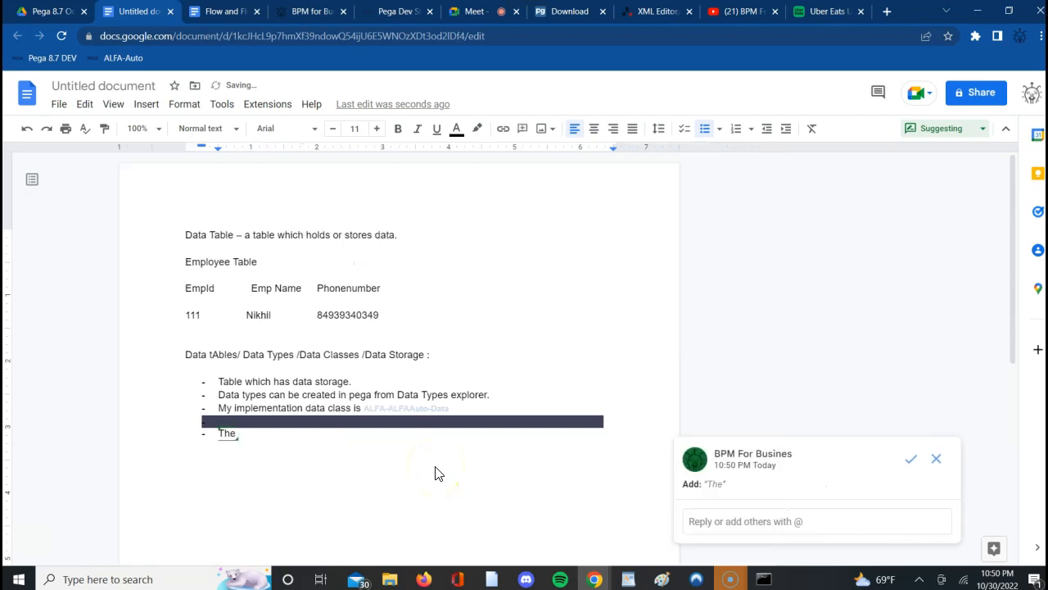
left_click(911, 460)
- Undo the suggested text and the pasted class ID, and return the document to Editing mode
key("ctrl+z")
key("ctrl+z")
key("ctrl+z")
key("ctrl+z")
key("ctrl+z")
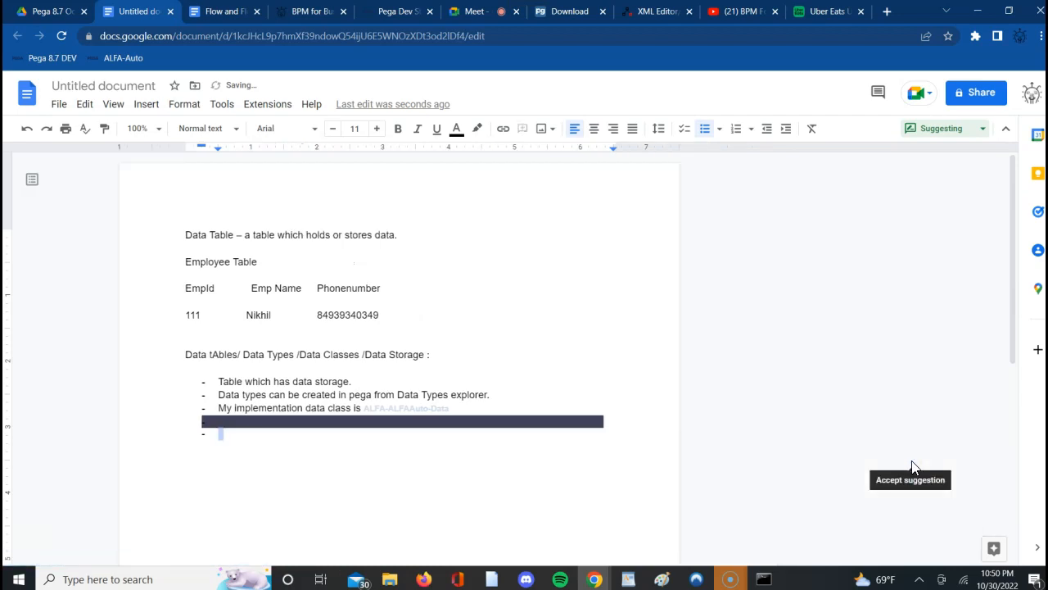
key("ctrl+z")
key("ctrl+z")
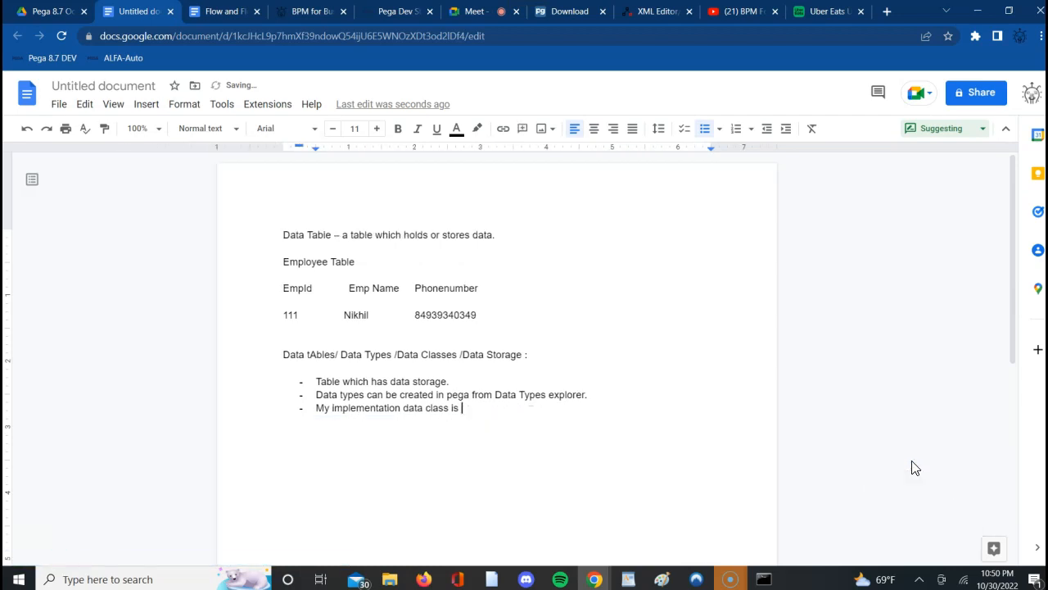
key("ctrl+z")
left_click(976, 128)
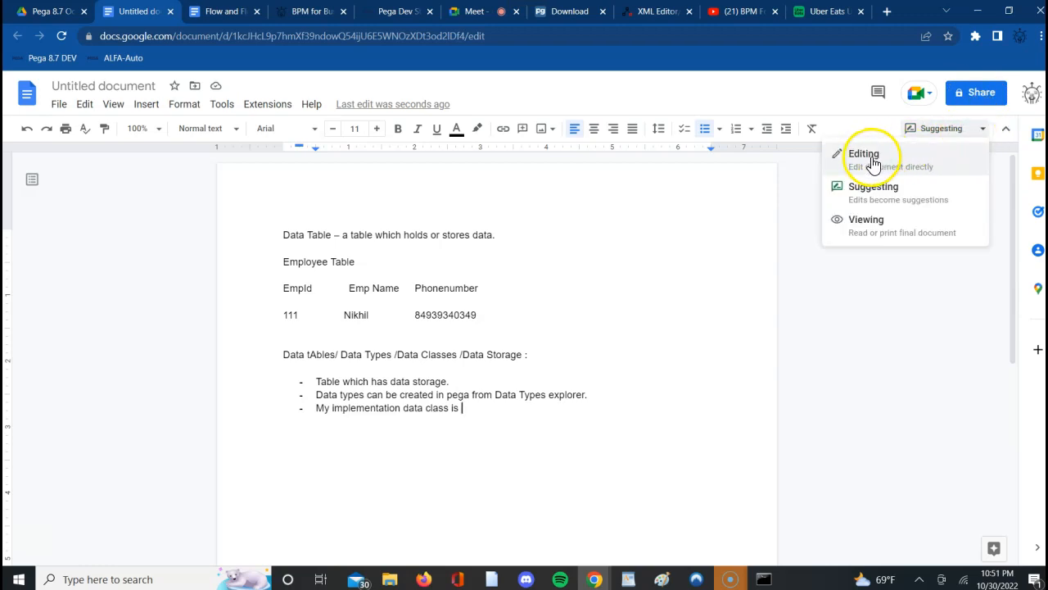
left_click(875, 159)
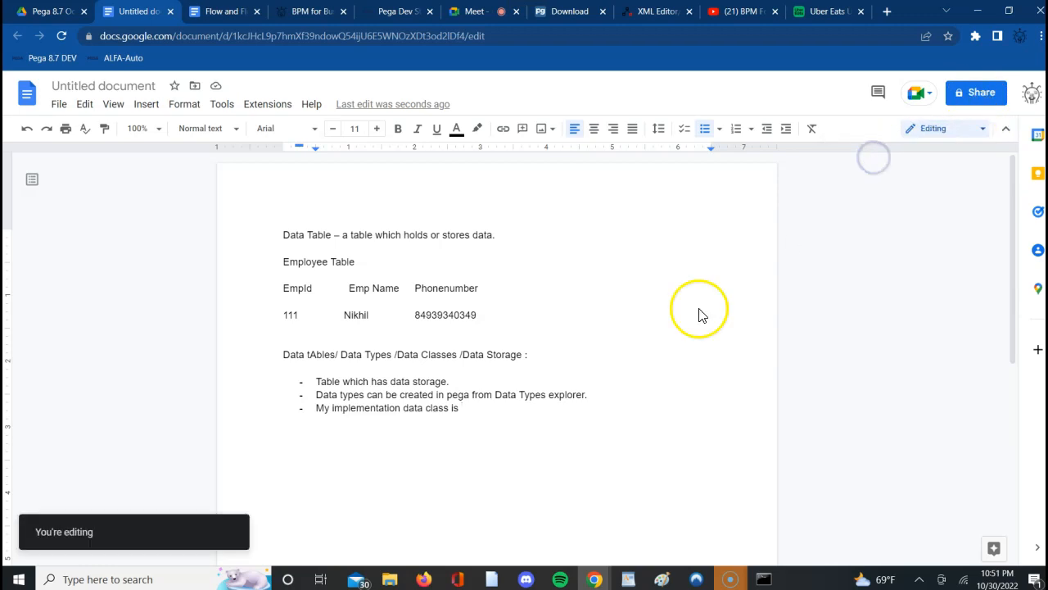
- Complete the third bullet with the class name "Alfa-AlfaAuto-Data"
left_click(506, 436)
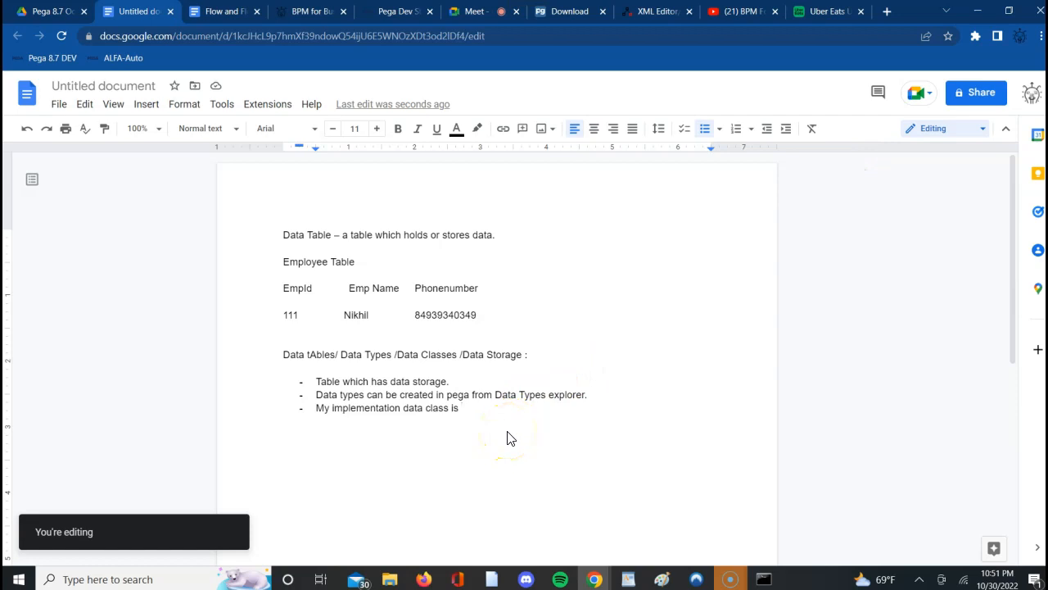
type("Alfa-Alfa")
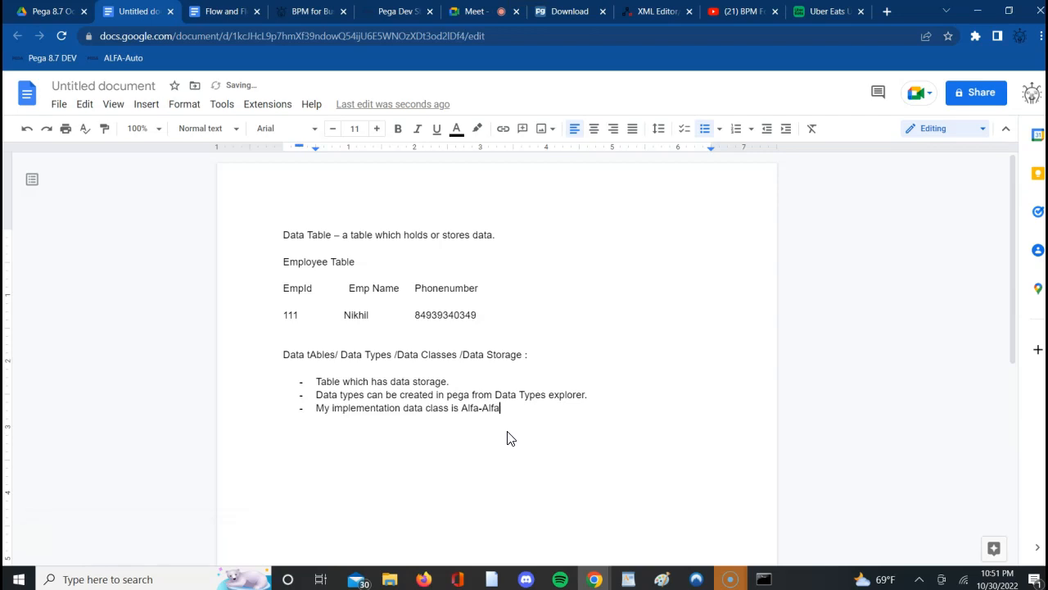
type("Auto-Data")
- Add a fourth bullet reading "My org level data class is Alfa-Data" and end the bulleted list
key("Return")
type("My org level data lcass")
key("BackSpace")
key("BackSpace")
key("BackSpace")
key("BackSpace")
key("BackSpace")
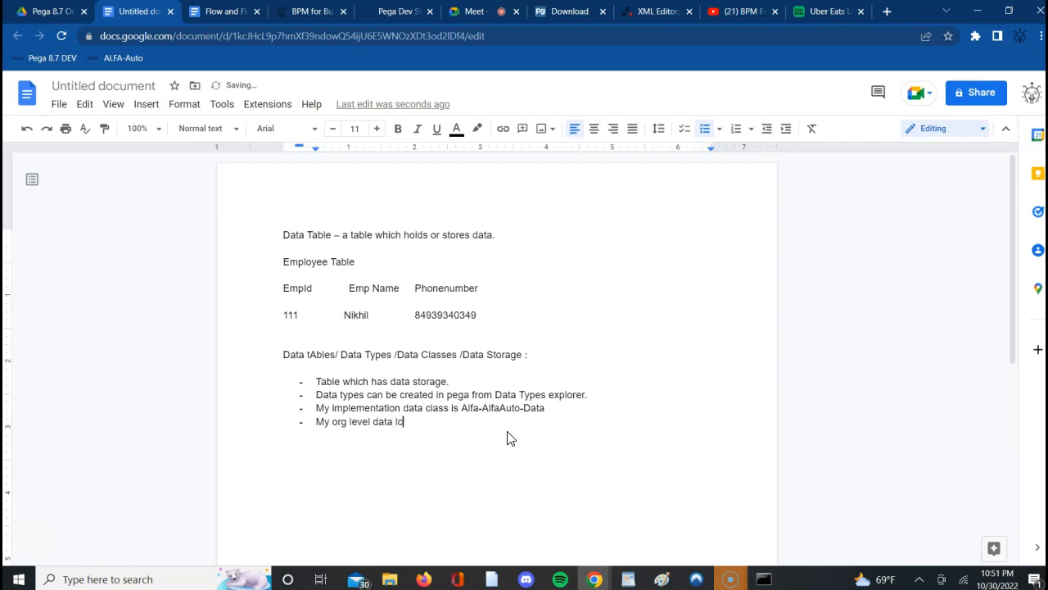
type("class is Alfa-Data")
key("Return")
key("Return")
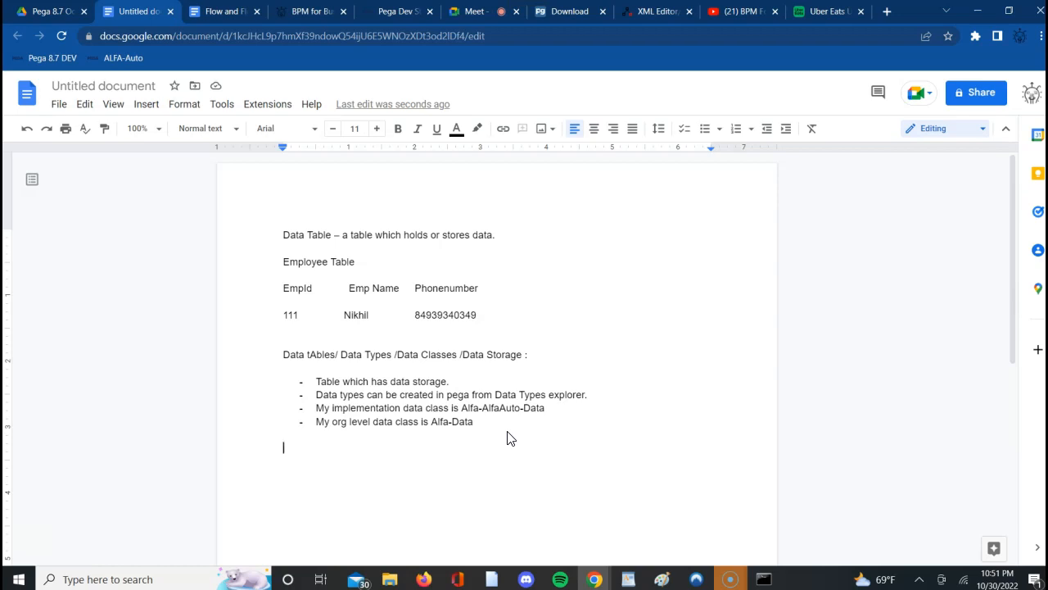
- Highlight "Data" in the third bullet, then review the ALFA-ALFAAuto-Data class's history and general settings in Pega Dev Studio
double_click(532, 409)
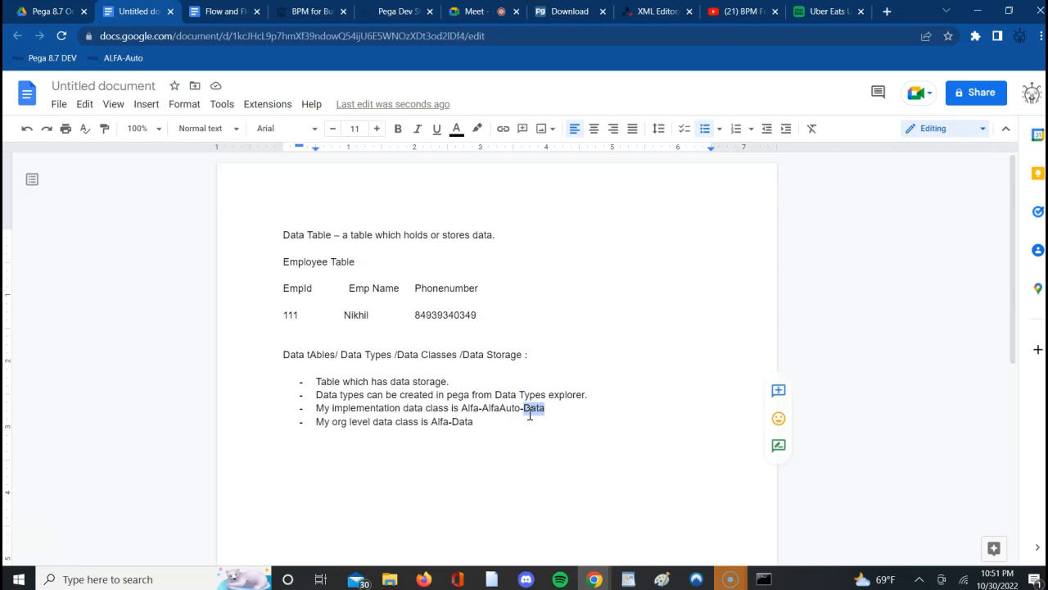
left_click(387, 12)
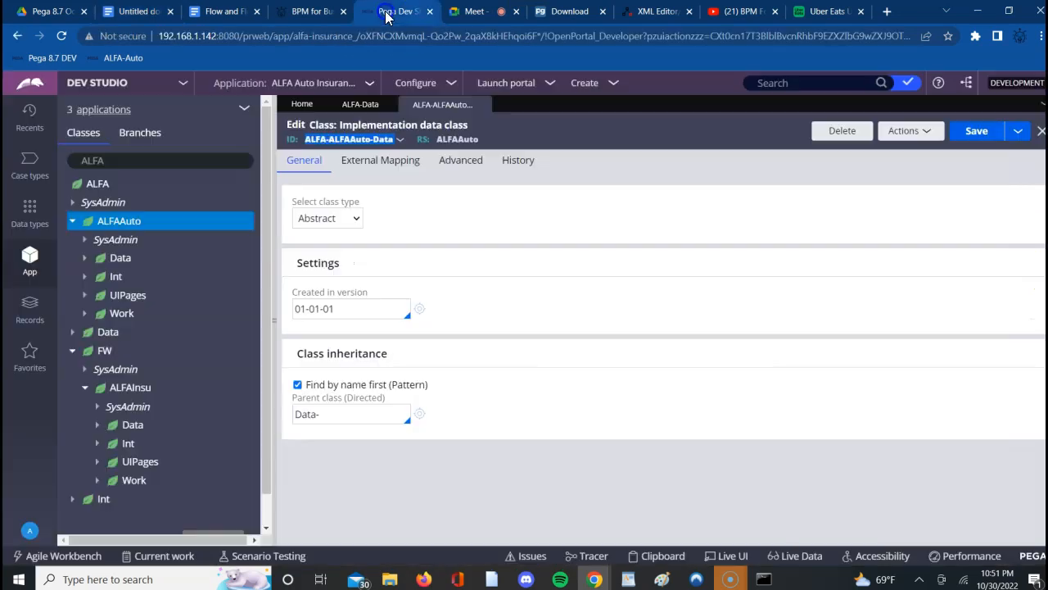
left_click(518, 160)
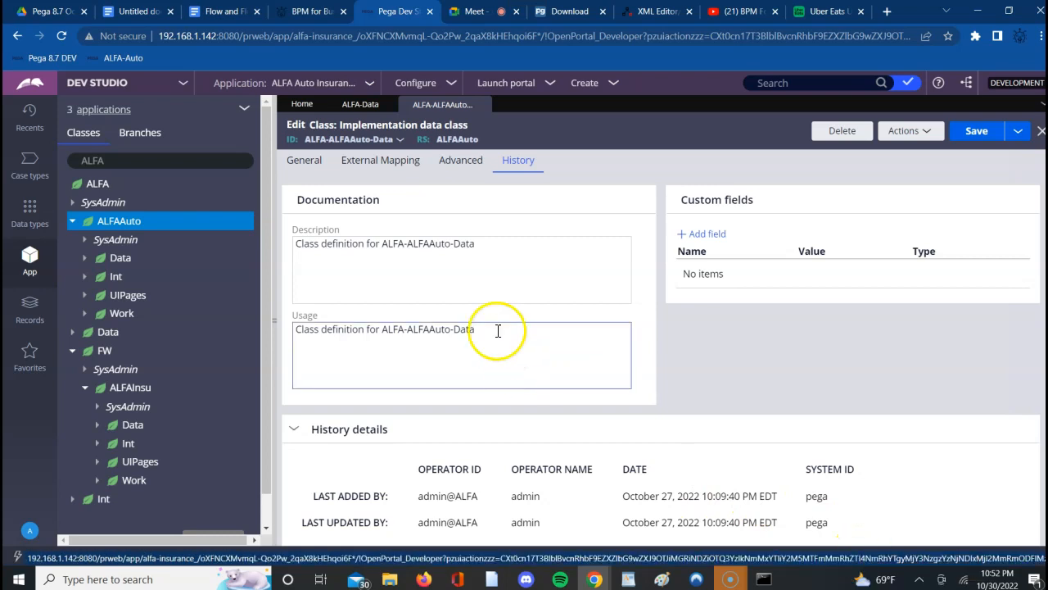
left_click(305, 163)
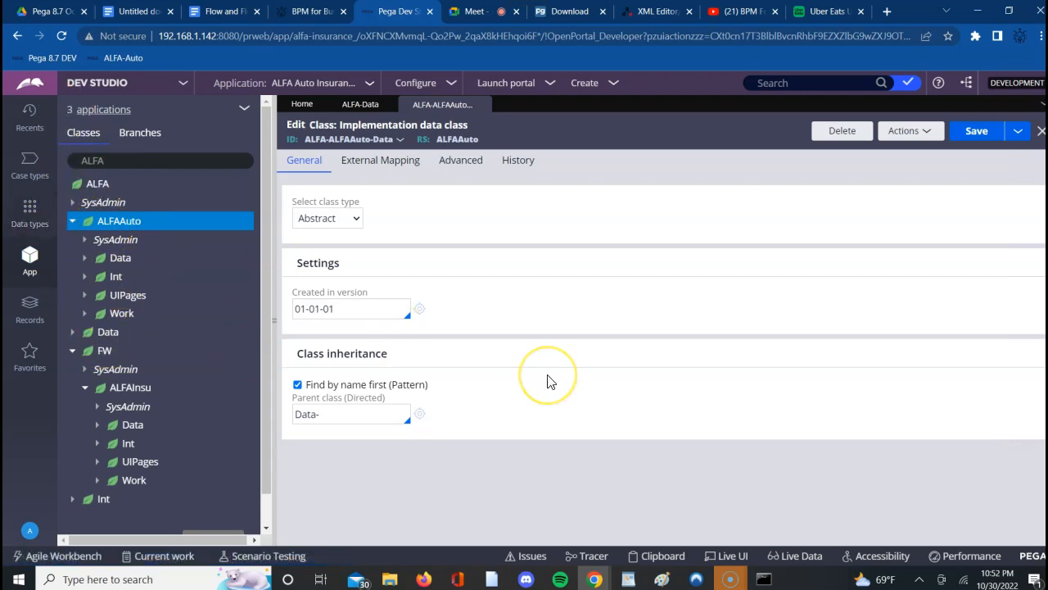
left_click(29, 217)
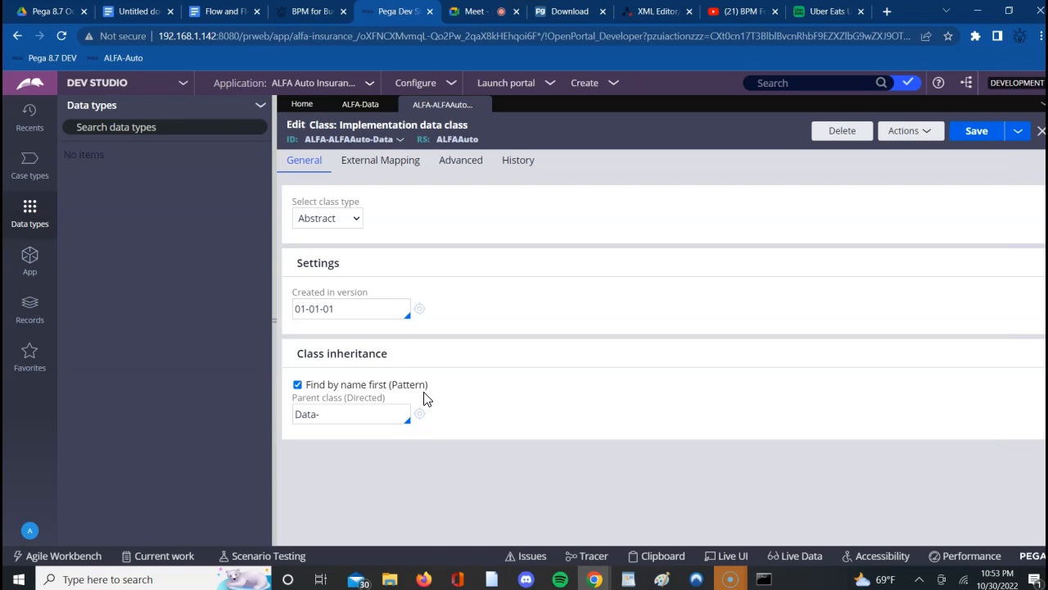
left_click(30, 224)
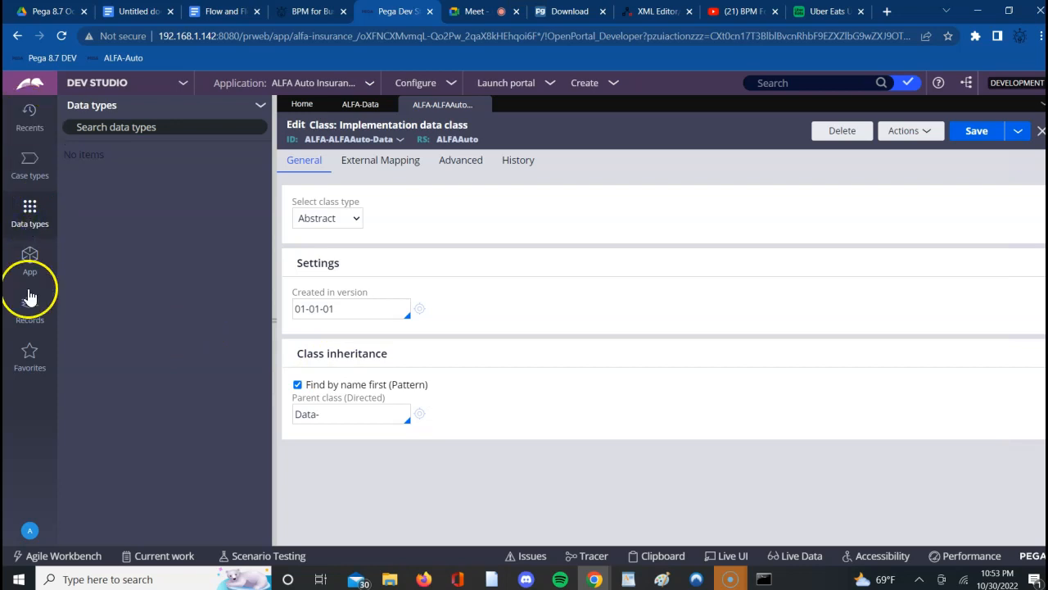
left_click(32, 215)
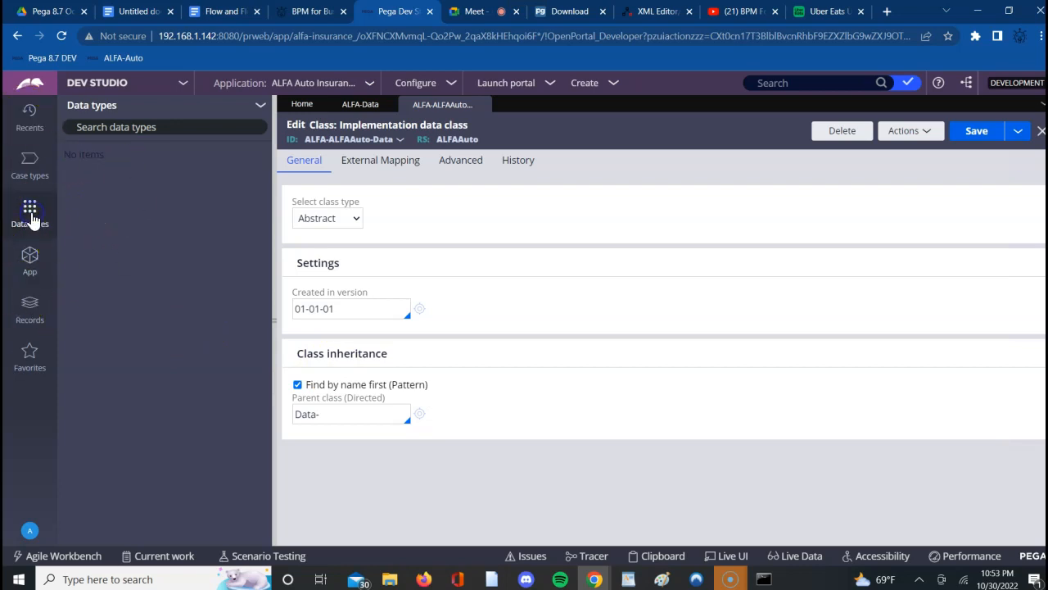
left_click(262, 107)
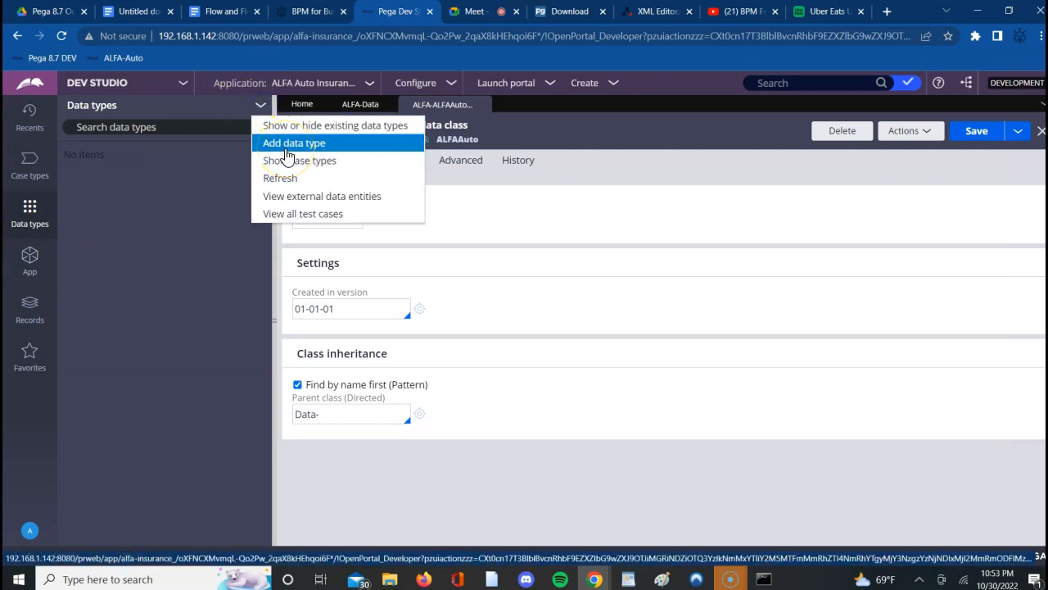
left_click(535, 272)
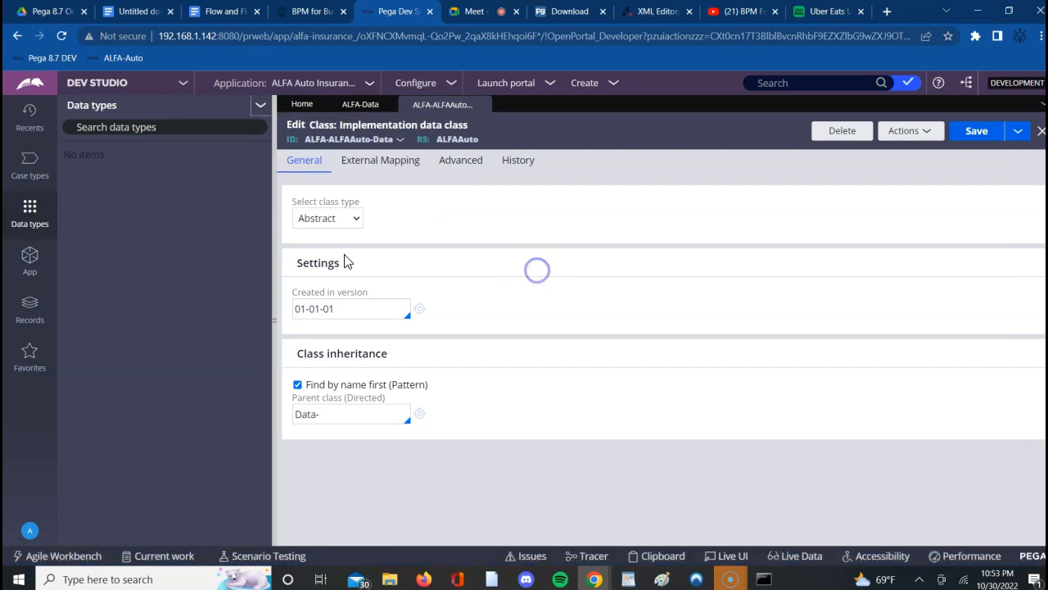
left_click(28, 252)
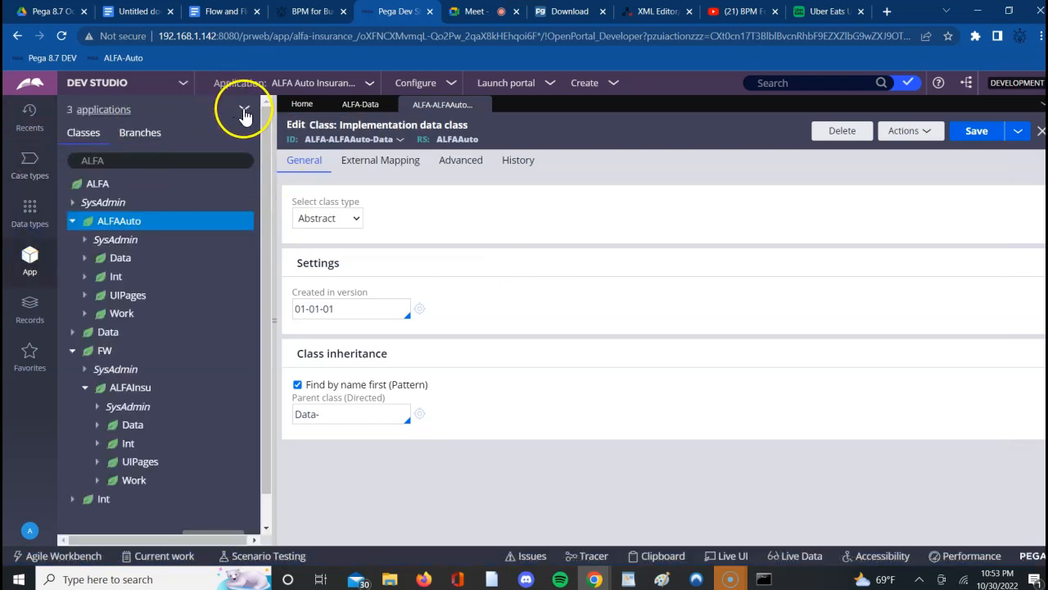
- Start adding a new data type from the Data types explorer
left_click(30, 206)
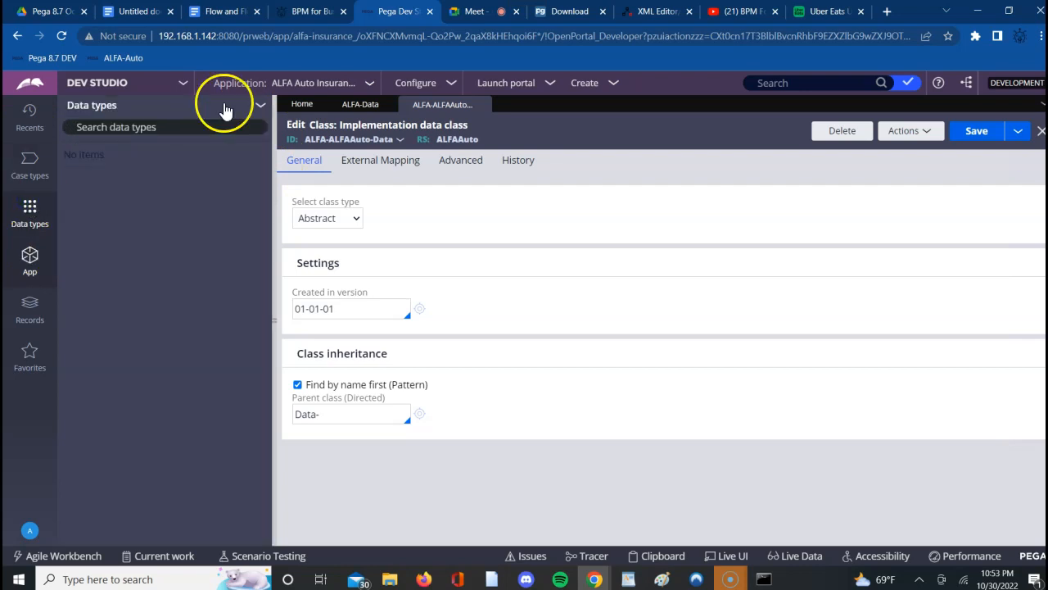
left_click(261, 108)
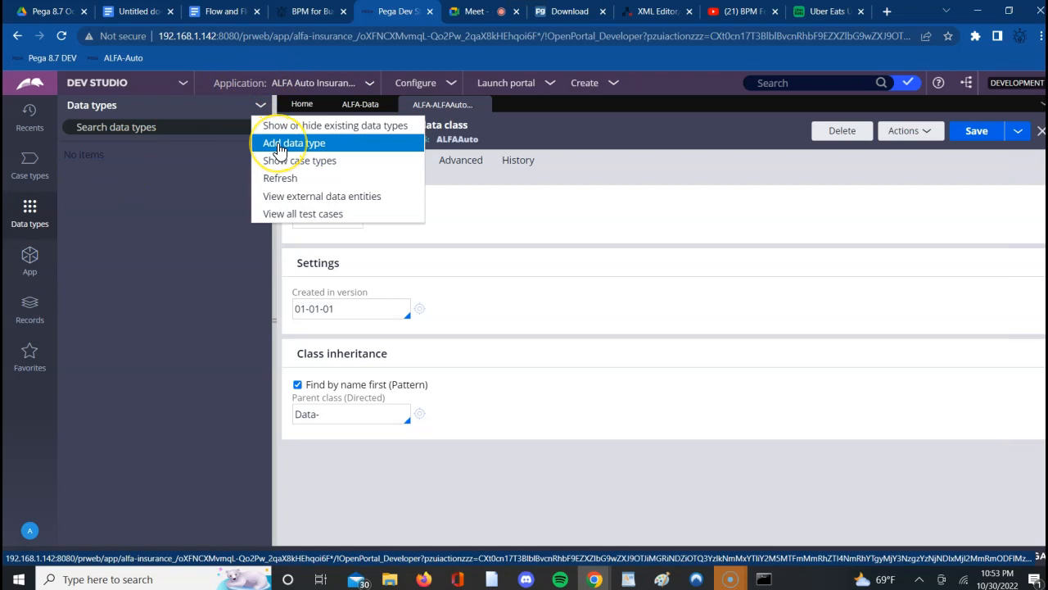
left_click(279, 144)
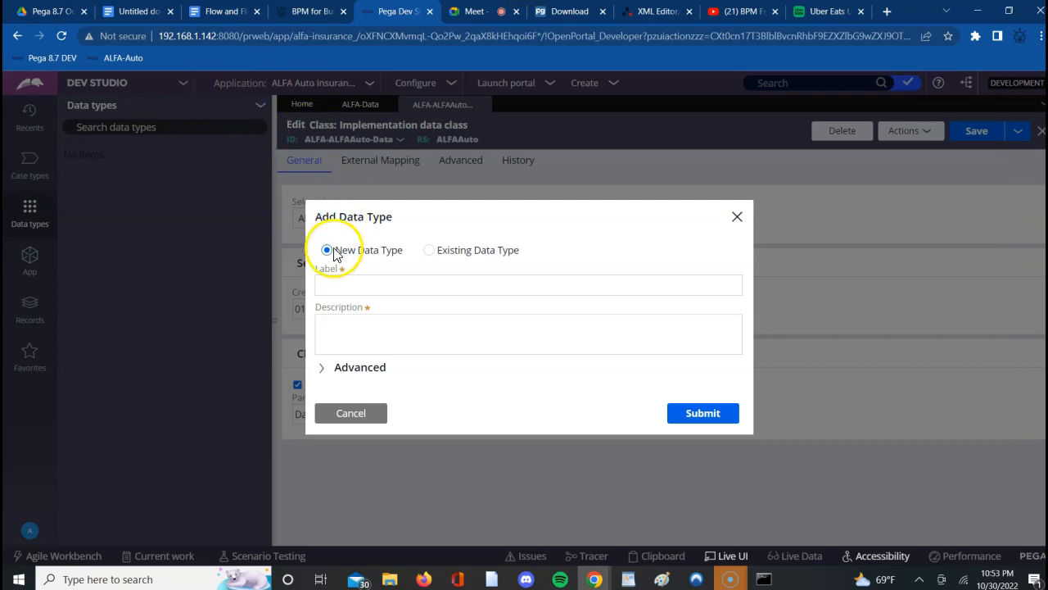
- Switch to the Google Meet call, admit the waiting participant, and return to Pega Dev Studio
left_click(475, 11)
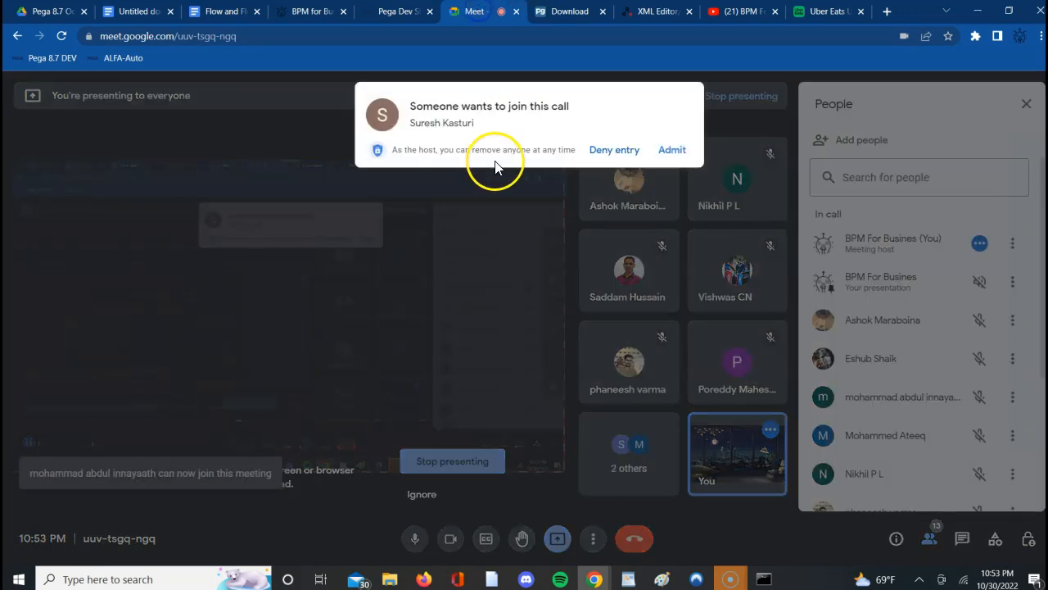
left_click(671, 149)
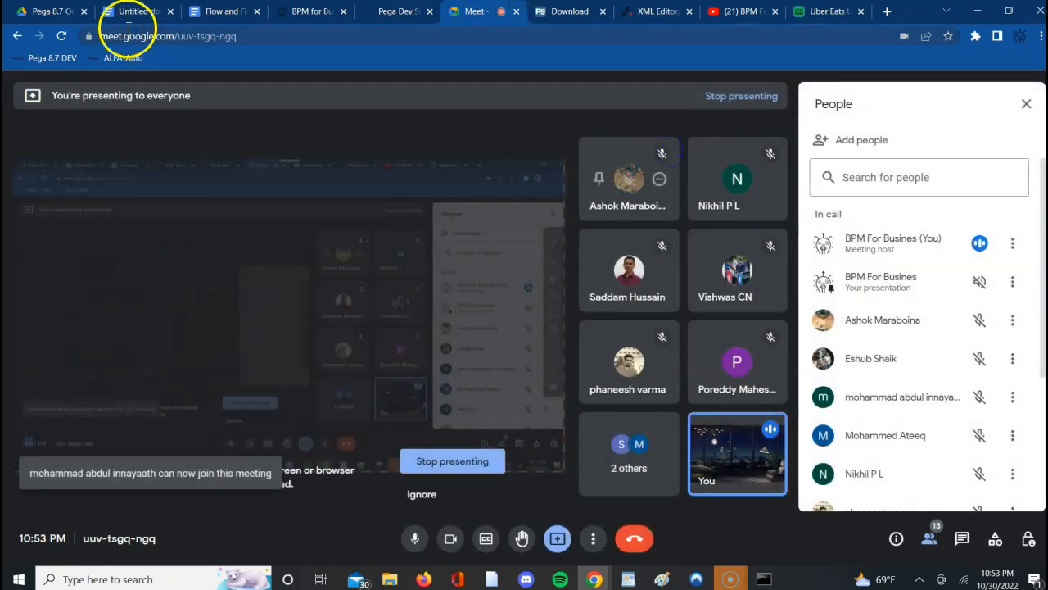
left_click(390, 11)
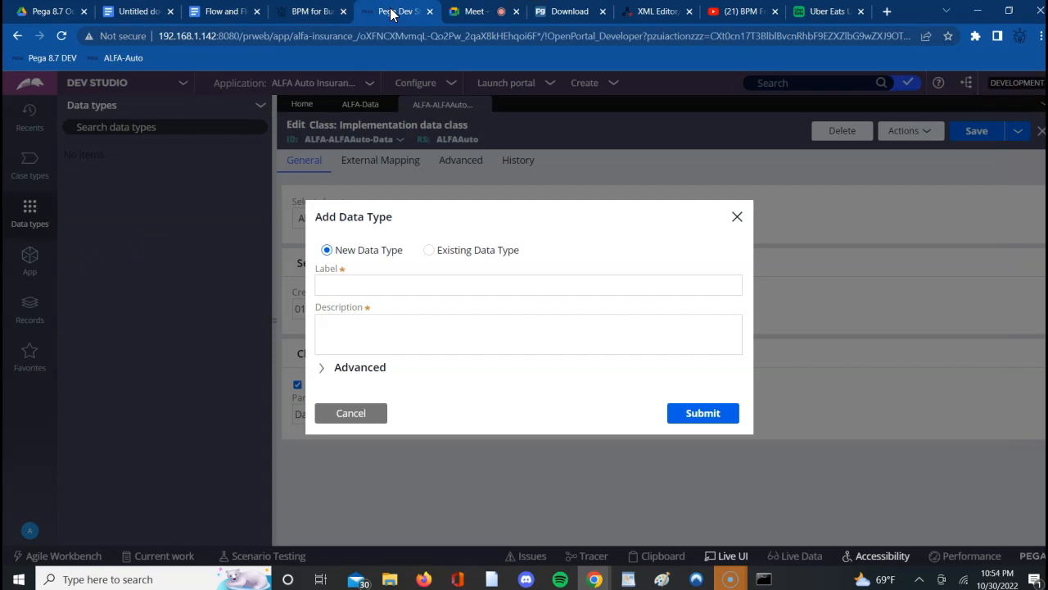
- Label the new data type "StatesTable" and use "StatesTable" as its description as well
left_click(366, 292)
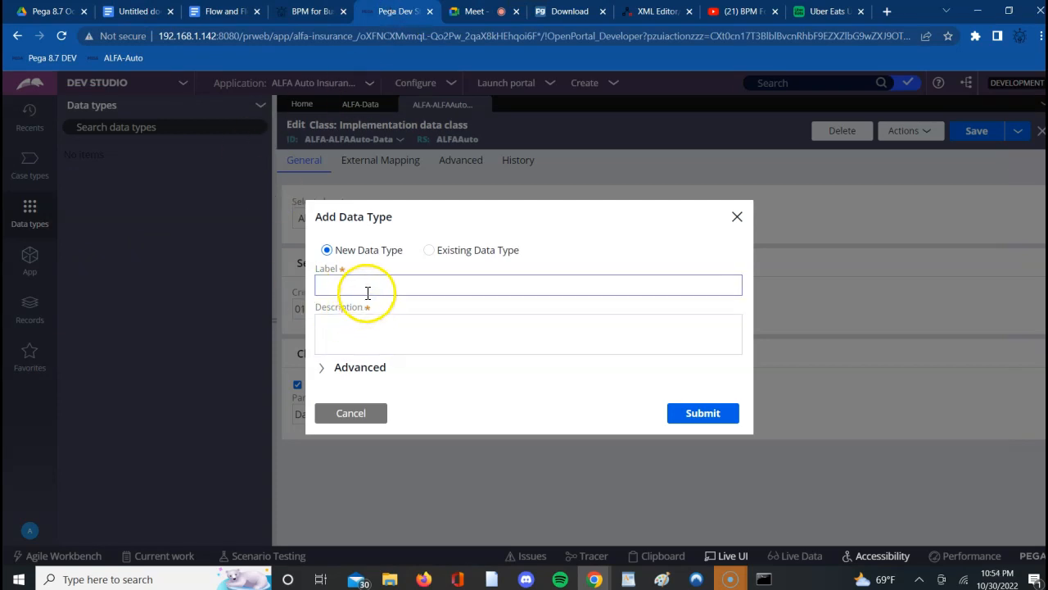
type("StatesTable")
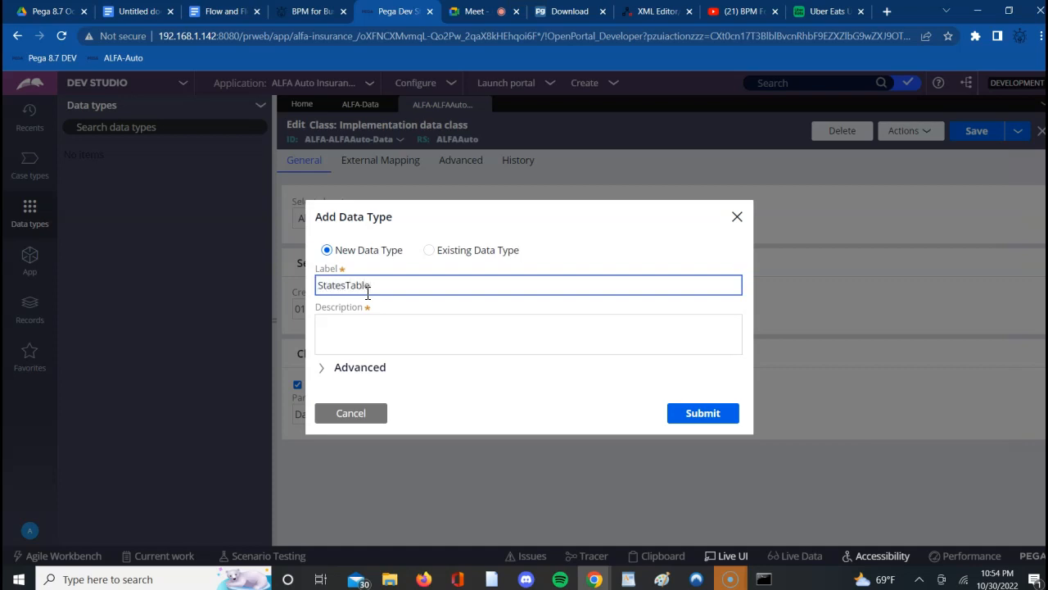
key("Tab")
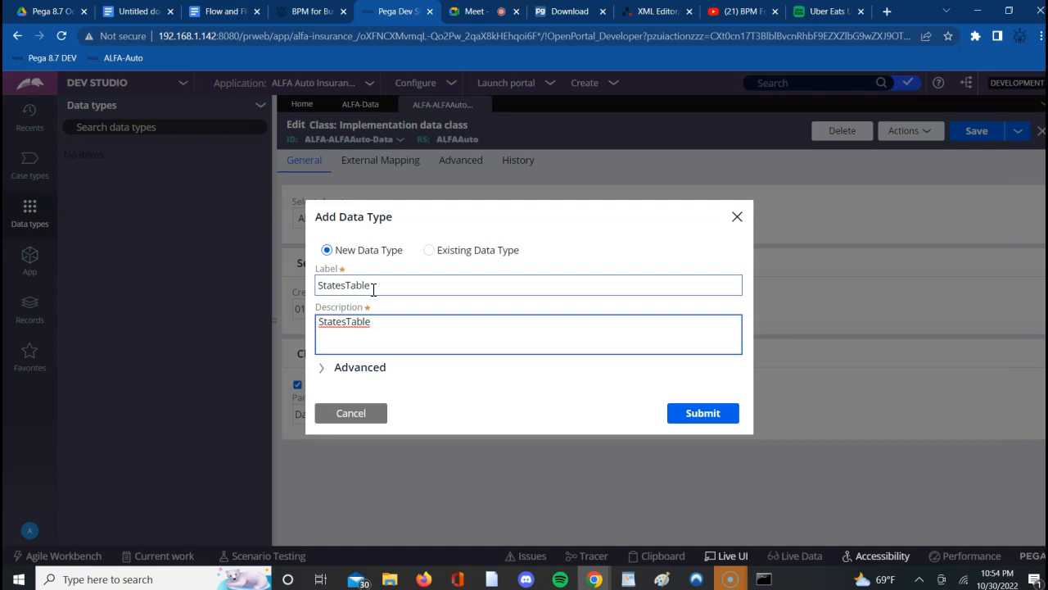
left_click(272, 299)
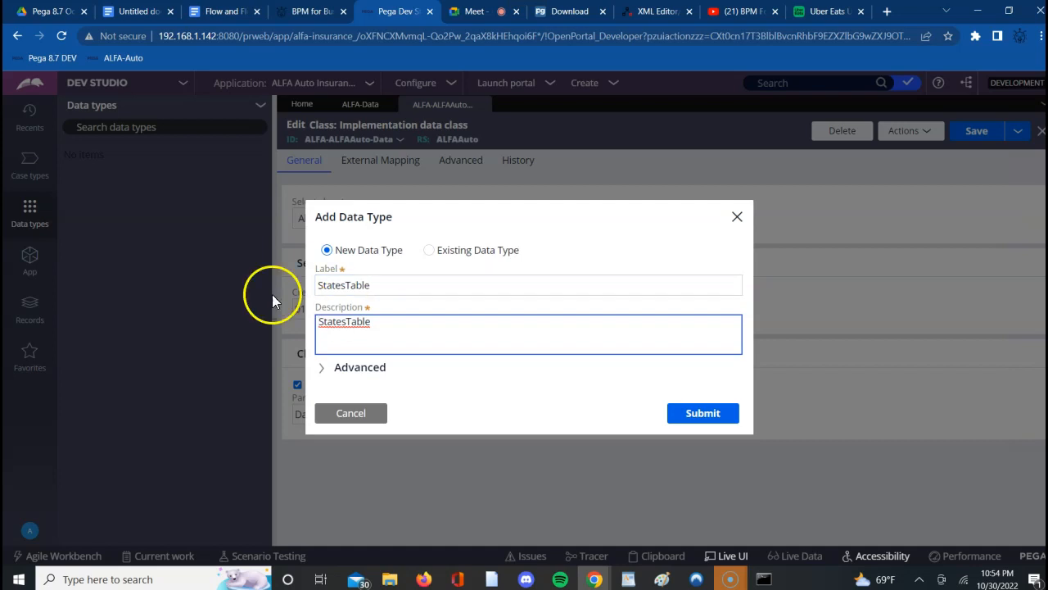
- Expand the data type's advanced settings and change its parent class to the organization data class ALFA-Data
left_click(322, 371)
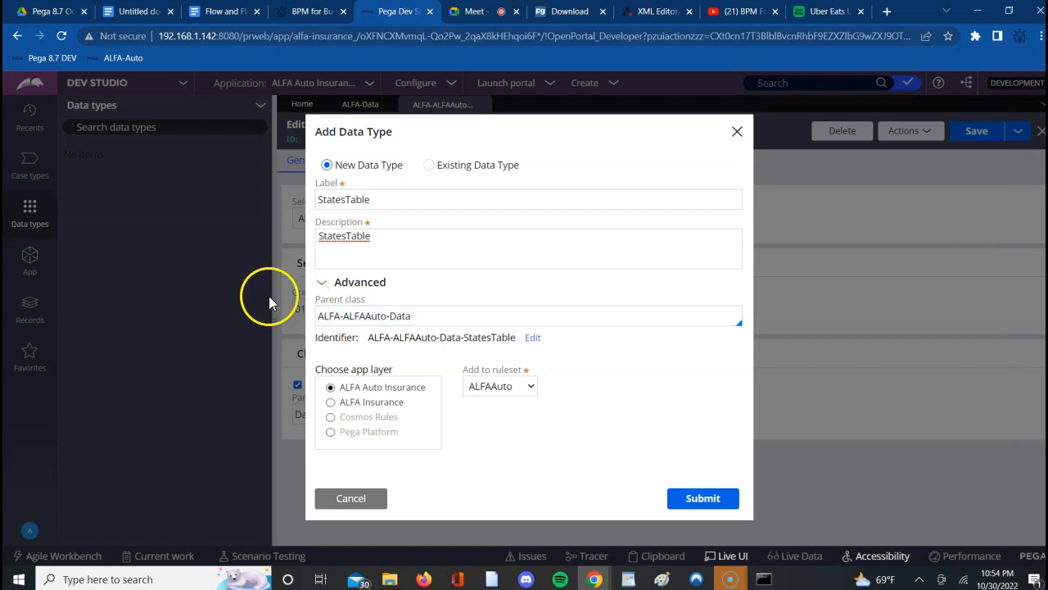
triple_click(358, 314)
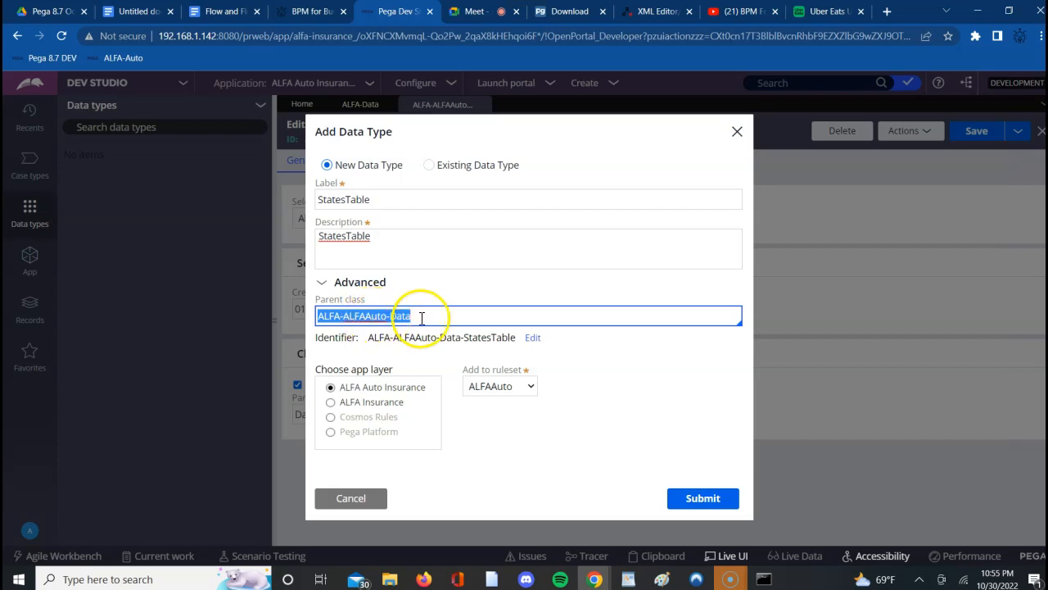
double_click(376, 317)
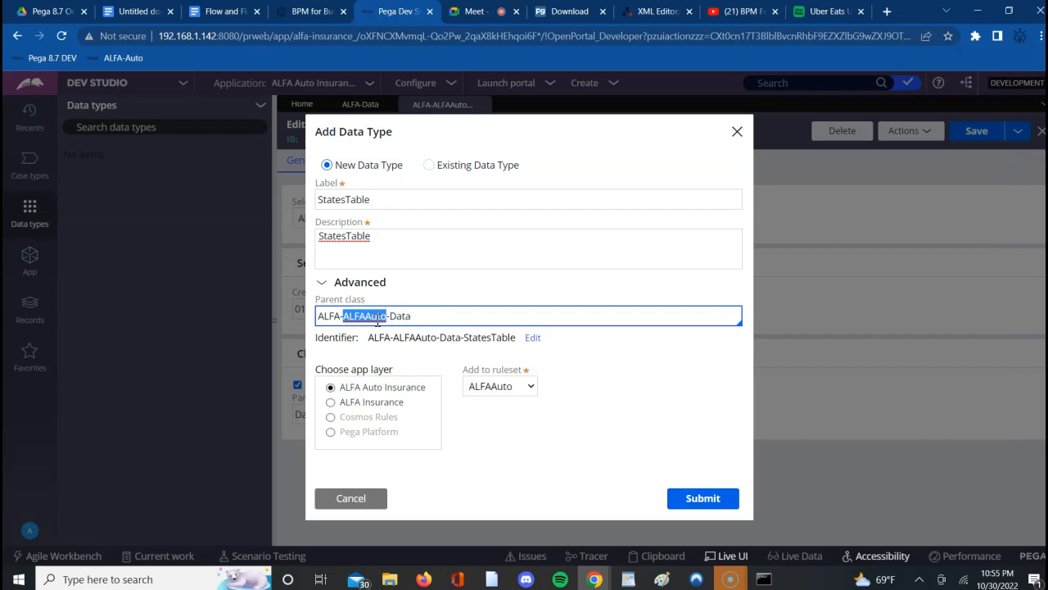
key("BackSpace")
key("BackSpace")
left_click(381, 316)
left_click(734, 317)
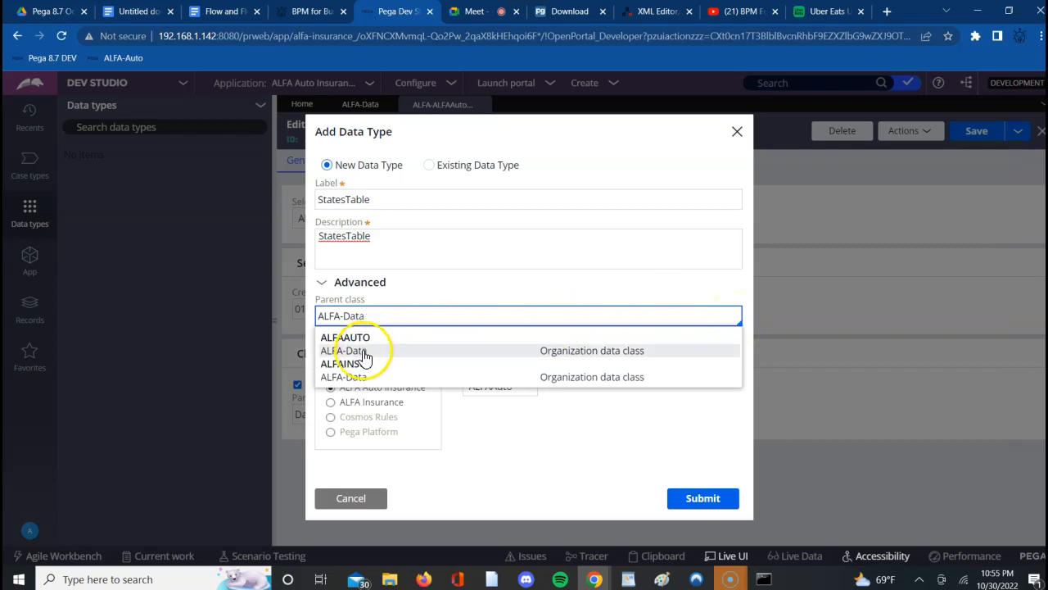
left_click(561, 358)
left_click(418, 350)
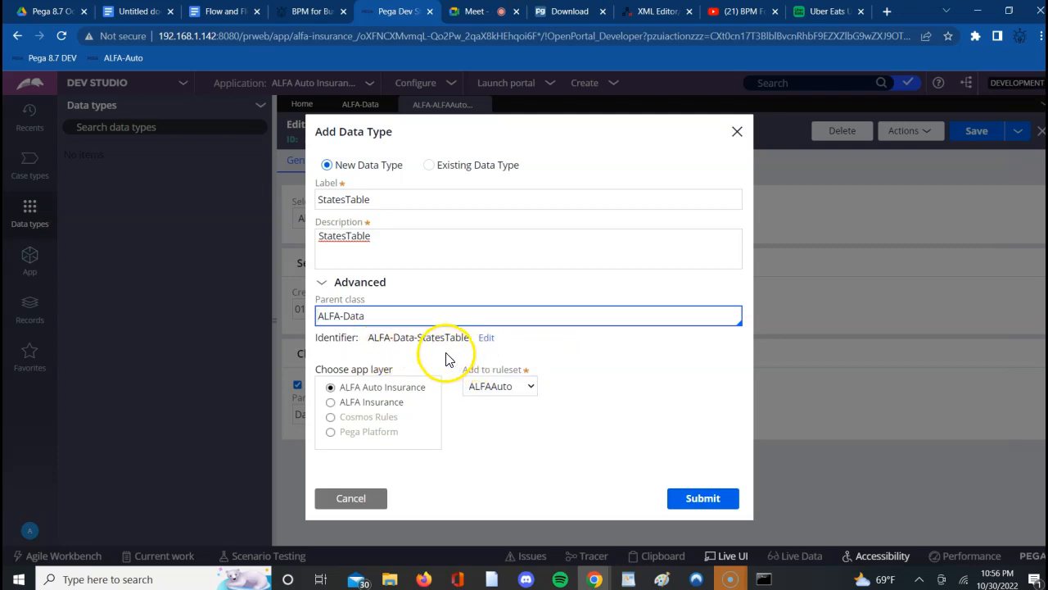
- Review the suggested parent classes beginning with "ALFA-" and reselect ALFA-Data
left_click(463, 317)
key("Down")
key("BackSpace")
key("BackSpace")
key("BackSpace")
key("BackSpace")
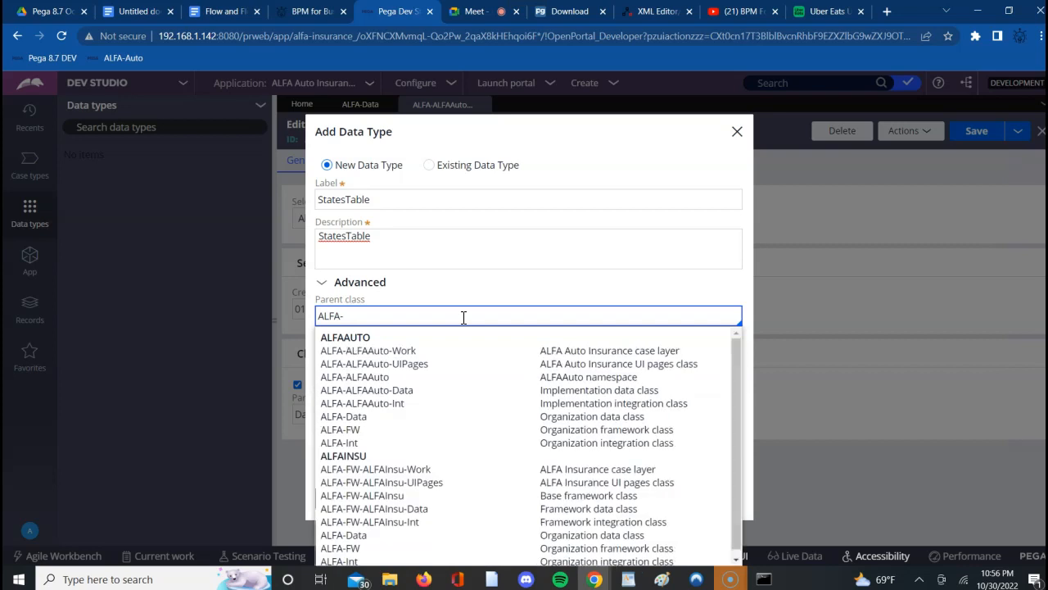
key("Down")
key("Down")
key("Down")
key("Down")
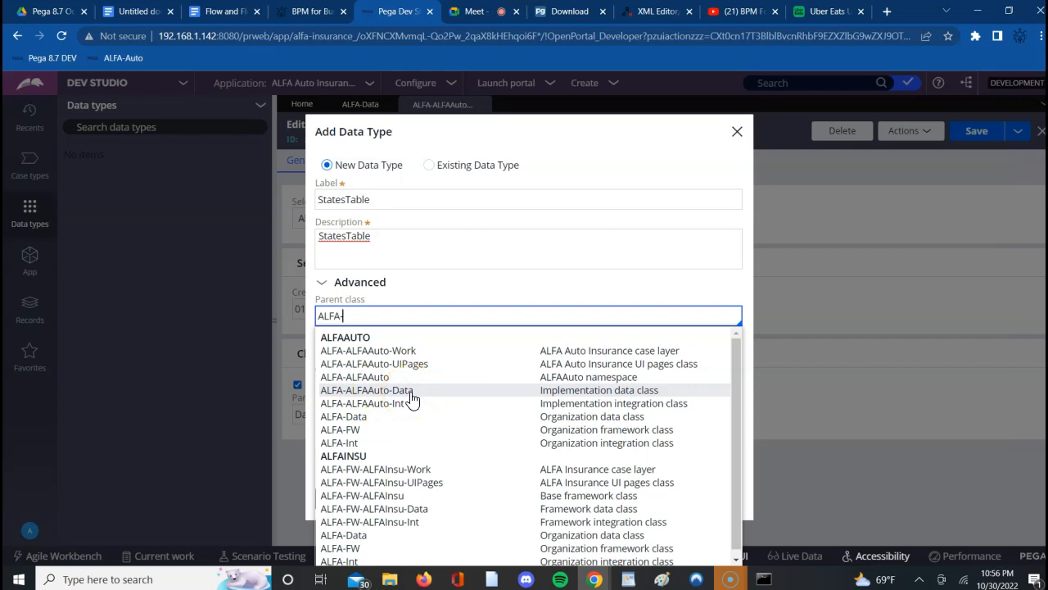
left_click(380, 424)
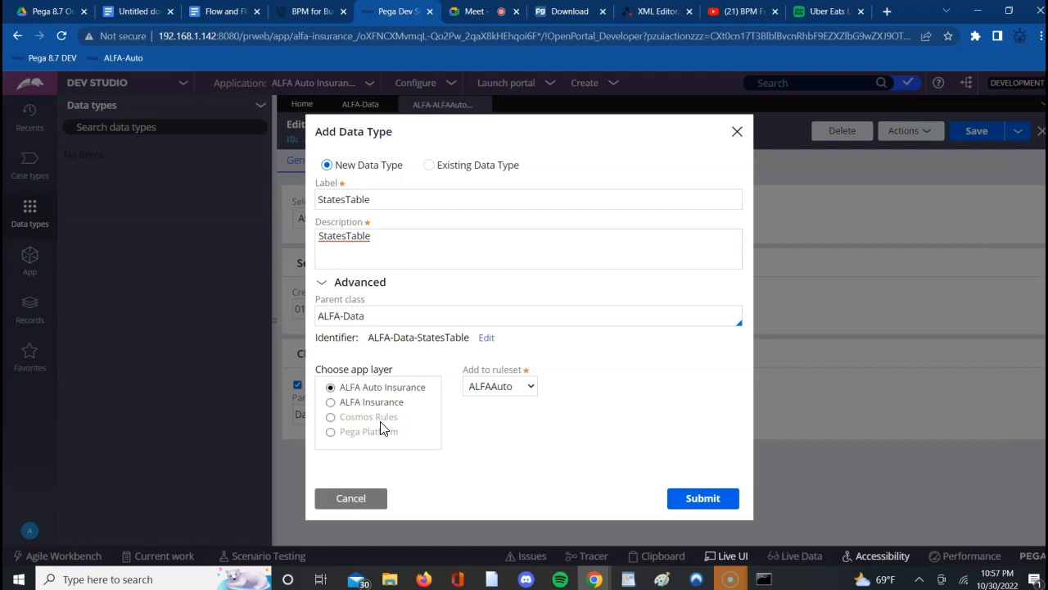
- Admit the next waiting participant to the Google Meet call and go back to the Add Data Type form in Pega Dev Studio
left_click(468, 12)
left_click(671, 150)
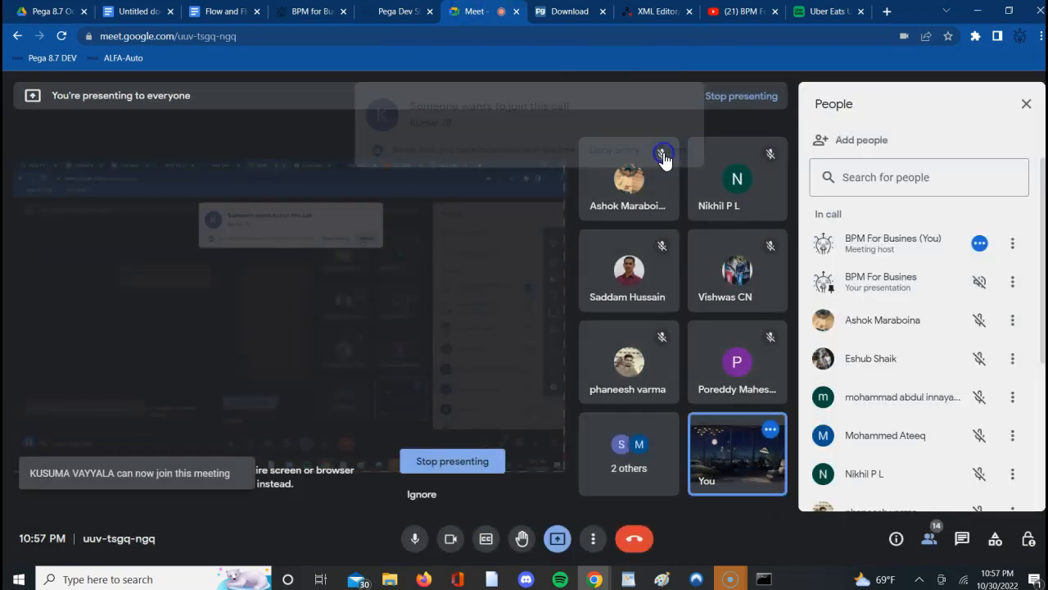
left_click(398, 11)
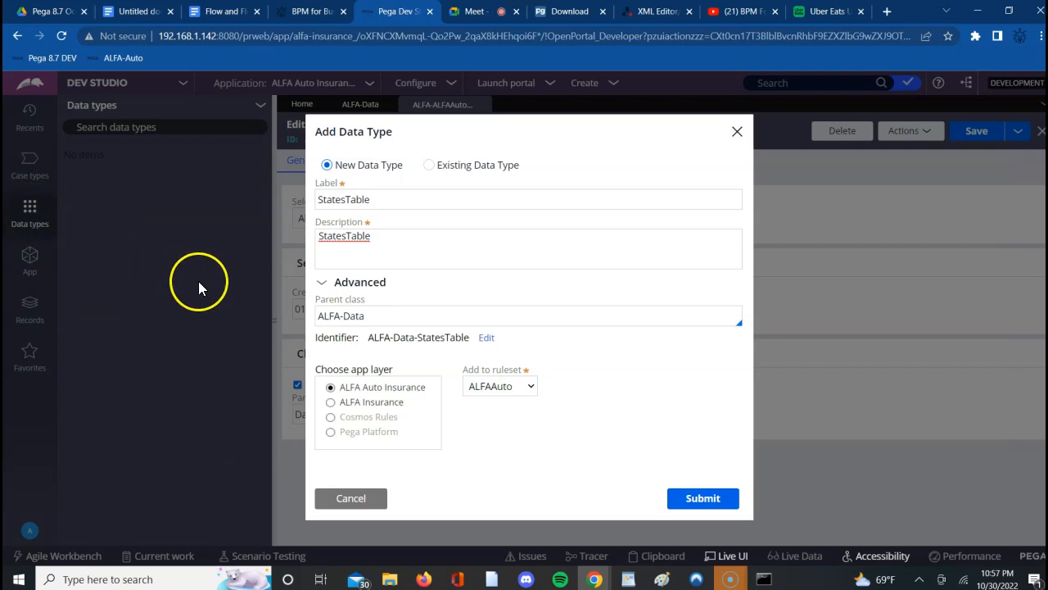
- Highlight "ALFA" in the StatesTable identifier and compare the identifier with the parent class
left_click(474, 247)
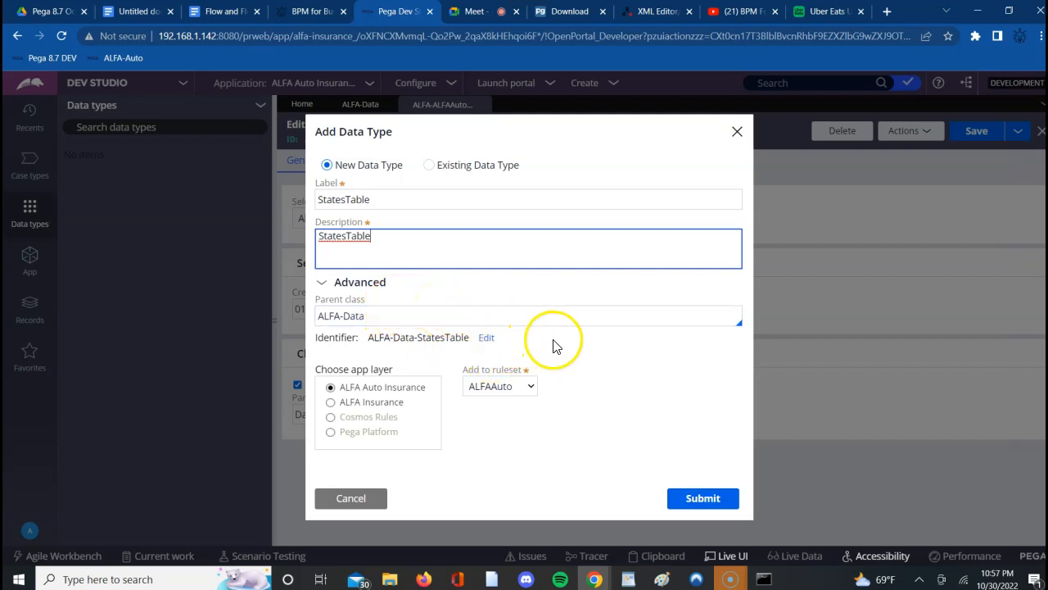
left_click(579, 349)
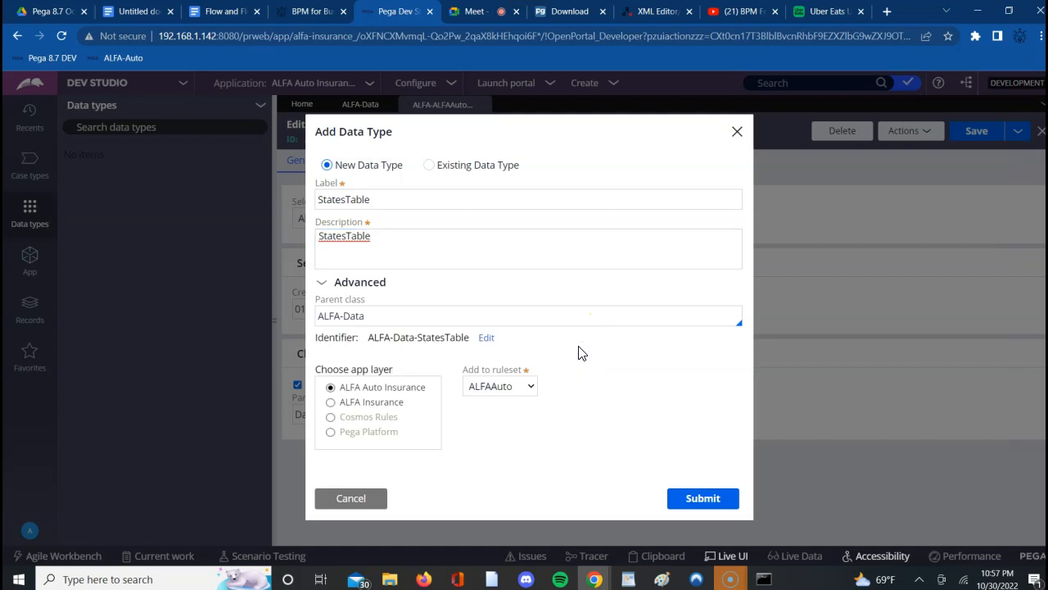
double_click(389, 341)
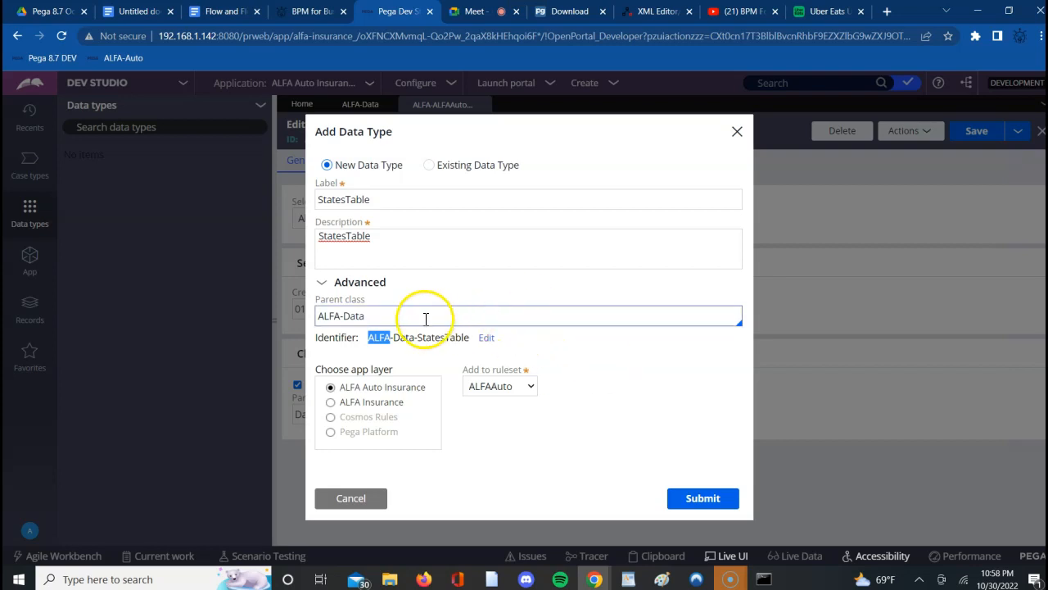
left_click(388, 320)
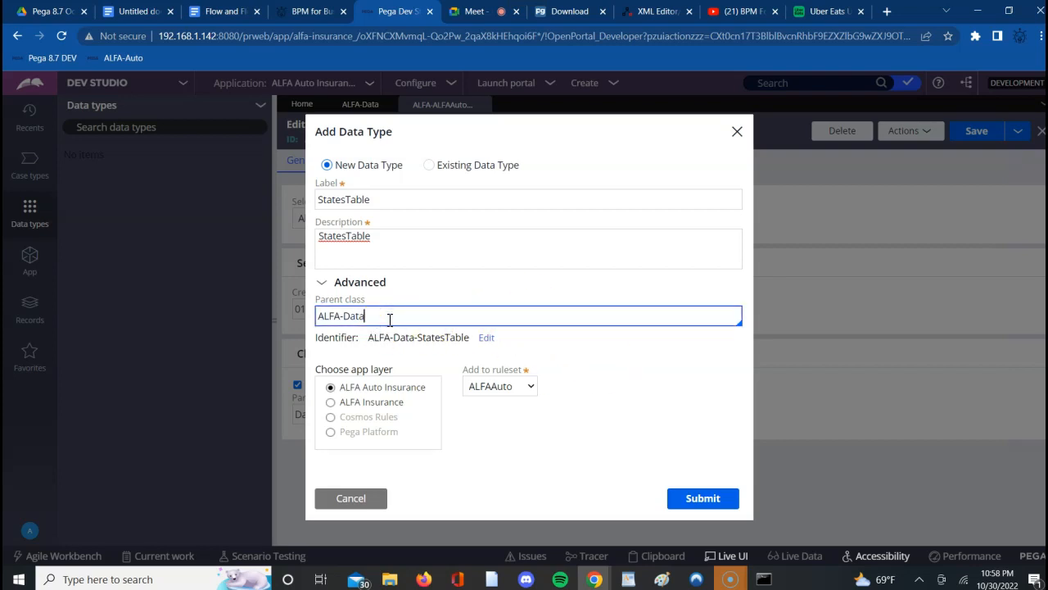
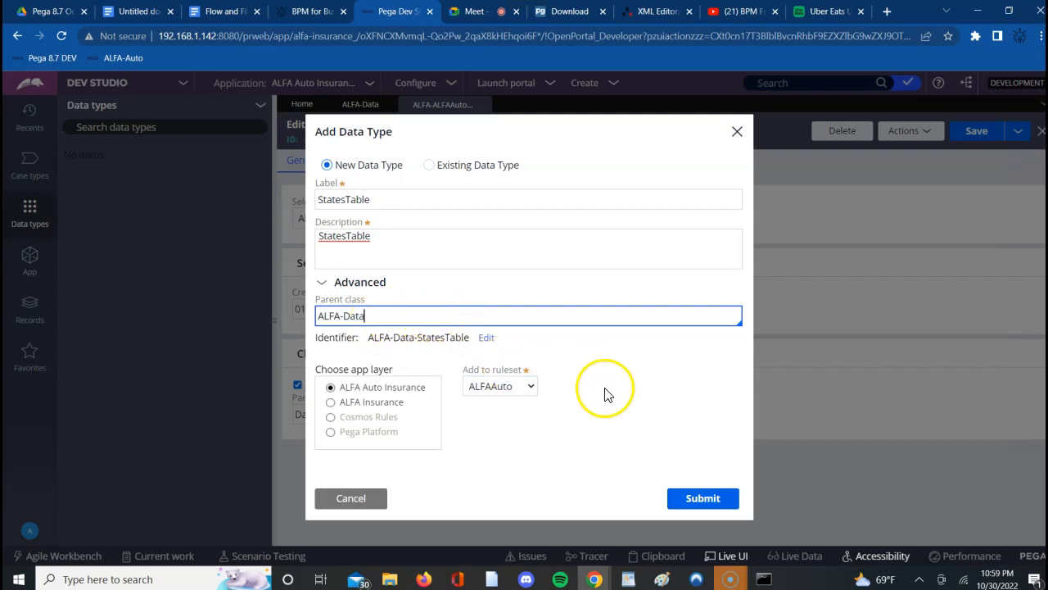
- Submit the new StatesTable data type under the ALFA-Data parent class
left_click(692, 504)
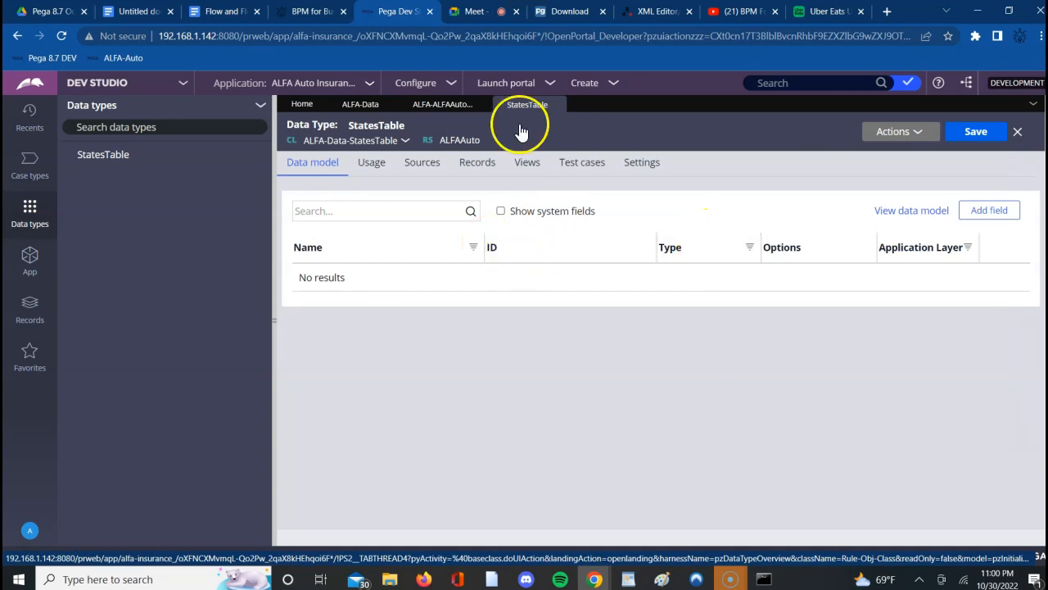
left_click(369, 144)
left_click(183, 129)
- Locate StatesTable under the Data class of ALFA in the application's class tree and open its instances
left_click(29, 257)
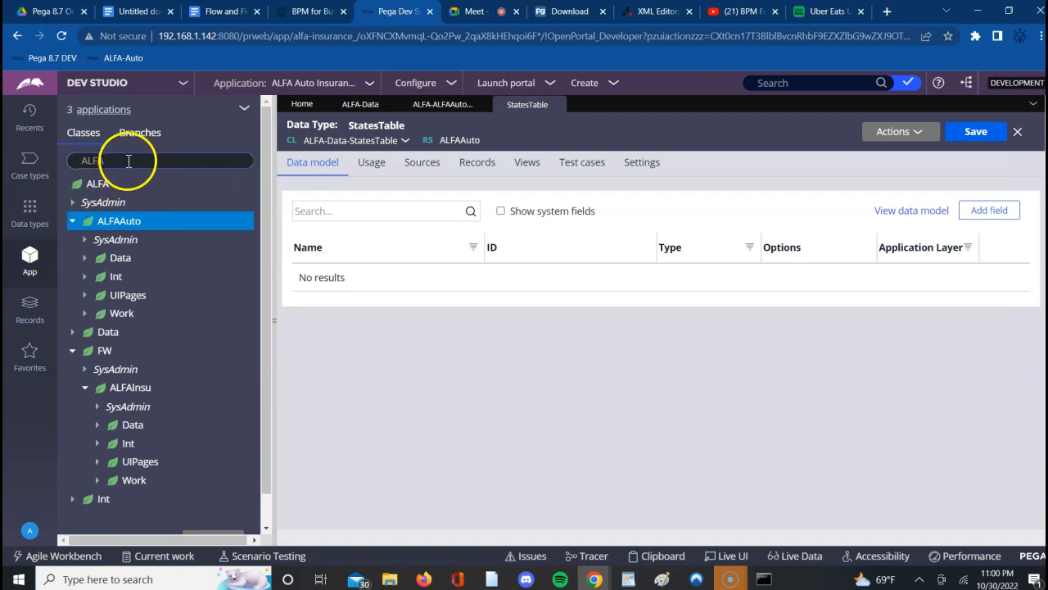
left_click(129, 161)
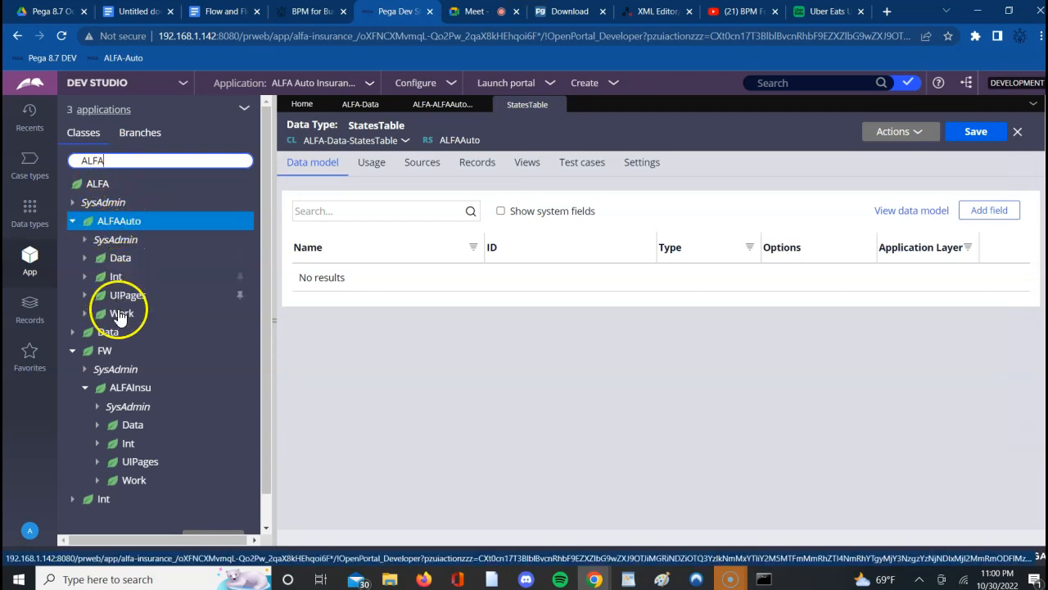
left_click(72, 334)
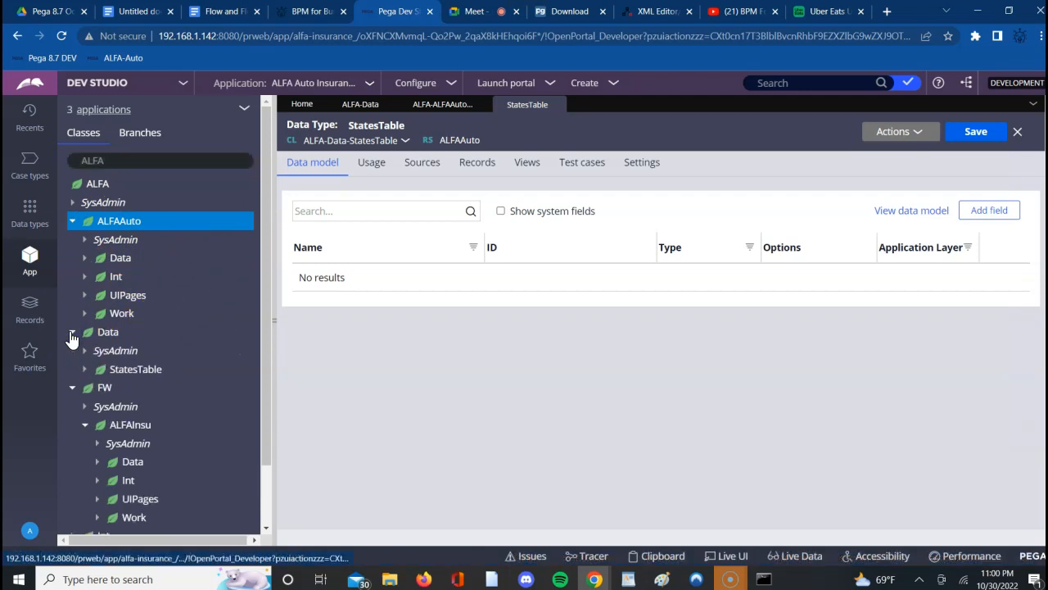
left_click(129, 377)
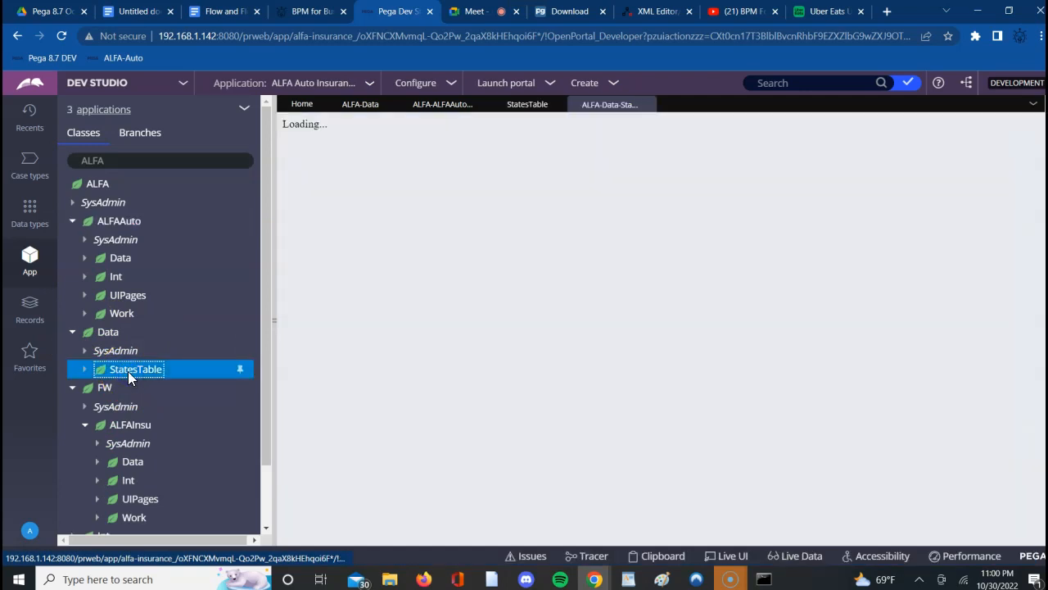
- Open the ALFA-Data-StatesTable class rule from StatesTable's SysAdmin category and save it
left_click(85, 370)
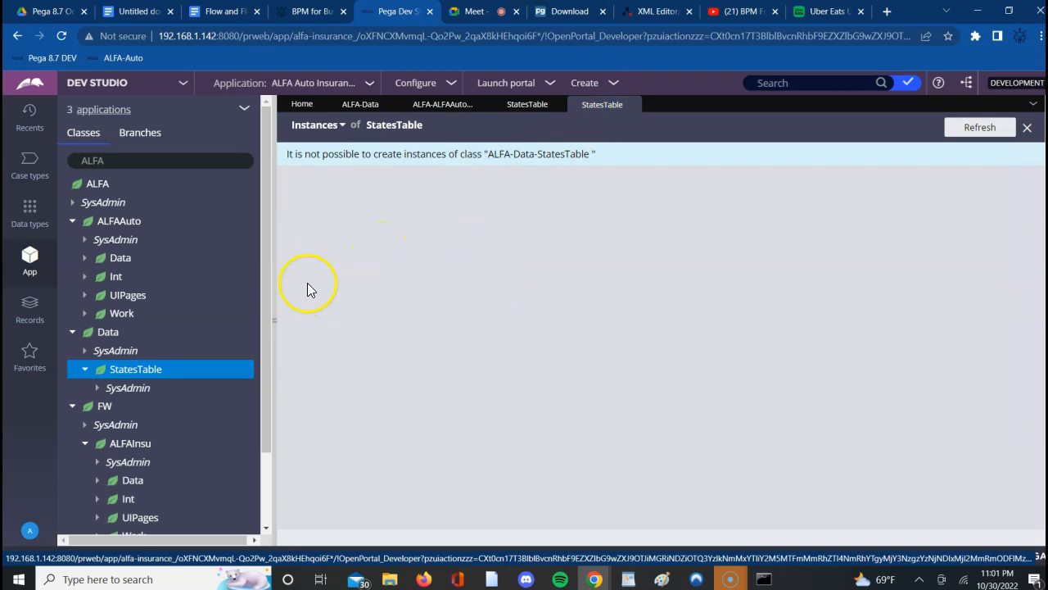
left_click(101, 391)
left_click(128, 388)
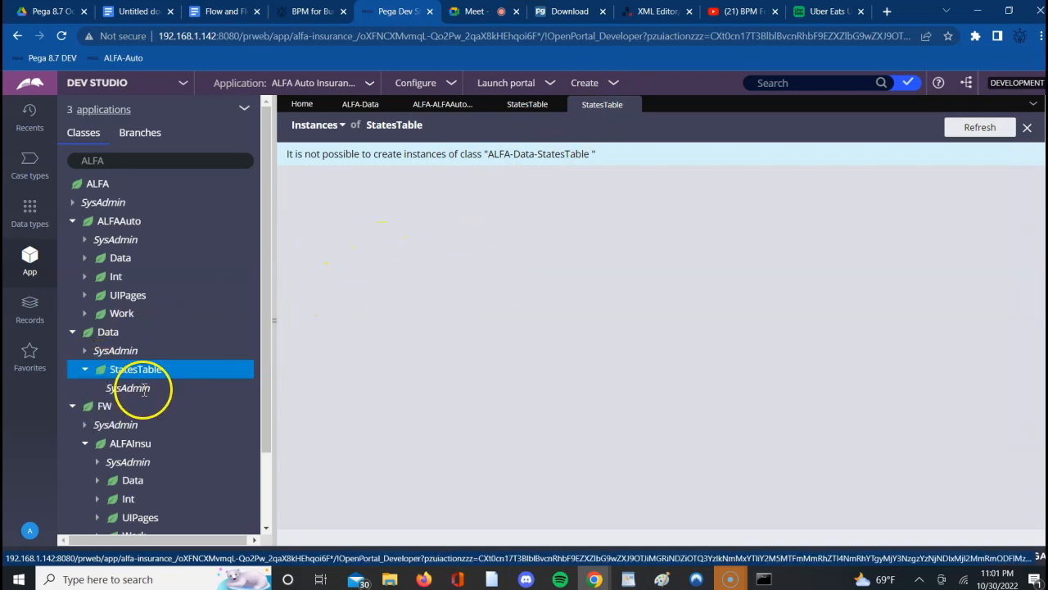
left_click(107, 409)
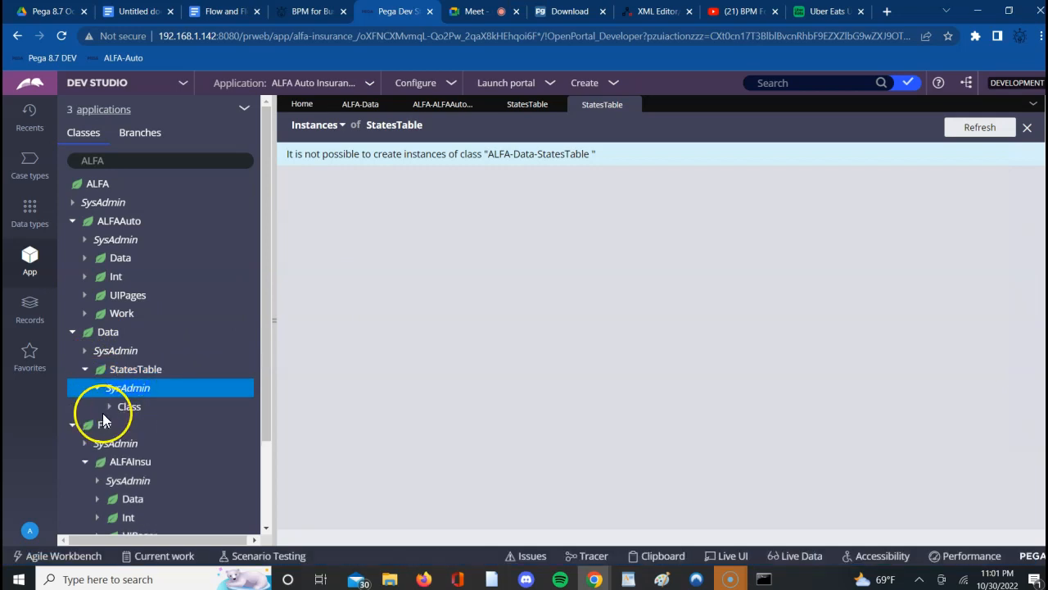
left_click(150, 415)
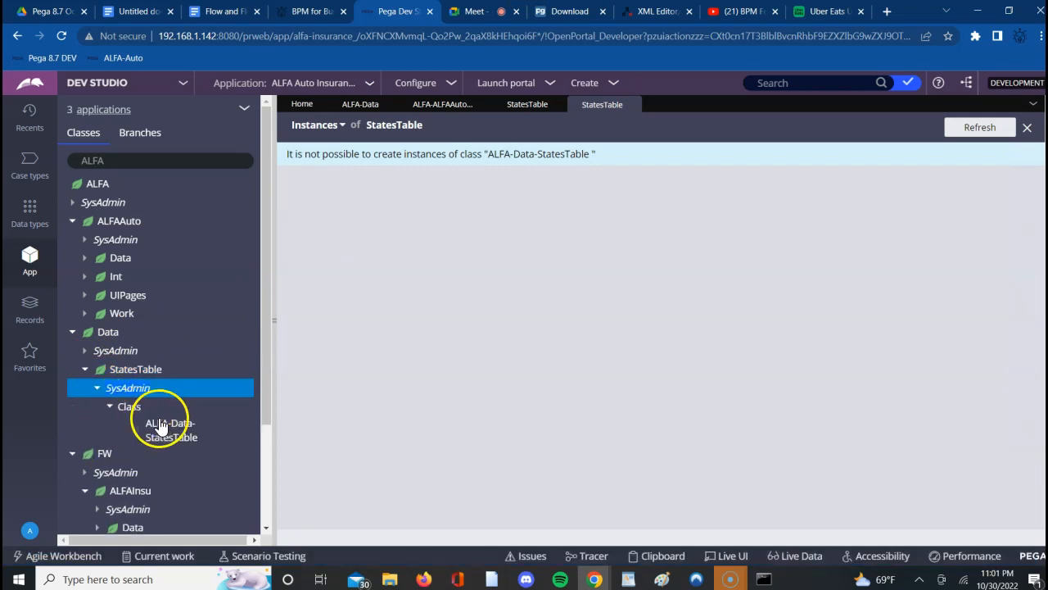
left_click(170, 432)
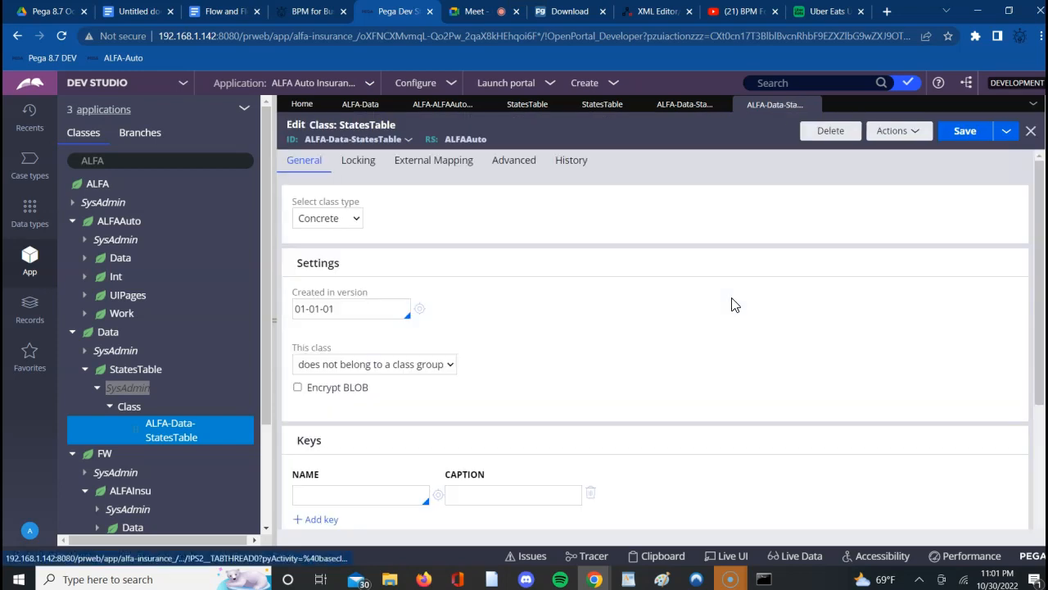
left_click(963, 132)
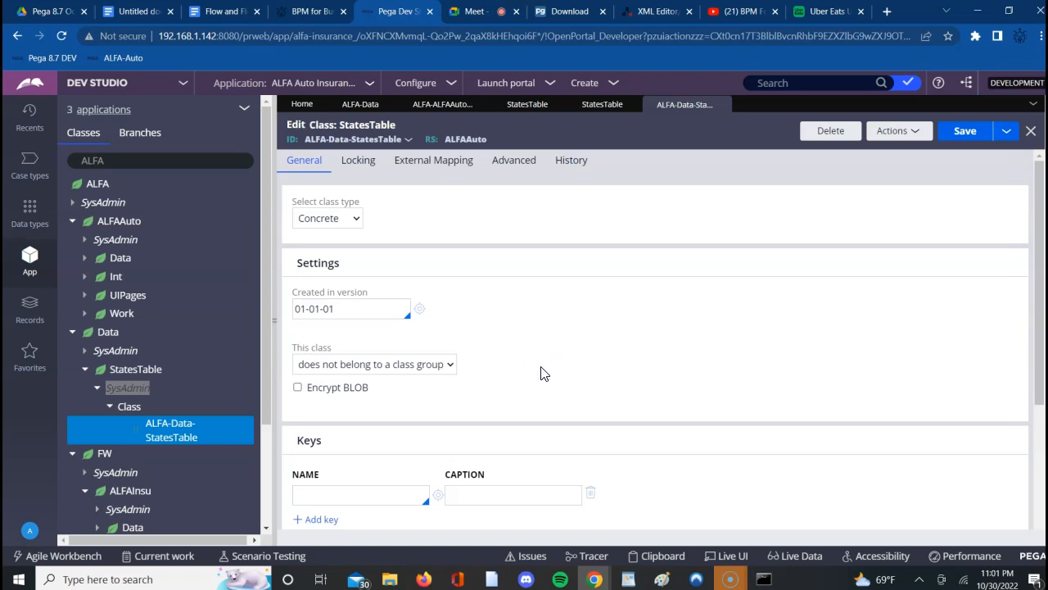
- Test the StatesTable class's connection to its database table
scroll(541, 373, "down", 1)
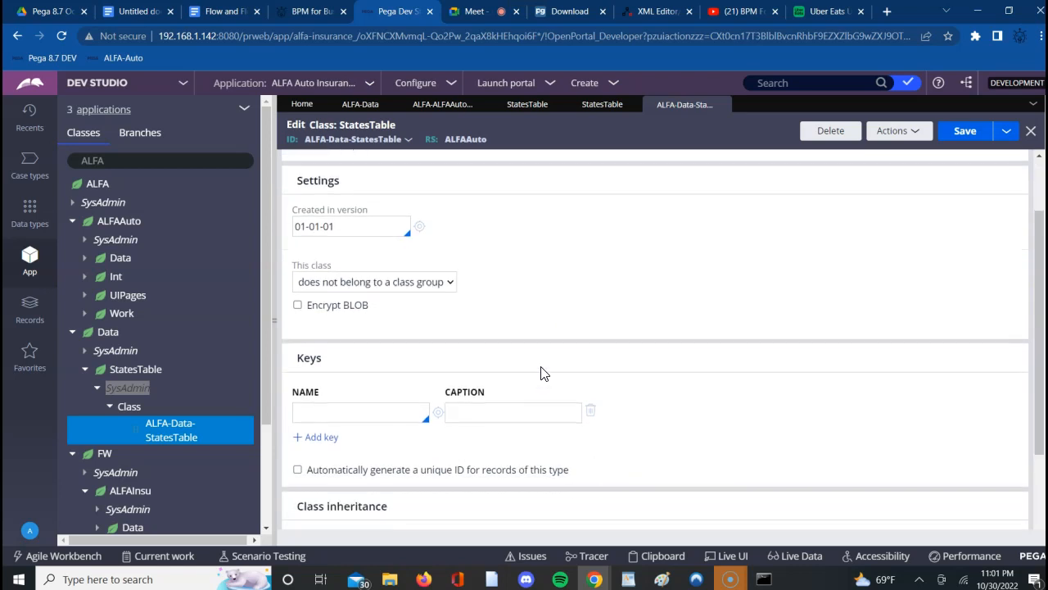
scroll(541, 373, "down", 2)
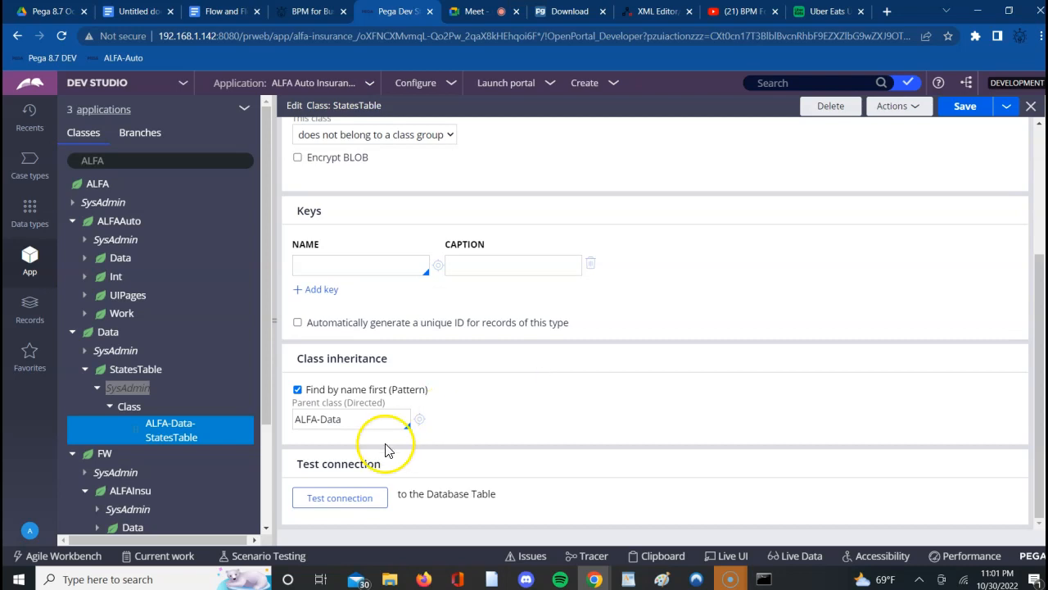
left_click(334, 497)
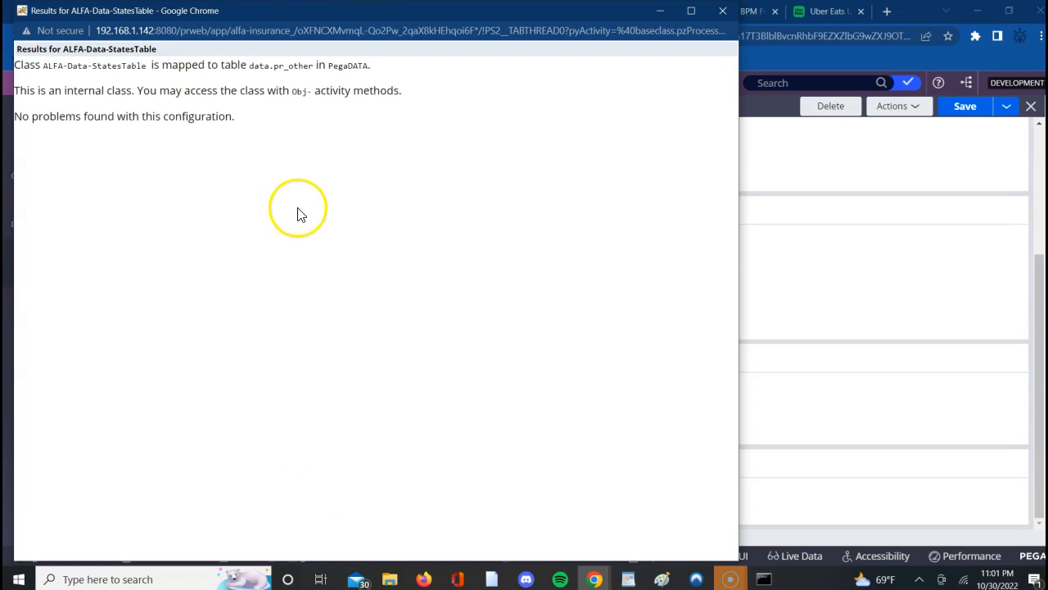
- Highlight the table-mapping line in the connection test results, and close the results window
left_click(279, 68)
triple_click(279, 67)
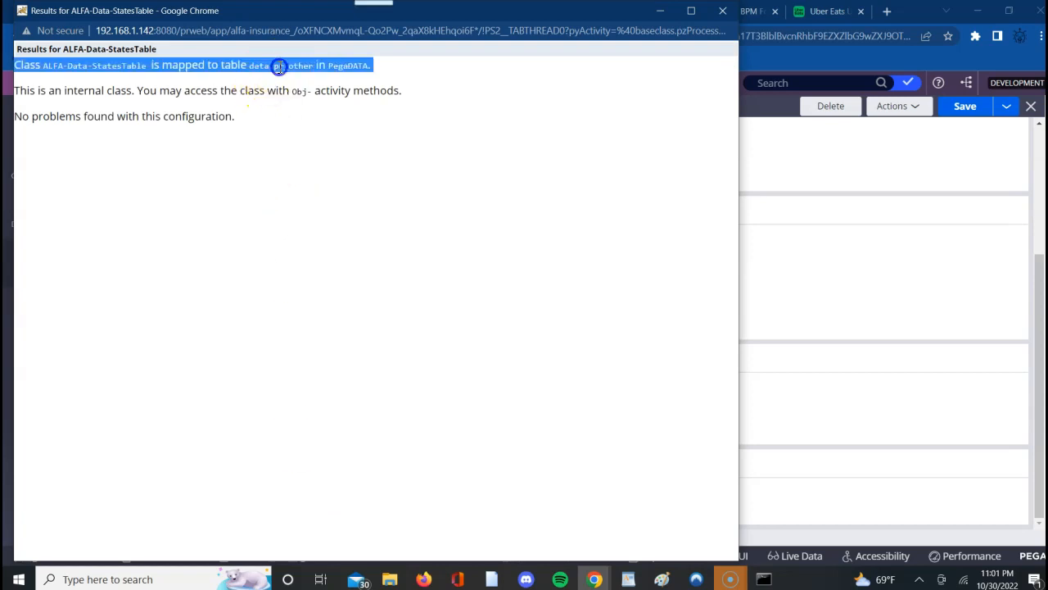
triple_click(280, 69)
left_click(280, 67)
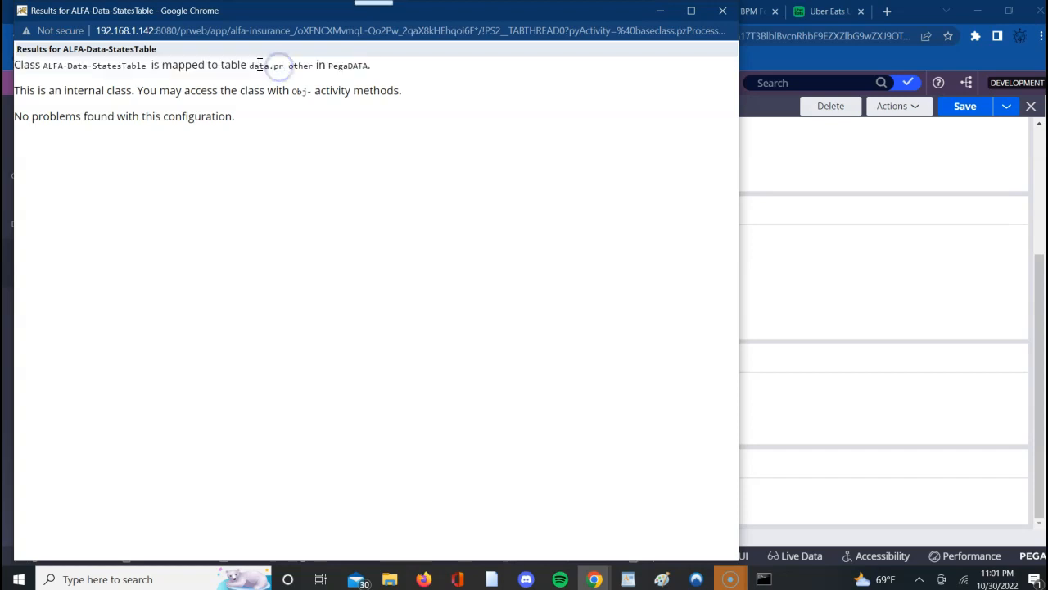
double_click(292, 65)
triple_click(293, 65)
triple_click(294, 66)
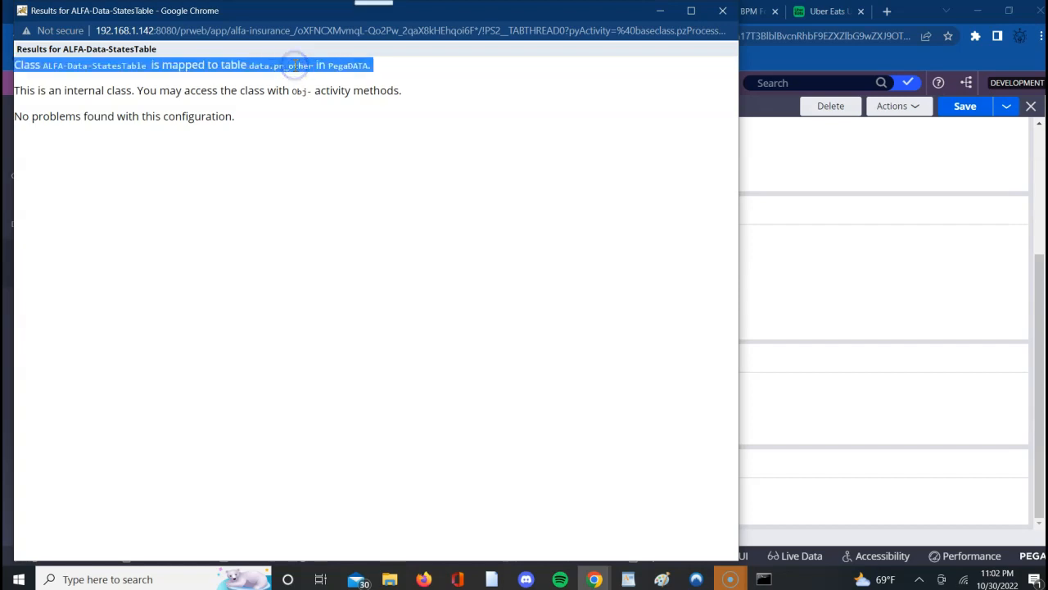
triple_click(394, 72)
left_click(722, 13)
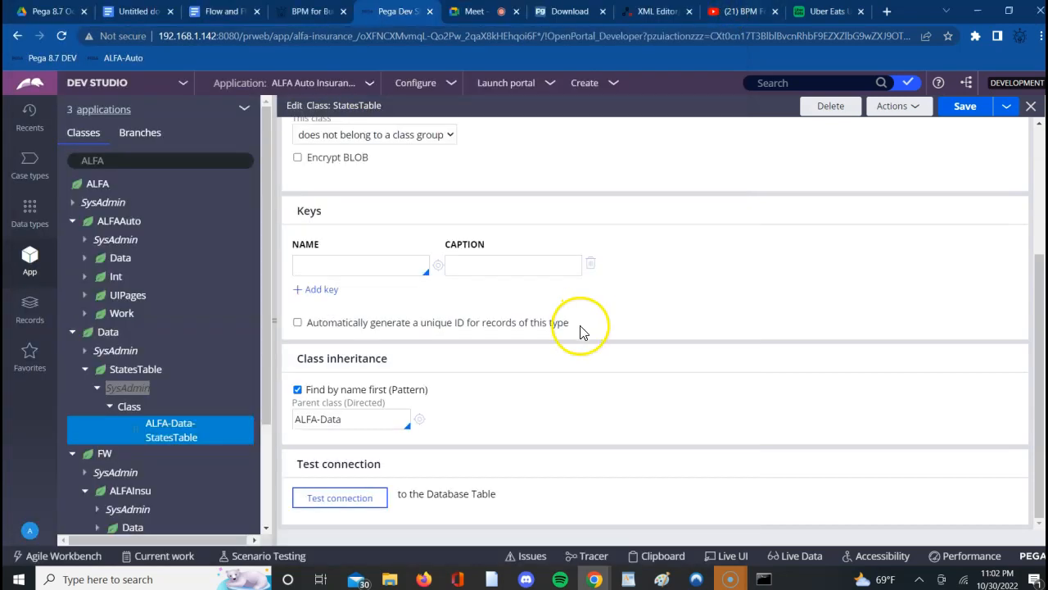
- Review the StatesTable instances and its empty data model, and return to the ALFA-Data-StatesTable class rule
scroll(713, 269, "up", 2)
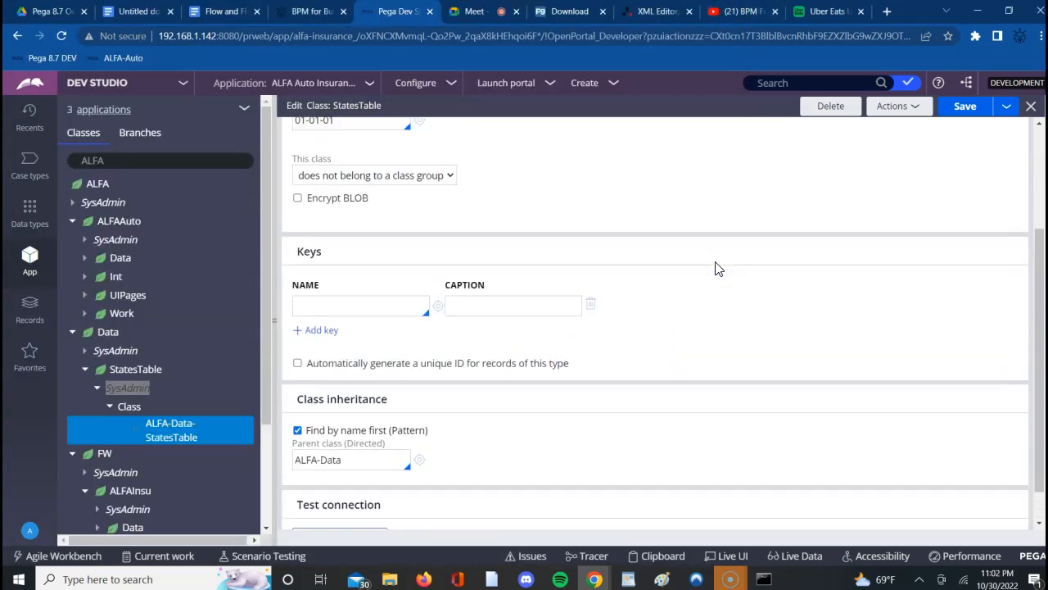
scroll(715, 269, "up", 2)
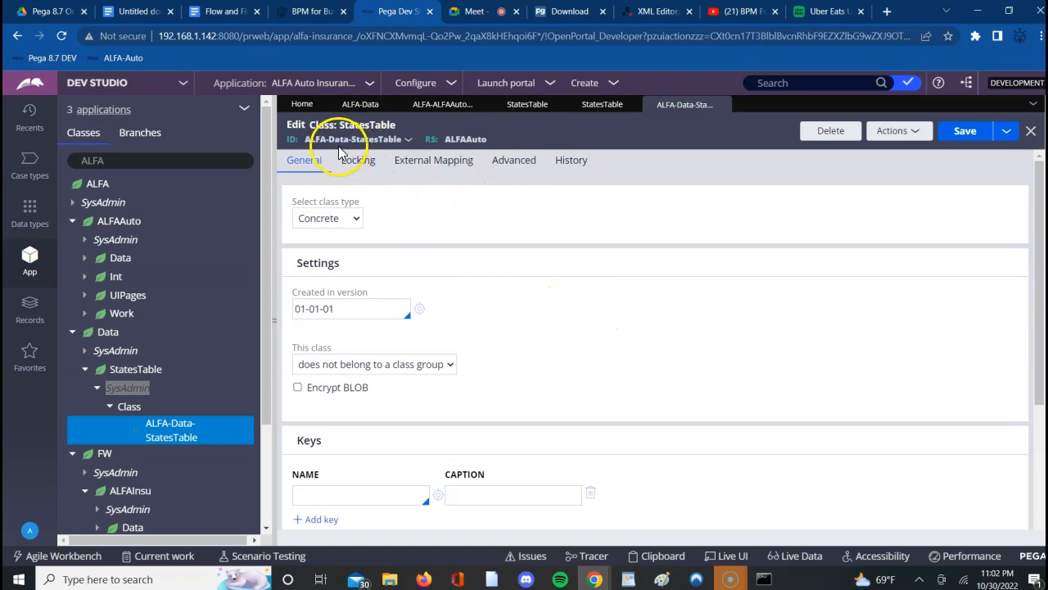
left_click(595, 110)
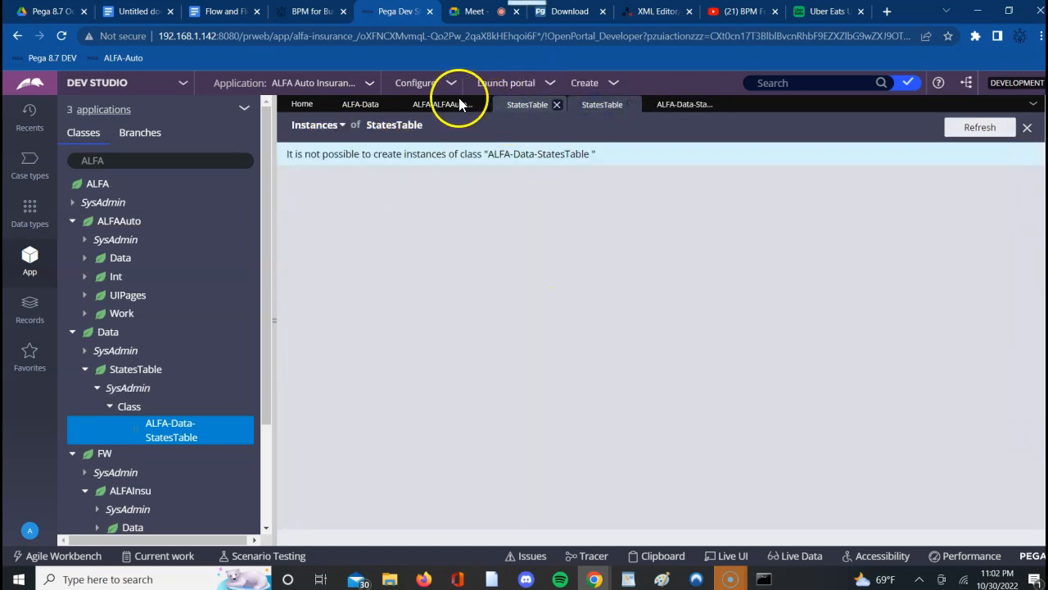
left_click(515, 108)
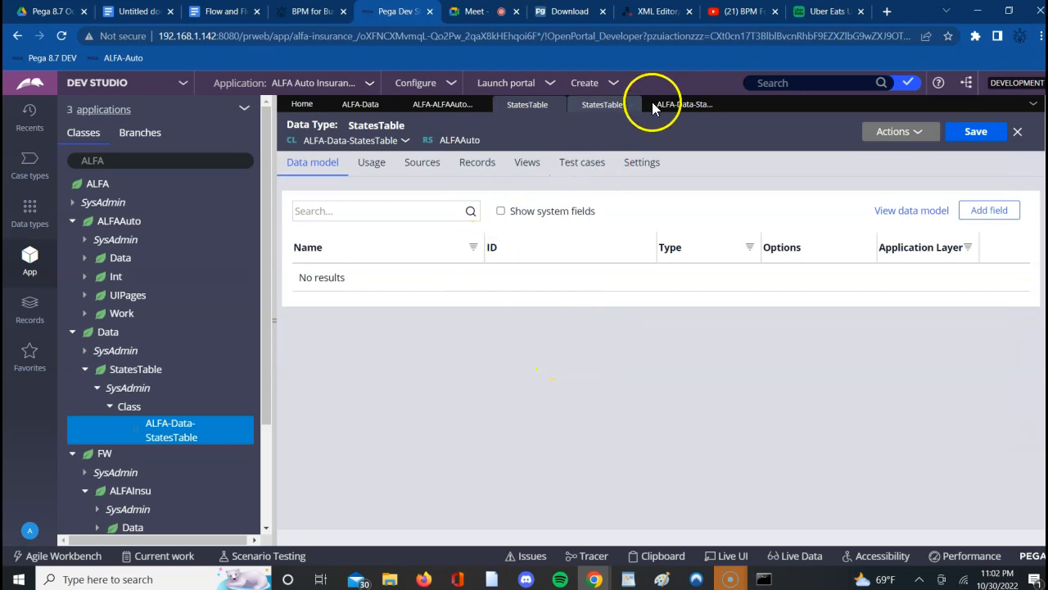
left_click(679, 106)
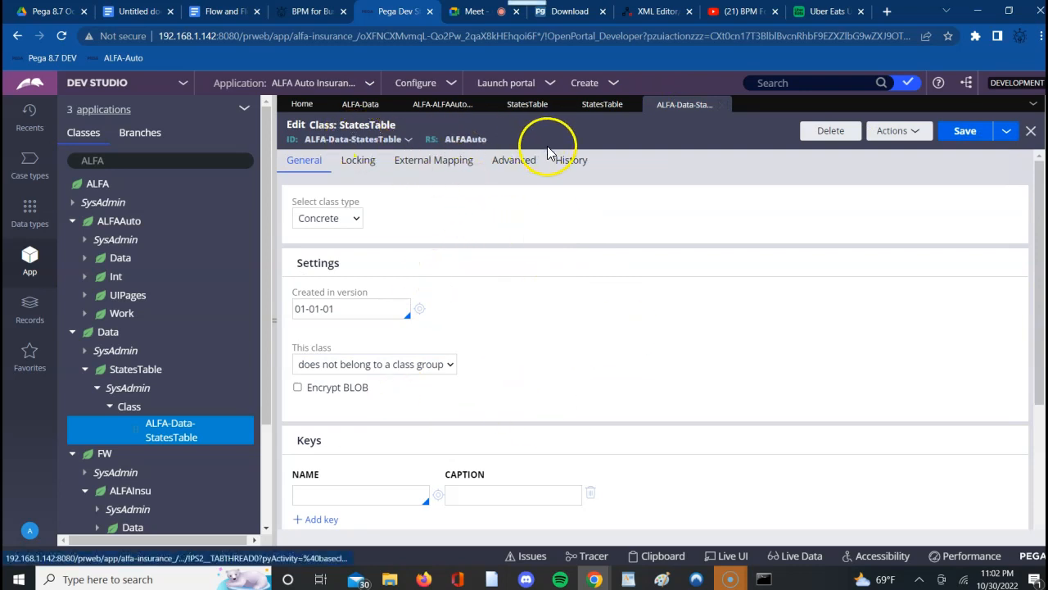
- Review the StatesTable class rule's documentation and history details
left_click(570, 162)
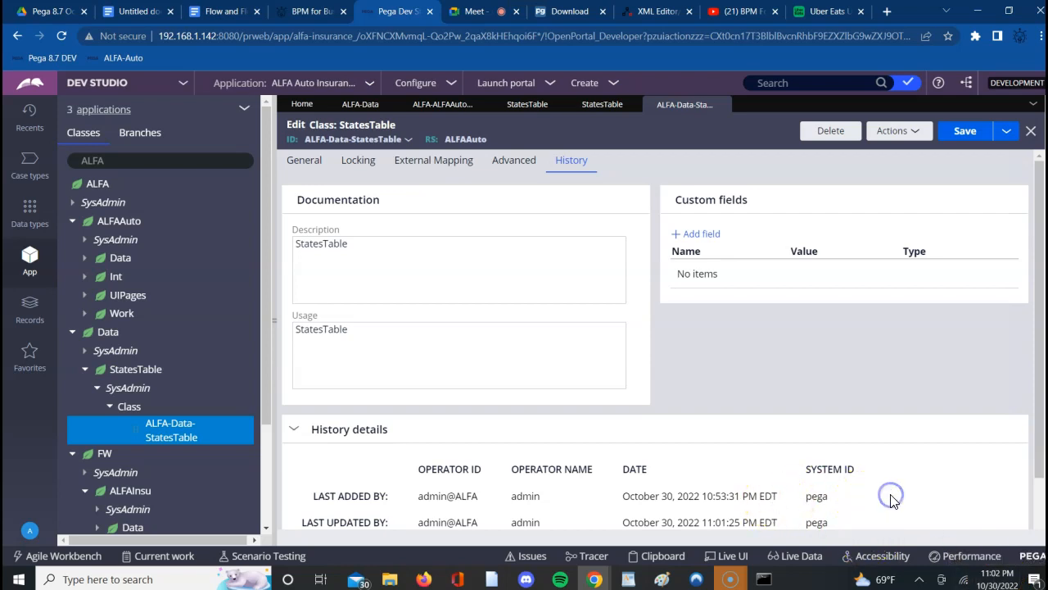
scroll(892, 499, "down", 1)
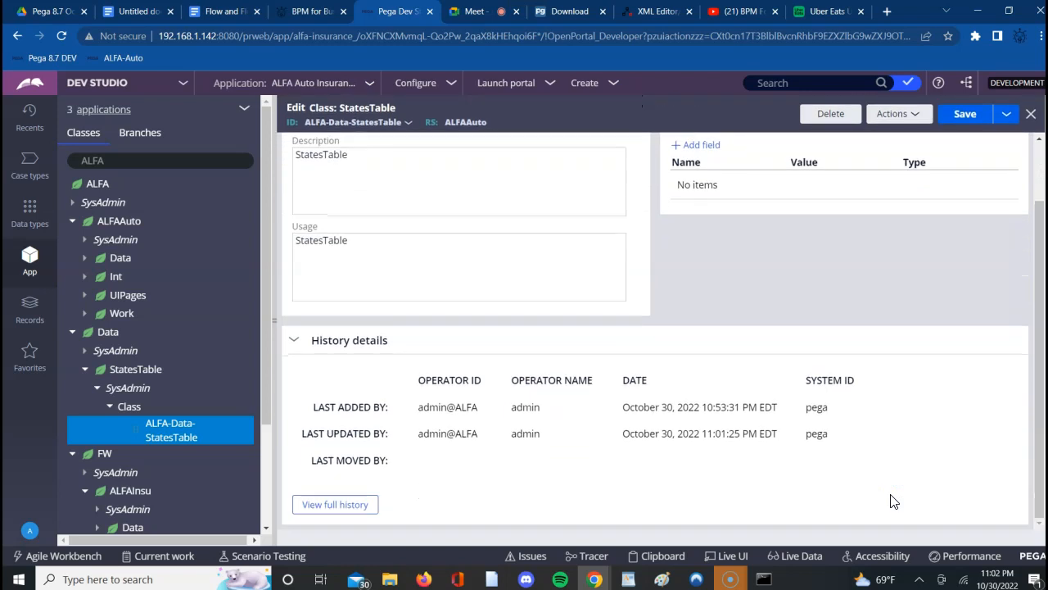
scroll(893, 501, "up", 1)
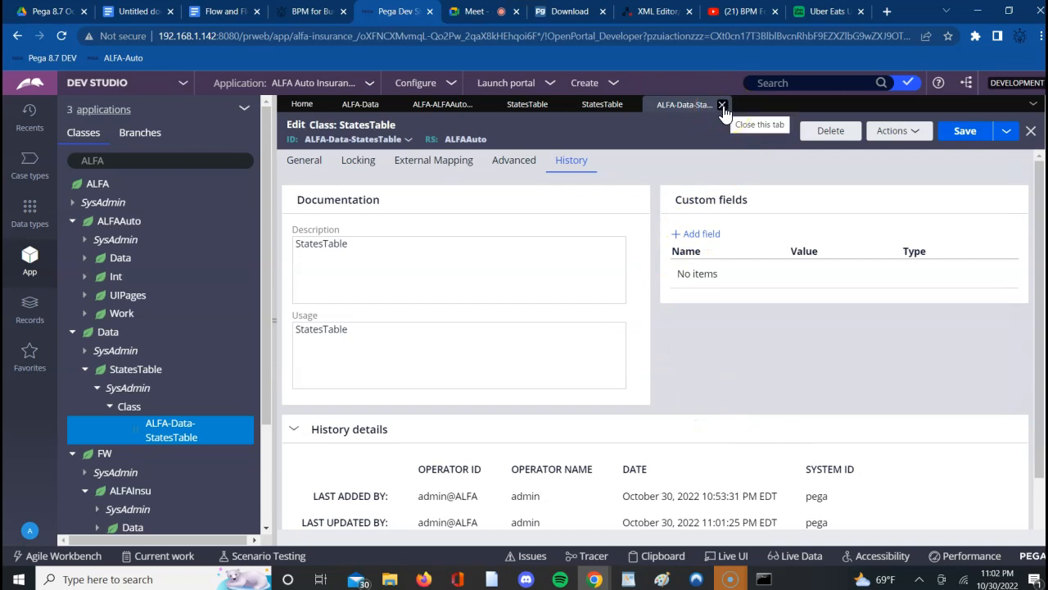
- Go back to the class's general settings, rerun the connection test, highlight the mapped table line and close the results
left_click(304, 157)
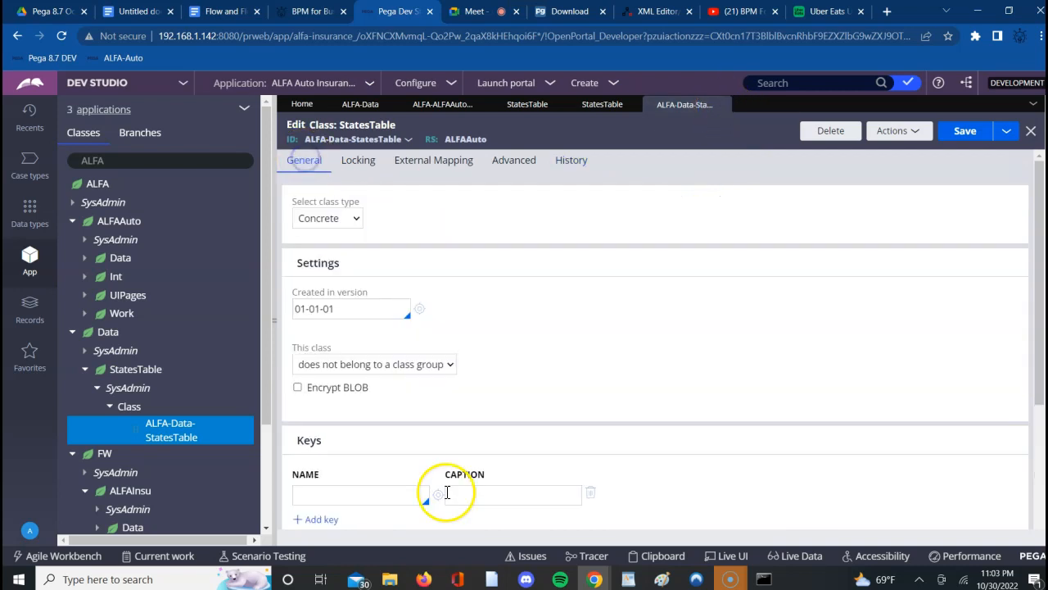
scroll(747, 495, "down", 2)
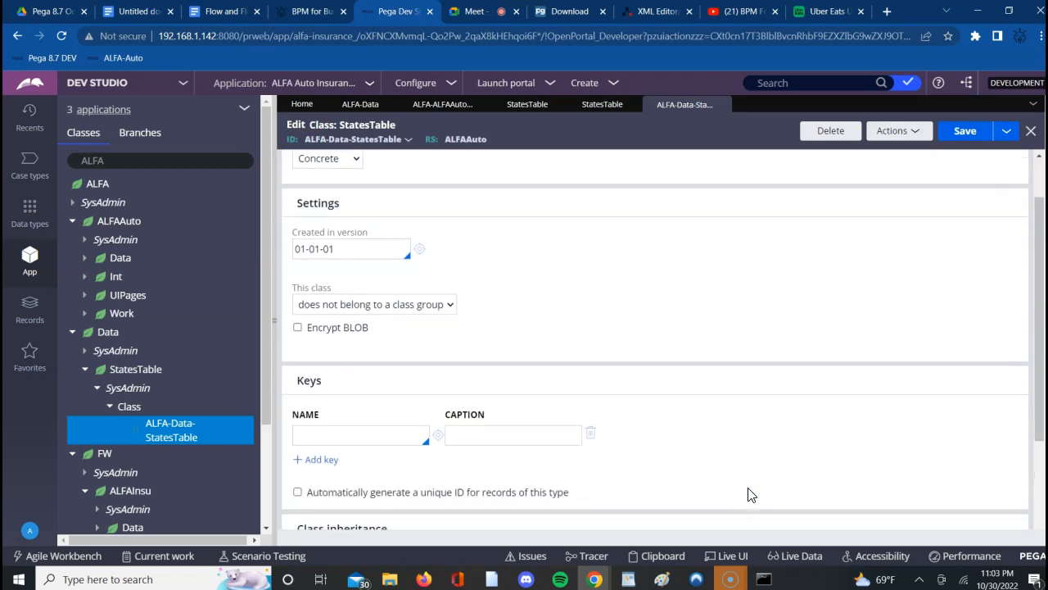
scroll(748, 495, "down", 5)
left_click(631, 555)
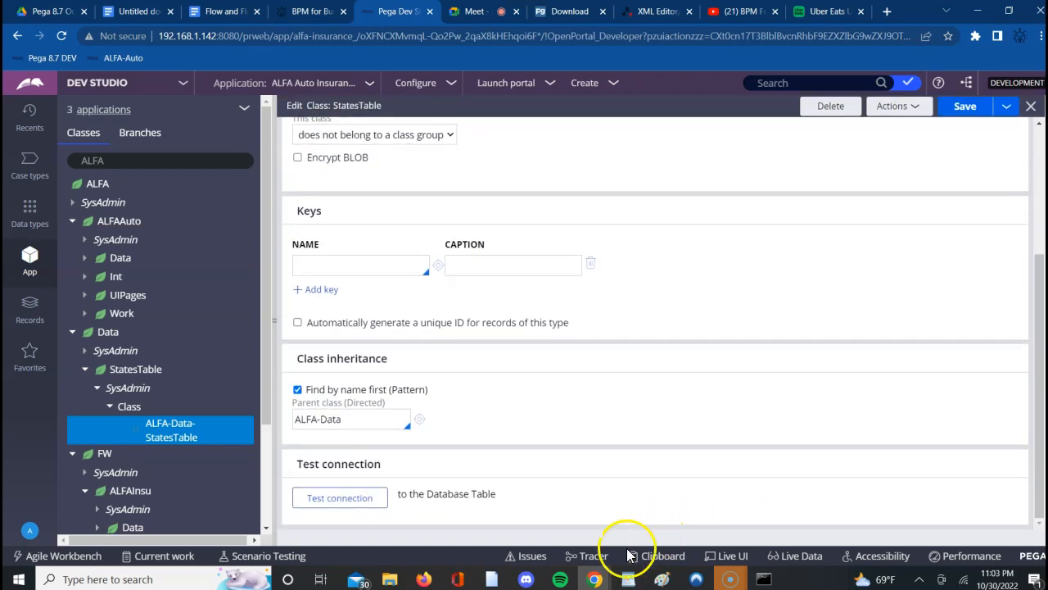
left_click(313, 502)
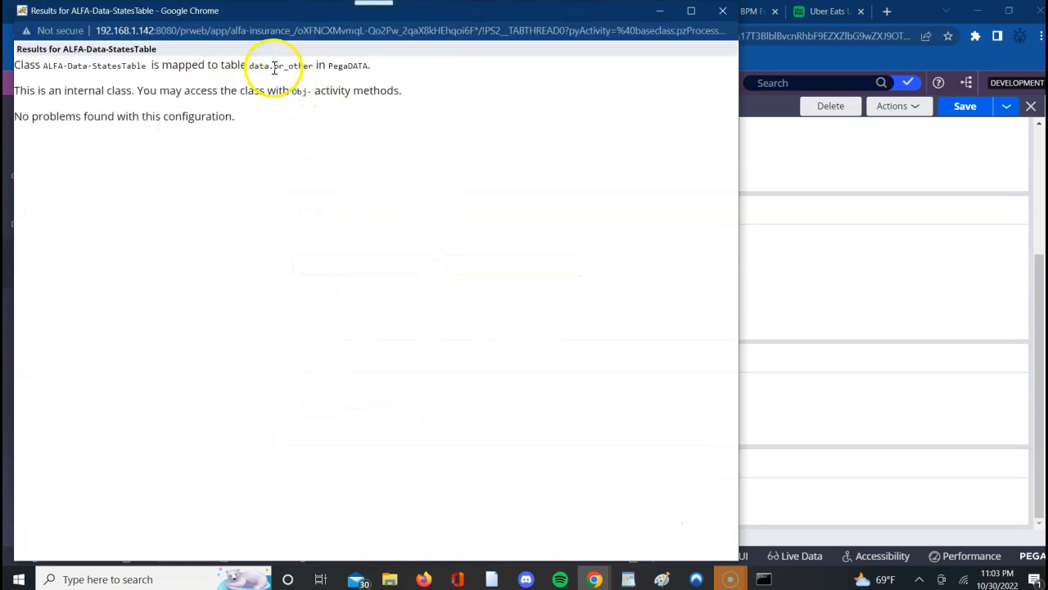
triple_click(274, 69)
triple_click(275, 68)
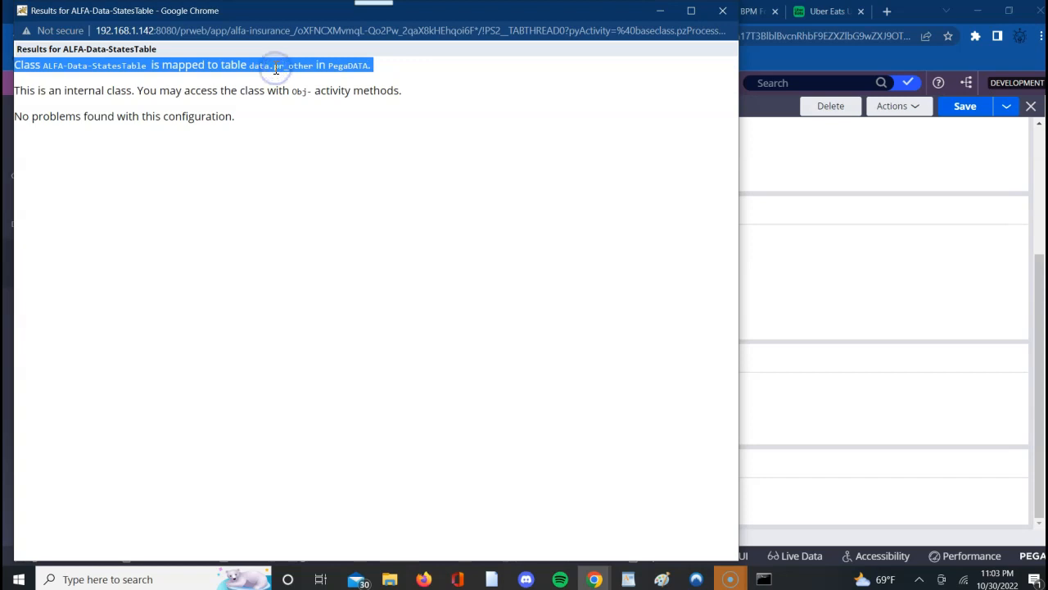
left_click(723, 12)
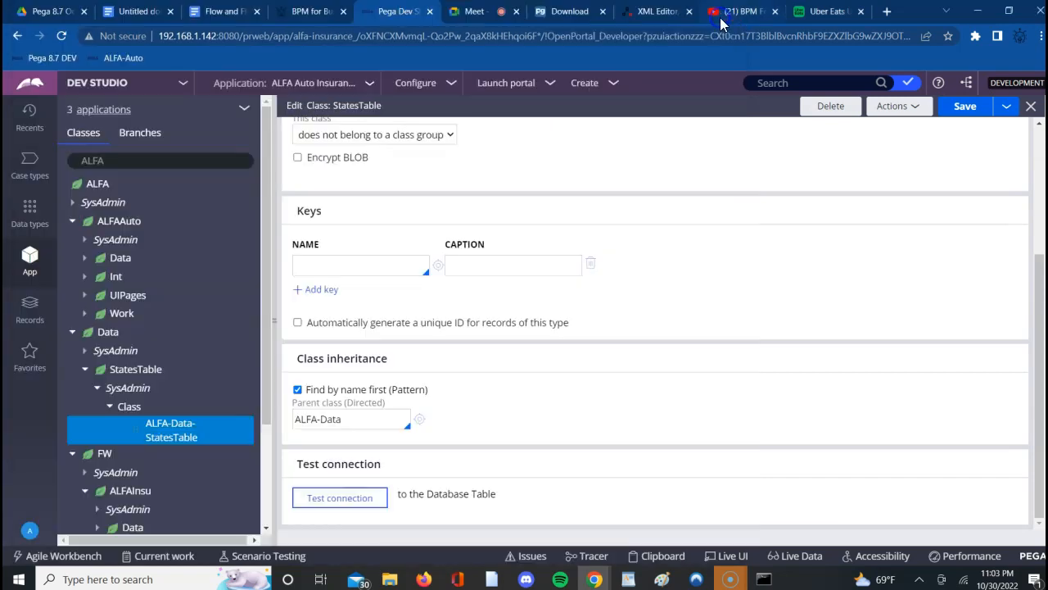
- Check the class group setting of StatesTable, keeping "does not belong to a class group"
left_click(766, 228)
scroll(770, 232, "up", 1)
left_click(402, 219)
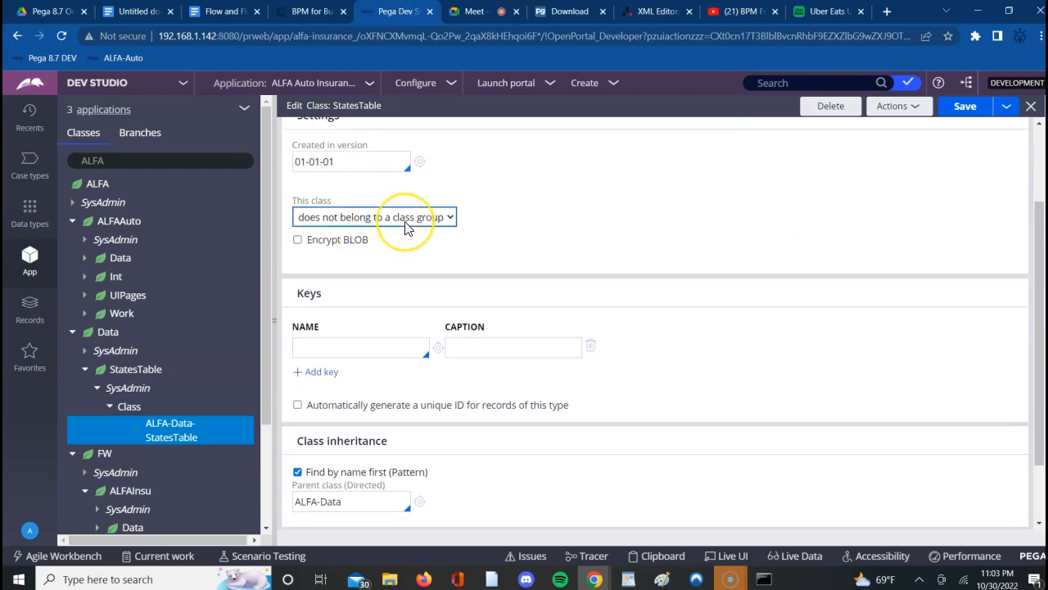
left_click(430, 232)
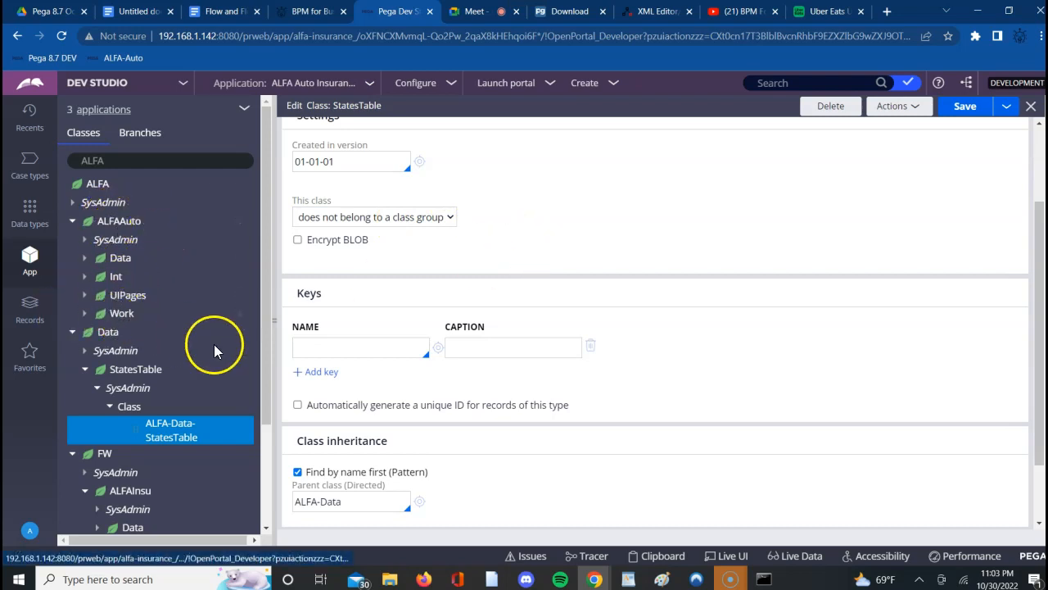
- Close the StatesTable class rule and open the StatesTable data type from the data types explorer
left_click(571, 247)
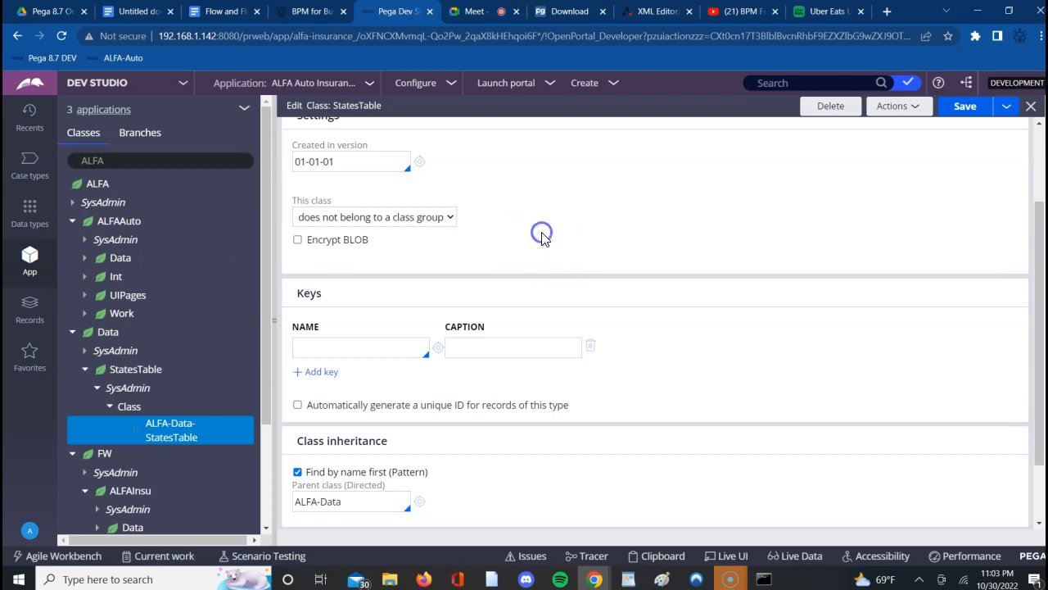
scroll(539, 238, "up", 1)
scroll(541, 238, "up", 1)
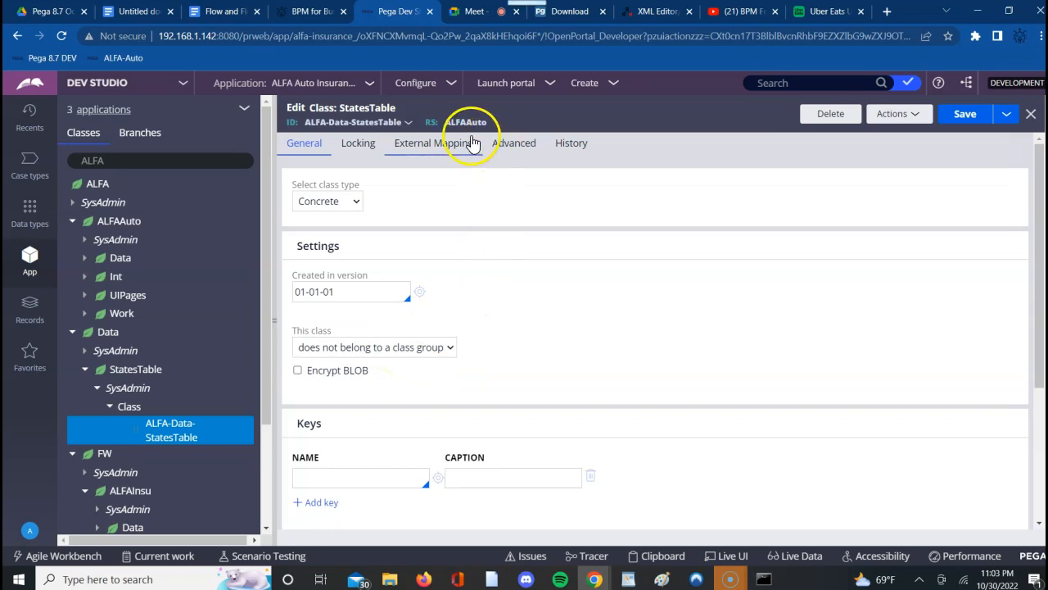
left_click(1033, 117)
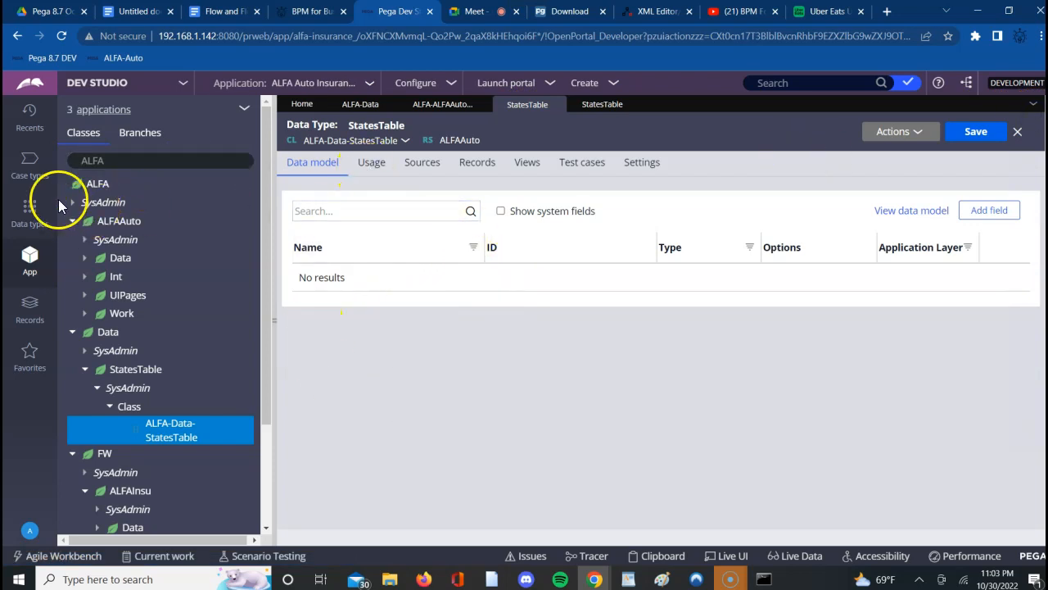
left_click(34, 211)
left_click(105, 159)
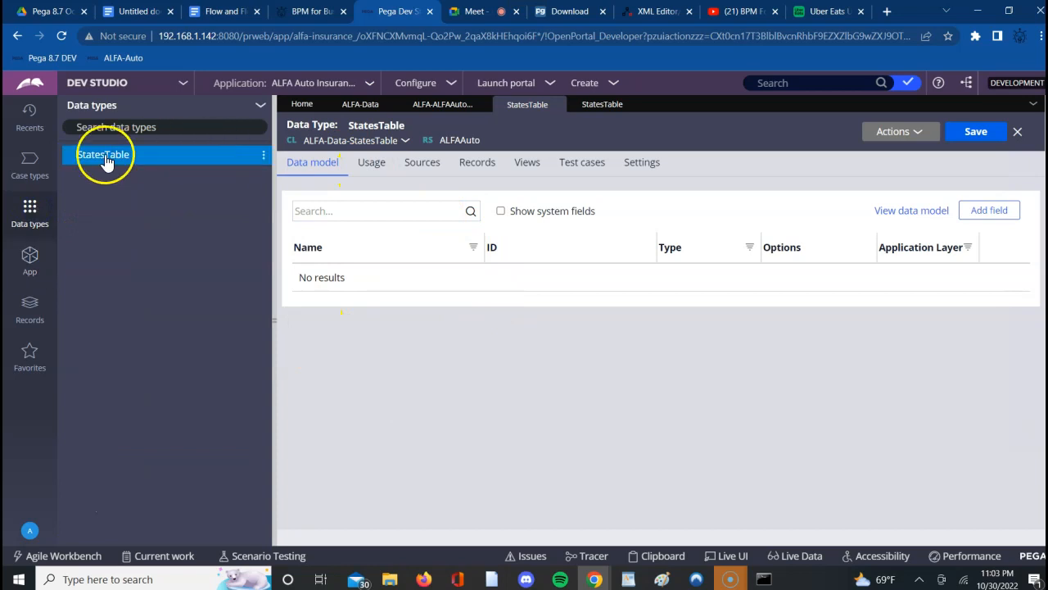
left_click(106, 163)
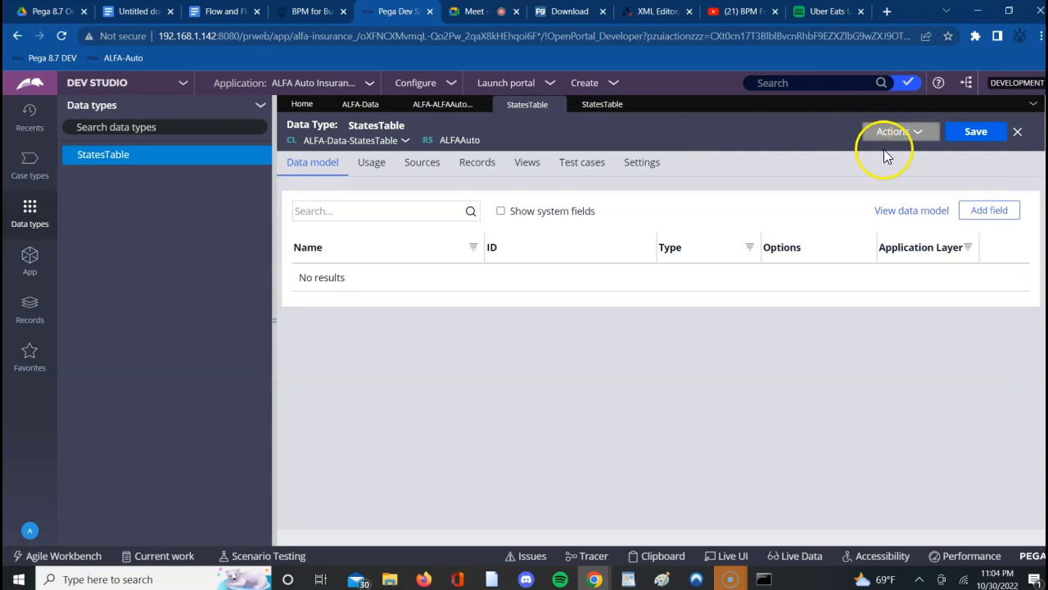
- Add a single-line text field named StateCode to the StatesTable data model and continue with another field
left_click(986, 218)
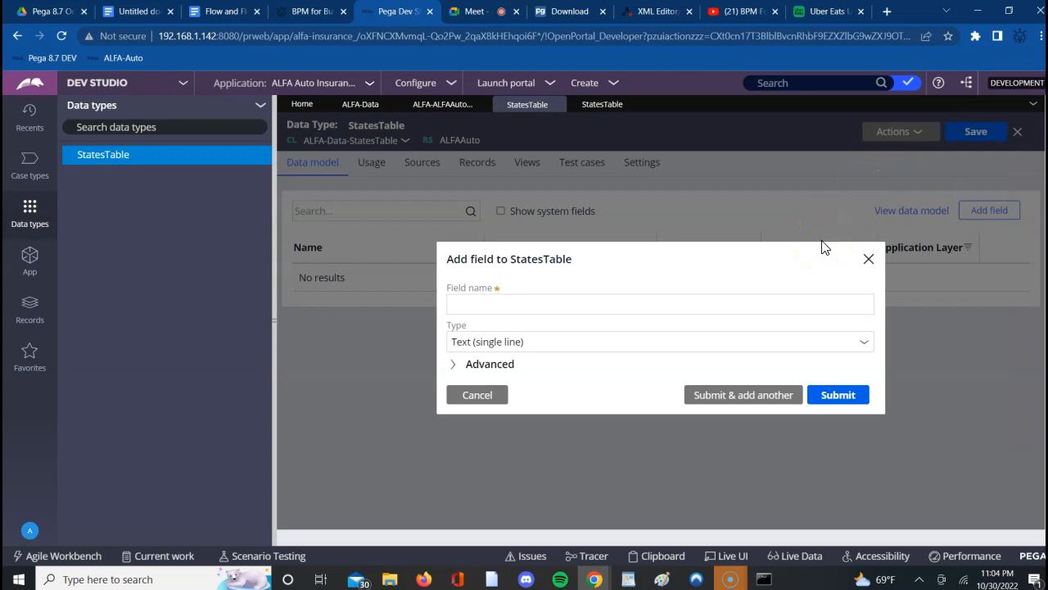
left_click(621, 304)
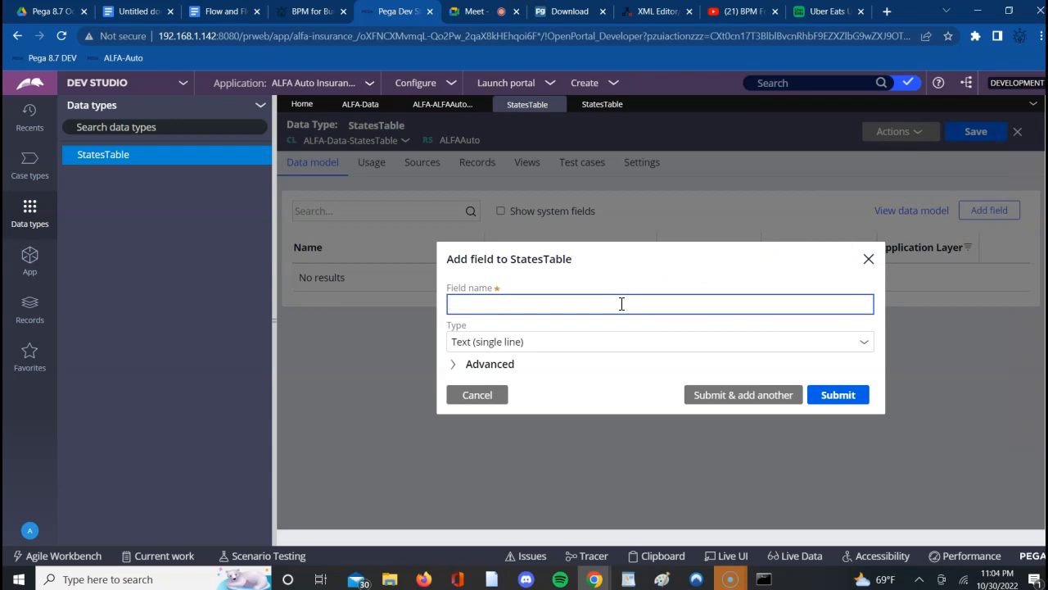
type("StateCode")
left_click(708, 395)
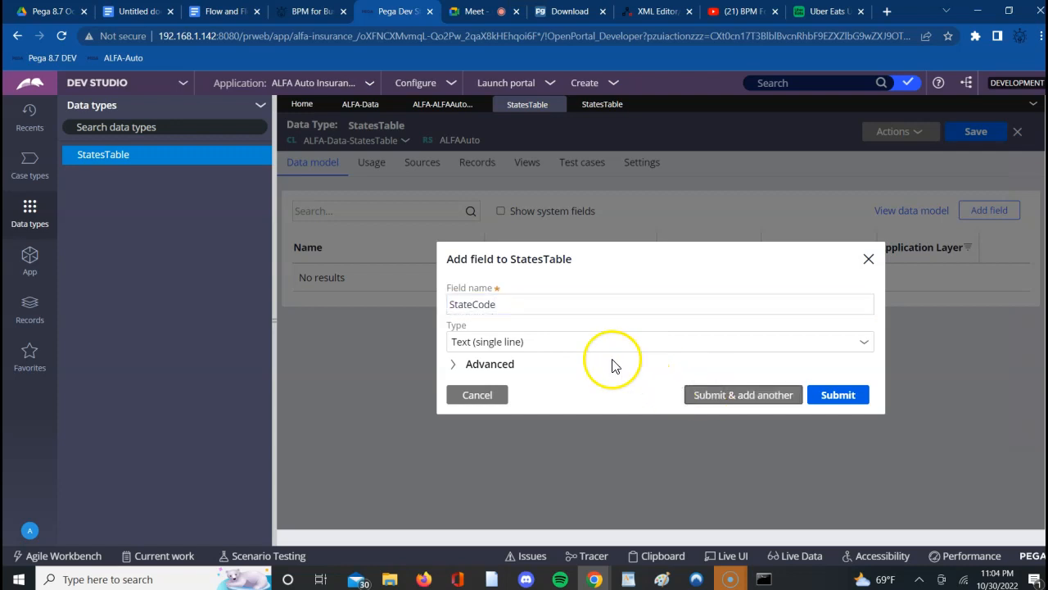
- Add a single-line text field named StateName and save the StatesTable data type
type("State")
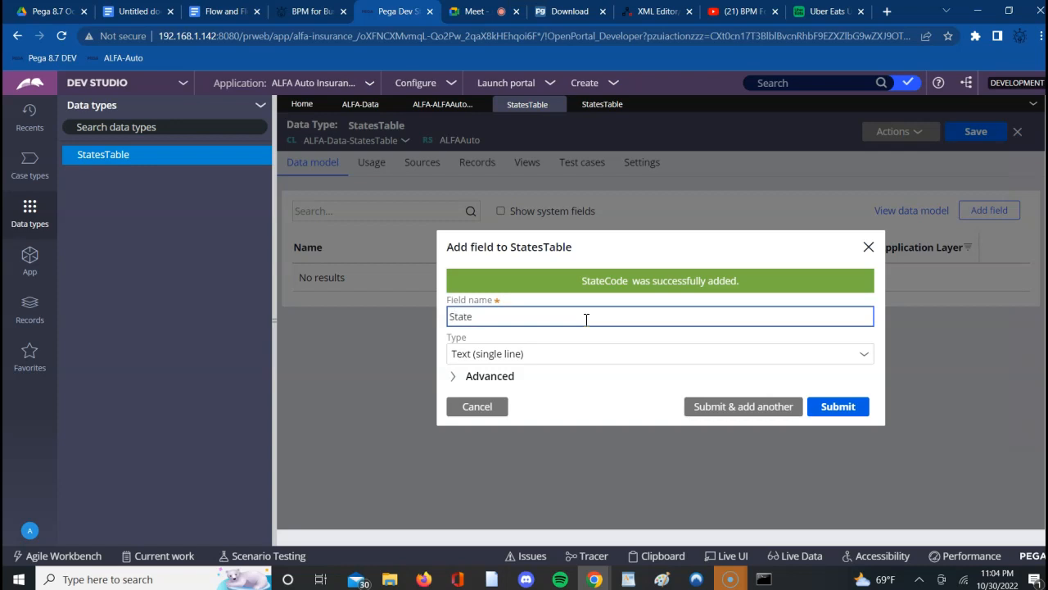
type("Name")
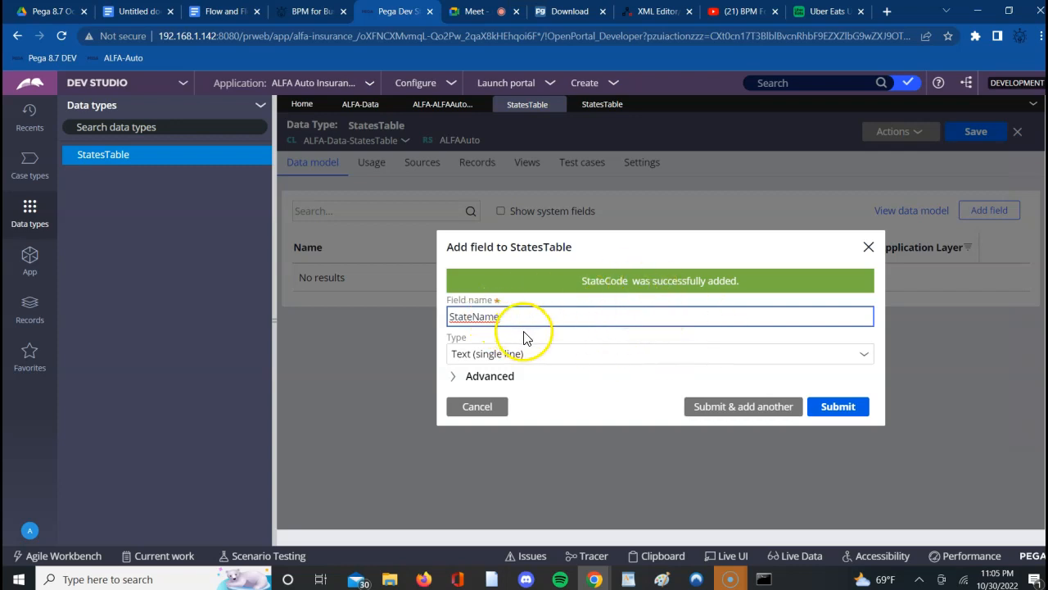
left_click(839, 407)
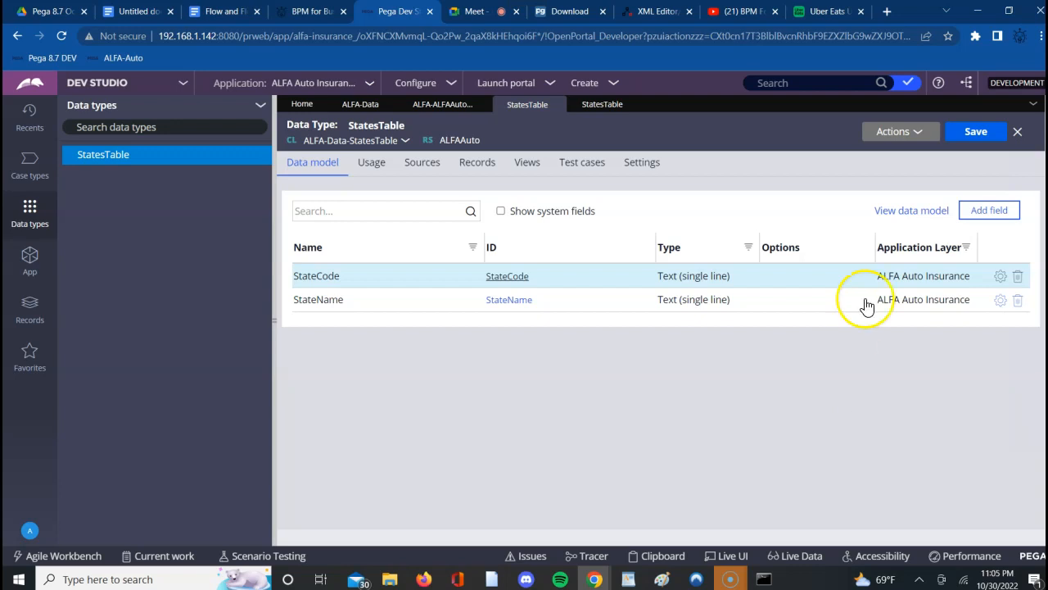
left_click(979, 134)
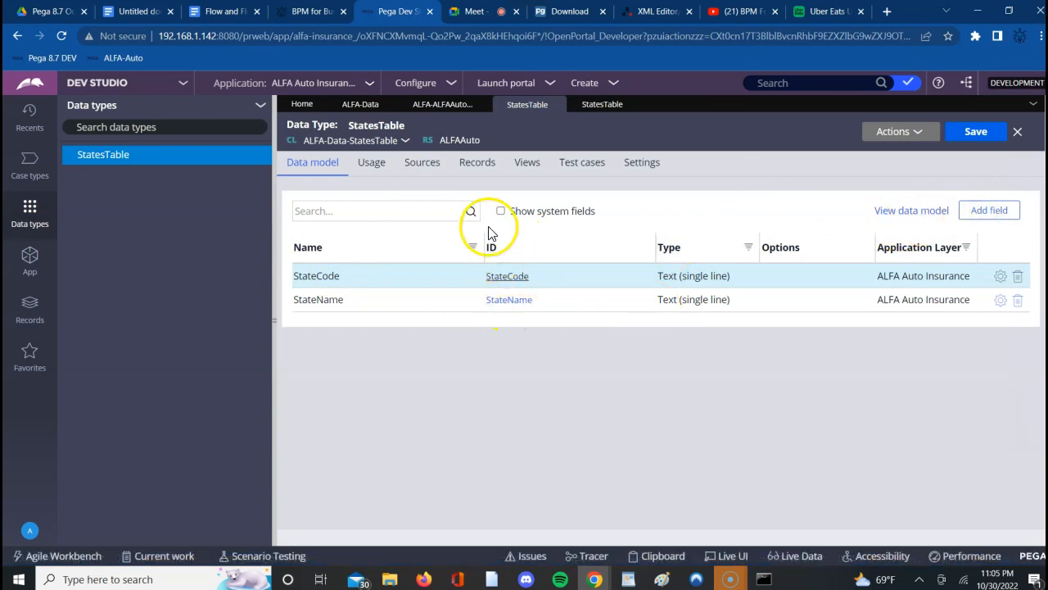
- Open the record editor source configuration for StatesTable's local data storage and review its fields and data page names
left_click(478, 166)
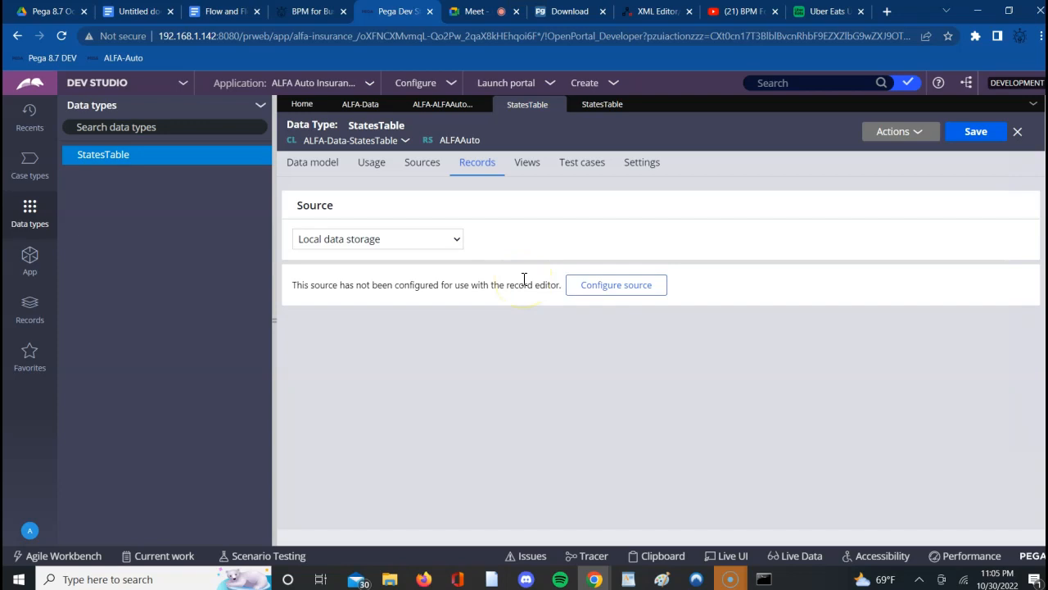
left_click(594, 289)
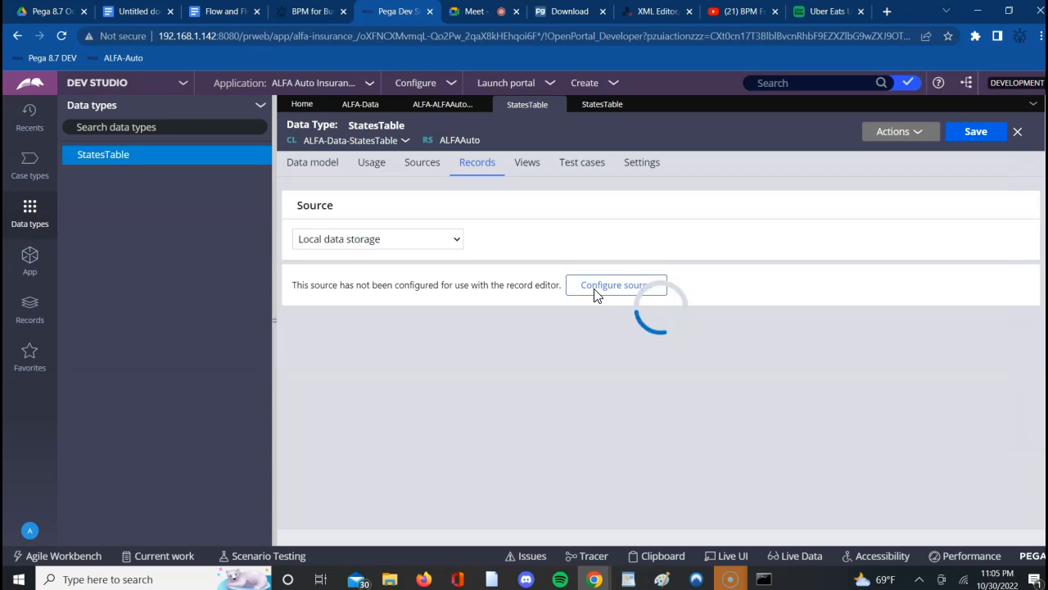
left_click(226, 170)
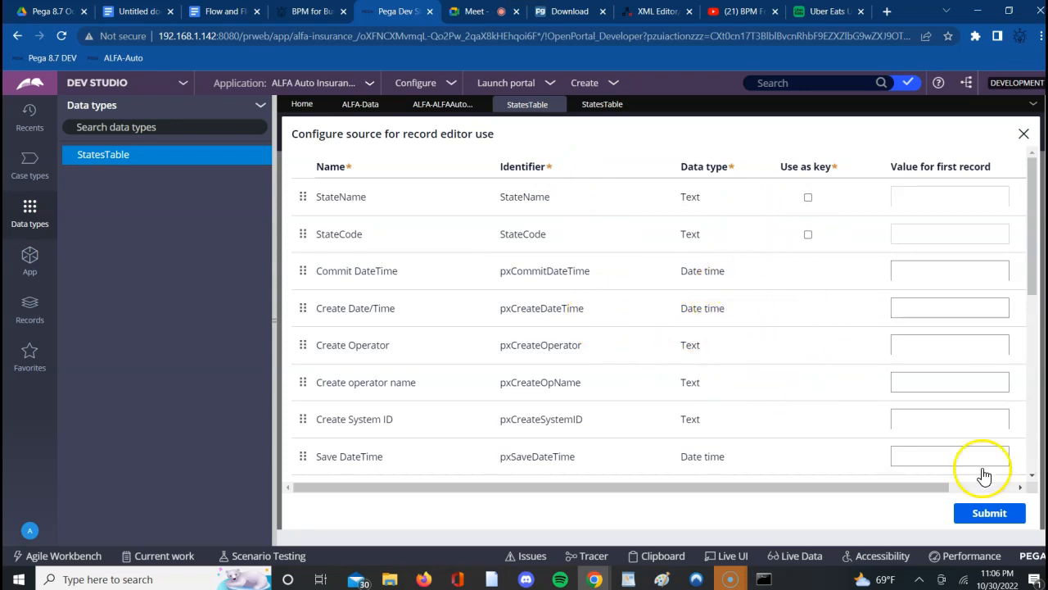
left_click(1034, 477)
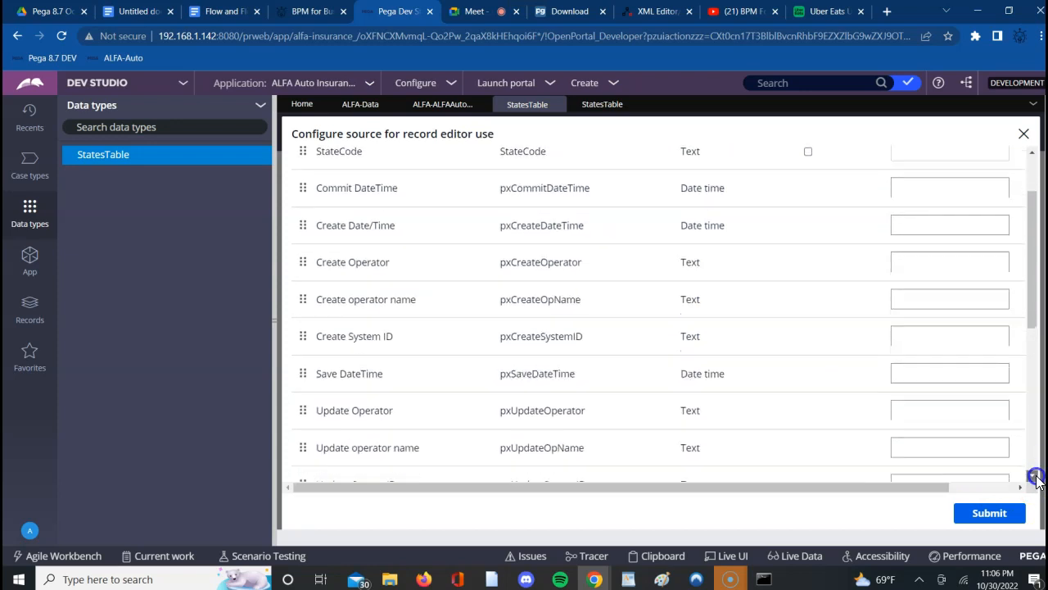
left_click(1034, 477)
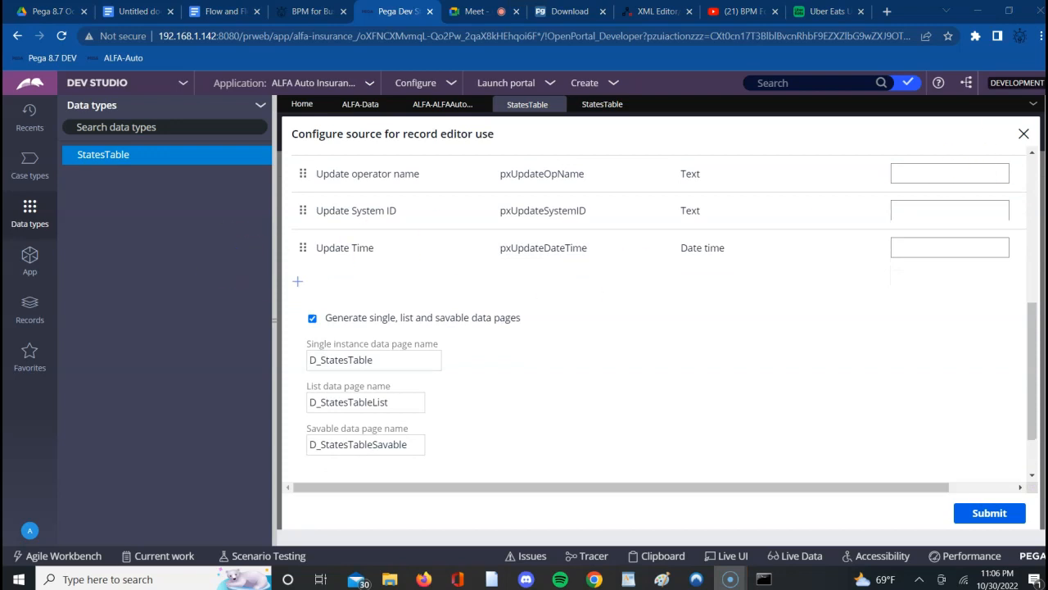
left_click(575, 346)
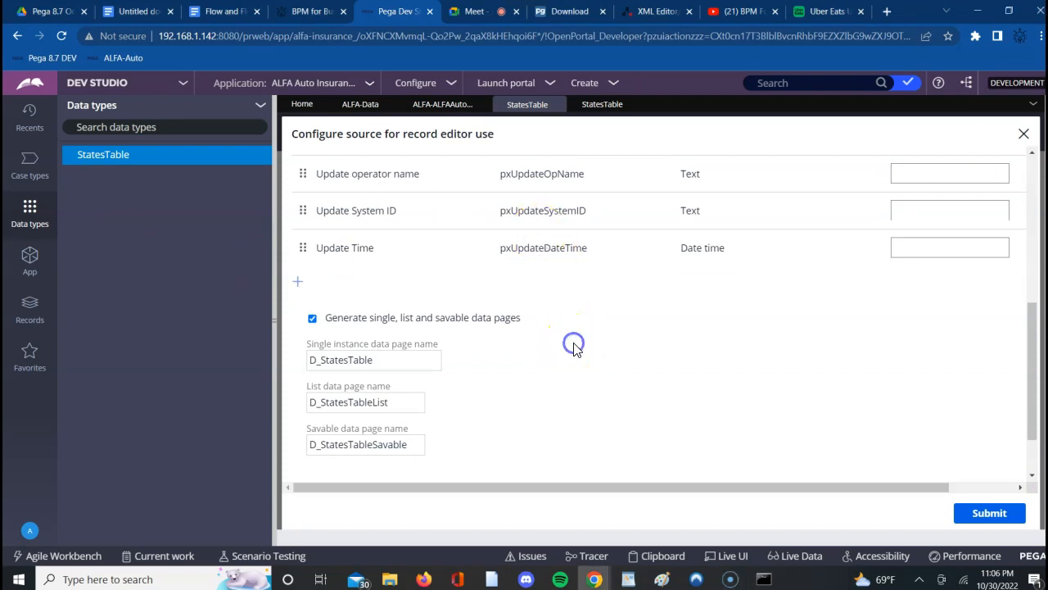
scroll(576, 348, "up", 3)
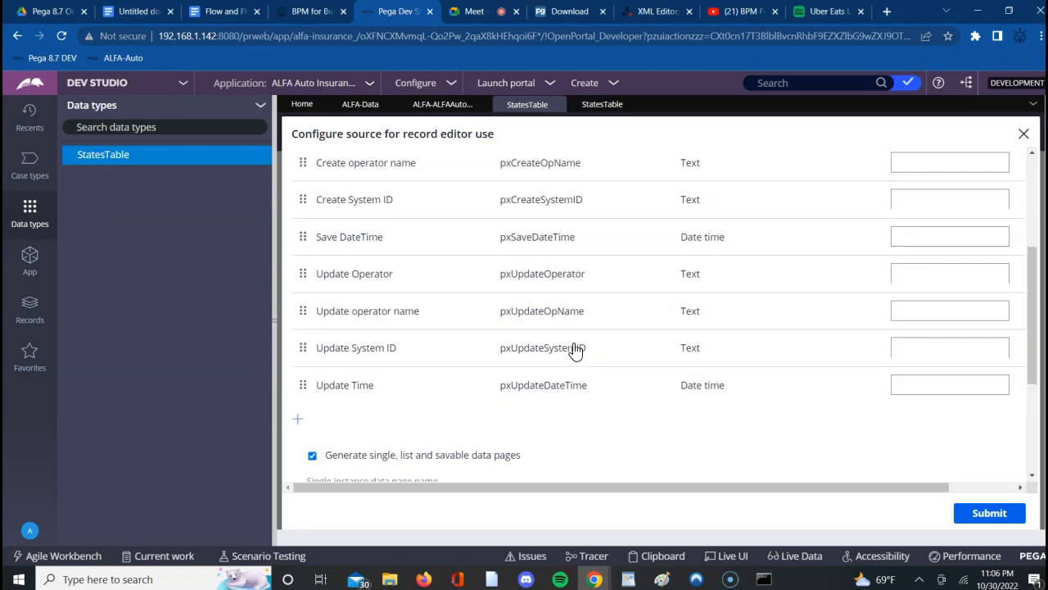
scroll(575, 348, "up", 4)
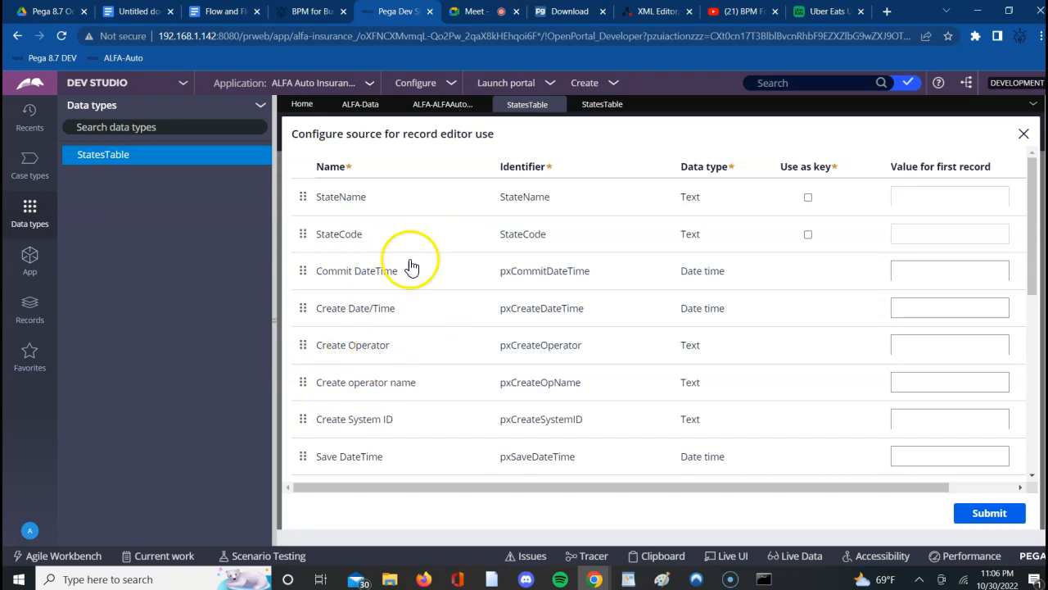
- Switch to the Google Meet call, admit the waiting participant and return to Pega Dev Studio
left_click(483, 15)
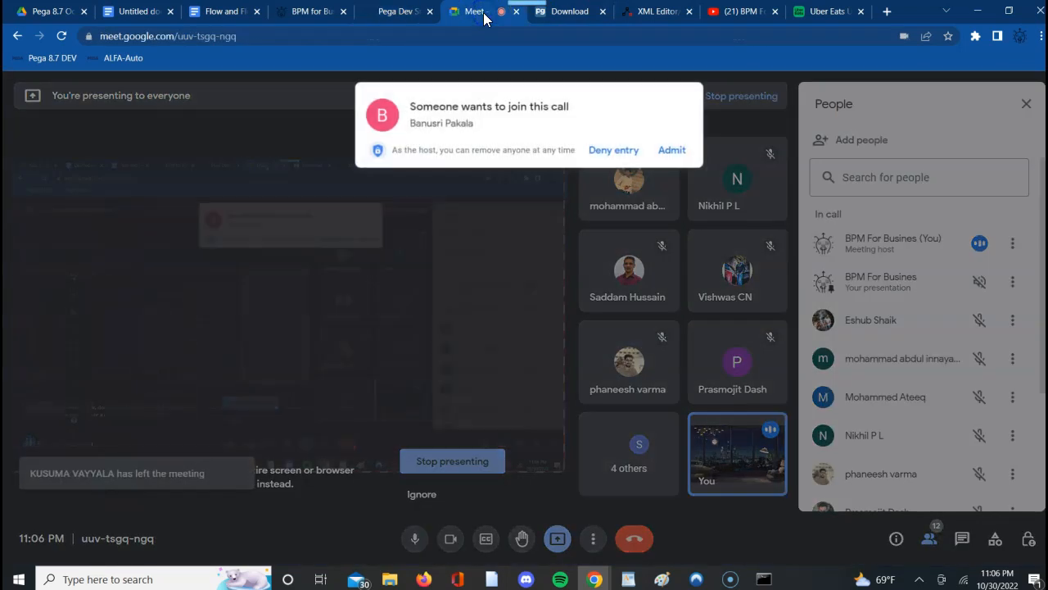
left_click(669, 151)
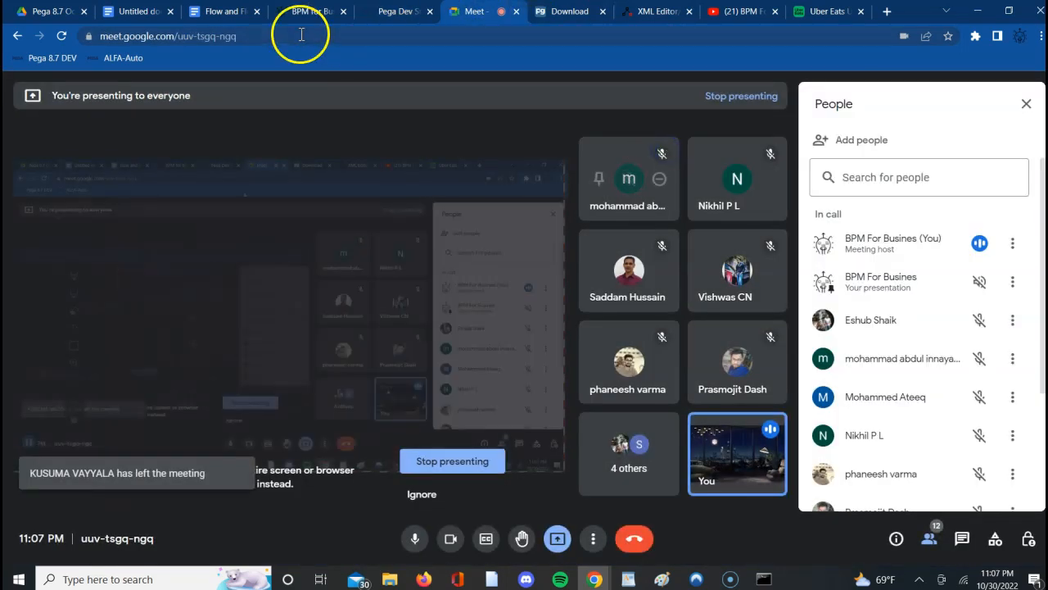
left_click(379, 12)
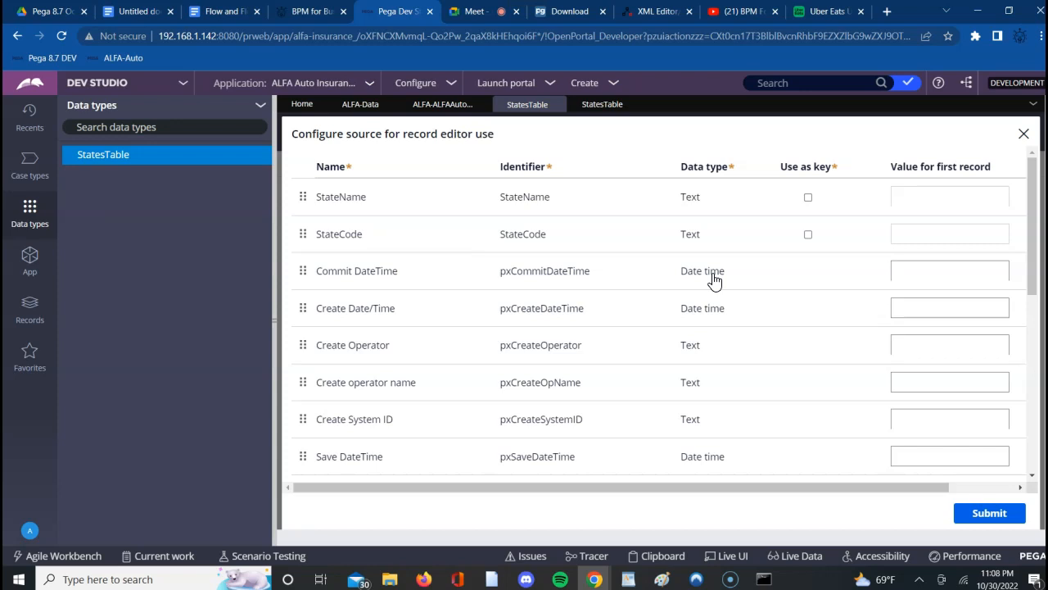
- Set StateCode as the key and submit the source configuration
triple_click(794, 167)
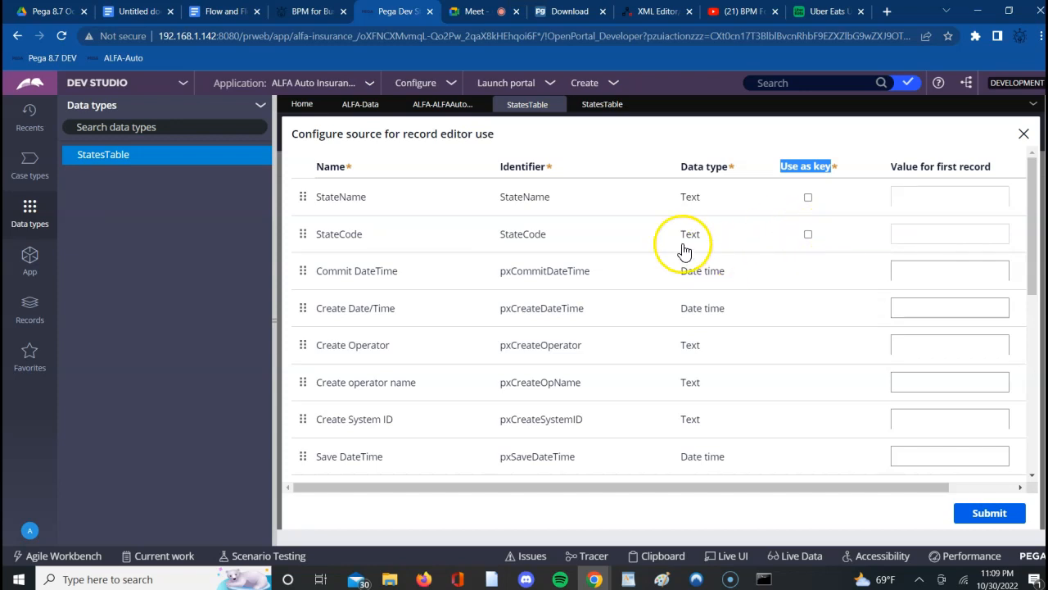
left_click(808, 235)
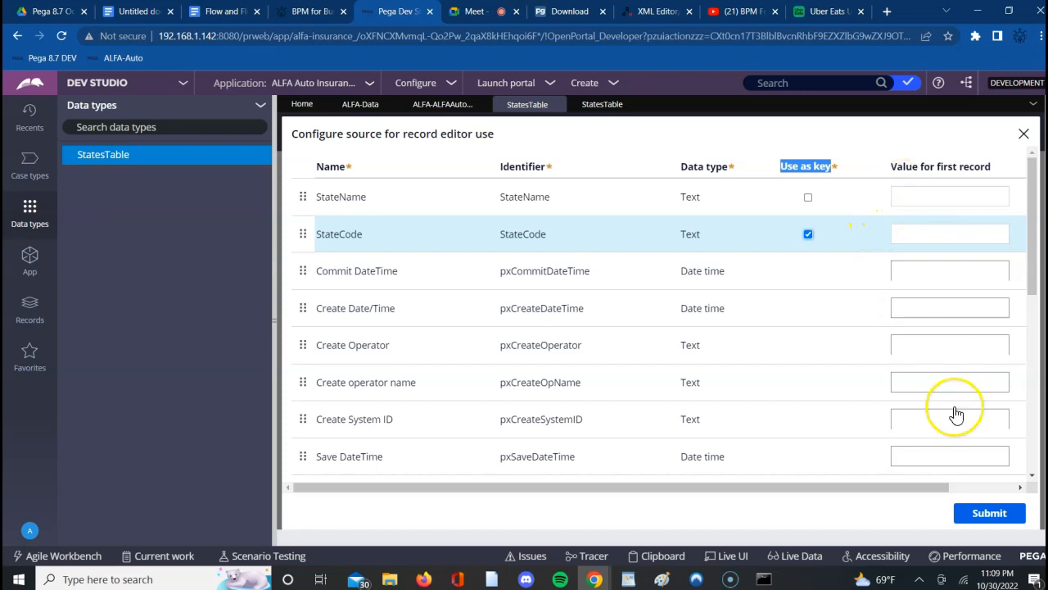
left_click(972, 525)
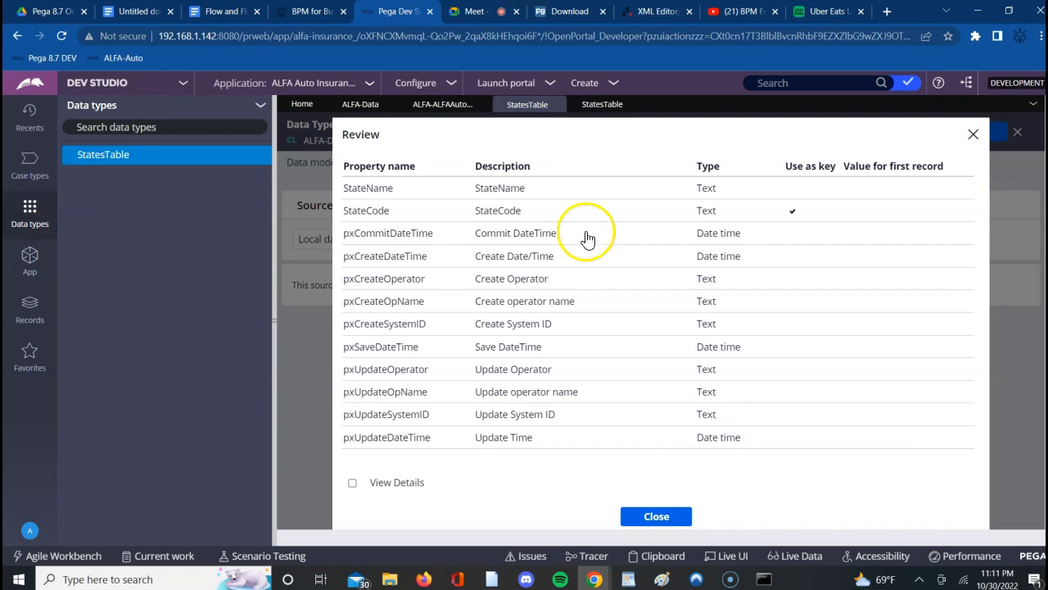
- Check the StateCode row and its key setting in the configuration review
double_click(377, 214)
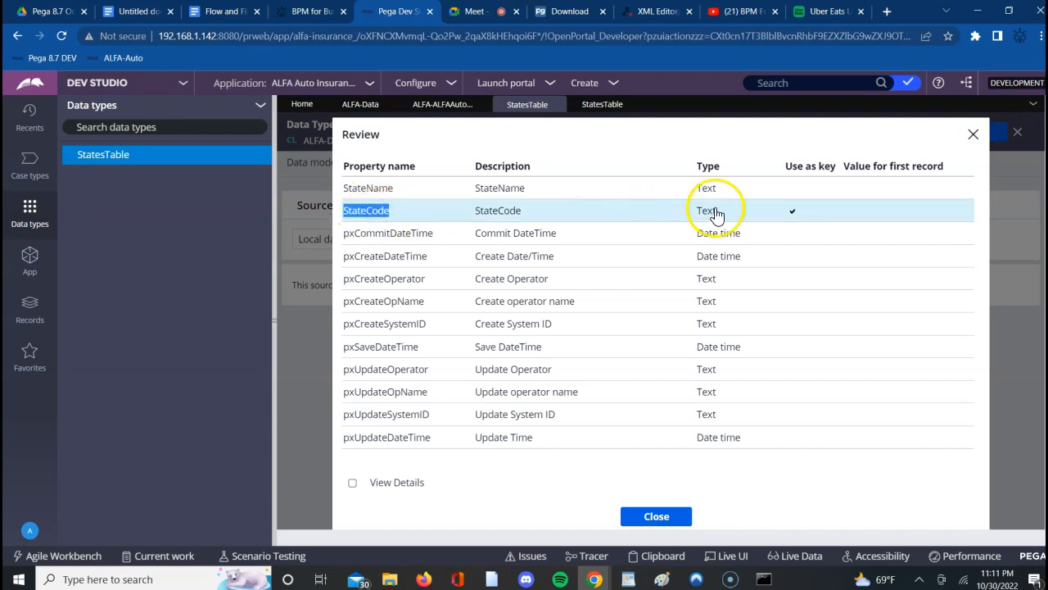
triple_click(806, 168)
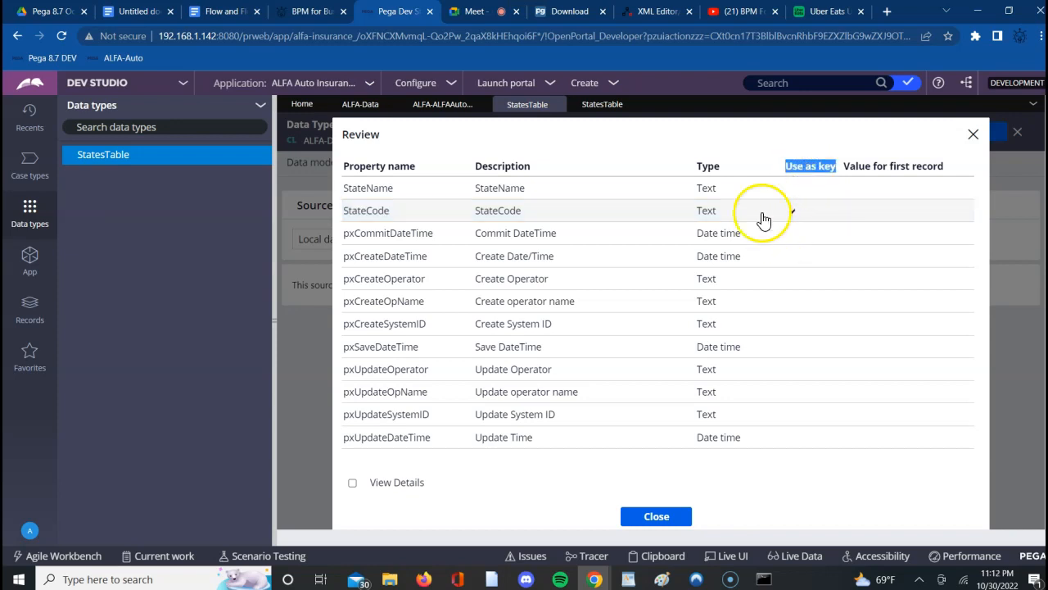
left_click(792, 212)
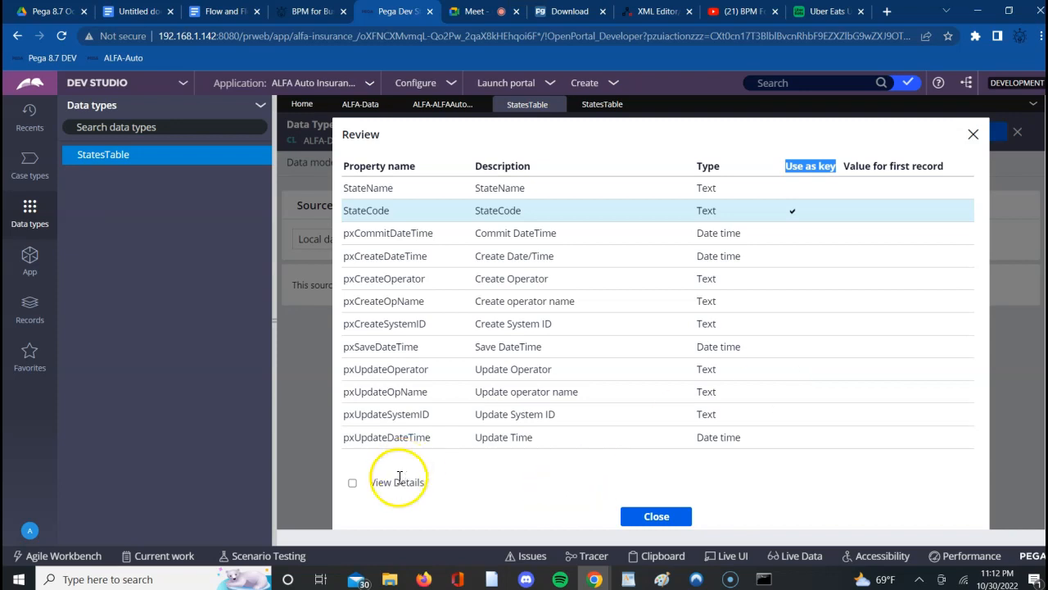
- Show the review details and examine the database table name, mapping rule, report definition and data pages
left_click(353, 484)
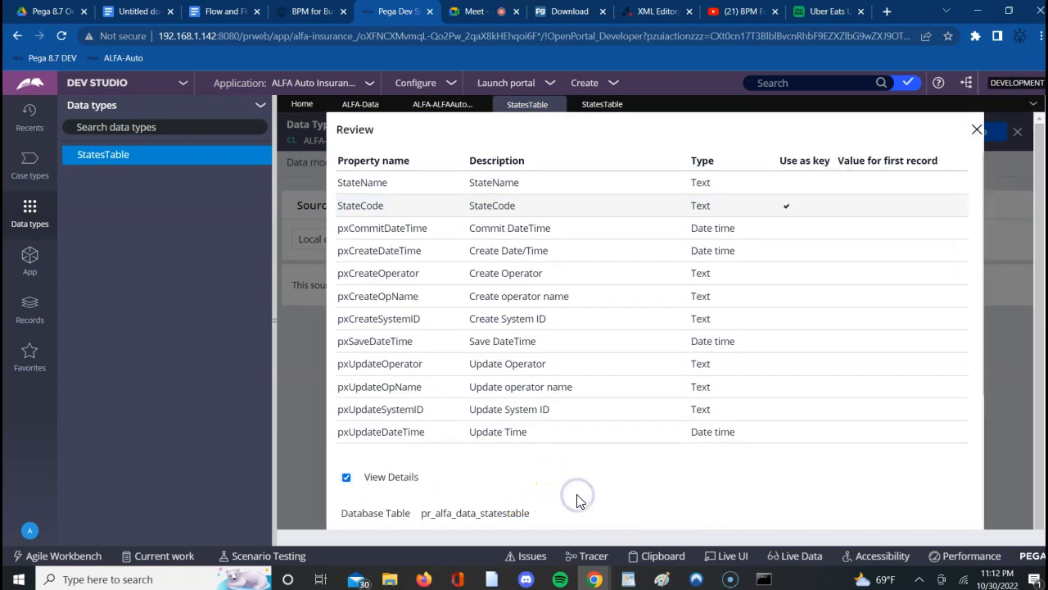
scroll(577, 501, "down", 1)
scroll(577, 501, "down", 5)
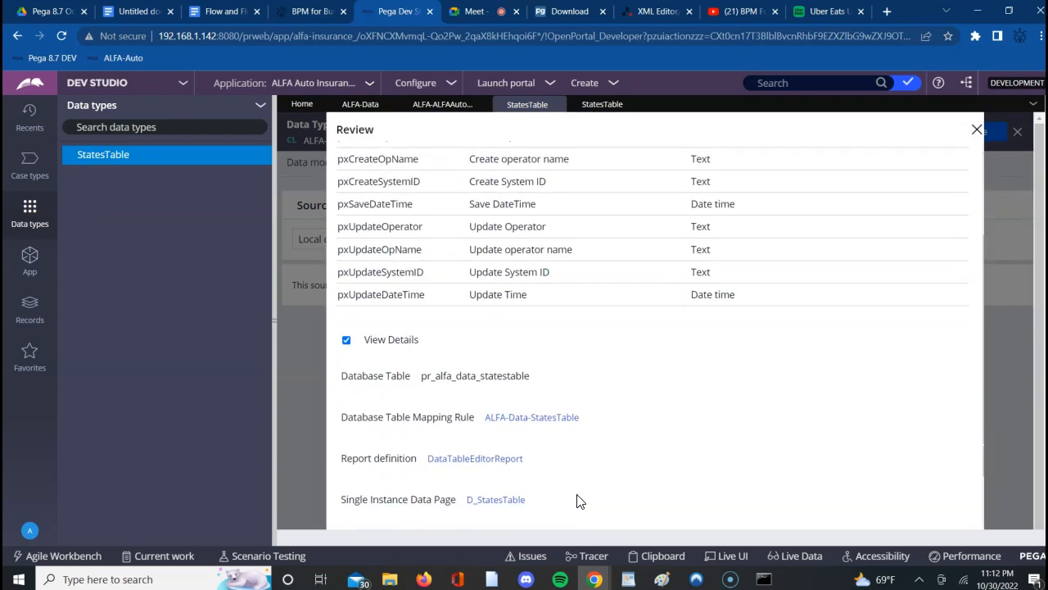
scroll(578, 501, "down", 1)
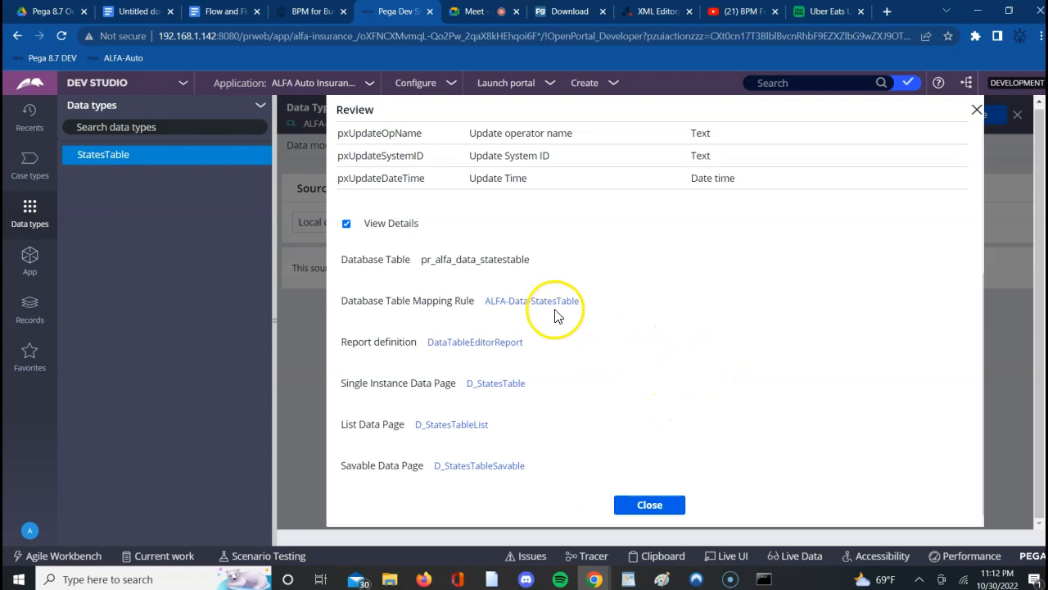
double_click(451, 259)
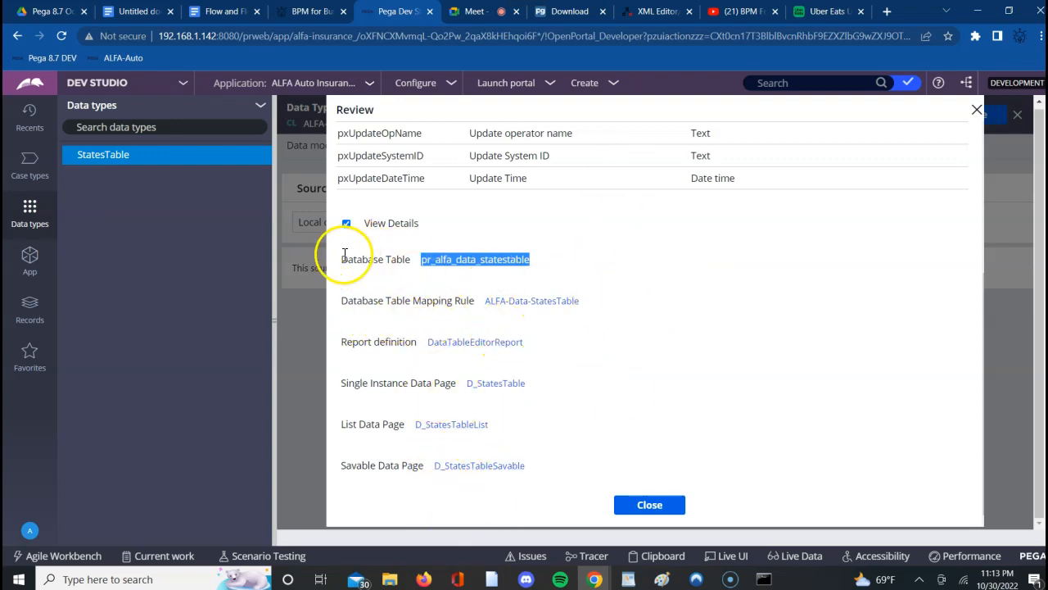
- Copy the database table, mapping rule, report definition and data page details from the review into the Google Docs notes below the org level data class bullet
left_click_drag(340, 261, 524, 473)
key("ctrl+c")
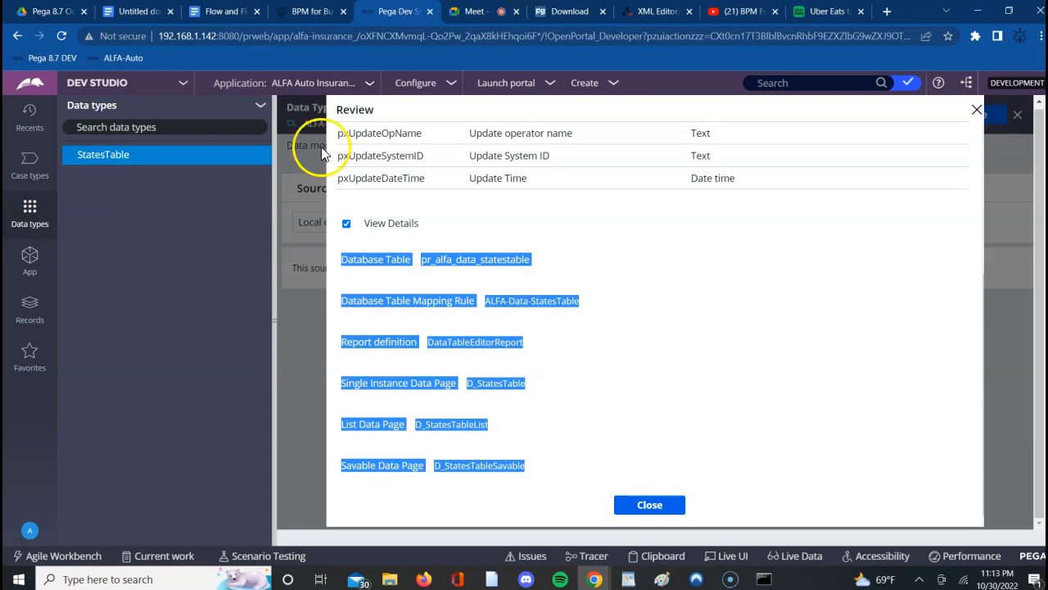
left_click(139, 11)
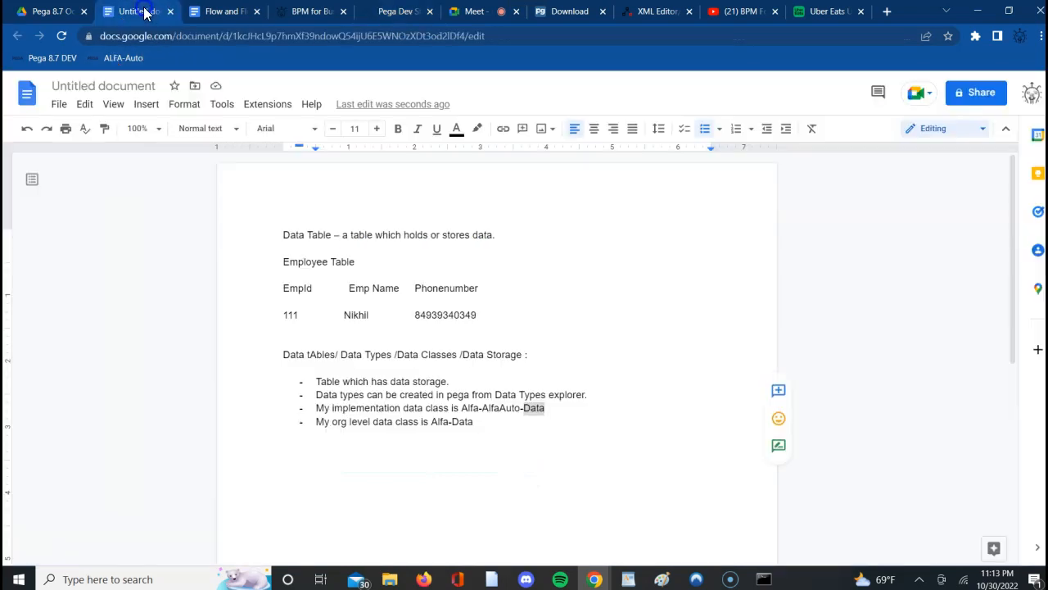
left_click(506, 423)
key("Return")
key("Return")
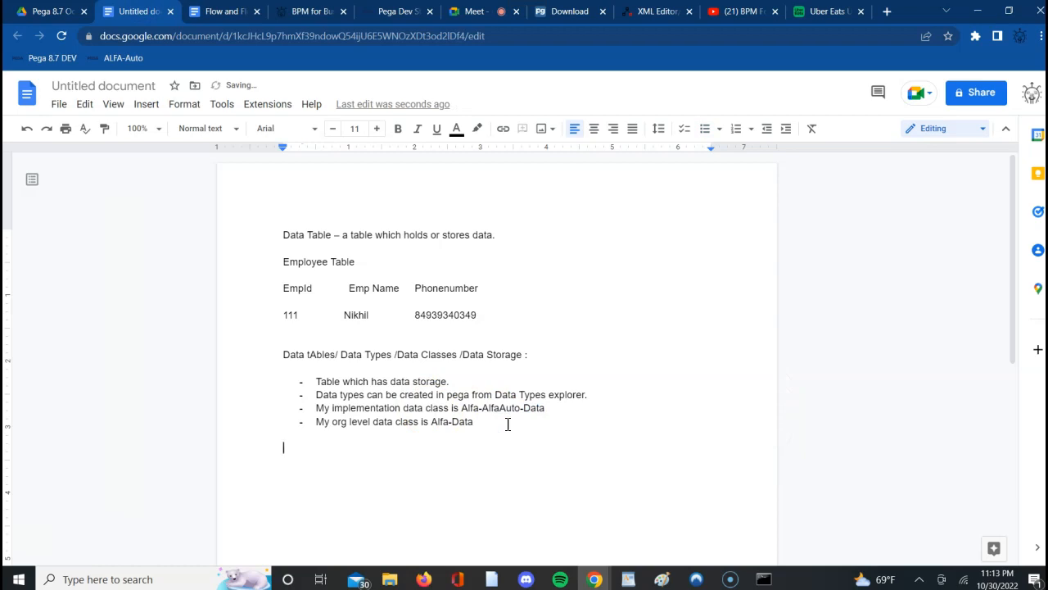
key("ctrl+v")
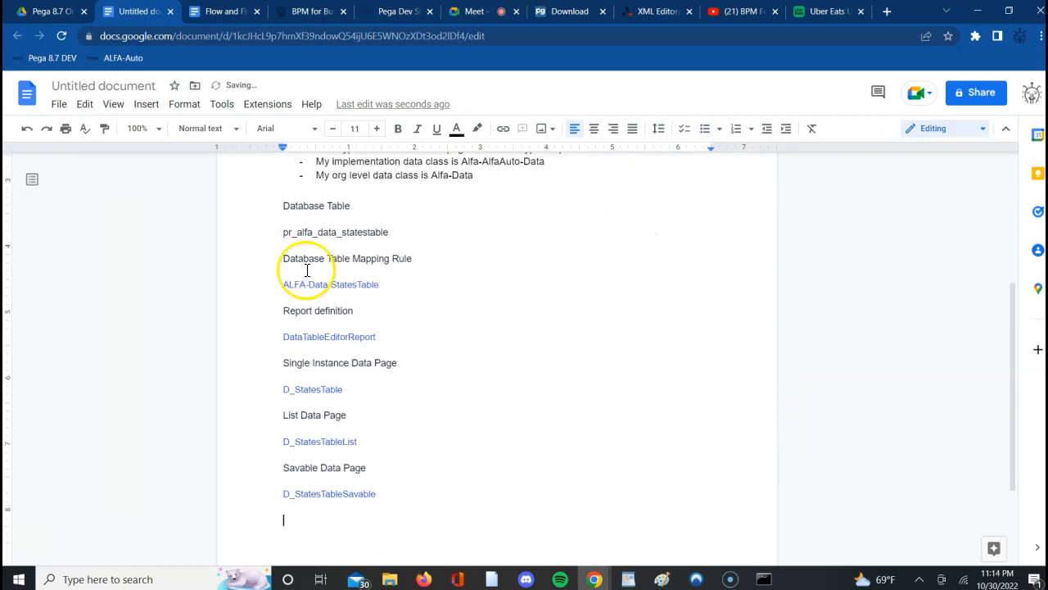
- Return to Pega Dev Studio, look through the configuration review once more and close it
left_click(391, 17)
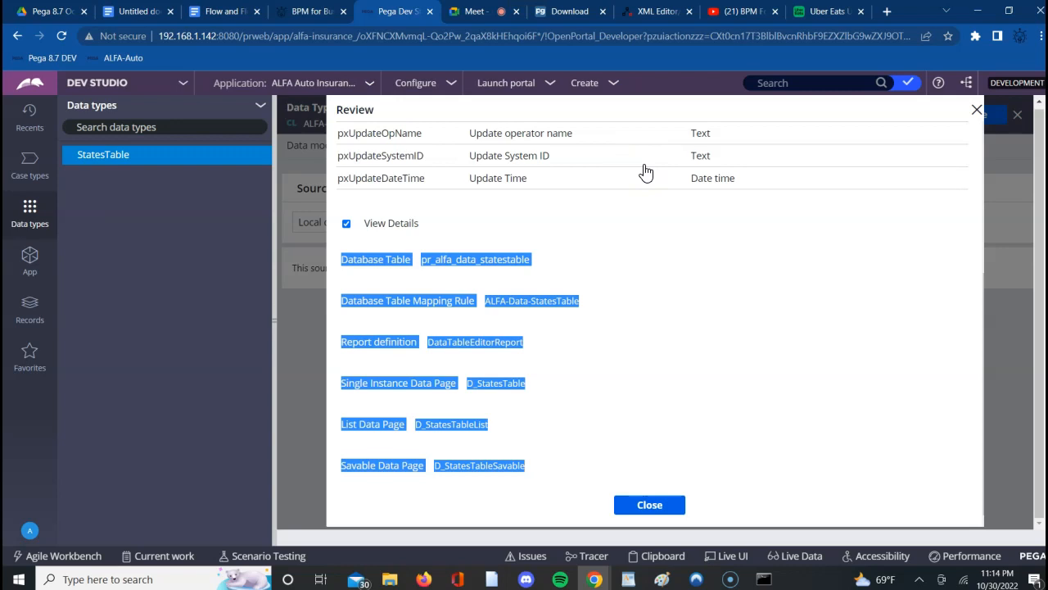
left_click(676, 298)
scroll(770, 346, "up", 5)
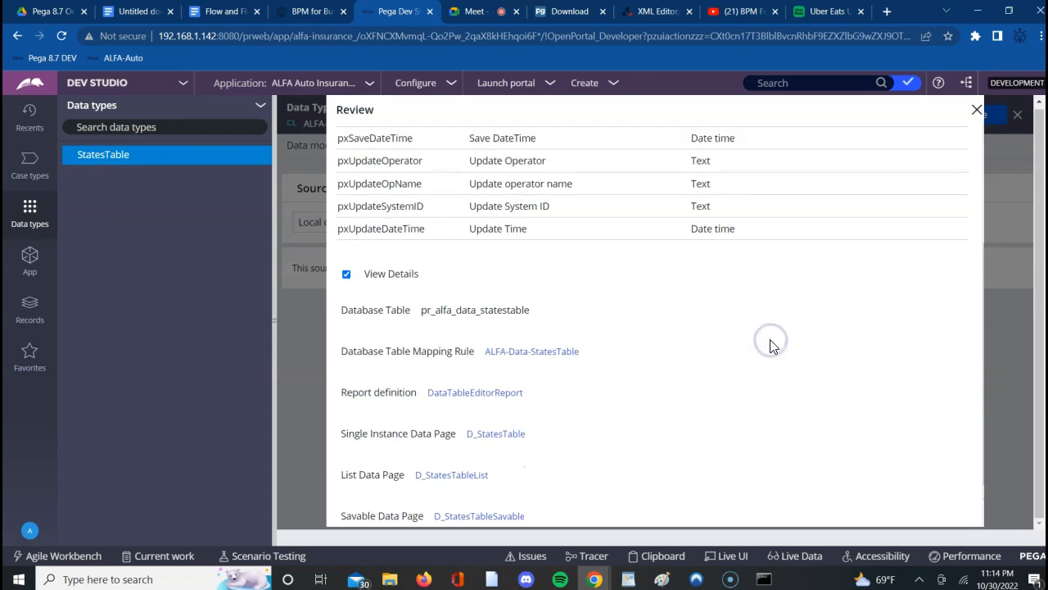
scroll(769, 345, "up", 3)
scroll(770, 346, "down", 4)
scroll(770, 346, "down", 2)
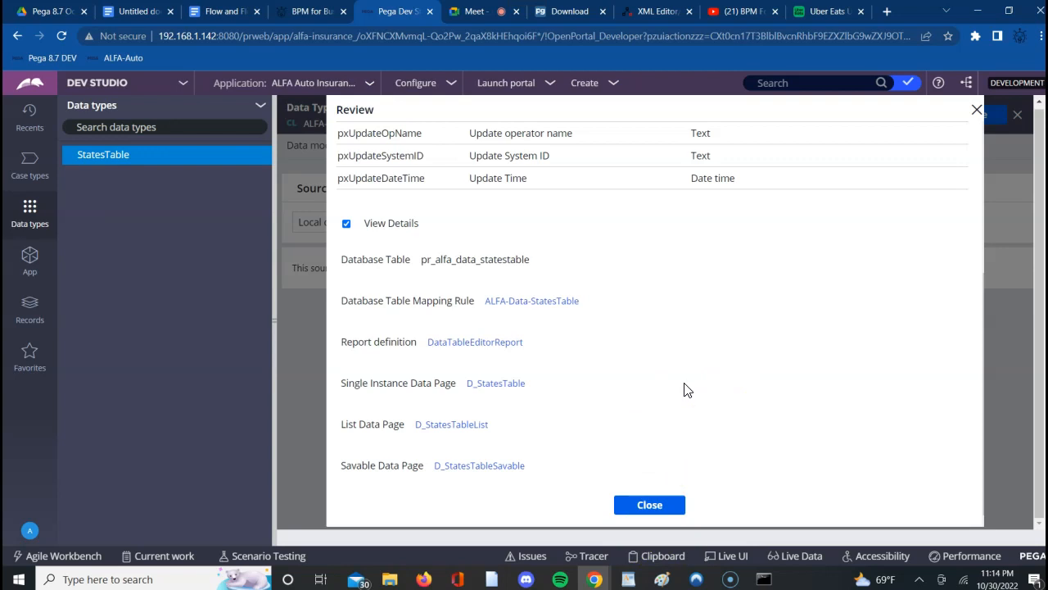
left_click(646, 507)
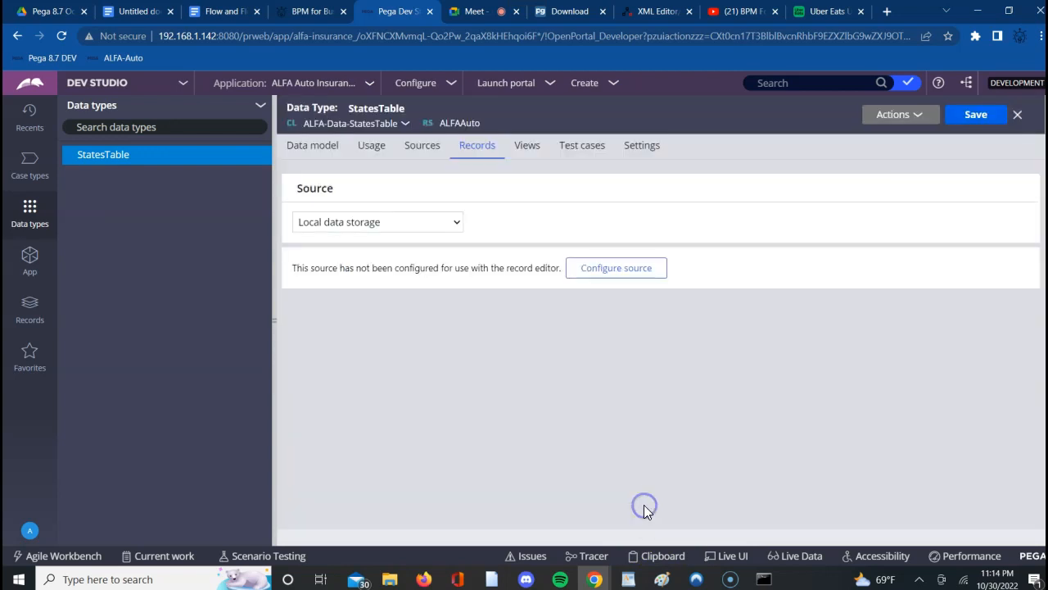
- Save the StatesTable data type with its configured local data storage source
left_click(971, 115)
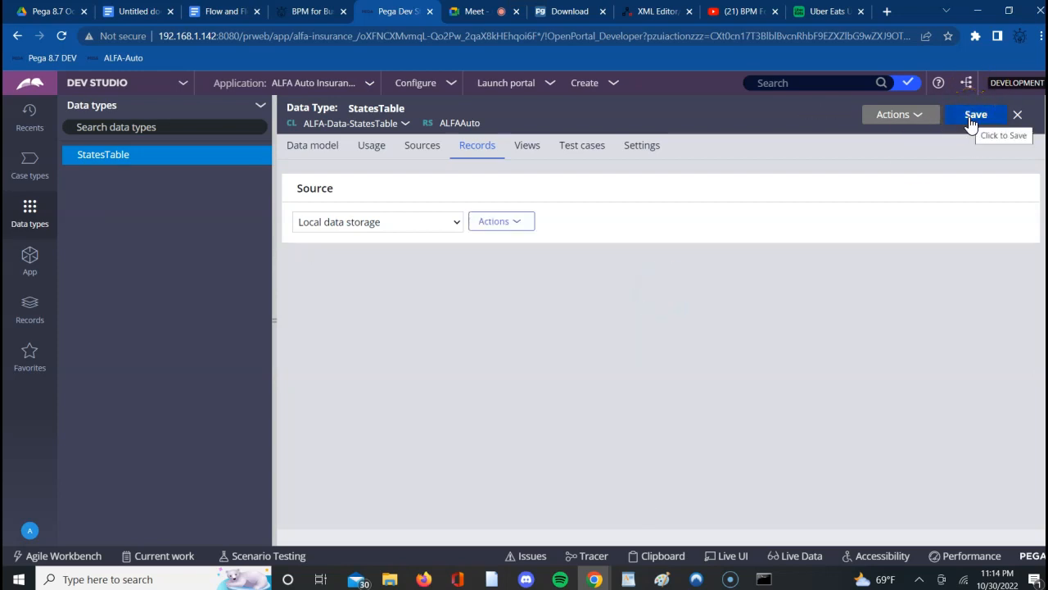
left_click(970, 117)
left_click(974, 117)
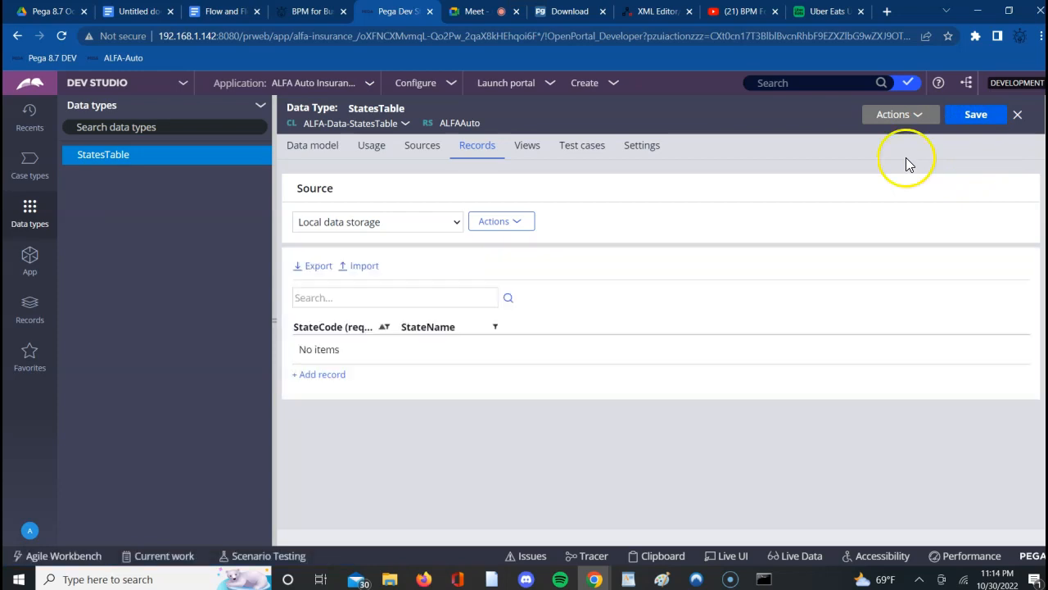
left_click(969, 115)
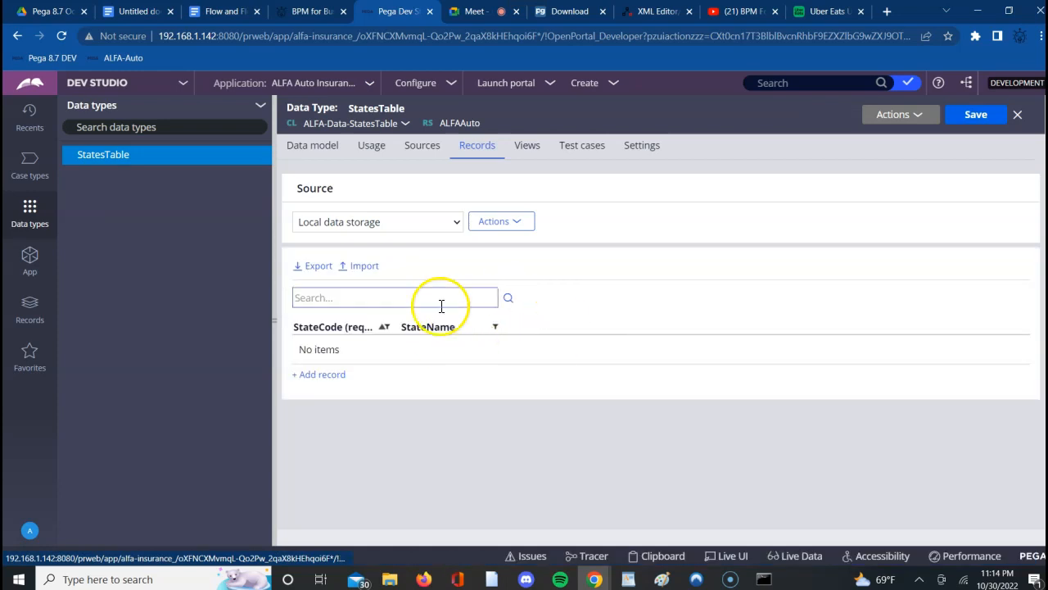
- Add a StatesTable record with StateCode KA and StateName Karnataka
left_click(310, 380)
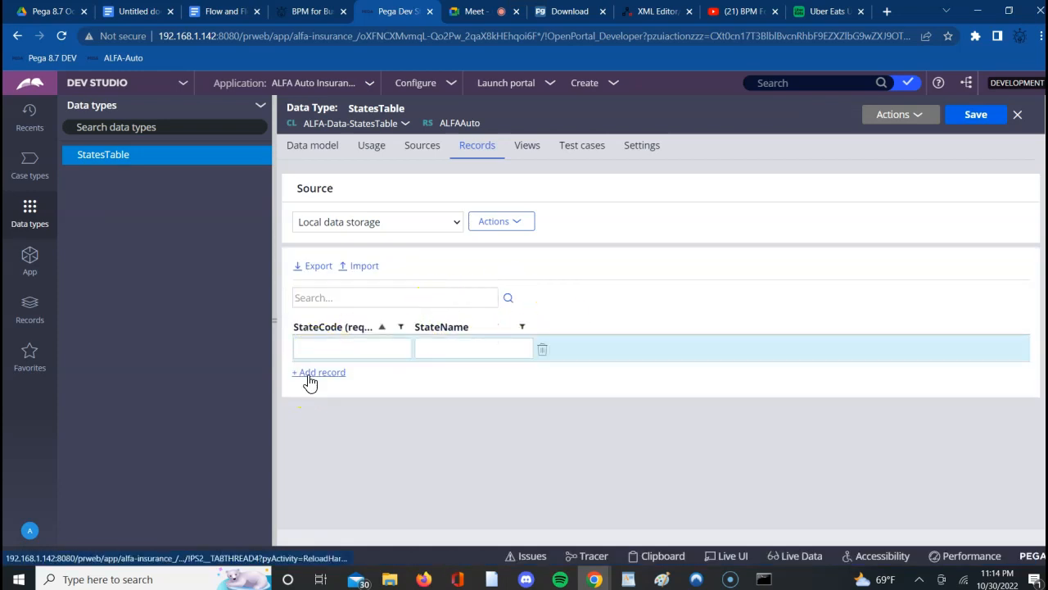
left_click(344, 354)
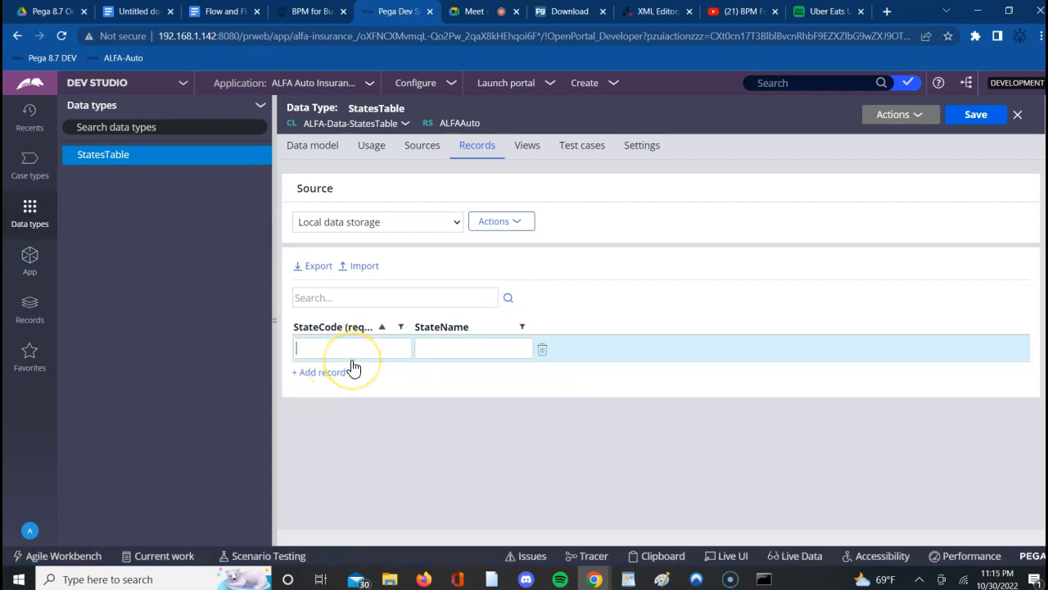
type("KA")
type("Karna")
type("taka")
- Add two more state records: TN with StateName Tamilnadu and TS with StateName Telangana
left_click(323, 373)
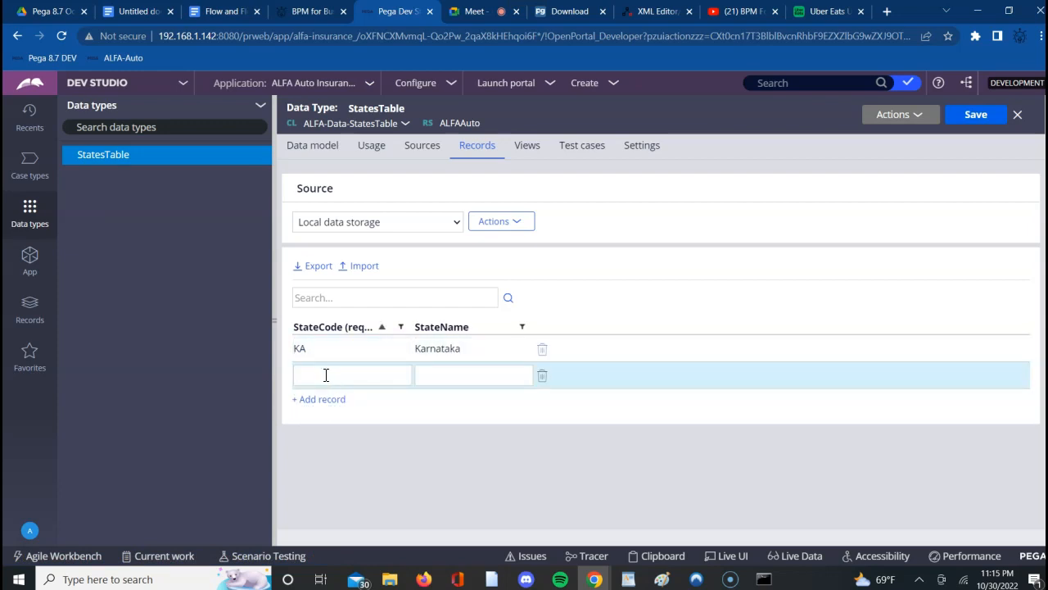
type("TN")
type("Ta")
type("milnadu")
left_click(304, 400)
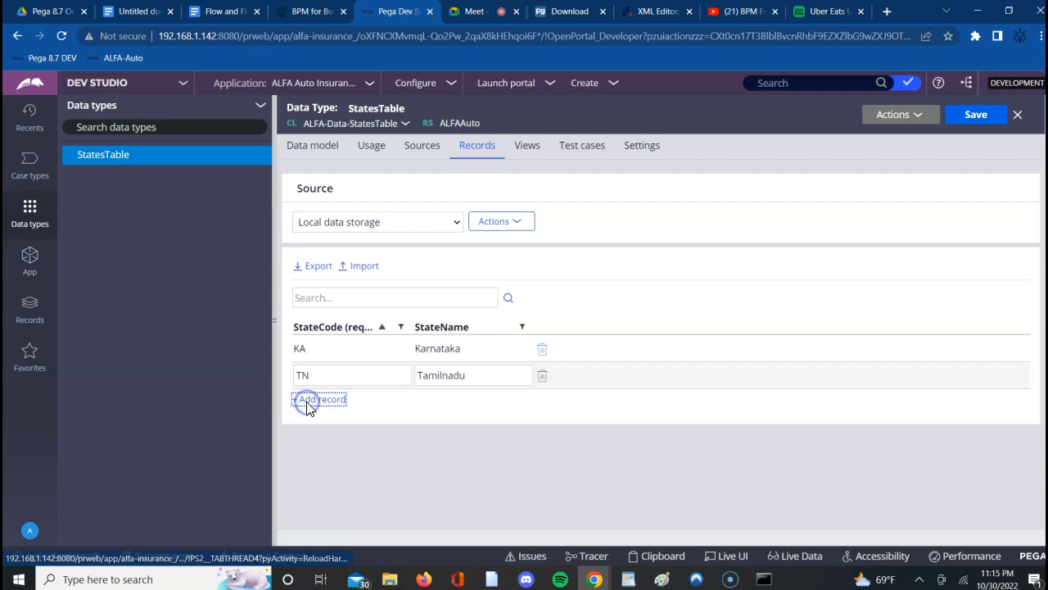
type("TS")
type("Telangana")
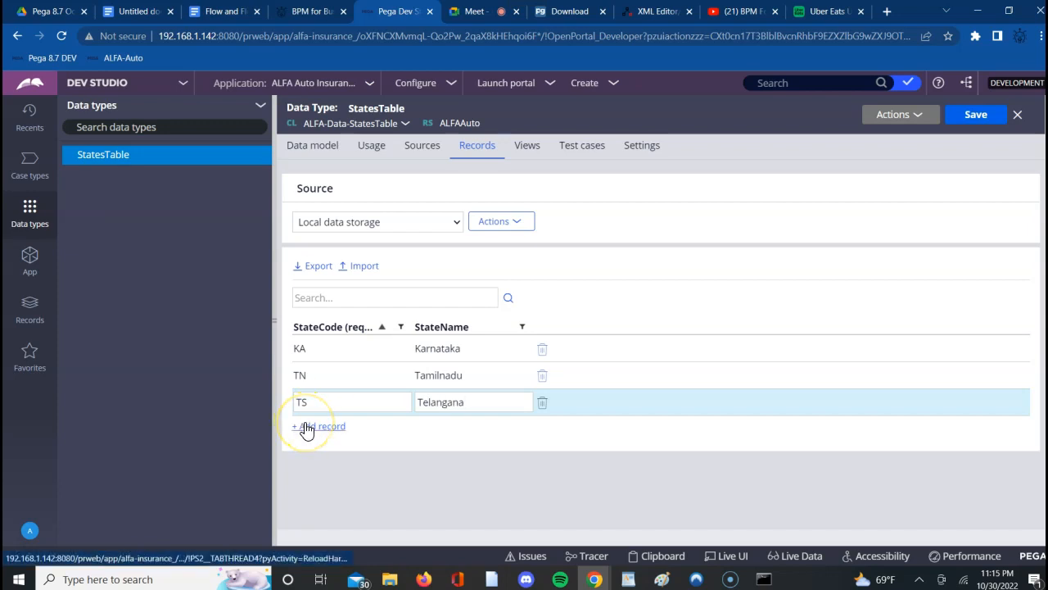
- Add a record with StateCode MH and StateName Maharashtra, and save the data type
left_click(306, 427)
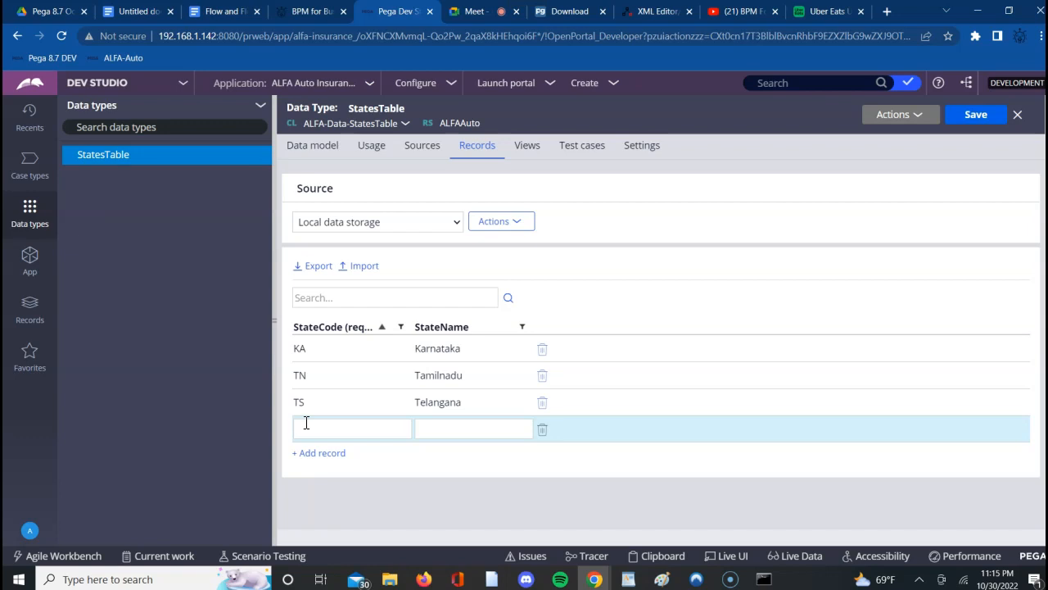
type("MH")
type("M")
type("h")
key("BackSpace")
type("aharashtra")
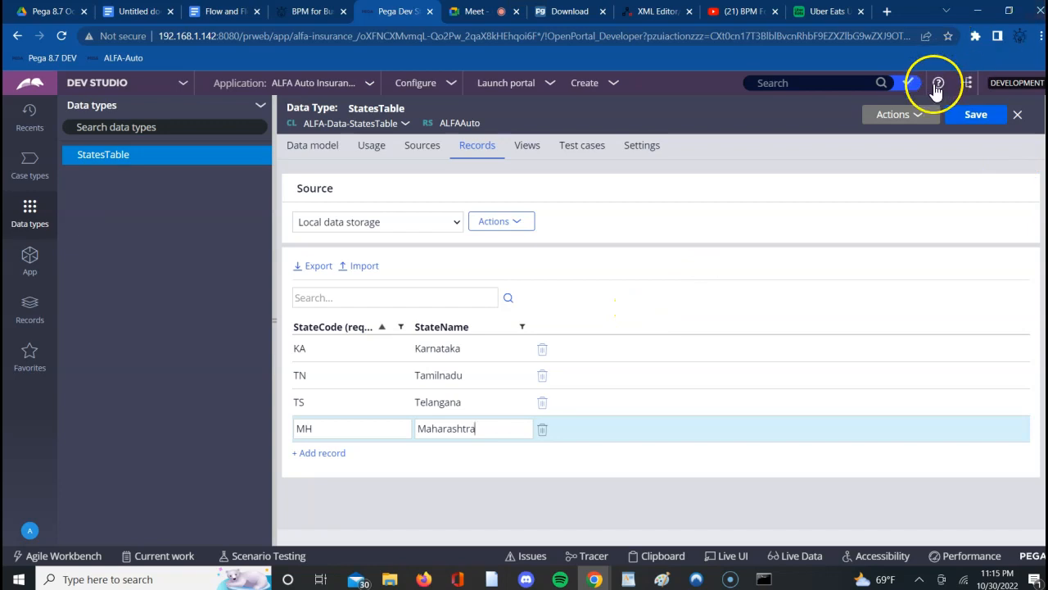
left_click(965, 120)
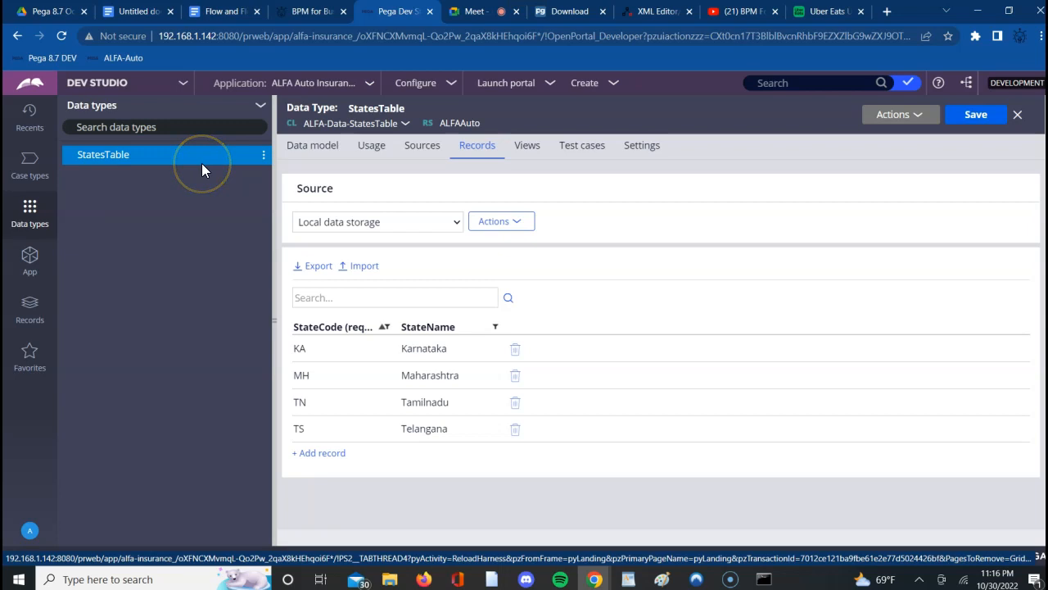
- Switch to the Google Docs notes and review the generated rules list and the Employee Table example's columns and sample row
left_click(135, 11)
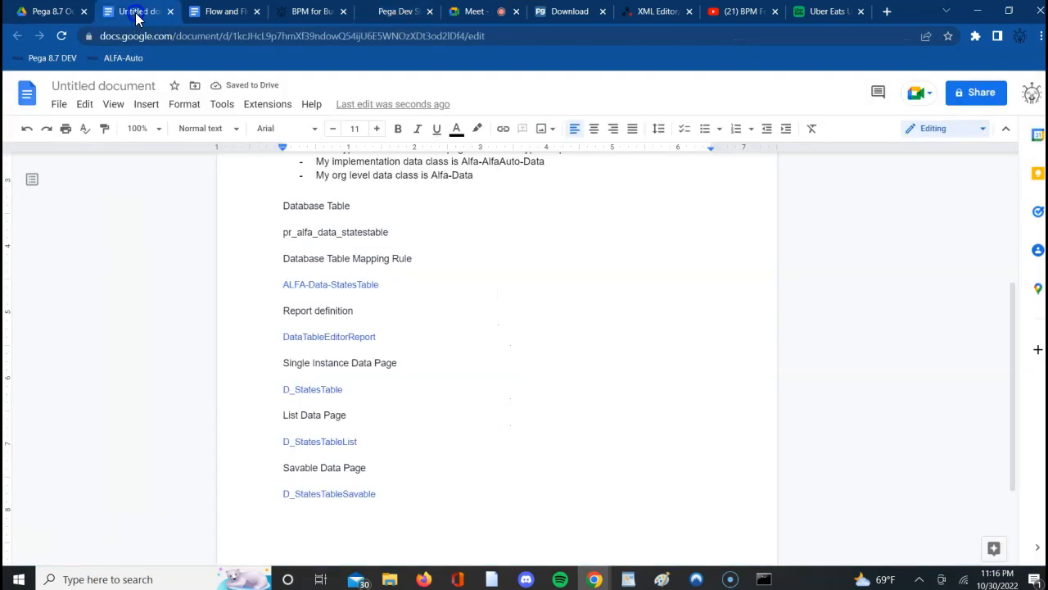
left_click(659, 465)
key("Up")
key("Up")
key("Up")
key("Up")
key("Up")
key("Up")
key("Up")
key("Up")
key("Up")
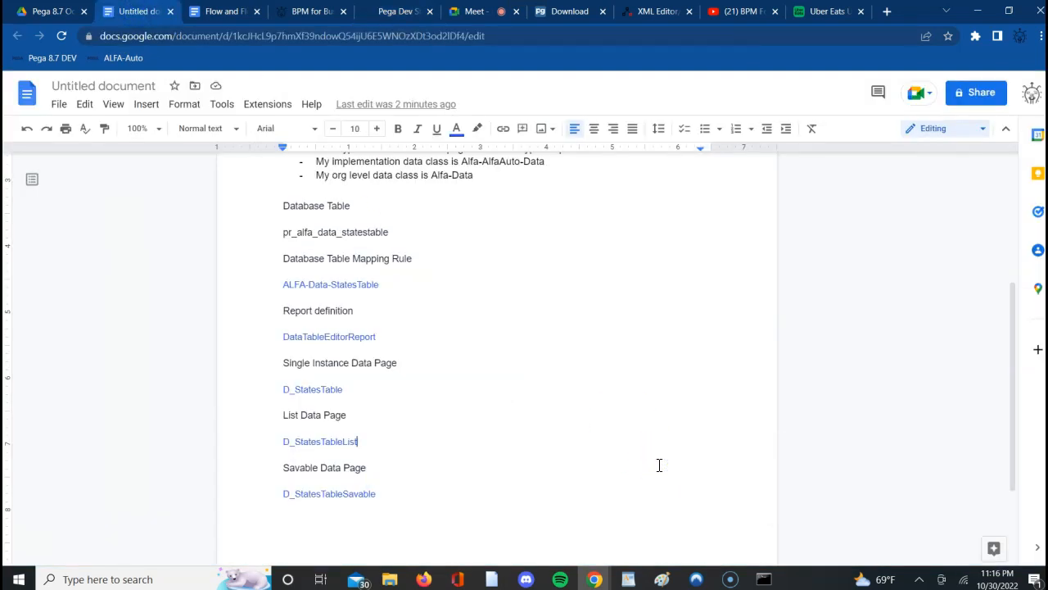
key("Up")
key("Up")
key("Up")
key("Up")
key("Up")
key("Up")
key("Up")
key("Up")
key("Up")
key("Up")
key("Up")
key("Up")
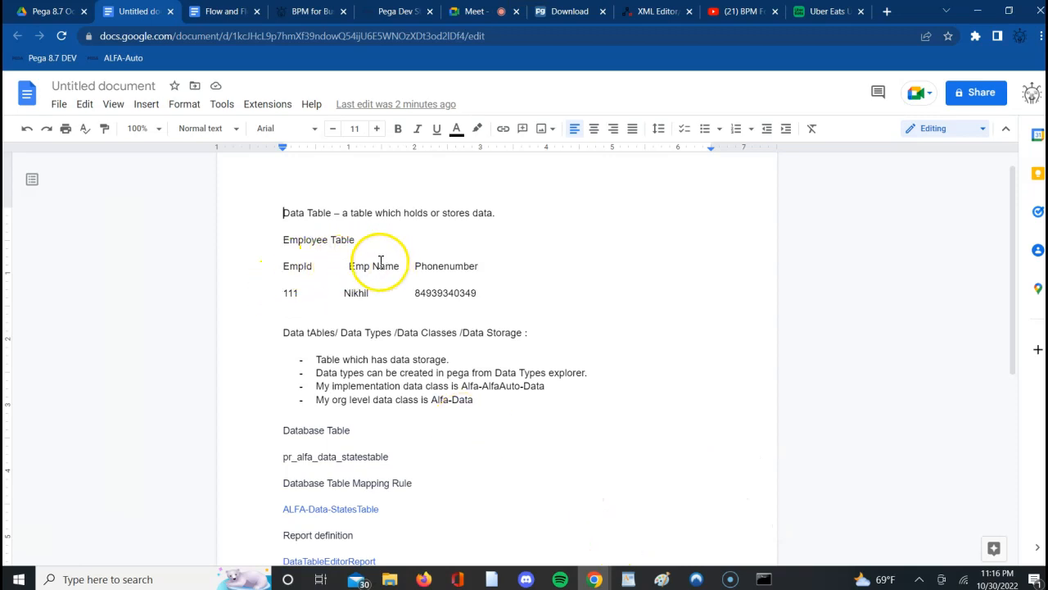
double_click(296, 265)
double_click(374, 266)
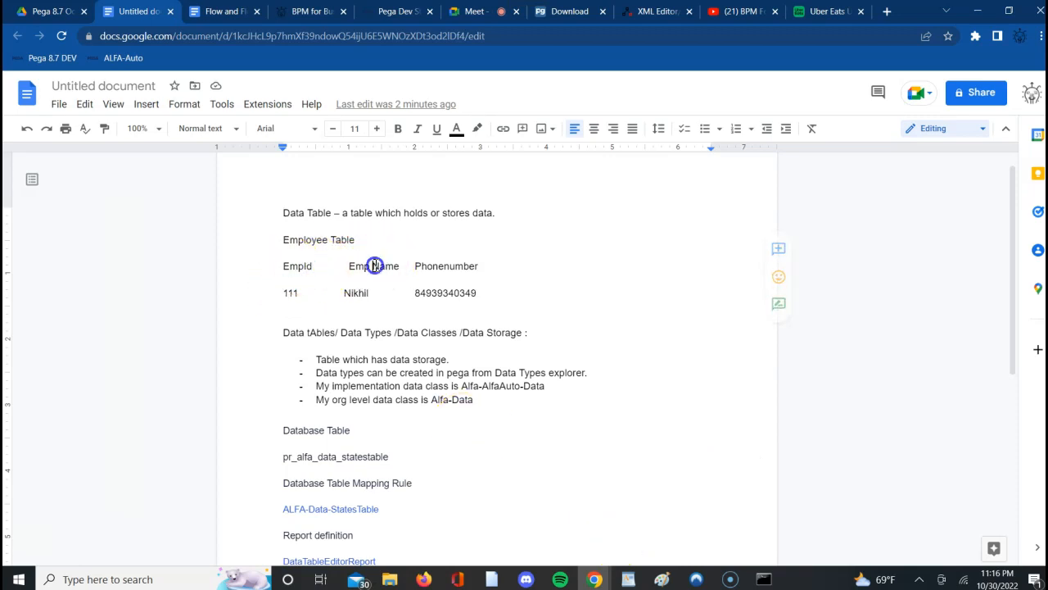
double_click(437, 265)
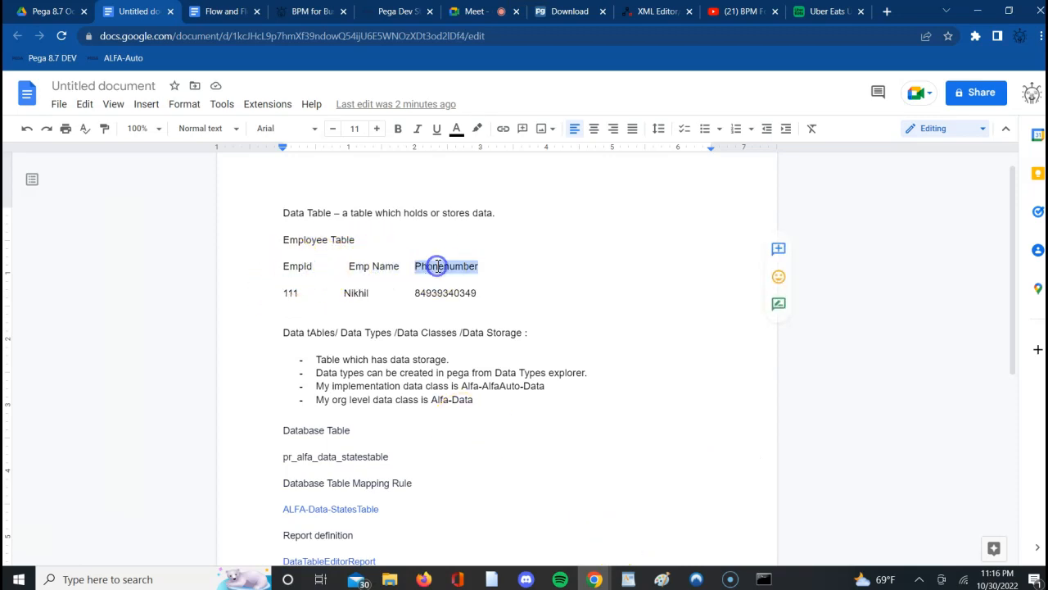
triple_click(281, 299)
left_click_drag(281, 298, 382, 264)
left_click(504, 235)
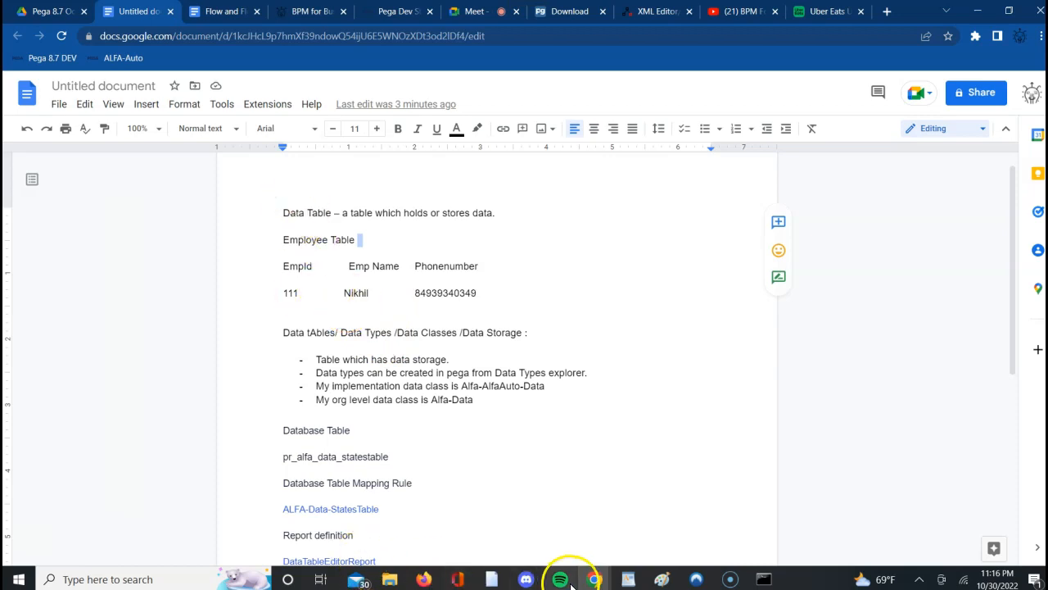
- Return to Pega Dev Studio and look at the Data types explorer's options, including the one for adding a data type
left_click(398, 12)
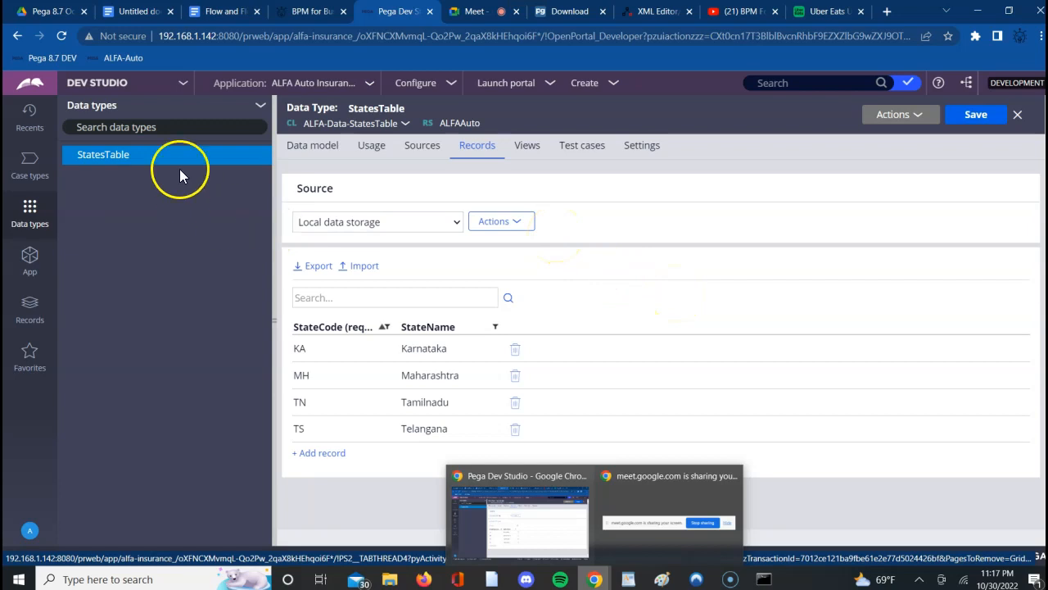
left_click(260, 106)
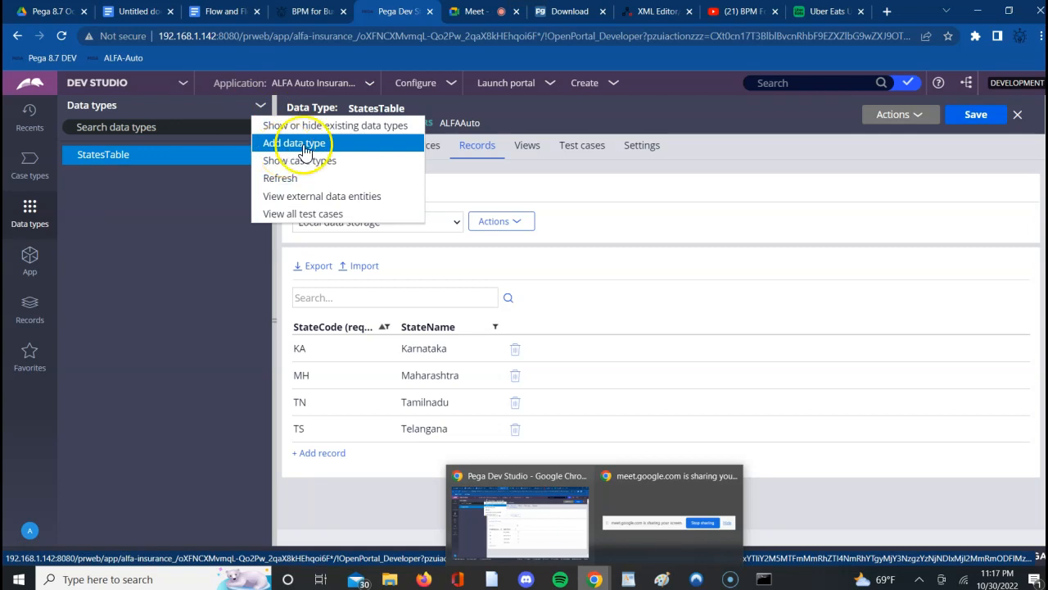
left_click(664, 191)
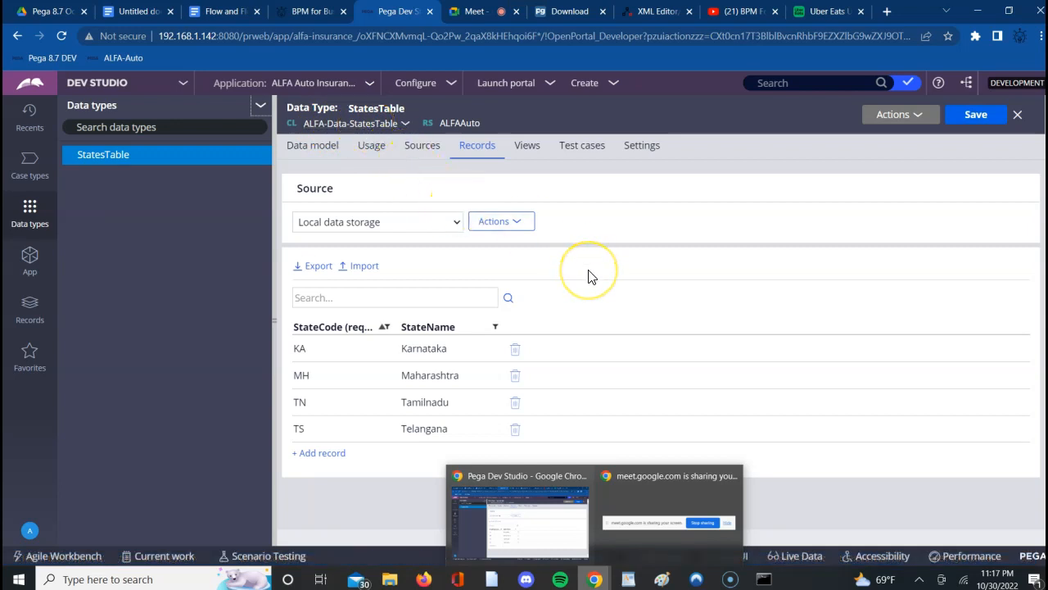
- Open the ALFA-Data-StatesTable class record and examine its keys and class inheritance
left_click(378, 130)
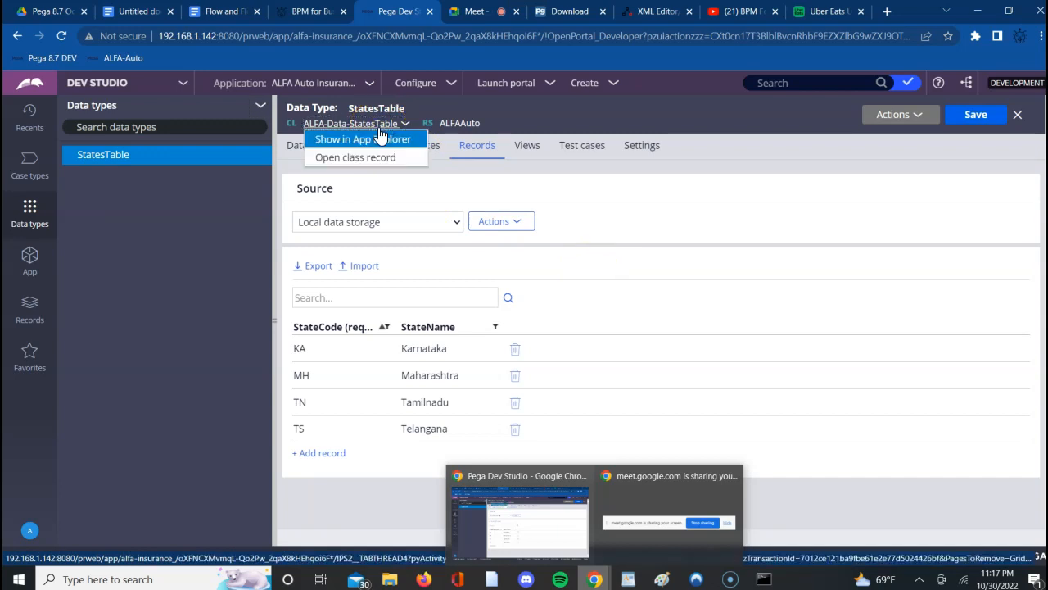
left_click(362, 167)
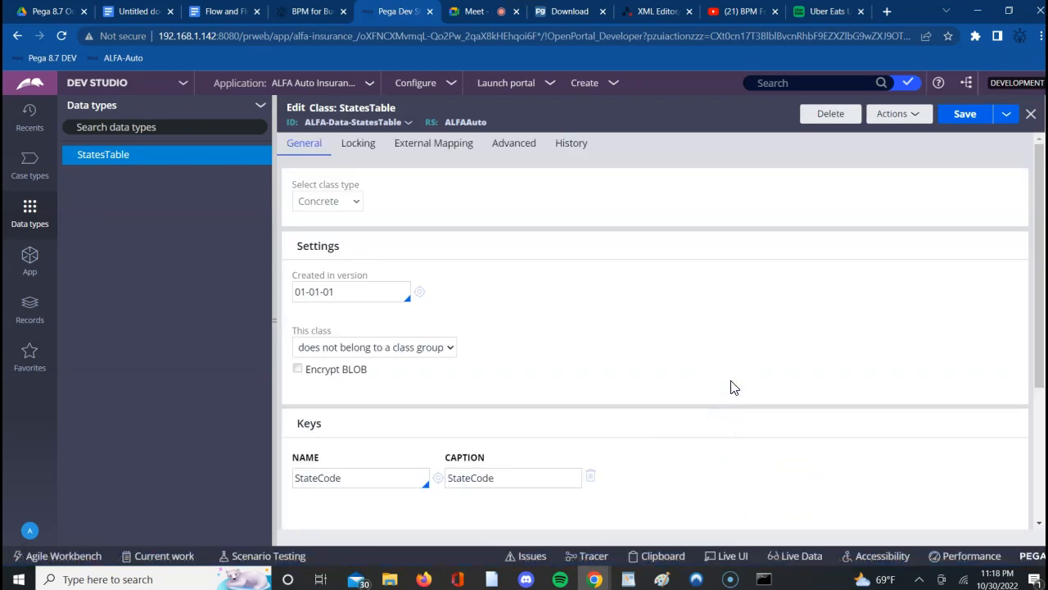
scroll(733, 388, "down", 3)
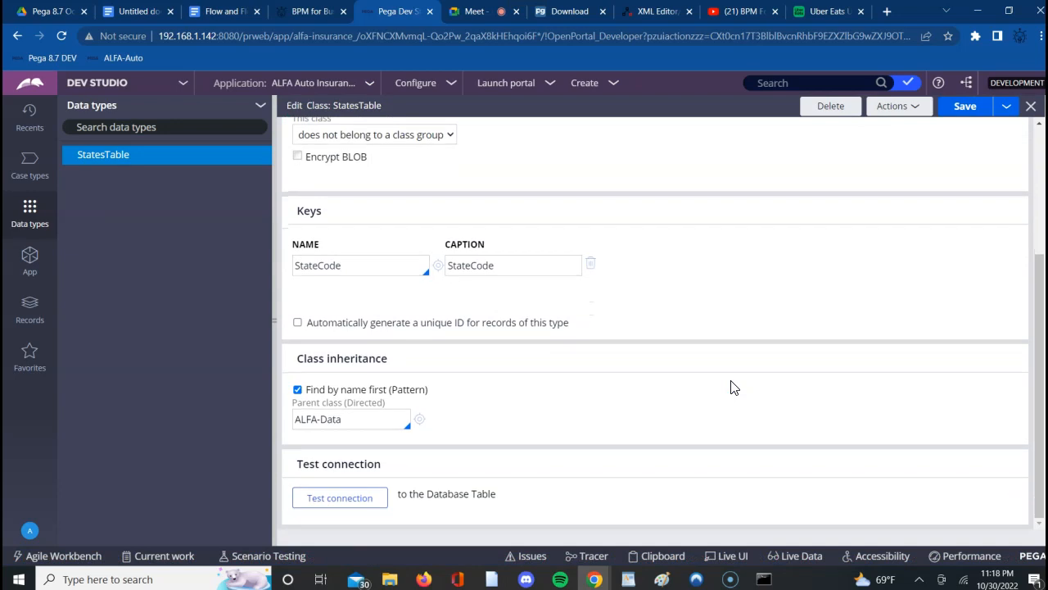
- Test the class's connection to the database table and check the mapped table name in the results
left_click(355, 501)
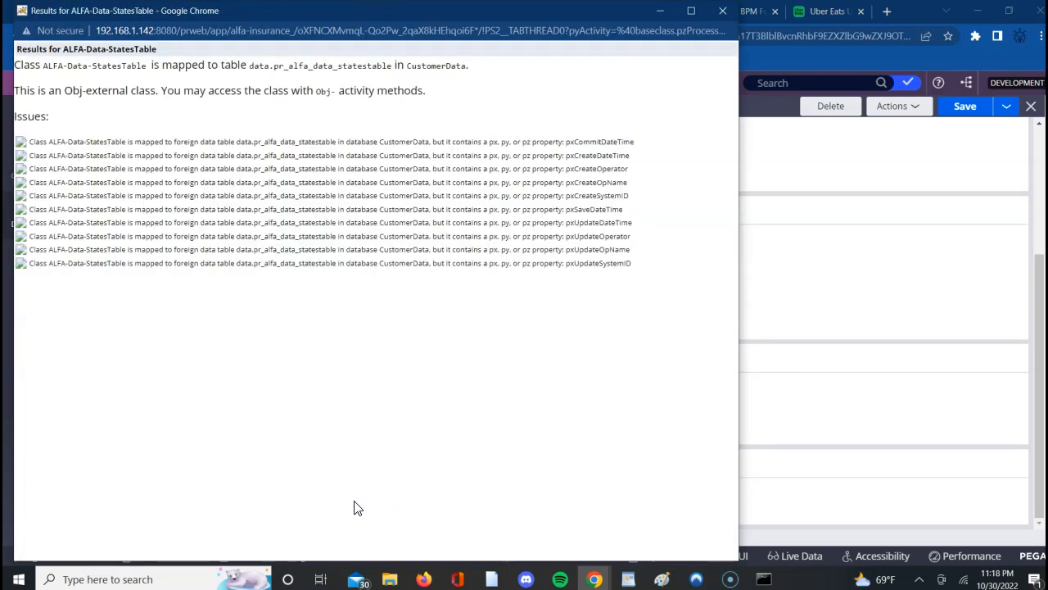
triple_click(304, 67)
double_click(304, 68)
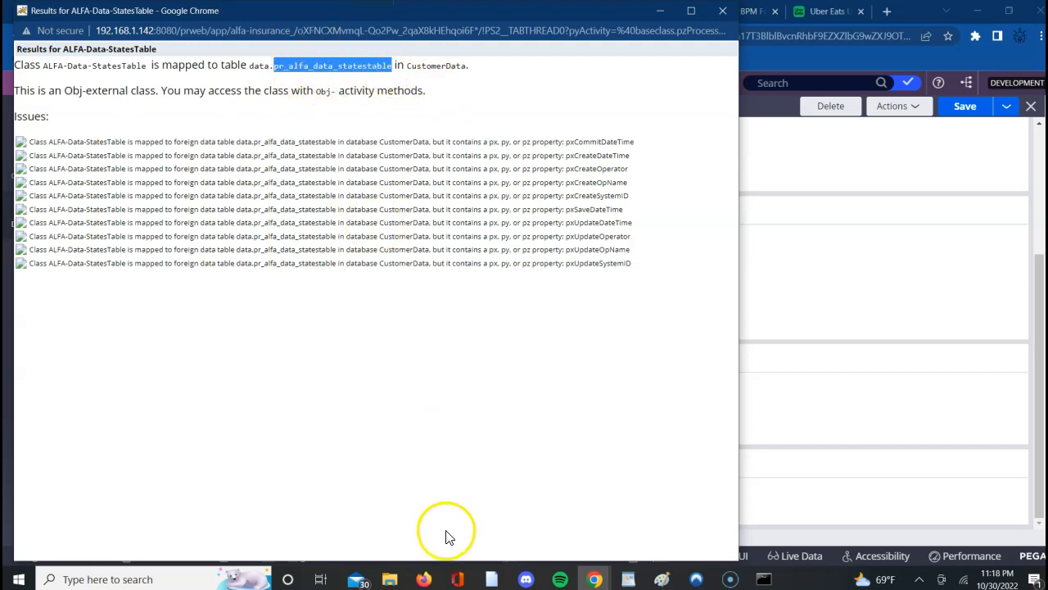
- Try to launch pgAdmin 4 v6 from the Windows search
left_click(22, 579)
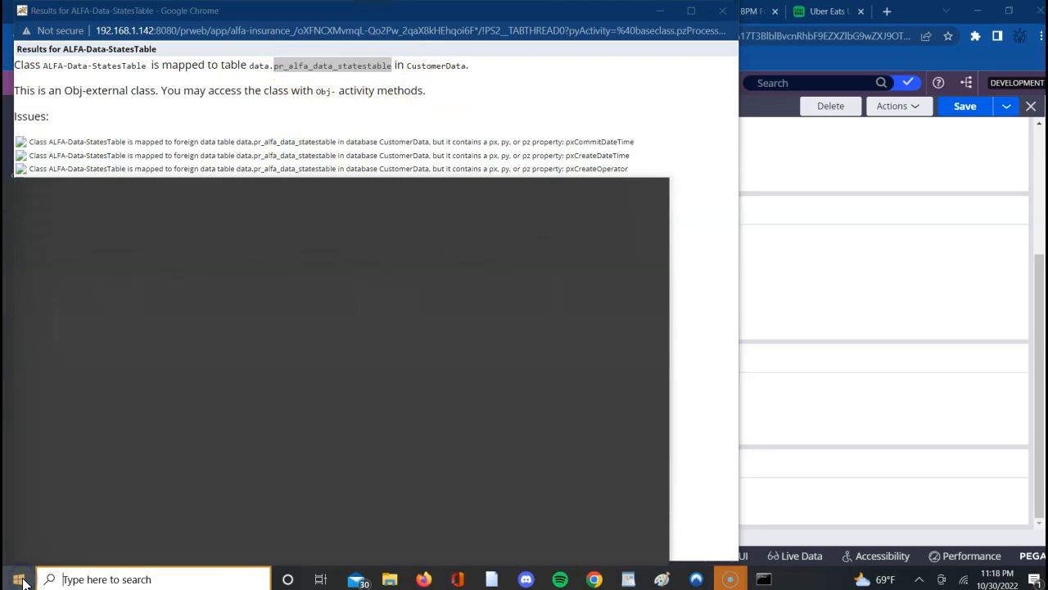
type("p")
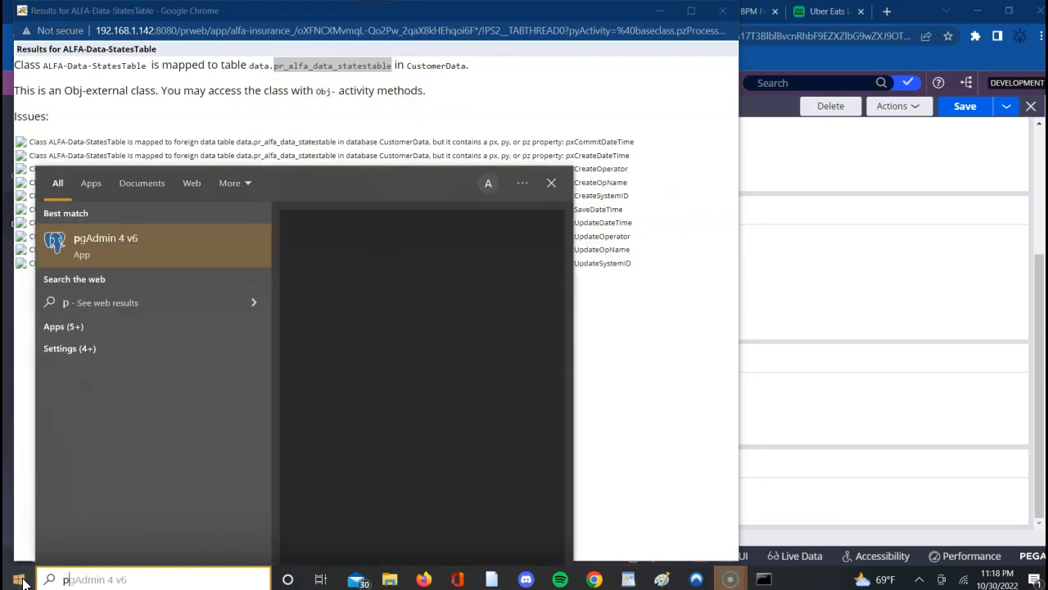
key("Return")
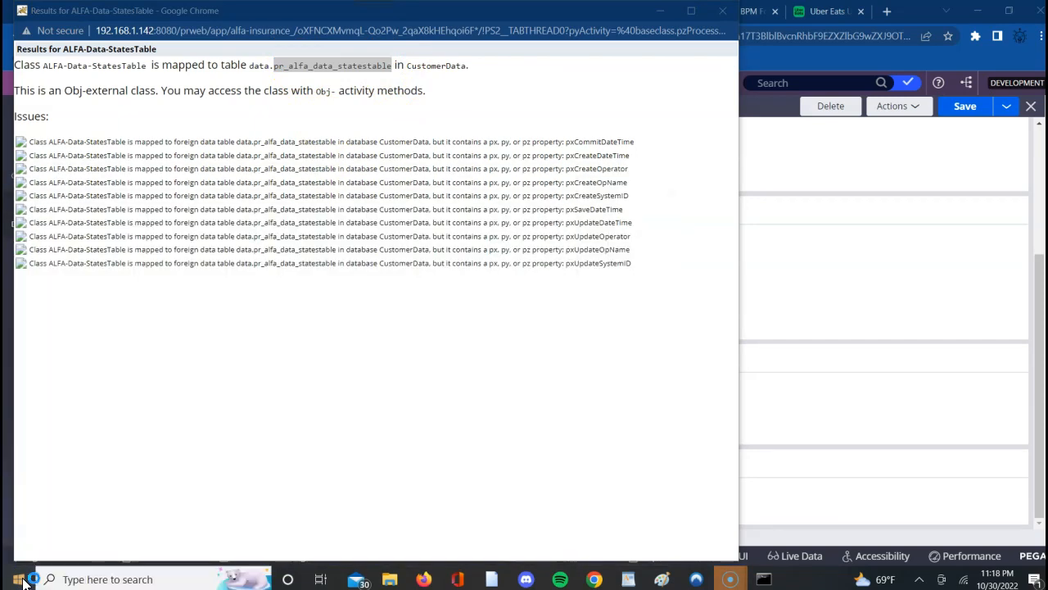
- Return to Pega Dev Studio, leave the ALFA-Data-StatesTable class record and review the StatesTable instances and records
left_click(802, 308)
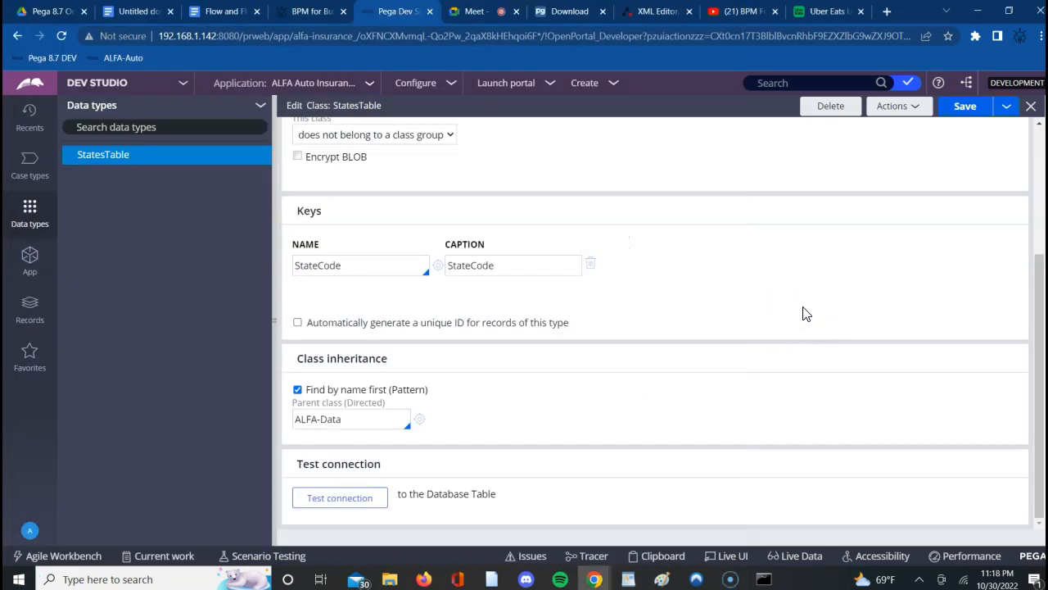
left_click(742, 300)
scroll(740, 299, "up", 1)
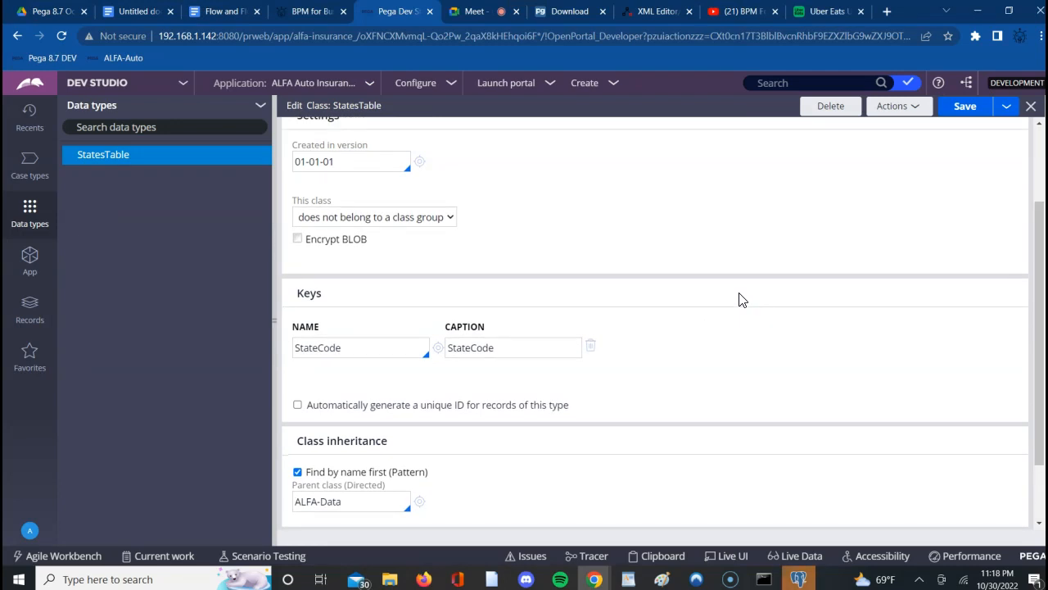
scroll(740, 300, "up", 1)
scroll(740, 300, "up", 2)
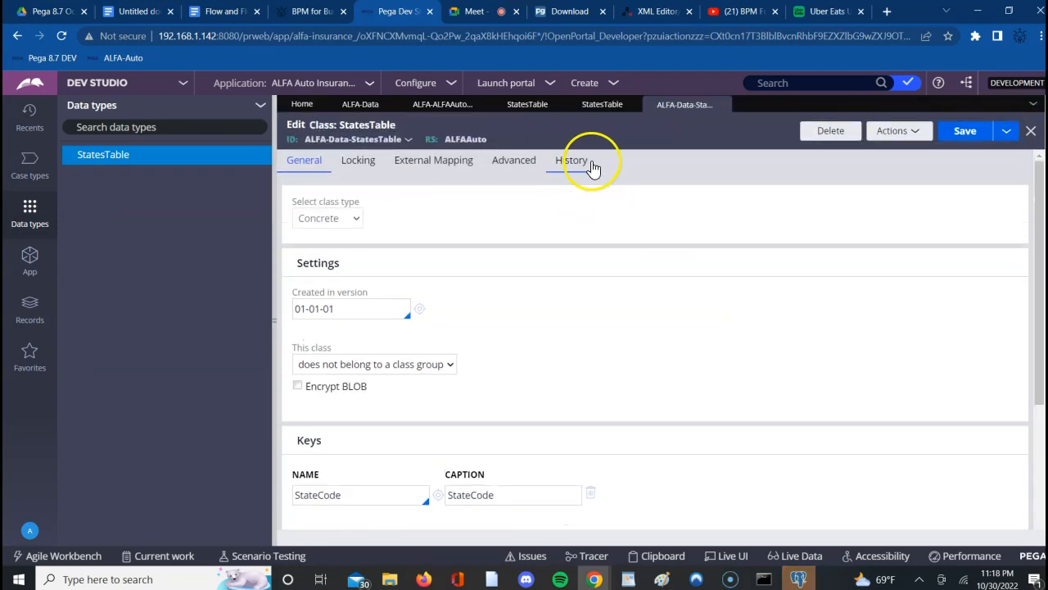
left_click(601, 105)
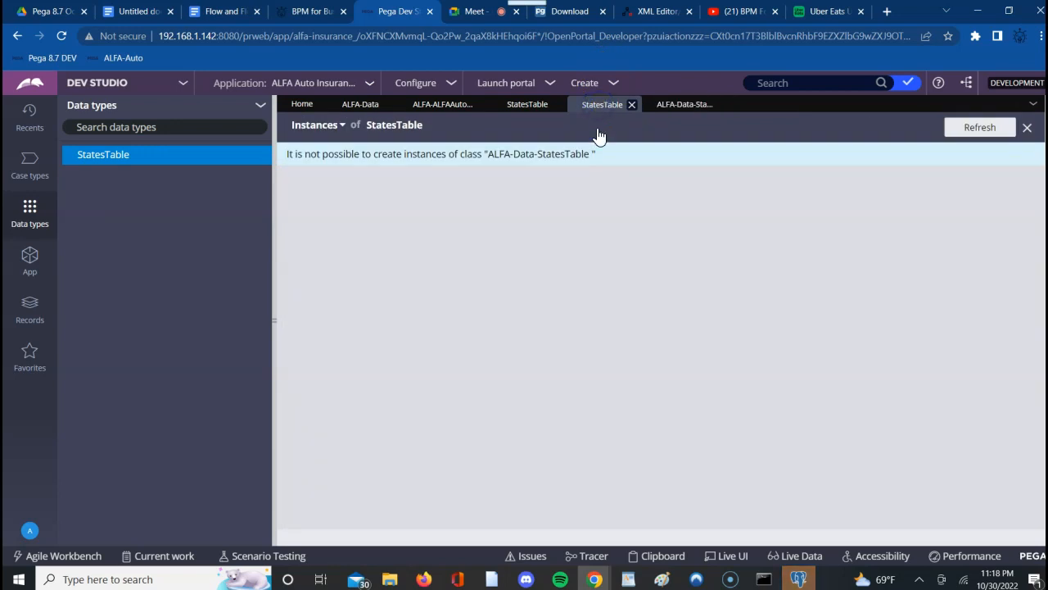
left_click(526, 104)
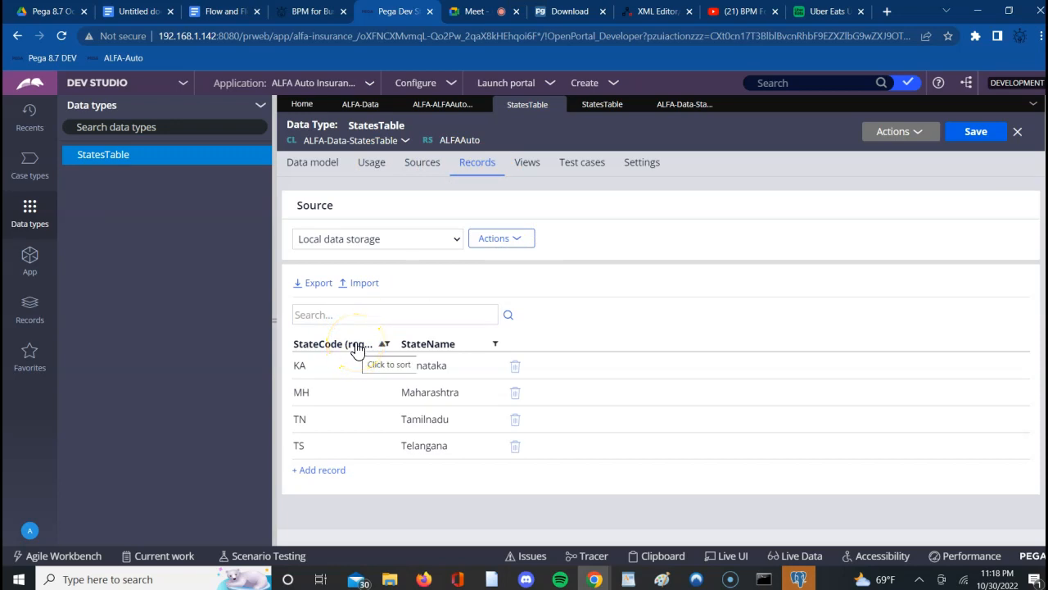
- Switch to the Google Docs notes and review the database table name pr_alfa_data_statestable and the generated rules below it
left_click(141, 13)
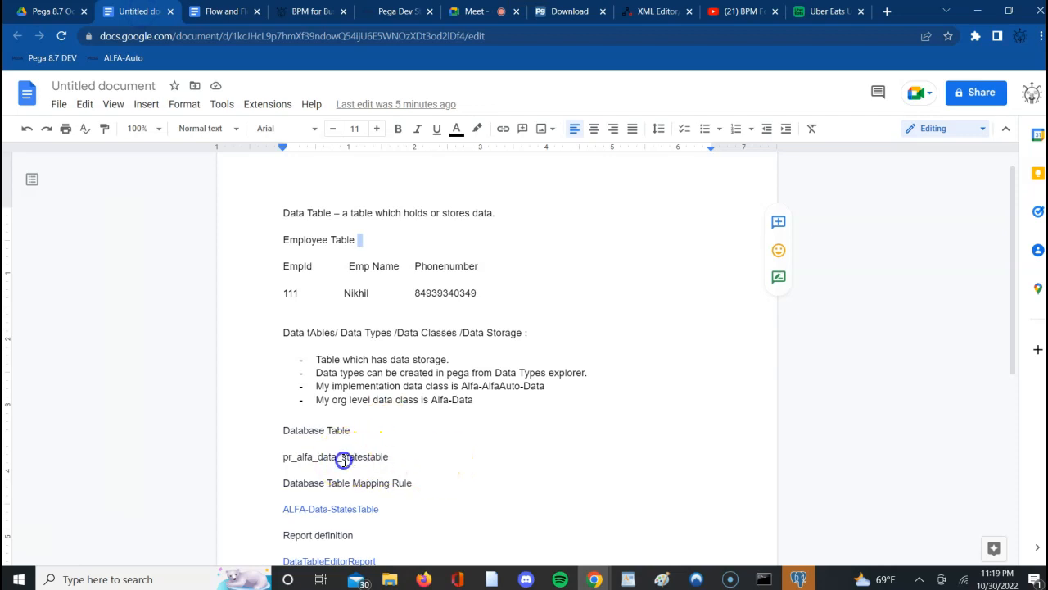
double_click(344, 458)
left_click(471, 482)
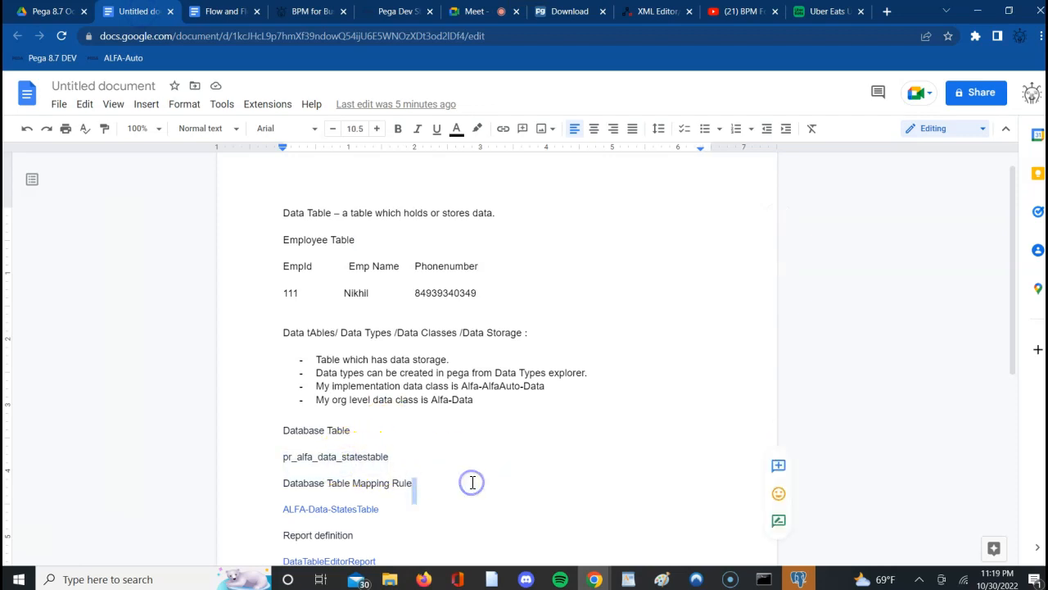
double_click(354, 459)
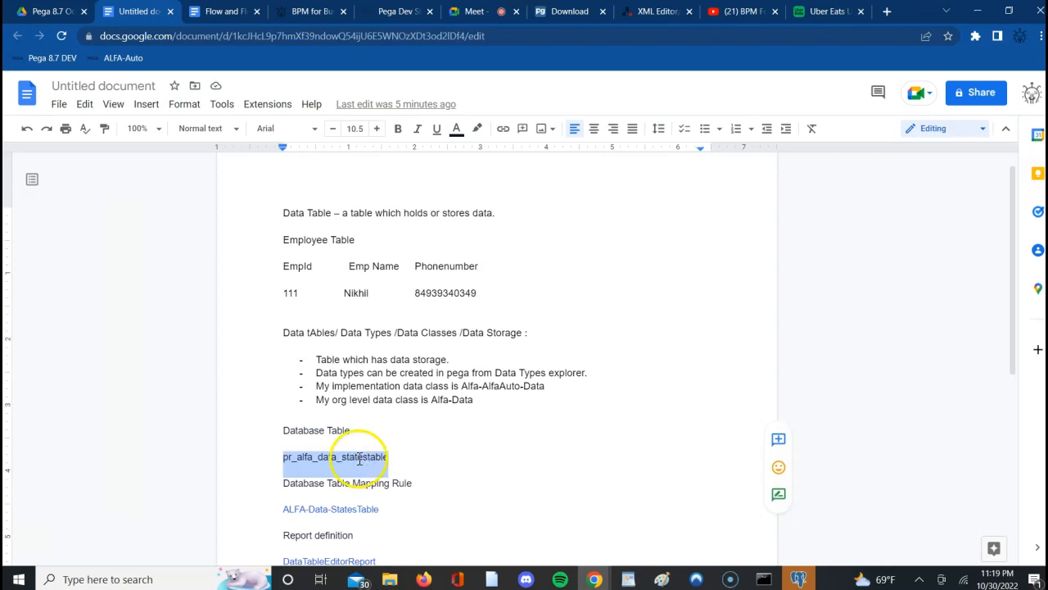
left_click(459, 471)
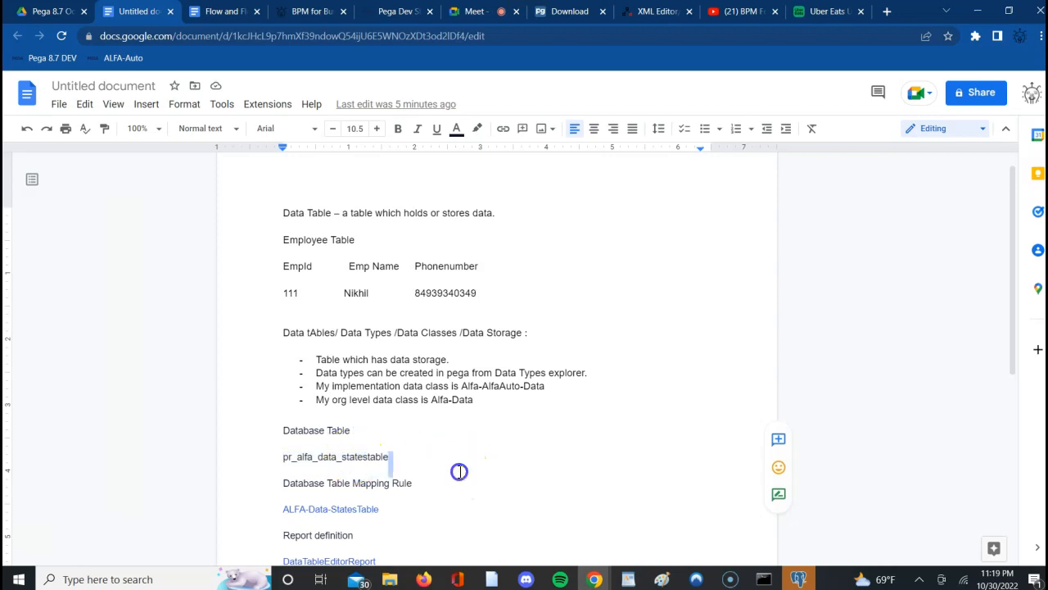
key("Down")
key("Down")
key("Down")
key("Down")
key("Down")
key("Down")
key("Down")
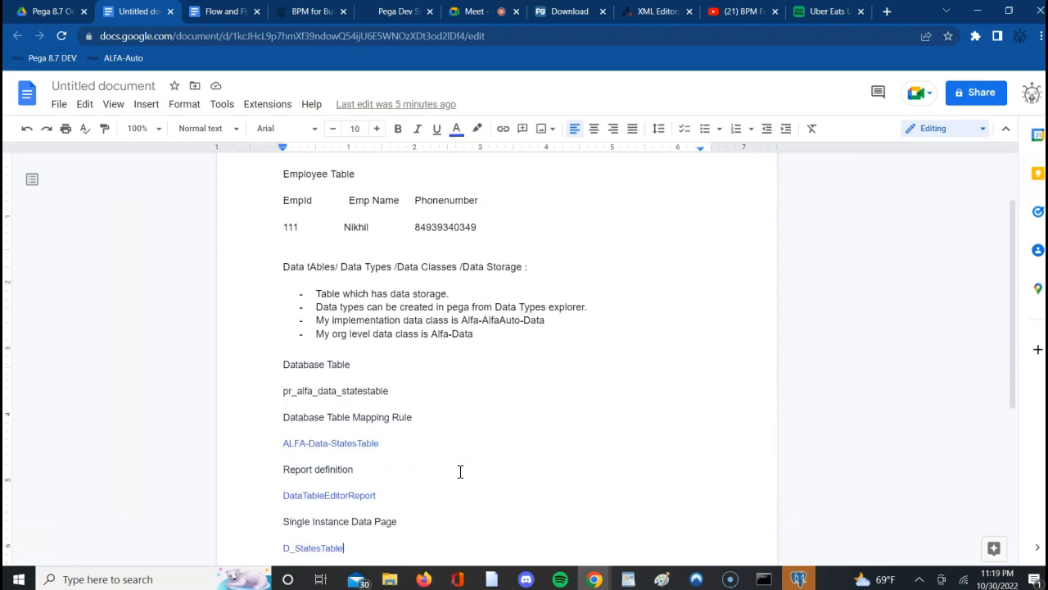
key("Down")
key("Down")
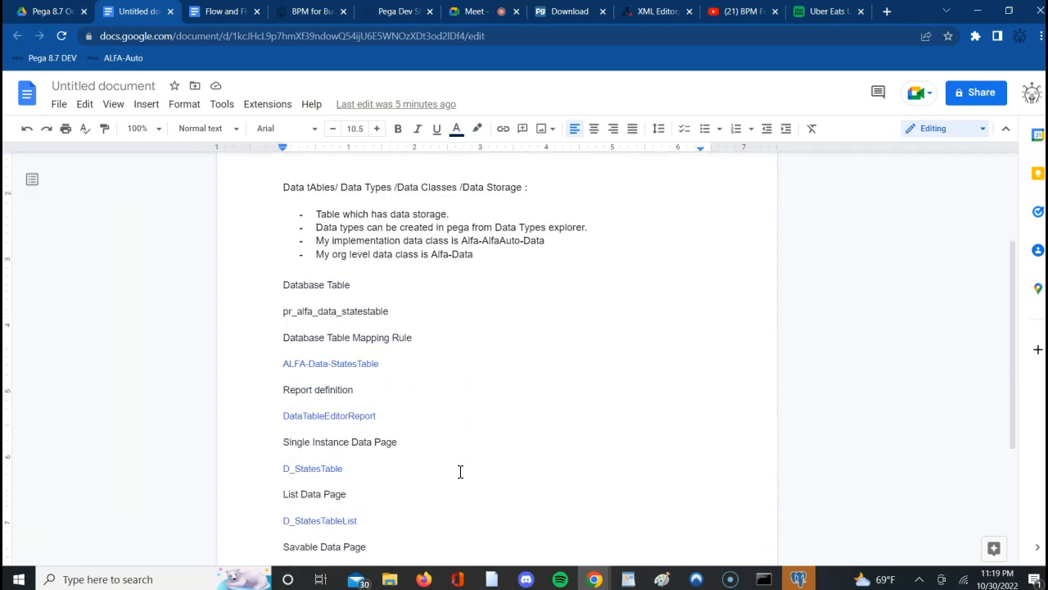
- Check the pgAdmin window and read the rest of the notes' rules list down to the savable data page
left_click(801, 579)
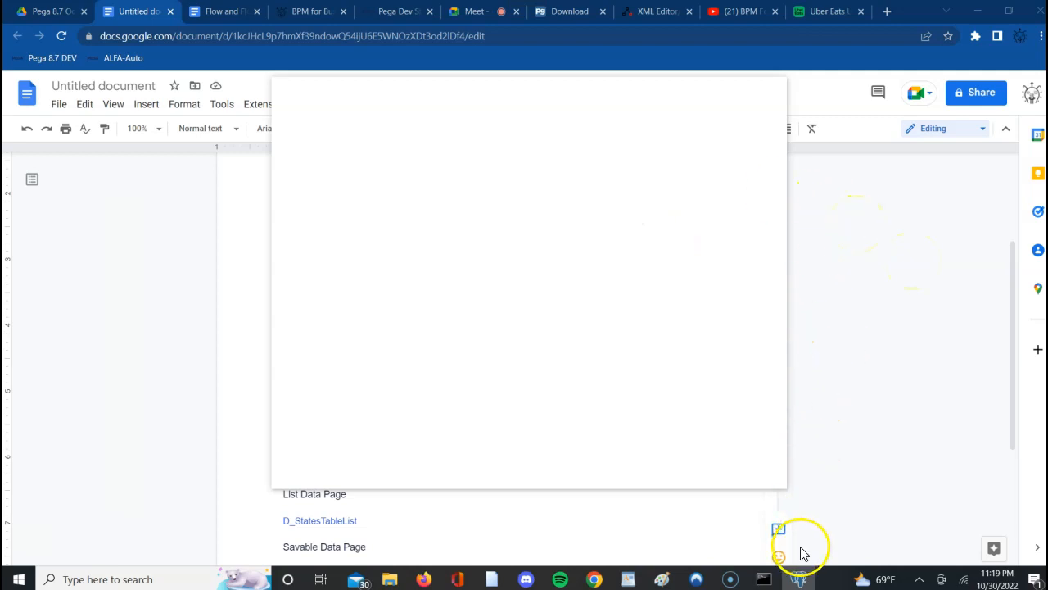
left_click(800, 580)
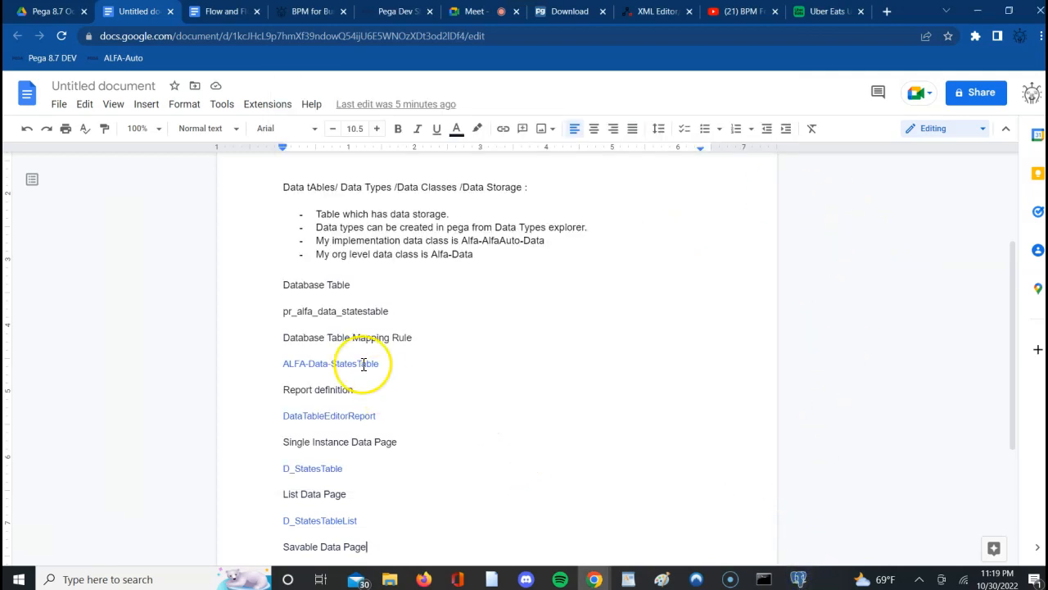
left_click(423, 498)
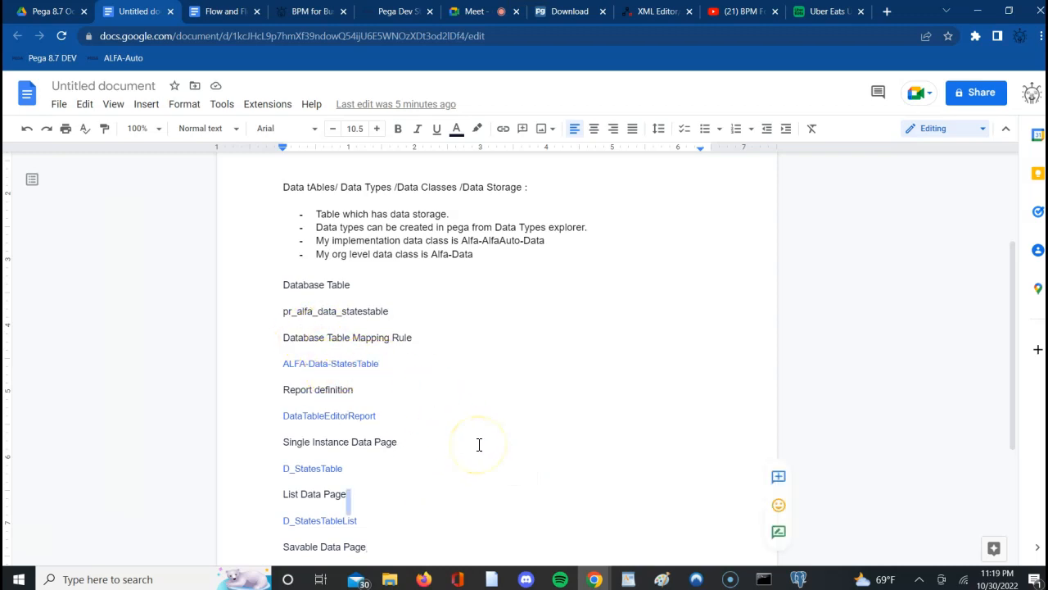
key("Down")
key("Down")
key("Down")
key("Down")
key("Down")
key("Down")
key("Down")
key("Down")
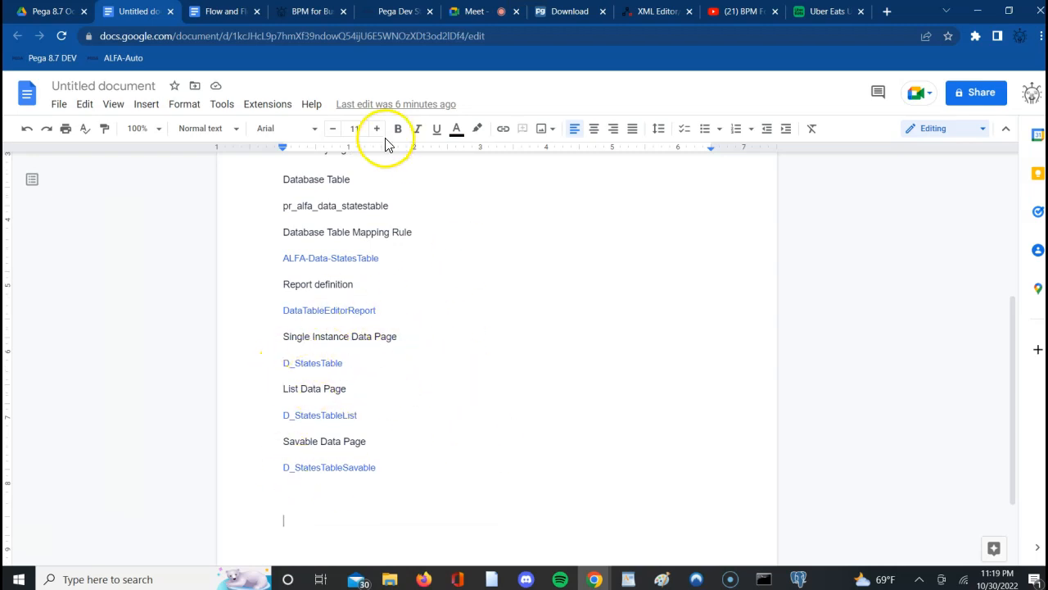
- Return to Pega Dev Studio to look over the StatesTable records and check the pgAdmin window again
left_click(400, 11)
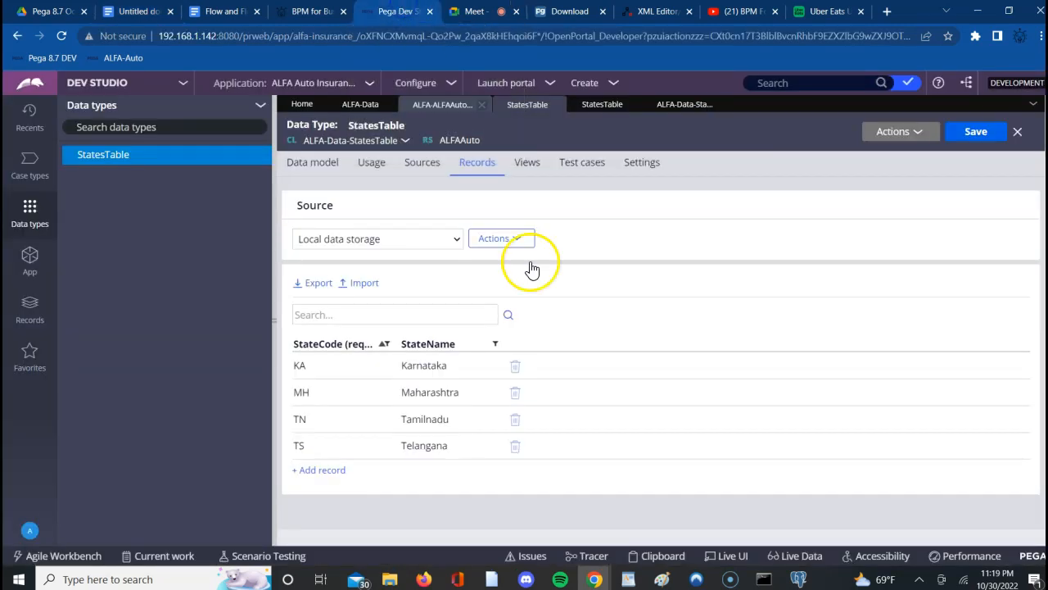
left_click(374, 307)
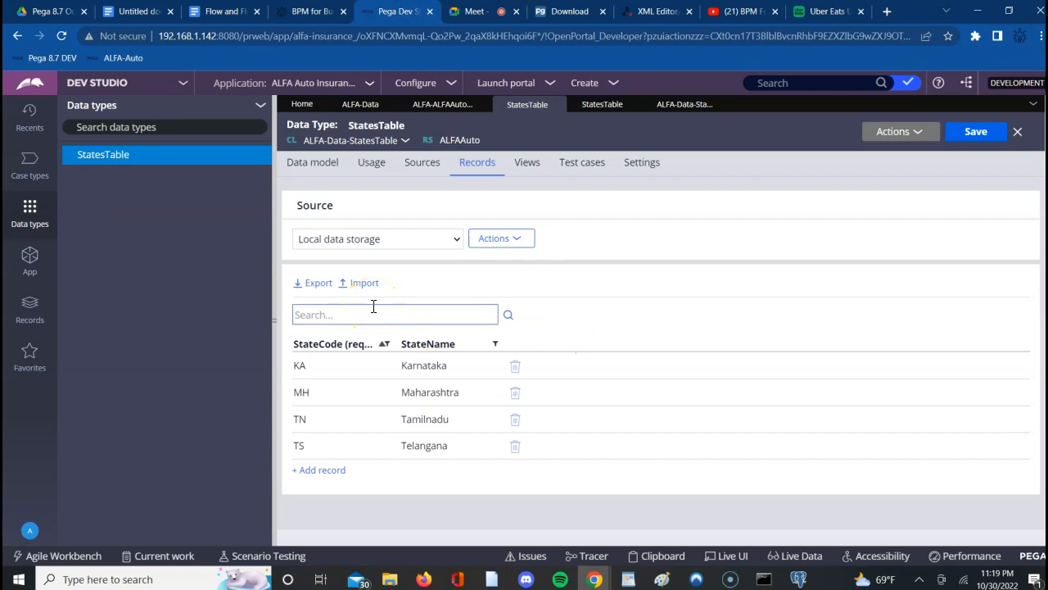
left_click(799, 579)
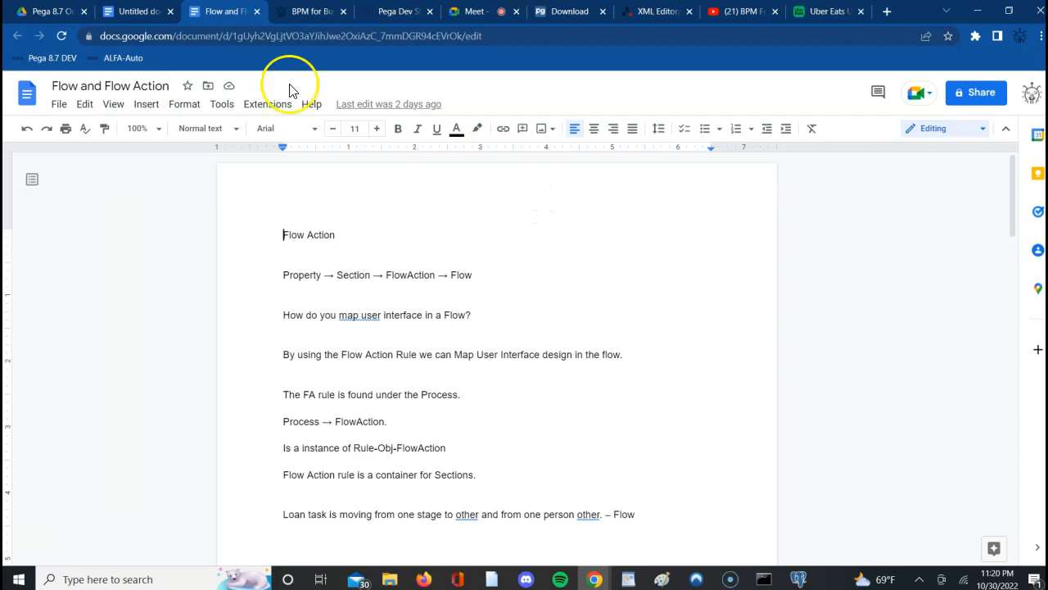
- Look at the BPM for Business page, switch to pgAdmin and close its Fatal Error window
left_click(308, 13)
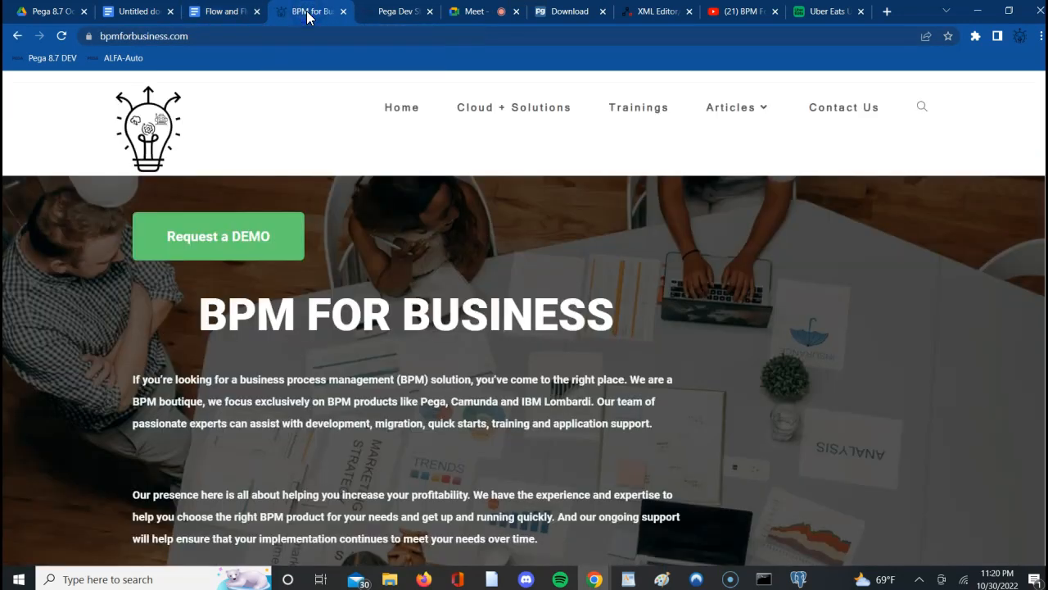
left_click(800, 579)
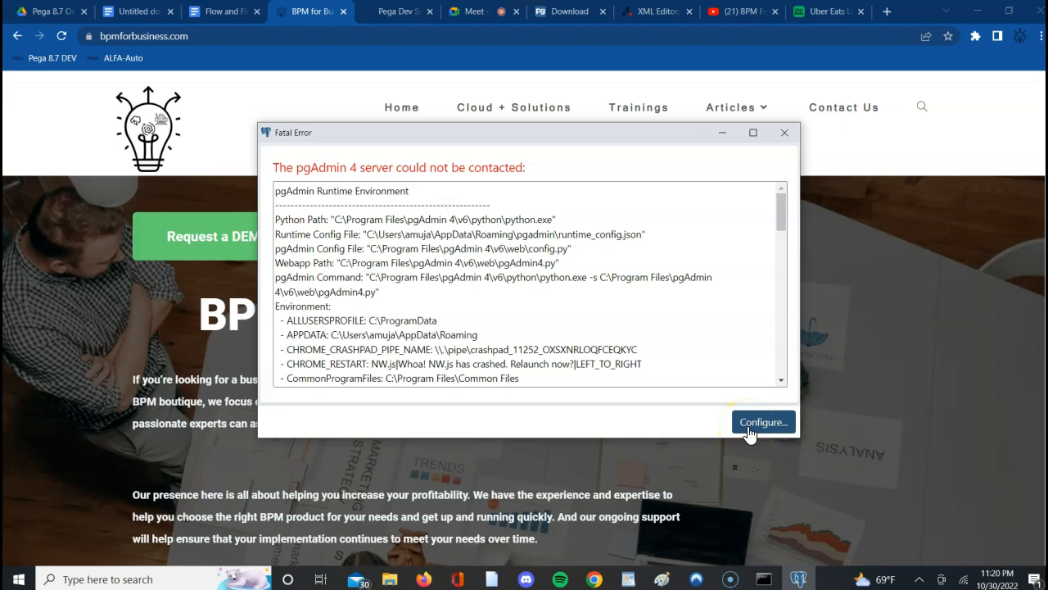
left_click(785, 133)
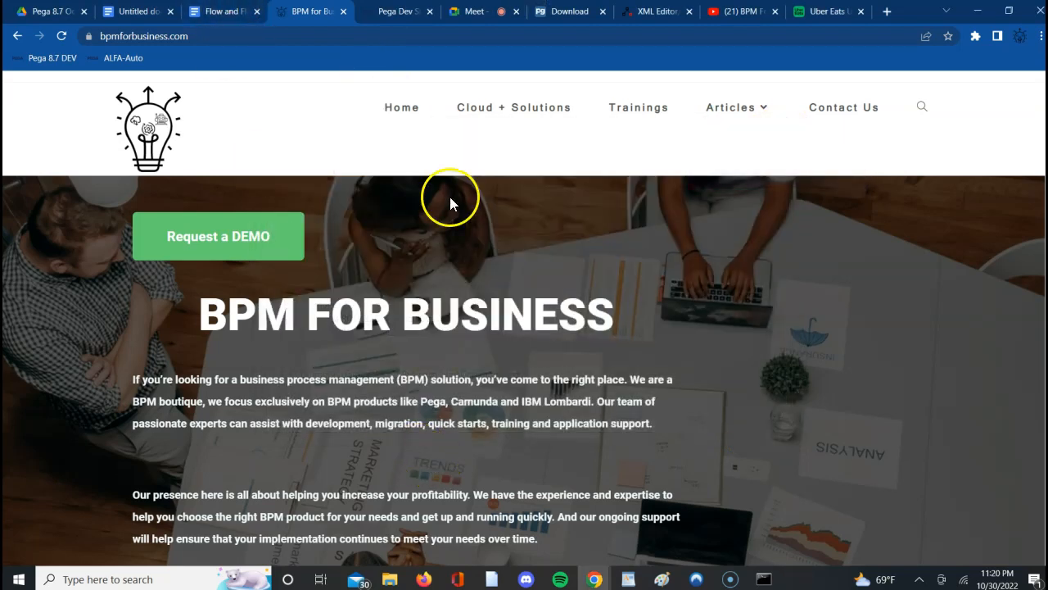
- Return to Pega Dev Studio, set the App explorer to the ALFA-ALFAAuto-Work class and expand its SysAdmin category
left_click(401, 12)
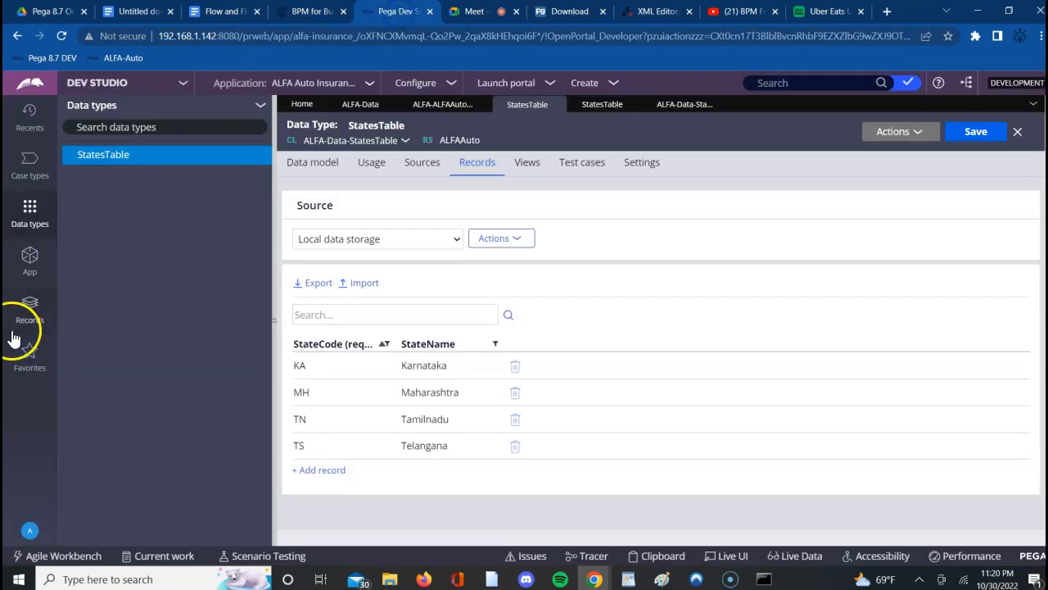
left_click(27, 279)
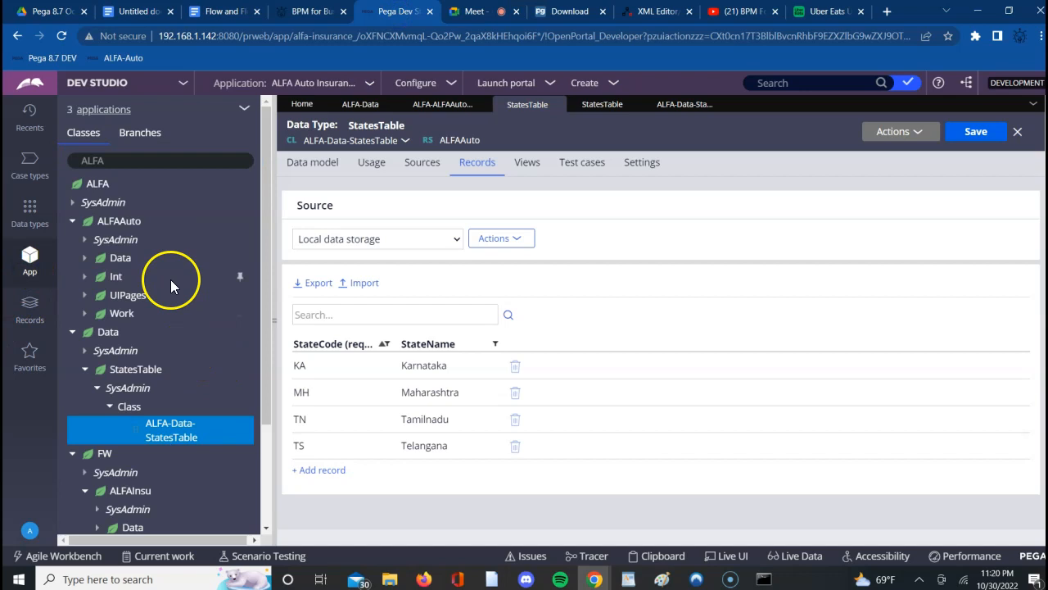
left_click(158, 161)
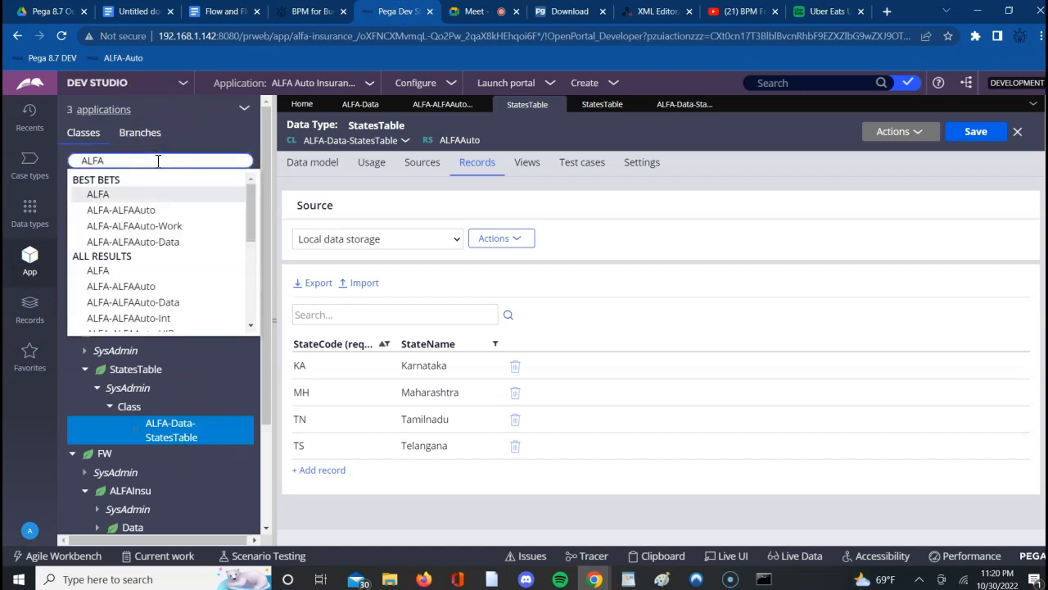
key("Return")
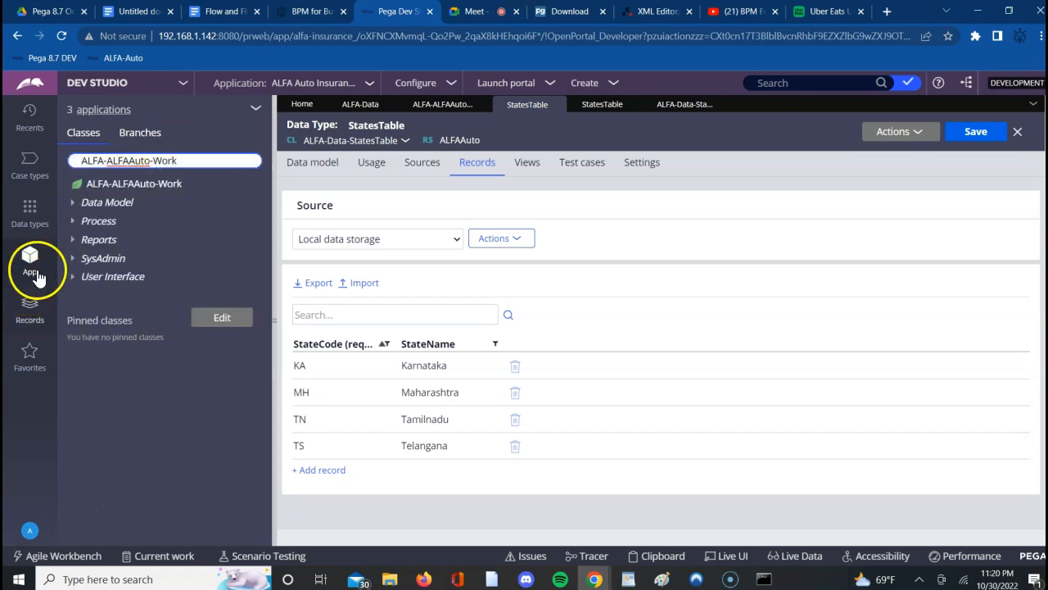
left_click(75, 262)
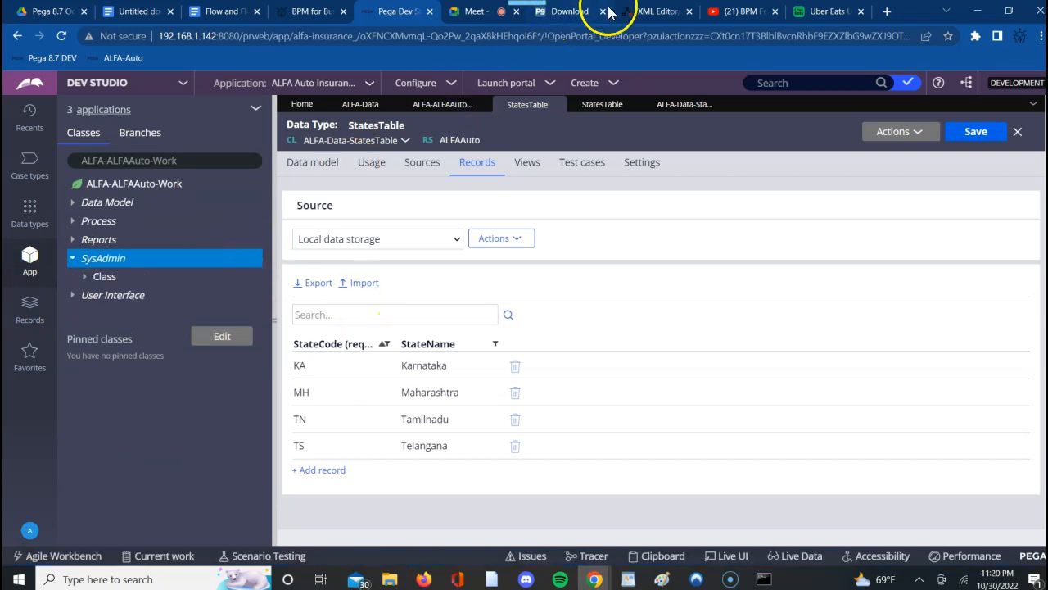
- Switch to Google Meet, admit the waiting participant to the call and return to Pega Dev Studio
left_click(486, 12)
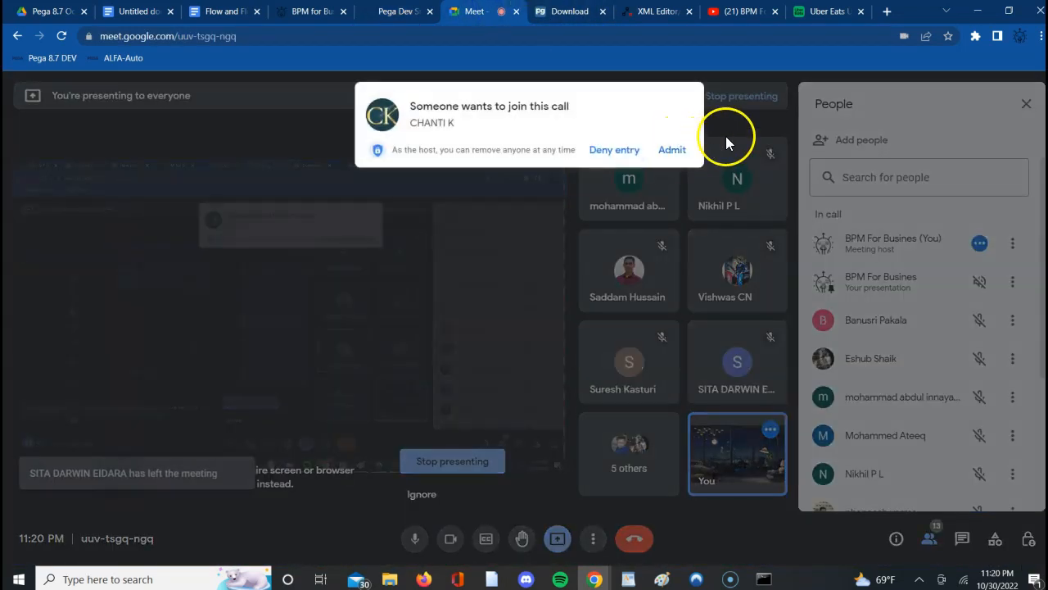
left_click(678, 151)
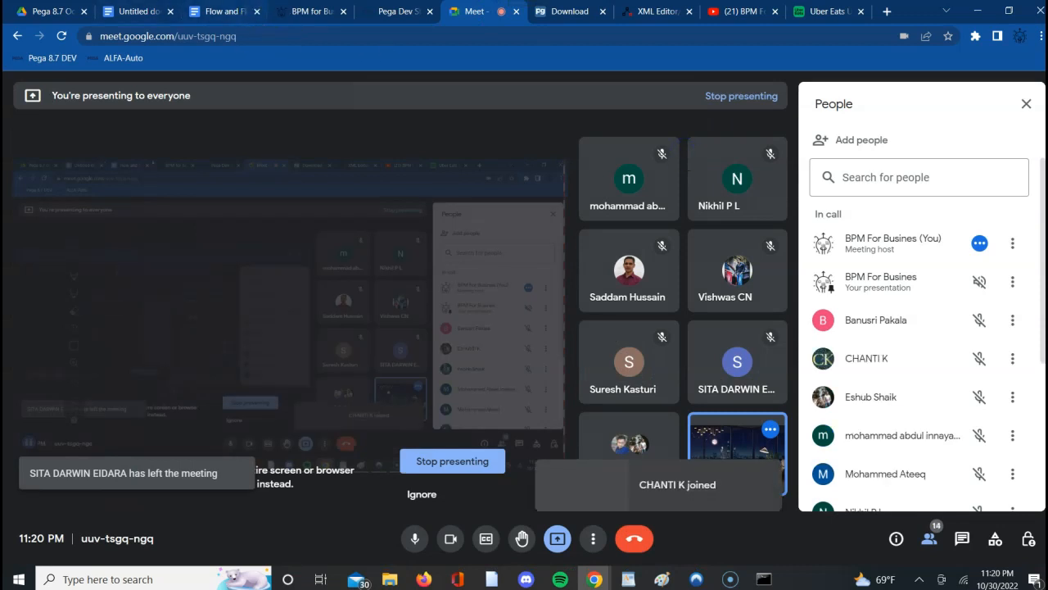
left_click(378, 13)
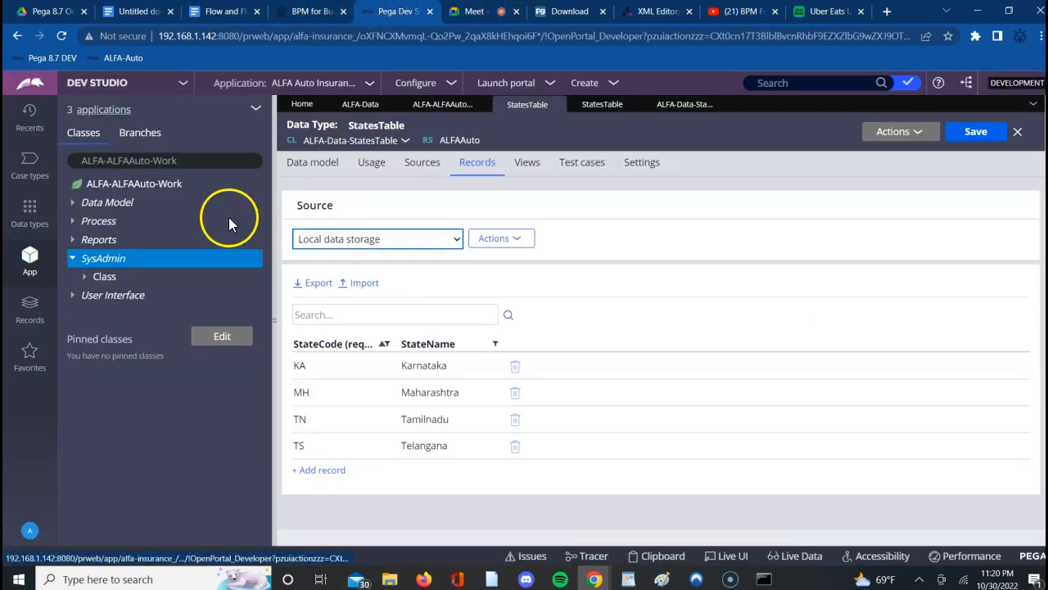
- Open the ALFA-ALFAAuto-Work class record under SysAdmin and examine its general settings
left_click(83, 279)
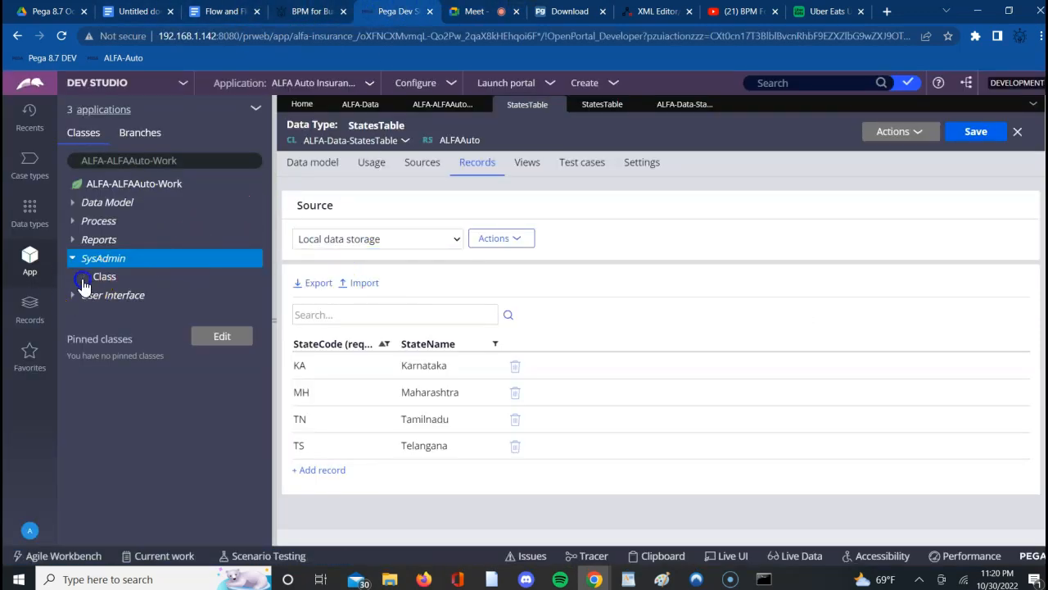
left_click(204, 299)
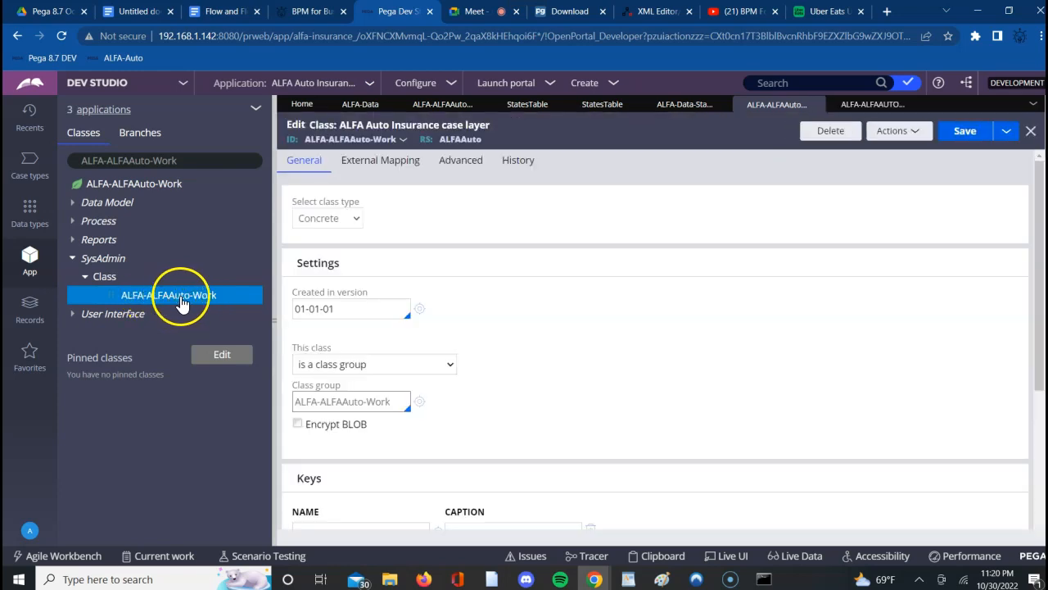
left_click(203, 301)
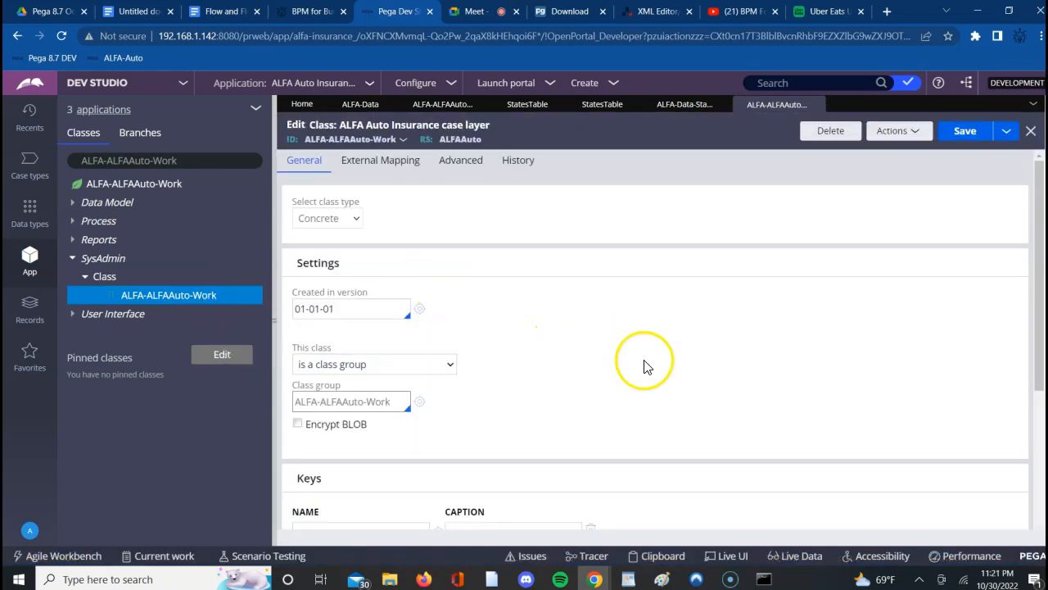
- Test the ALFA-ALFAAuto-Work class's connection to its database table, examine the mapped table name and close the results window
scroll(643, 365, "down", 1)
scroll(645, 365, "down", 3)
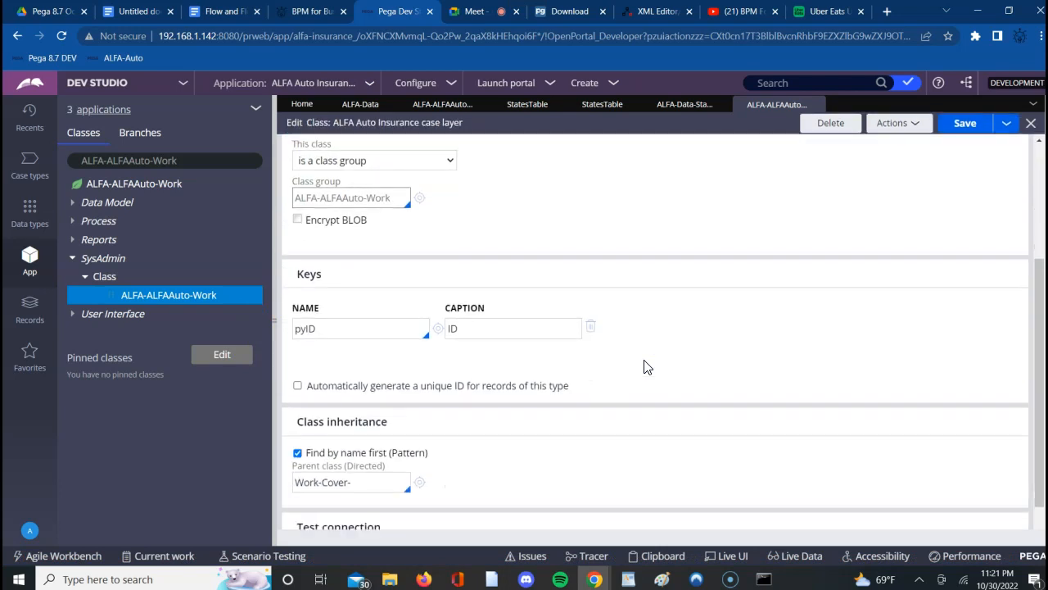
left_click(367, 501)
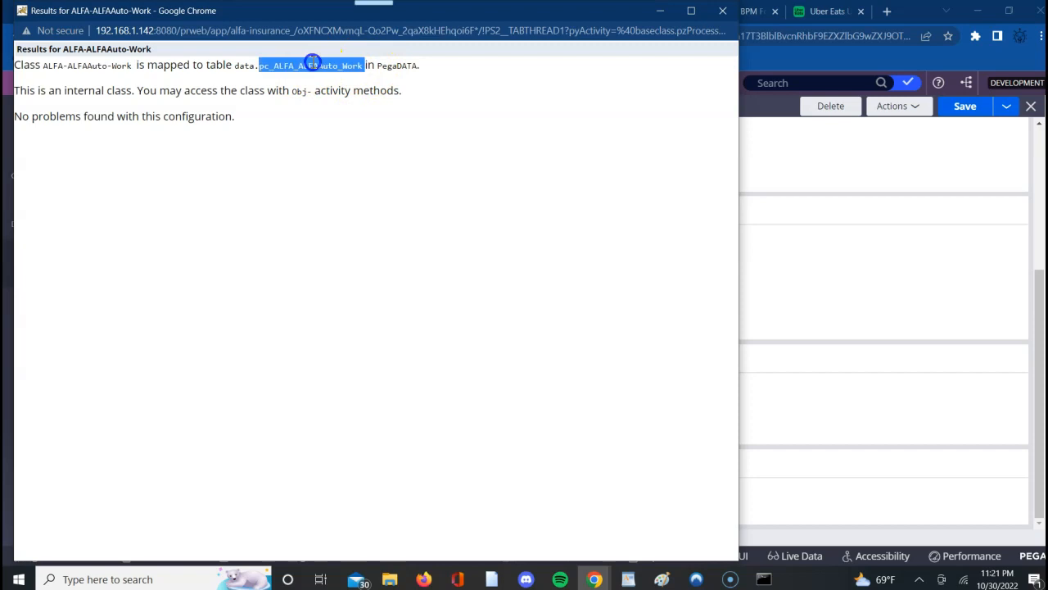
triple_click(312, 65)
double_click(314, 64)
triple_click(313, 64)
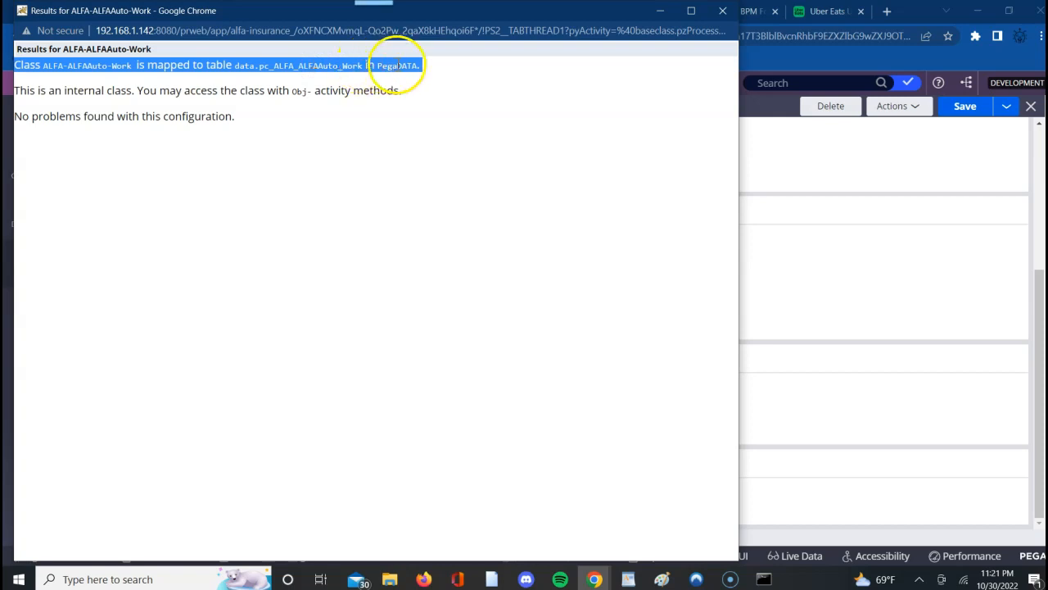
triple_click(296, 66)
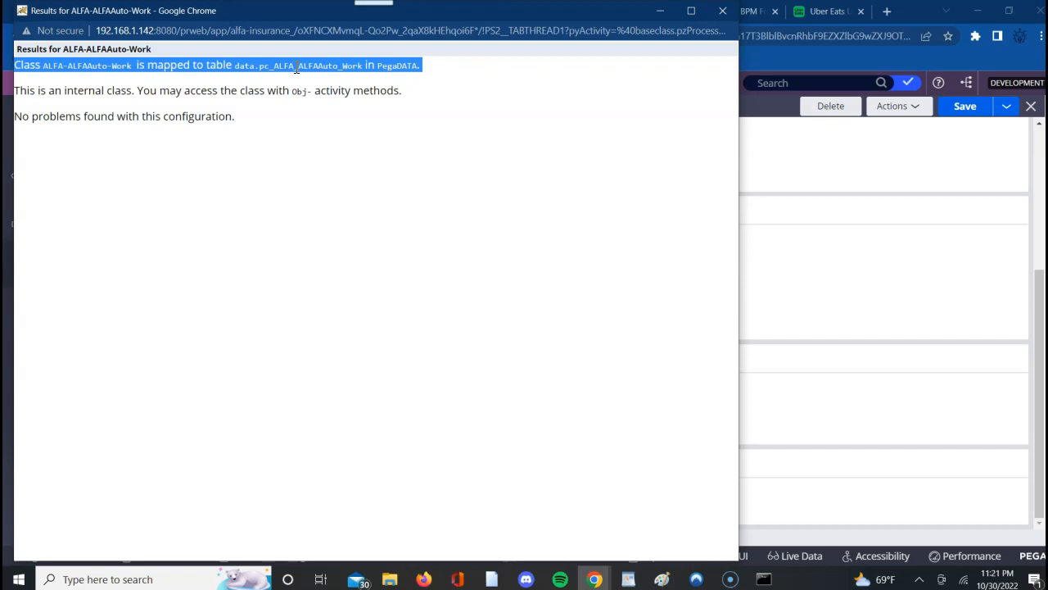
triple_click(250, 66)
double_click(287, 67)
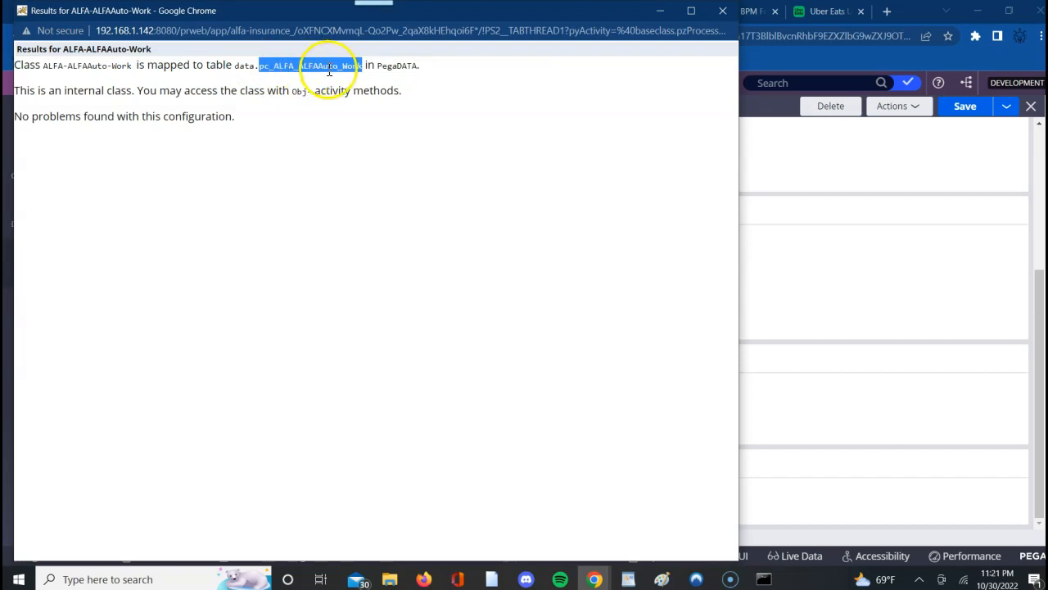
left_click(724, 13)
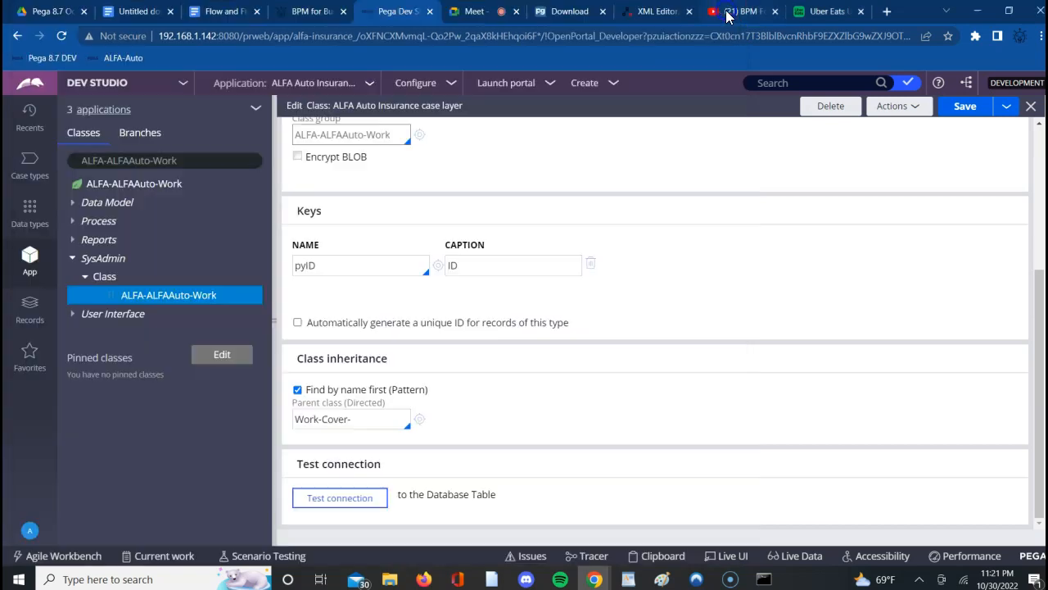
- List the instances of the ALFA-ALFAAuto-Work class and open case C-6 to view its details
left_click(179, 187)
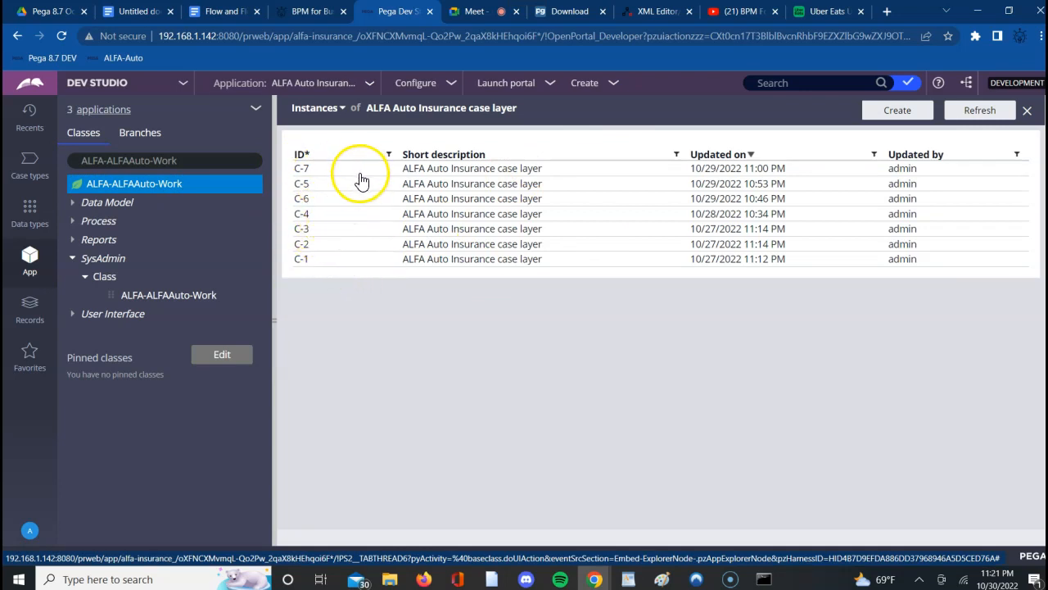
left_click(320, 200)
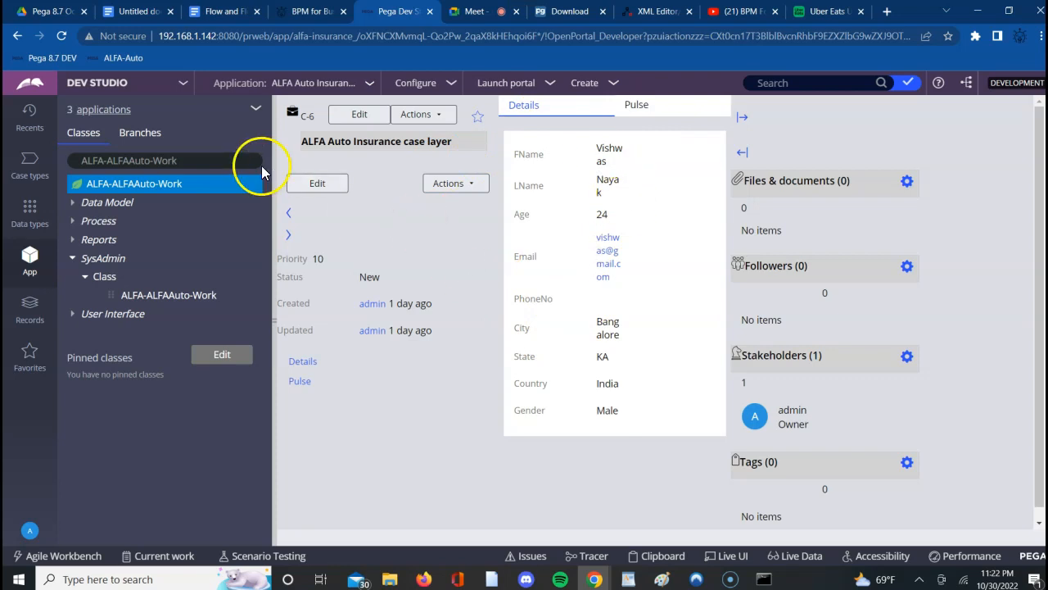
- Switch the App explorer to the ALFA-Data-StatesTable class
left_click(209, 160)
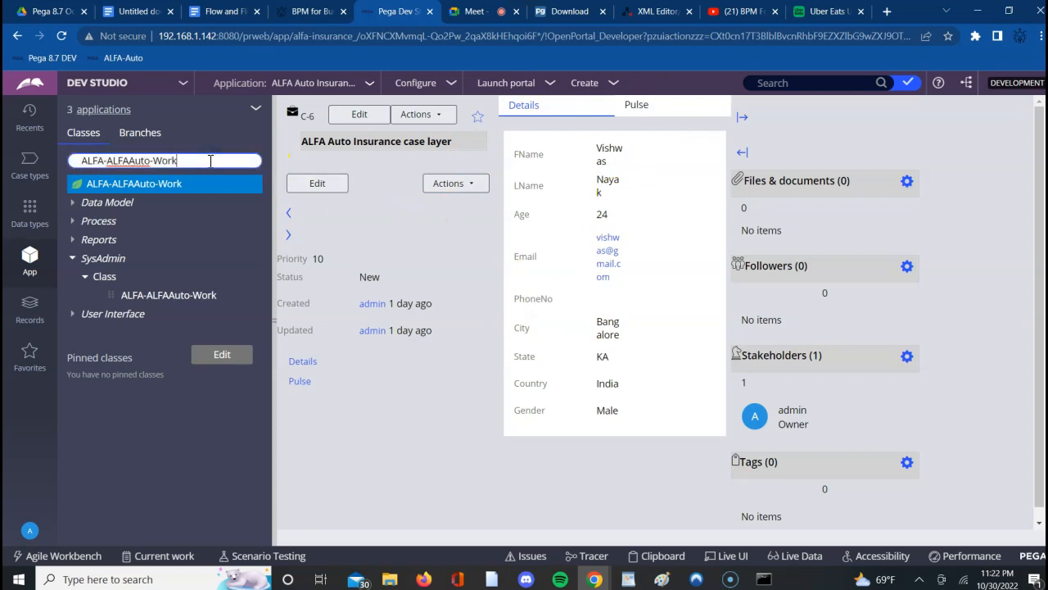
key("BackSpace")
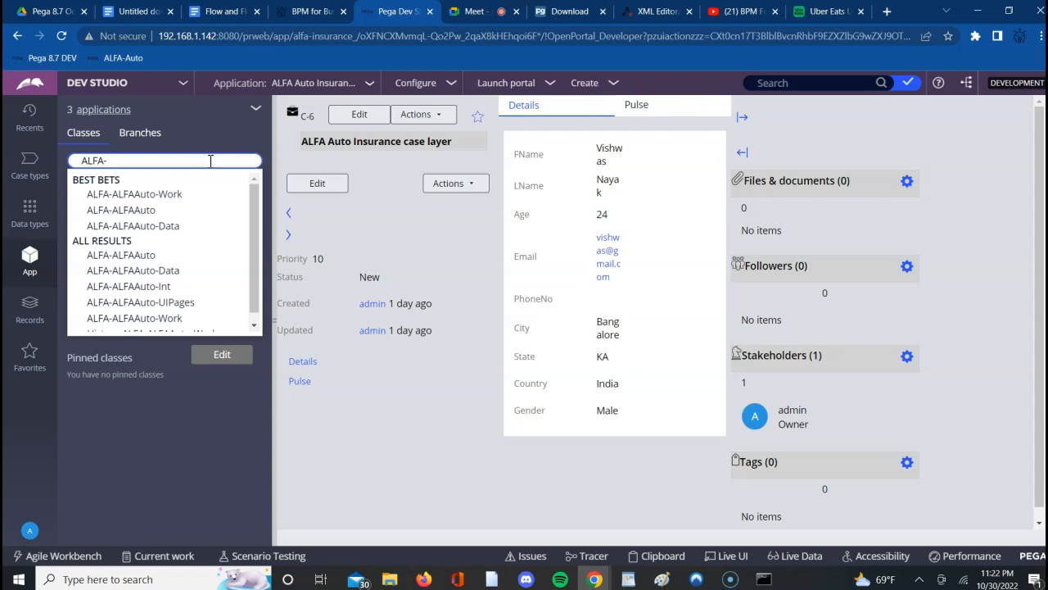
key("Down")
key("Down")
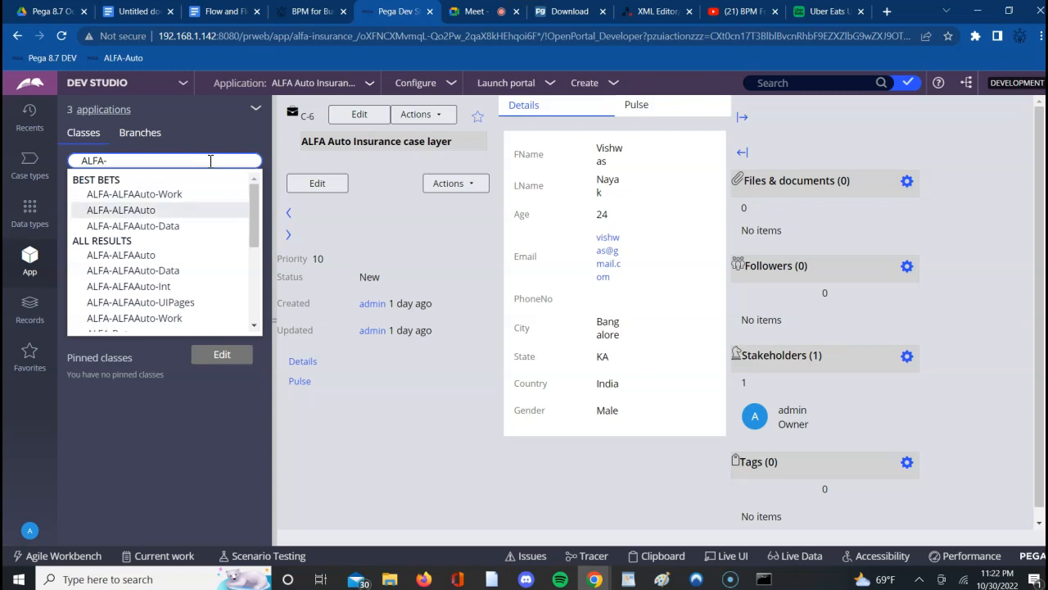
key("Down")
key("Down")
key("Down")
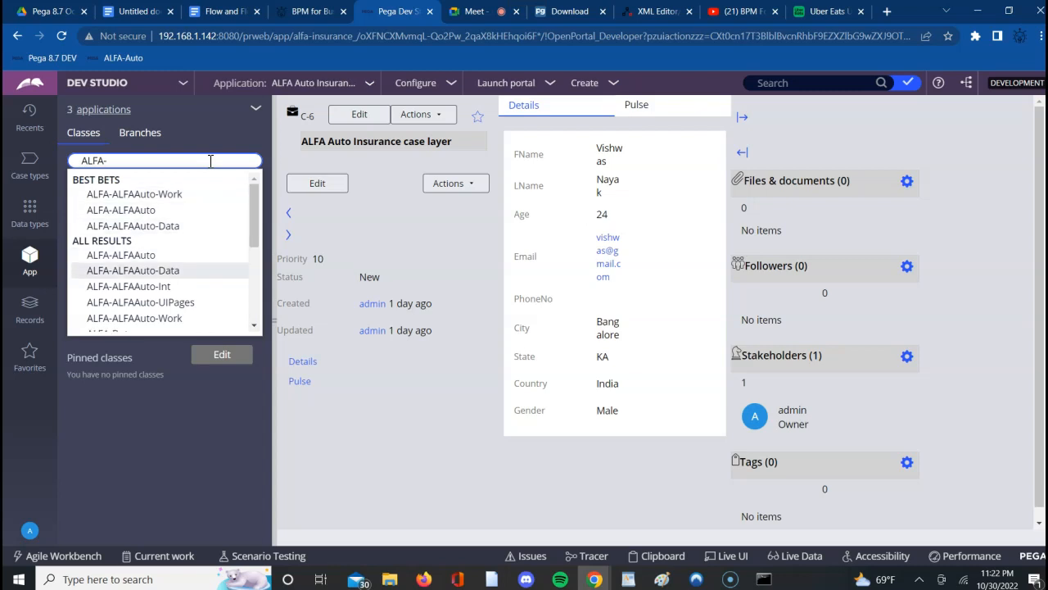
key("Down")
key("Down")
key("Down")
key("Down")
key("Down")
key("Down")
key("Down")
key("Down")
key("Down")
key("Down")
key("Down")
key("Down")
key("Down")
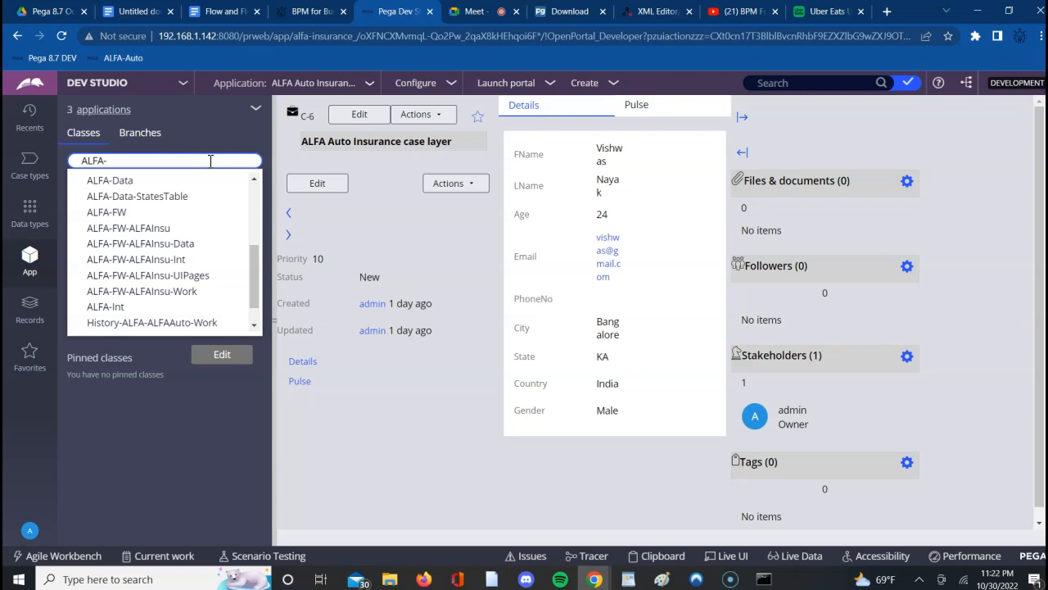
type("Data")
key("Down")
key("Down")
key("Return")
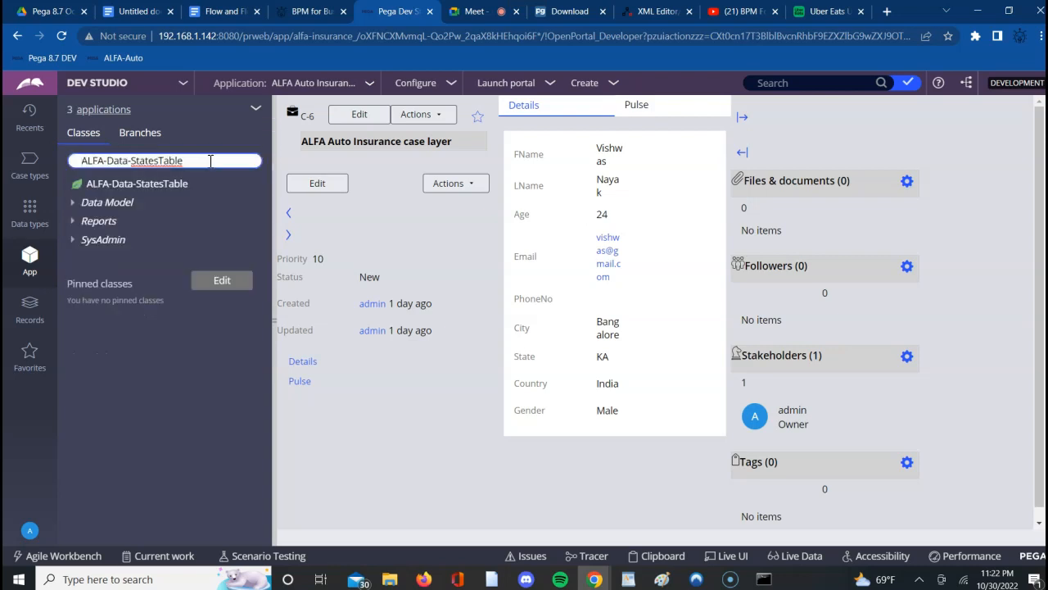
- Expand the Data Model and SysAdmin categories and open the ALFA-Data-StatesTable class record
left_click(72, 207)
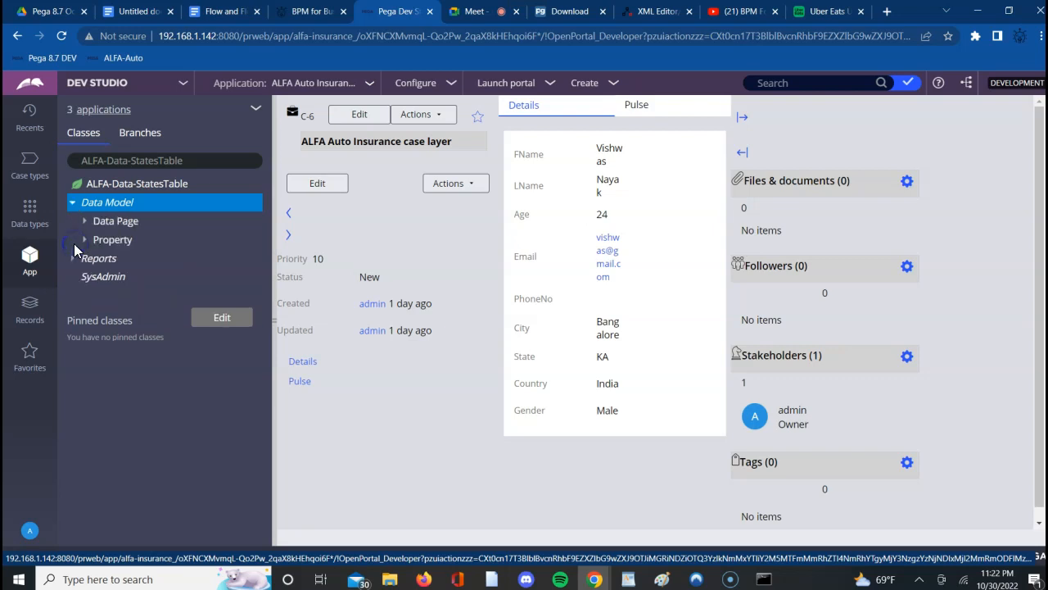
left_click(87, 277)
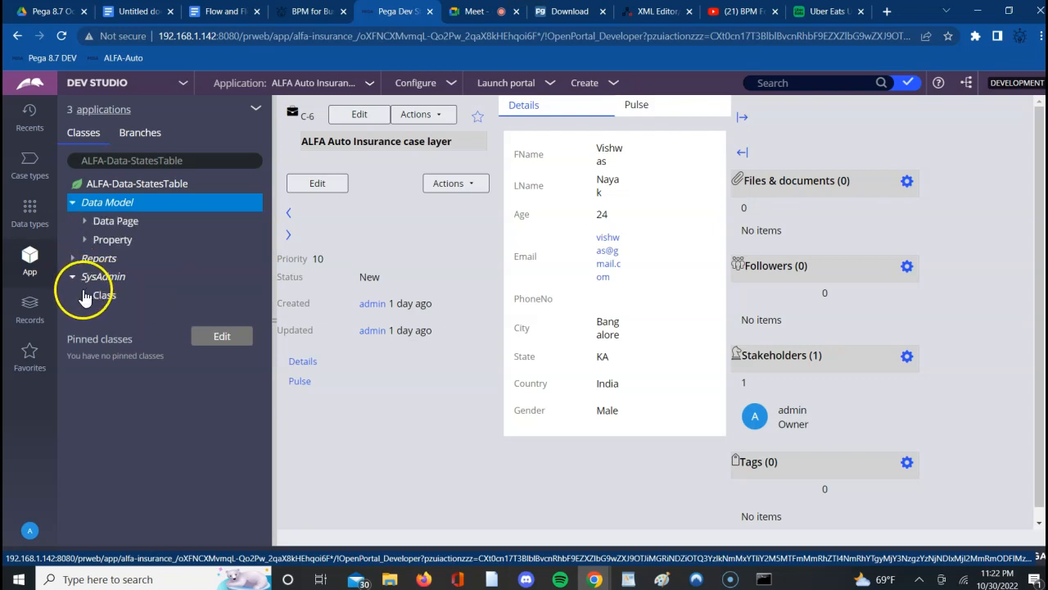
left_click(86, 296)
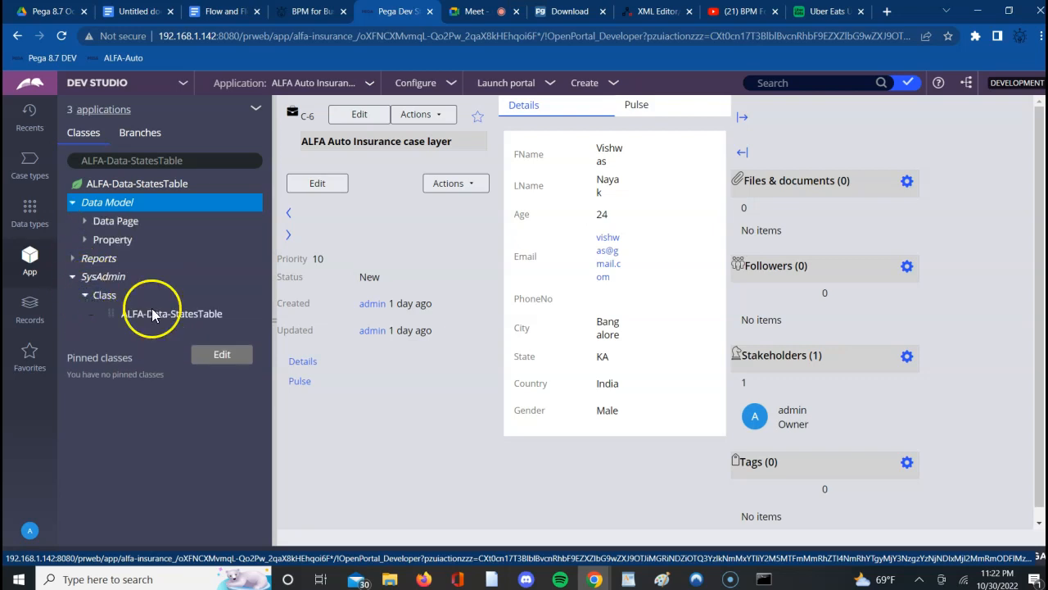
left_click(185, 316)
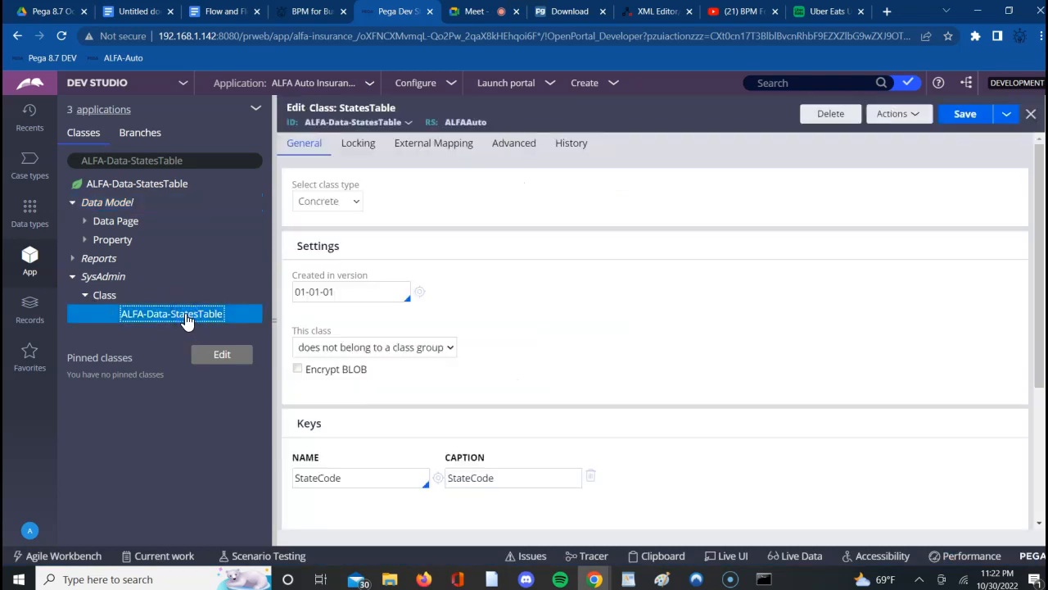
- Test the ALFA-Data-StatesTable class's connection to its database table and examine the mapped table name
left_click(632, 350)
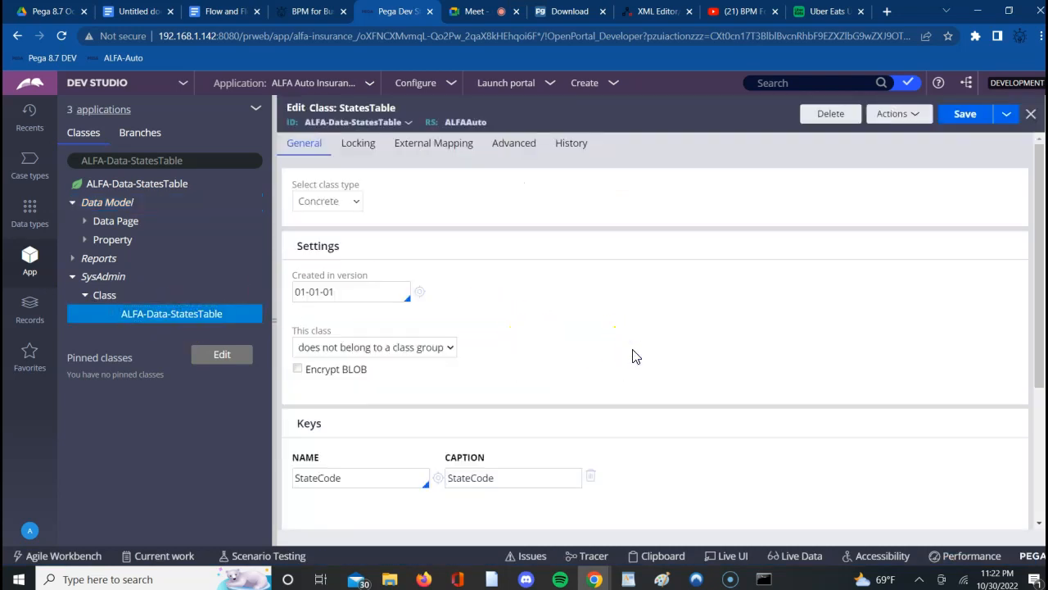
left_click(1038, 485)
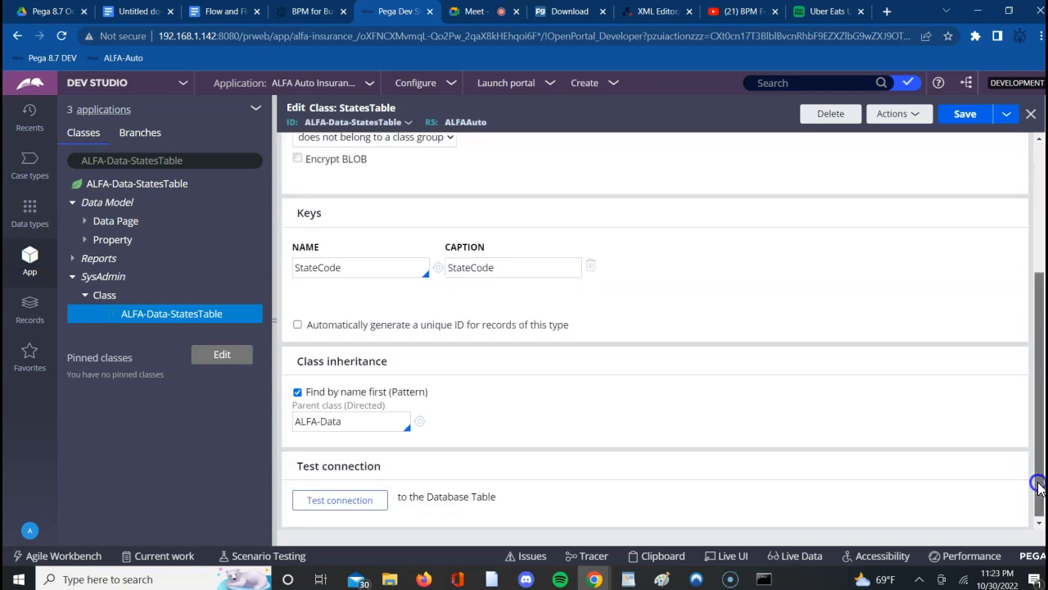
left_click(340, 497)
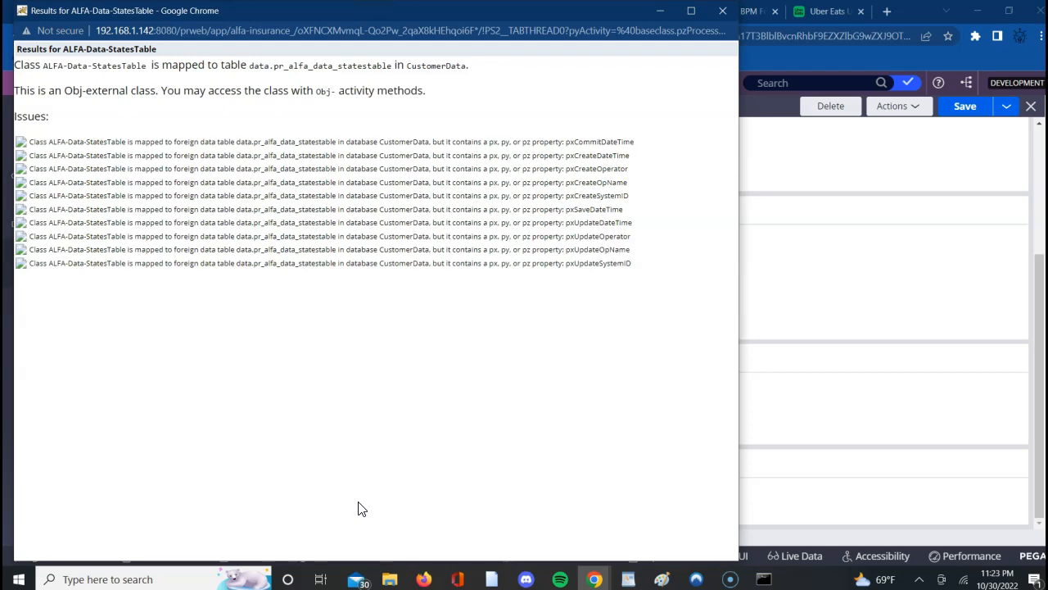
double_click(304, 67)
left_click(304, 67)
double_click(303, 67)
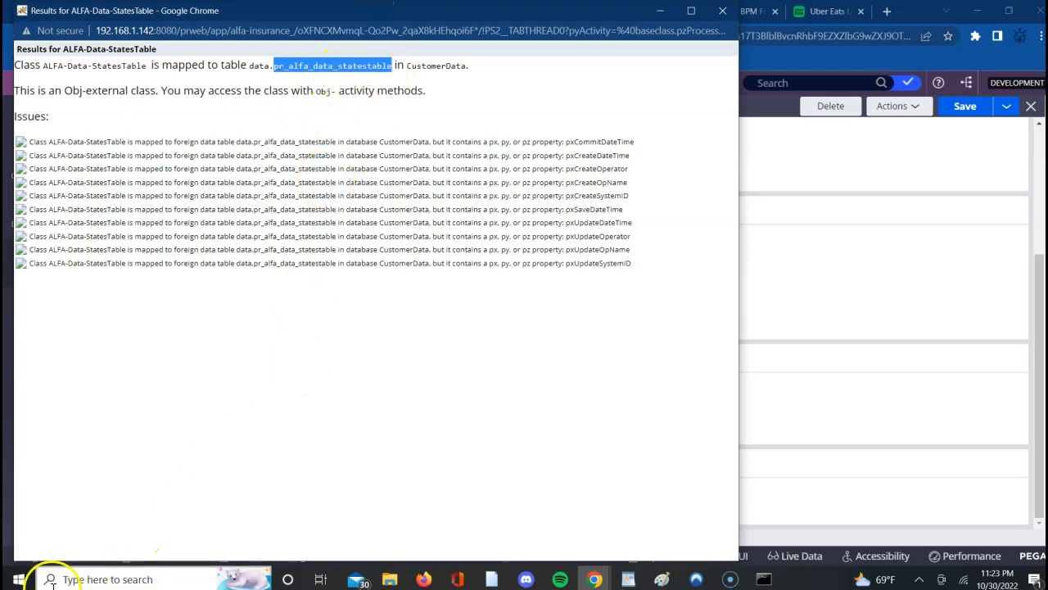
- Launch pgAdmin 4 v6 and return to the StatesTable class record in Pega Dev Studio
left_click(19, 579)
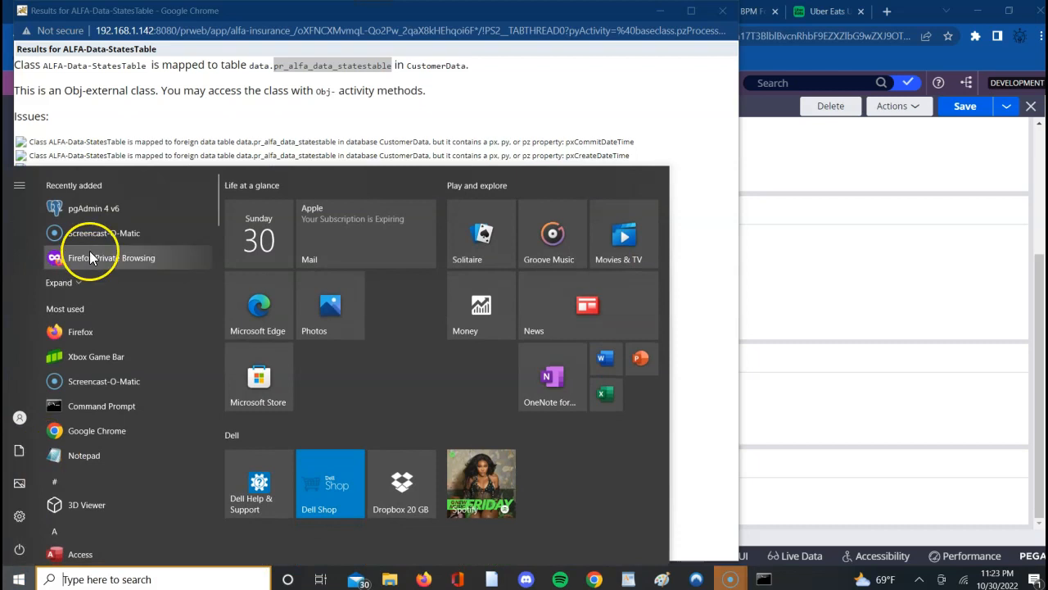
left_click(96, 217)
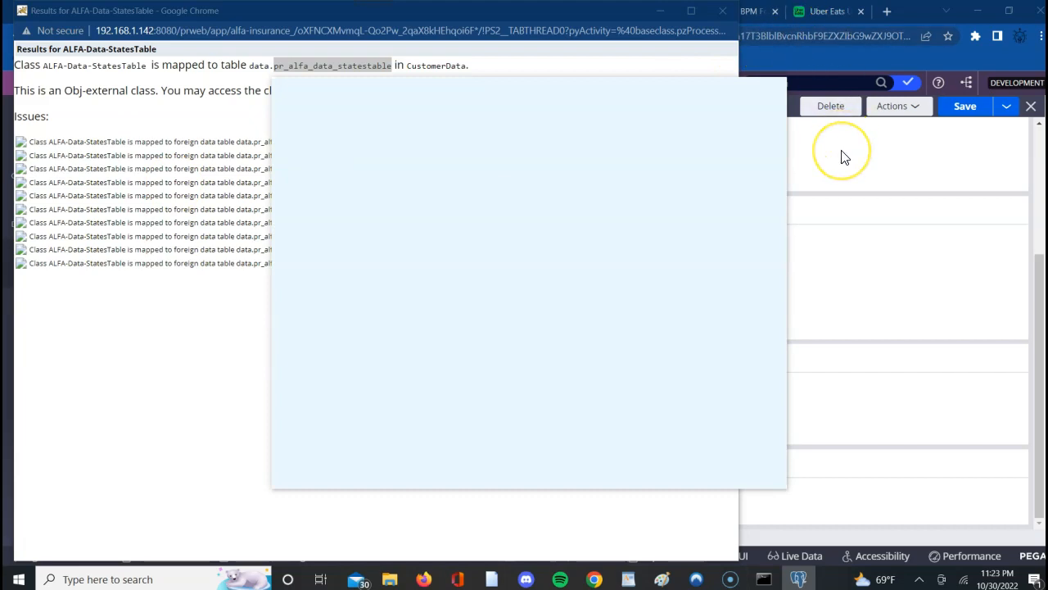
left_click(844, 157)
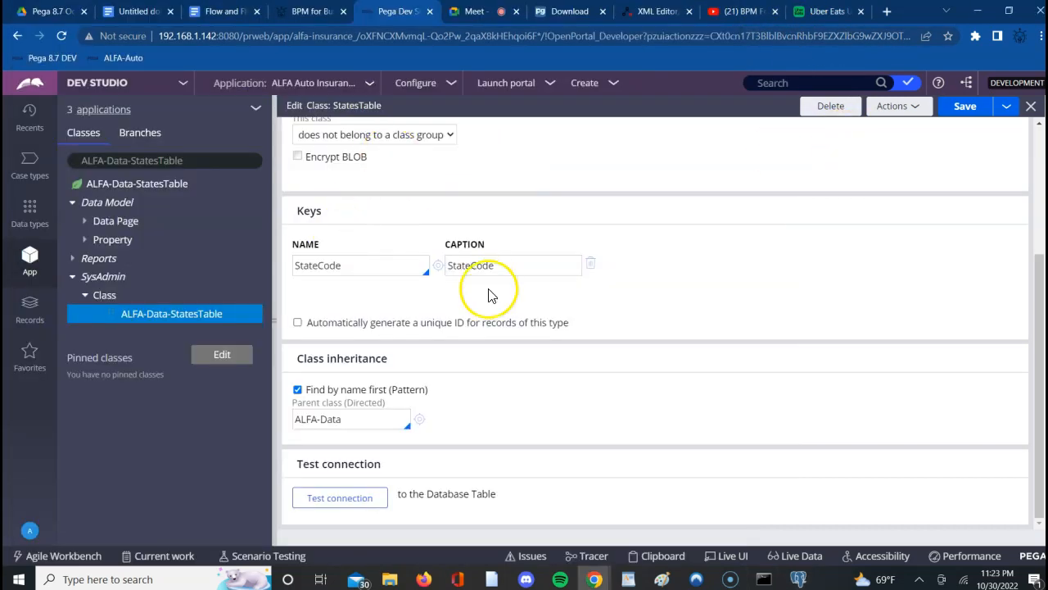
- List the instances of the ALFA-Data-StatesTable class and examine their state codes
left_click(182, 186)
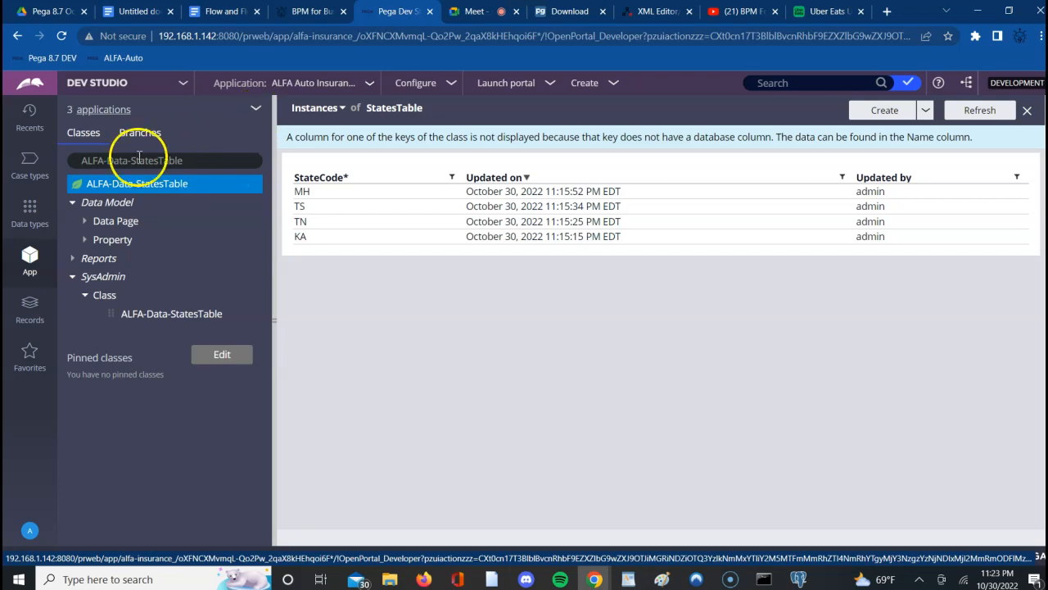
left_click(172, 184)
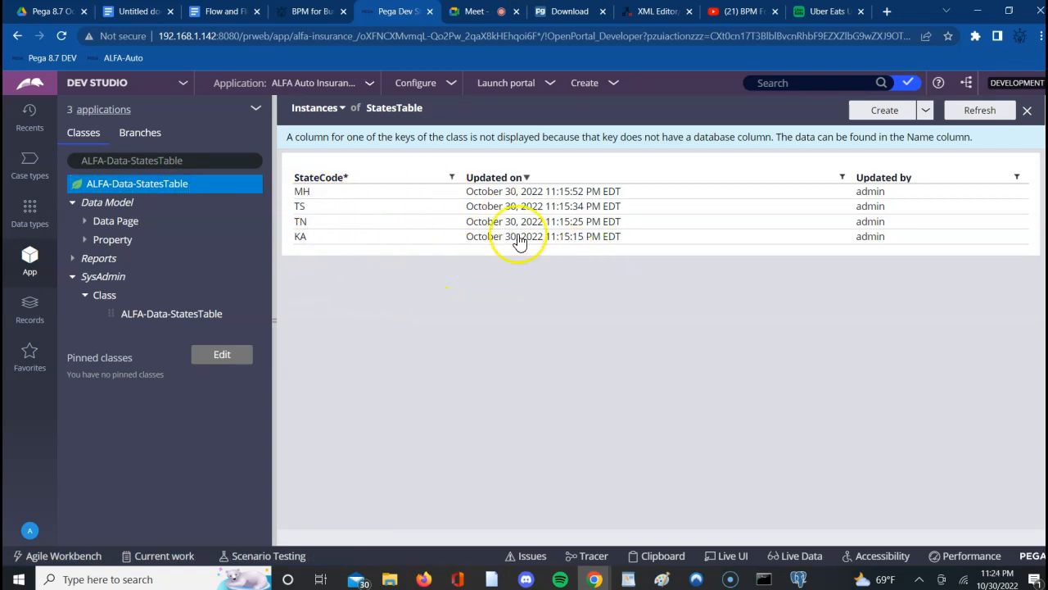
left_click(314, 198)
left_click(304, 194)
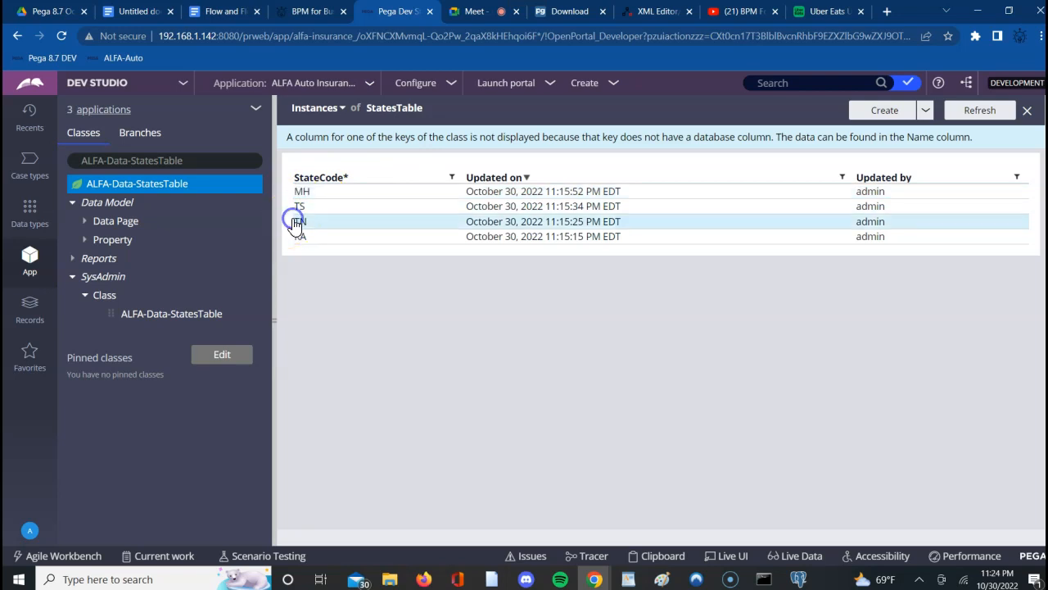
double_click(300, 225)
left_click(471, 326)
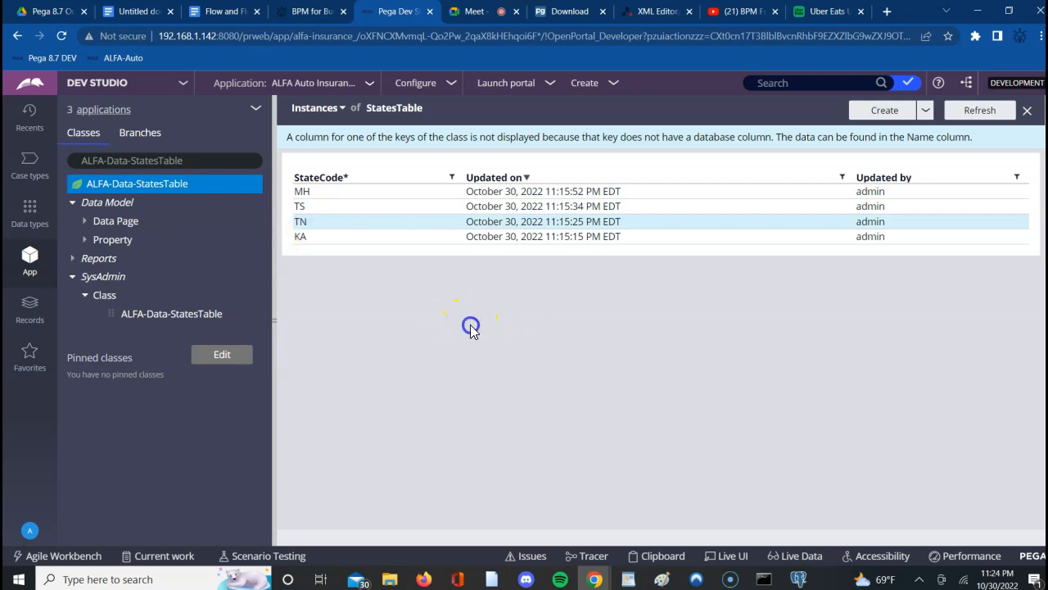
left_click(480, 387)
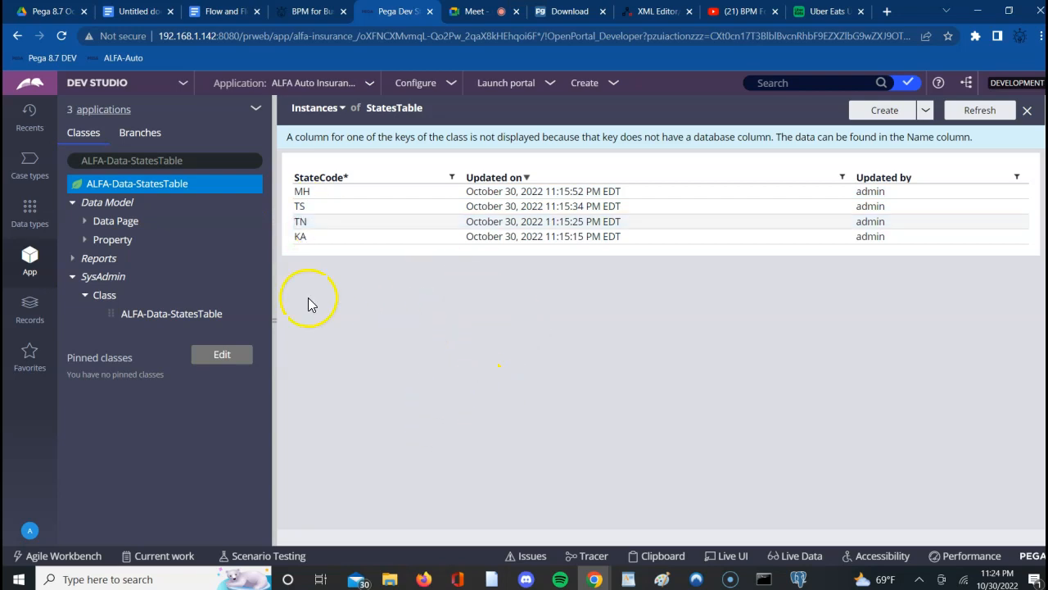
- Open the StatesTable data type from the data types explorer and review its data model fields and records
left_click(31, 217)
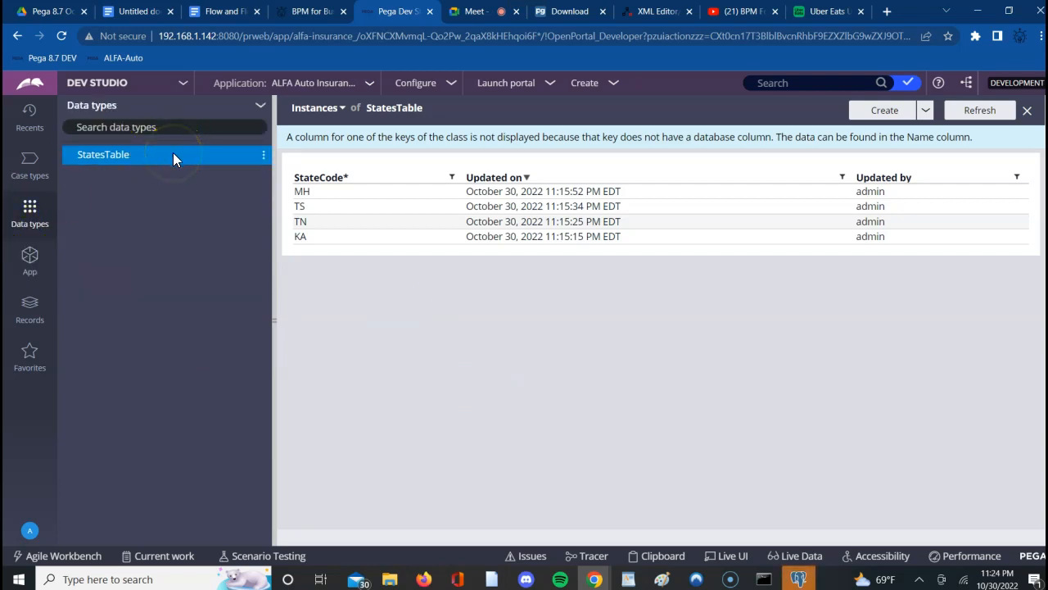
left_click(261, 107)
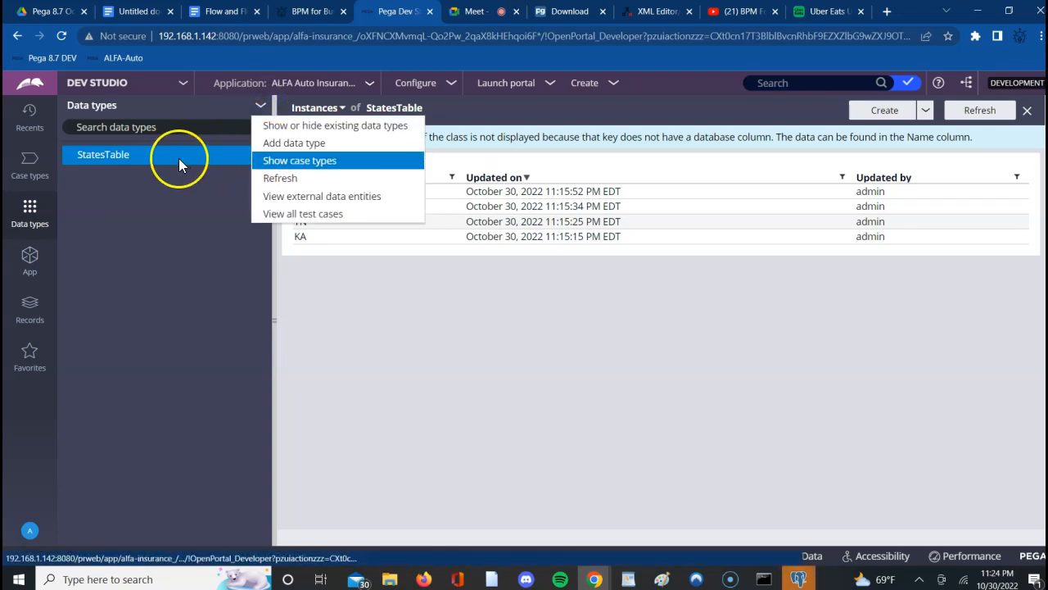
left_click(111, 155)
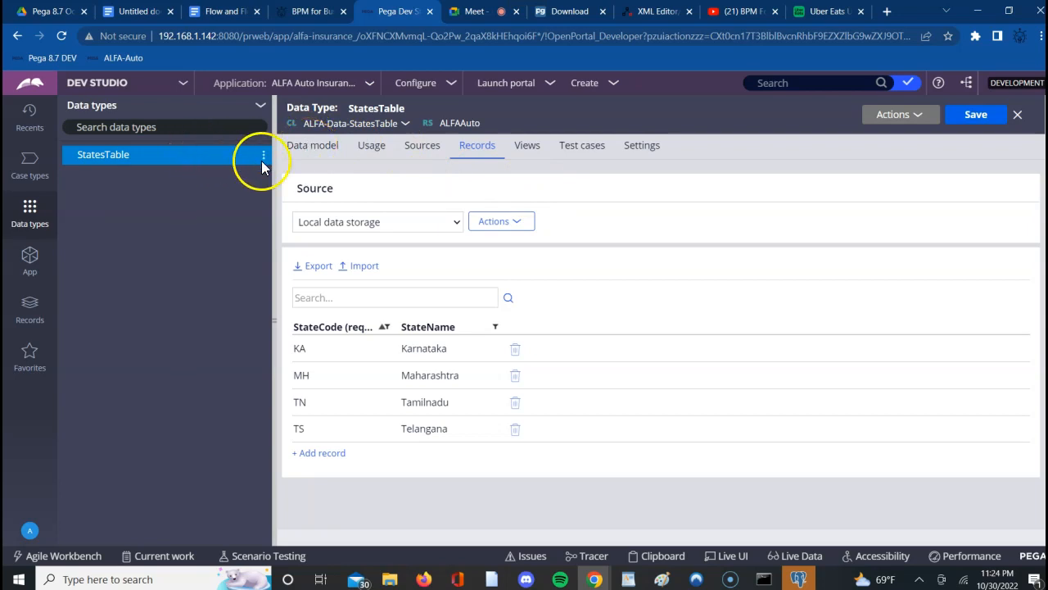
left_click(301, 147)
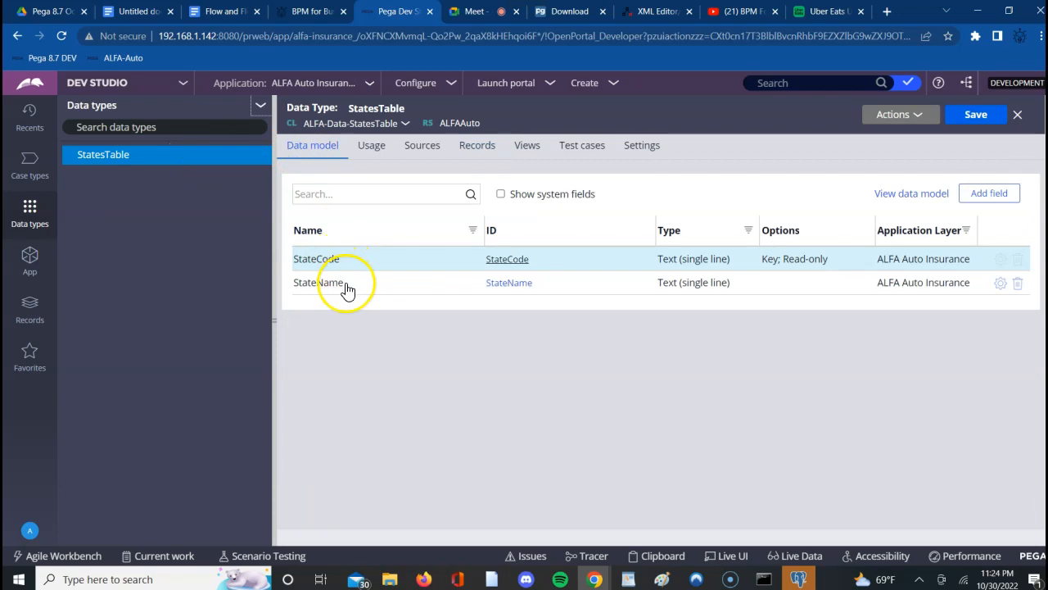
left_click(477, 146)
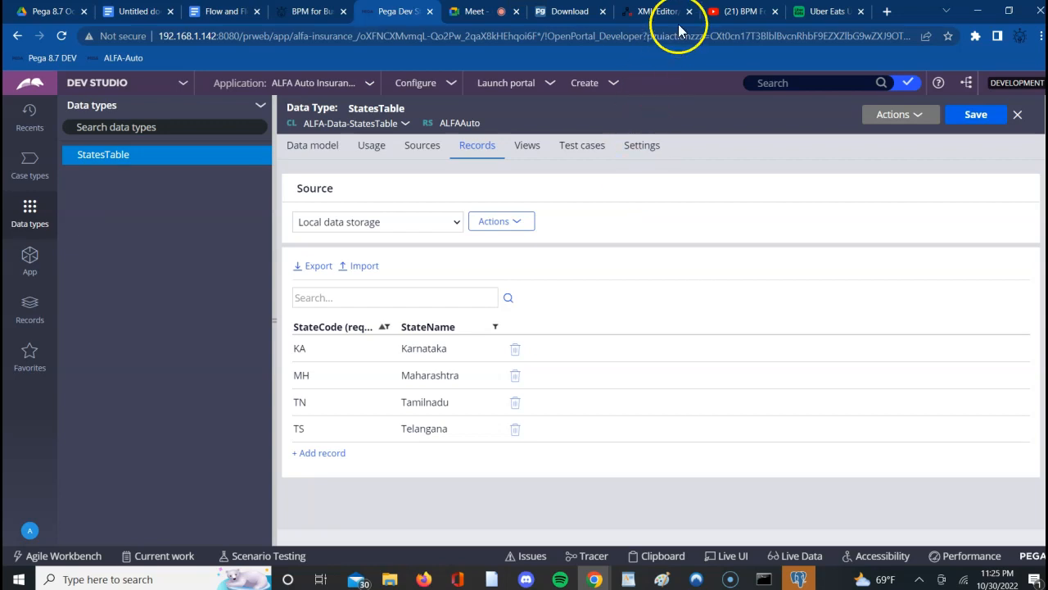
- Dismiss the call-ending notice in Google Meet, and copy the address of the BPM For Business YouTube channel's about page
left_click(487, 15)
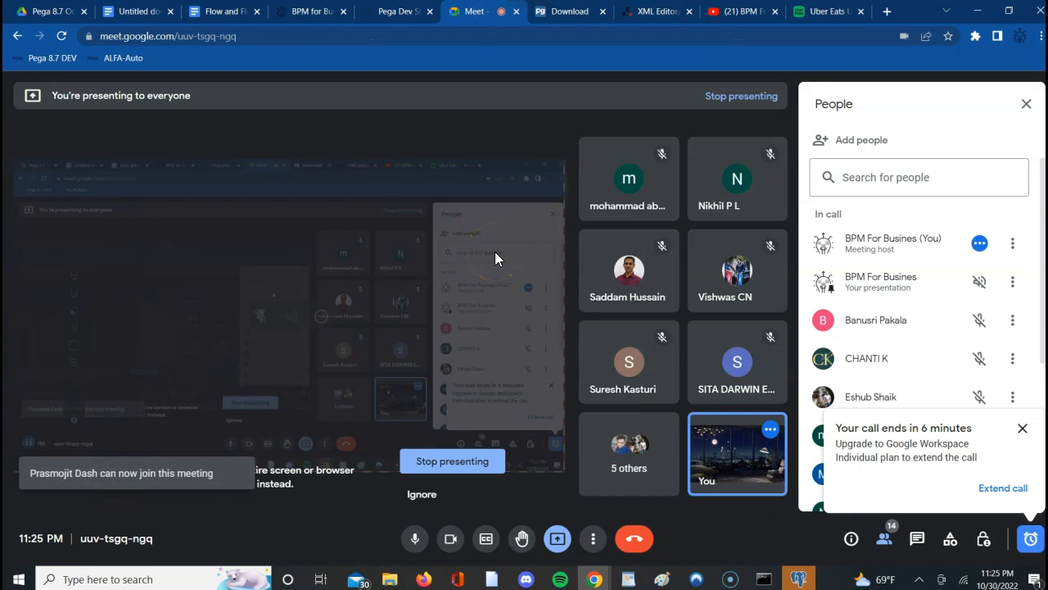
left_click(1024, 429)
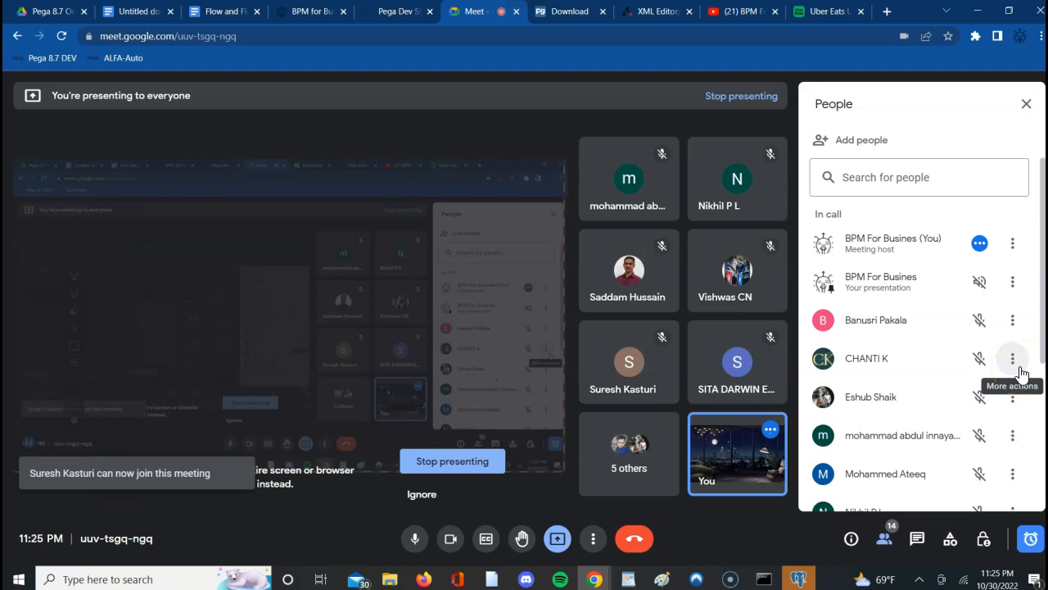
left_click(731, 11)
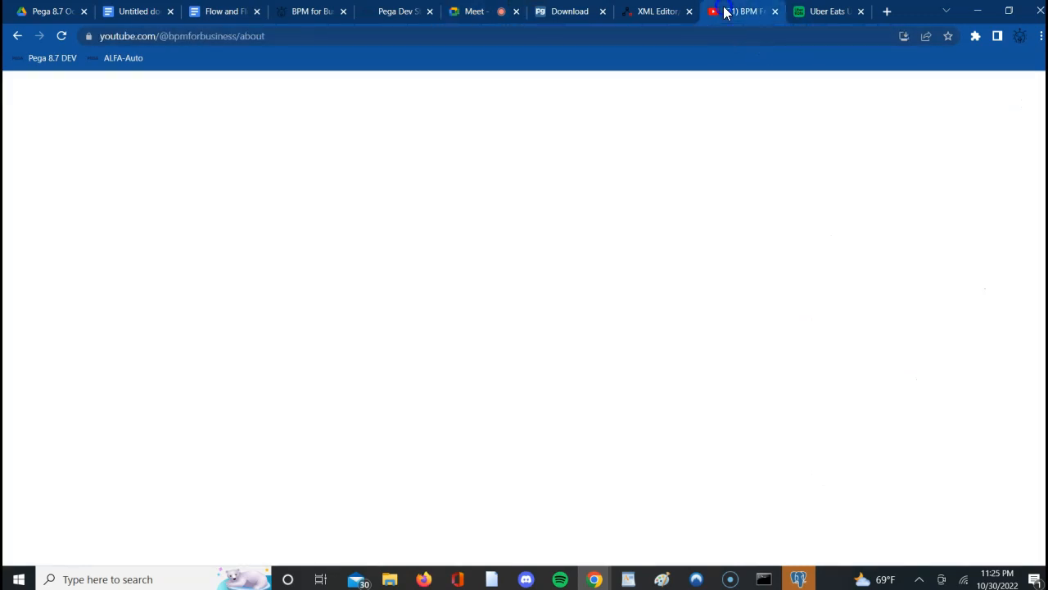
left_click(283, 35)
key("ctrl+c")
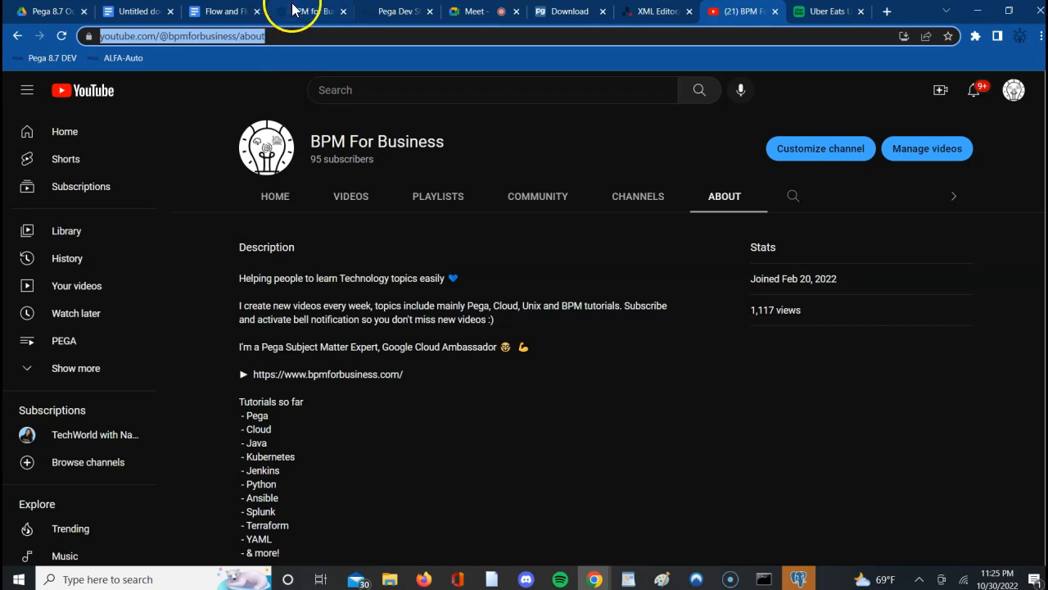
left_click(463, 14)
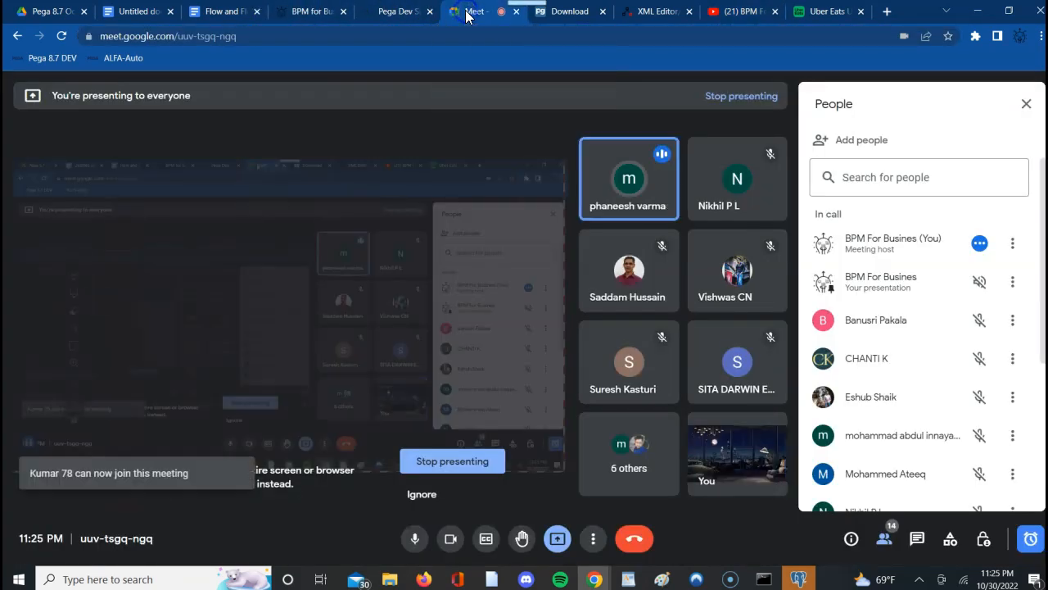
left_click(915, 540)
left_click(864, 490)
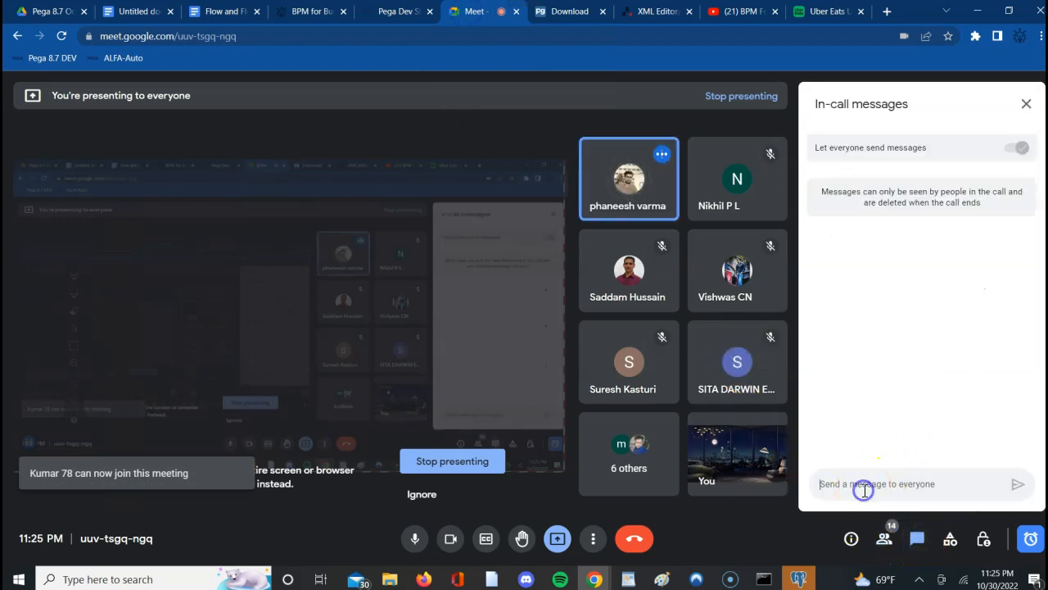
key("ctrl+v")
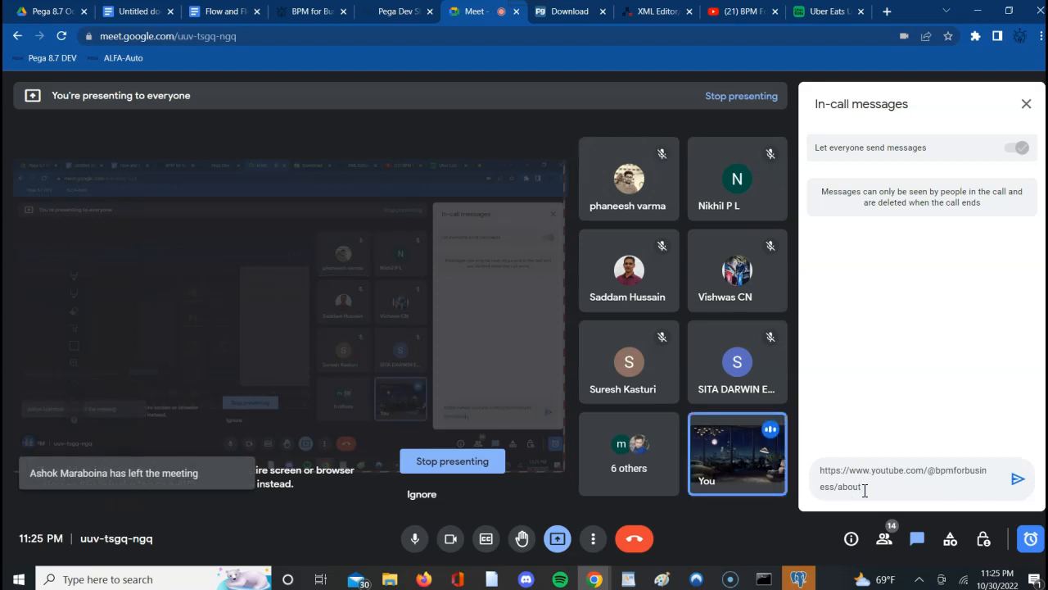
key("Return")
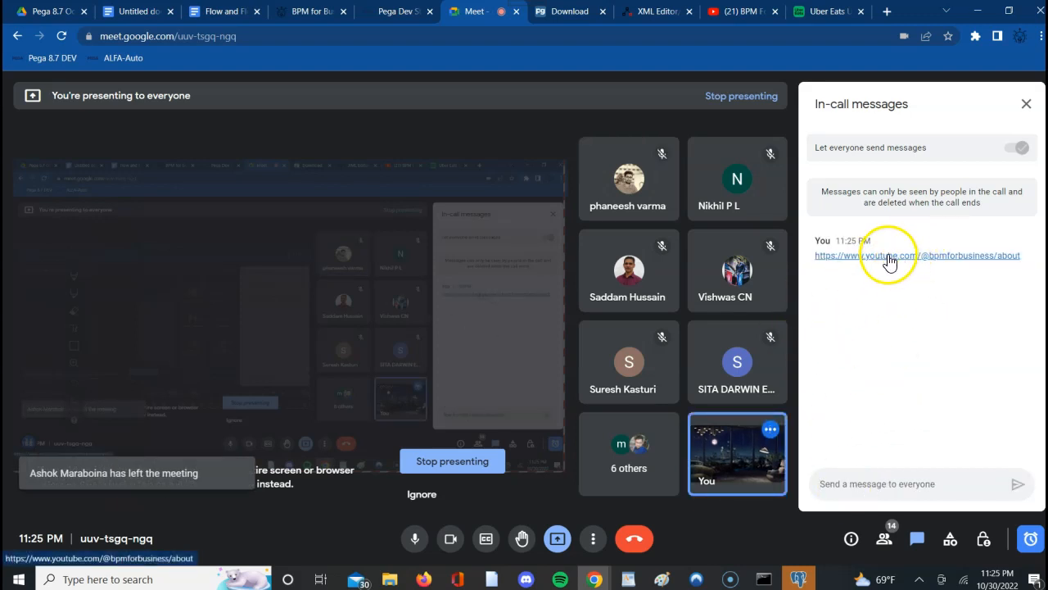
left_click(140, 11)
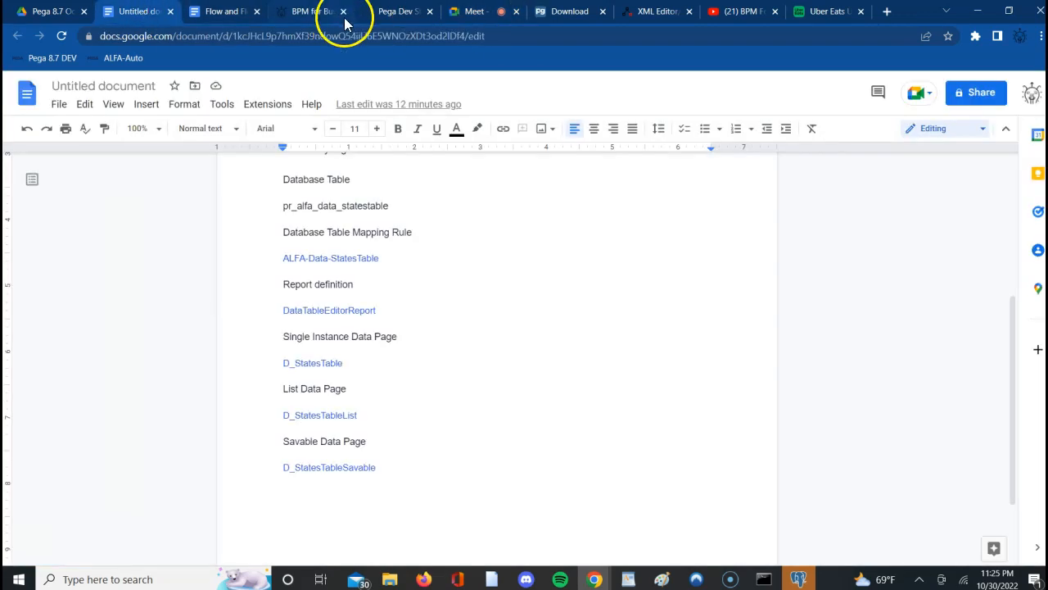
left_click(390, 12)
left_click(611, 304)
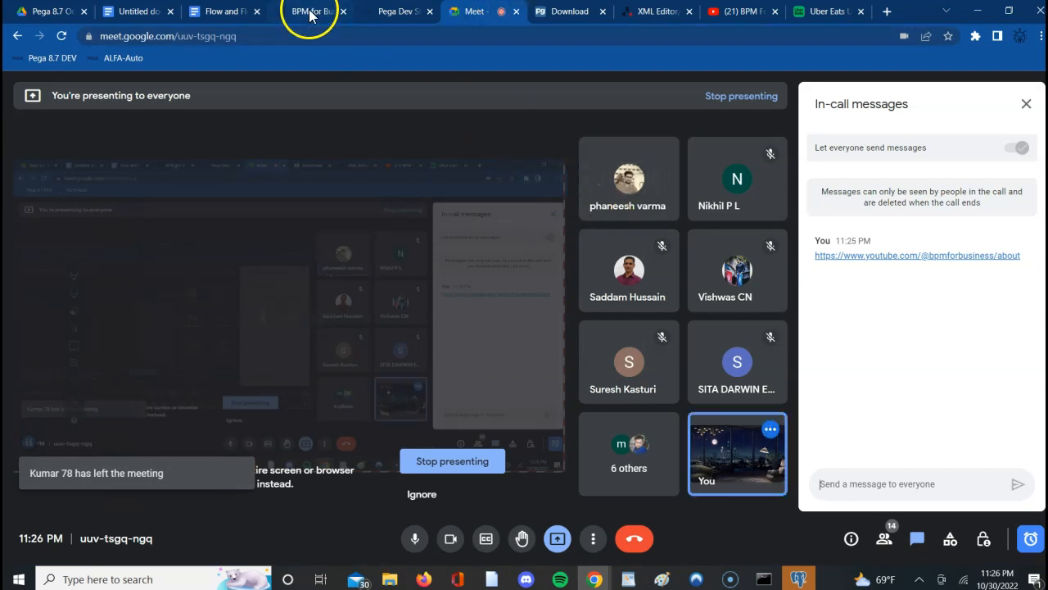
left_click(397, 12)
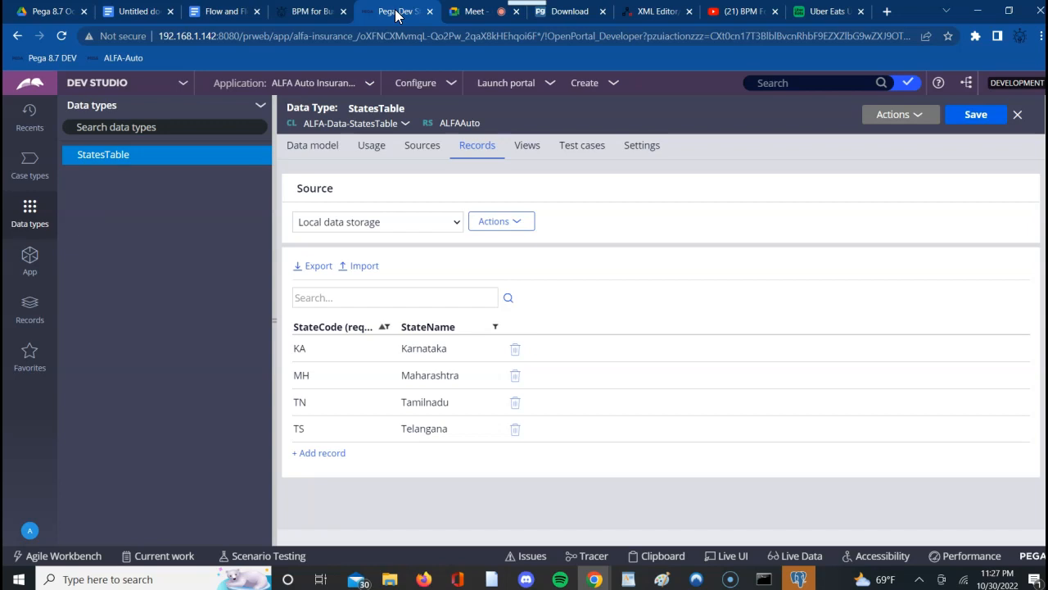
left_click(352, 346)
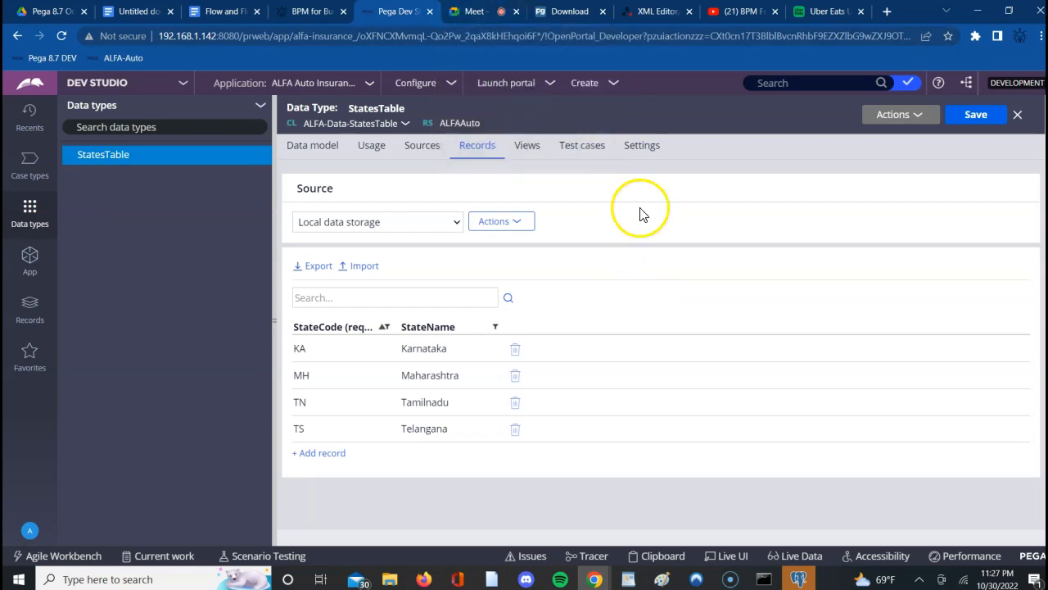
- Send the presenter's contact phone number with its country code to everyone in the Google Meet in-call messages
left_click(477, 13)
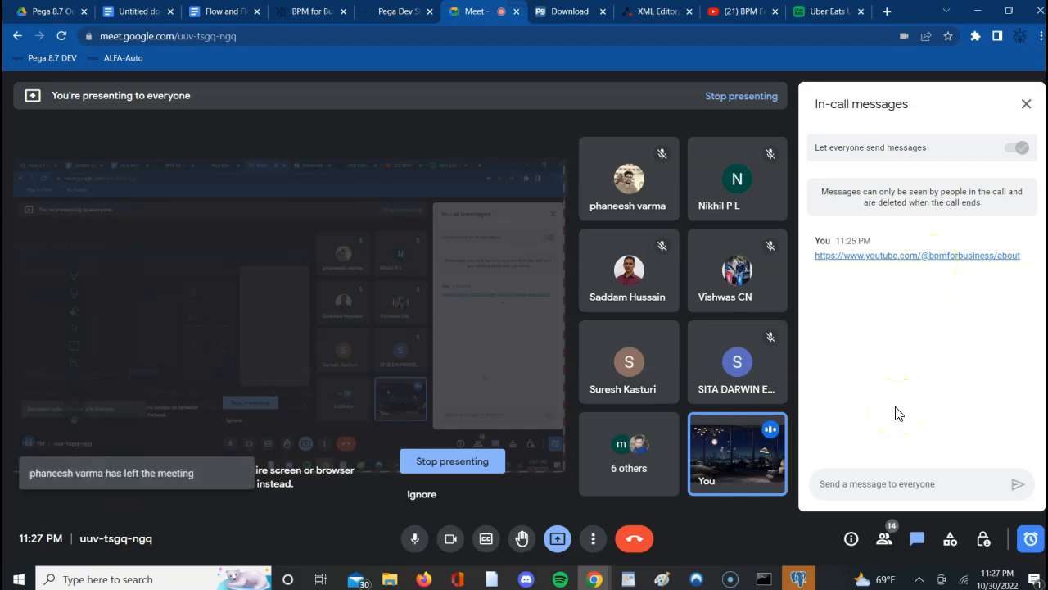
left_click(873, 484)
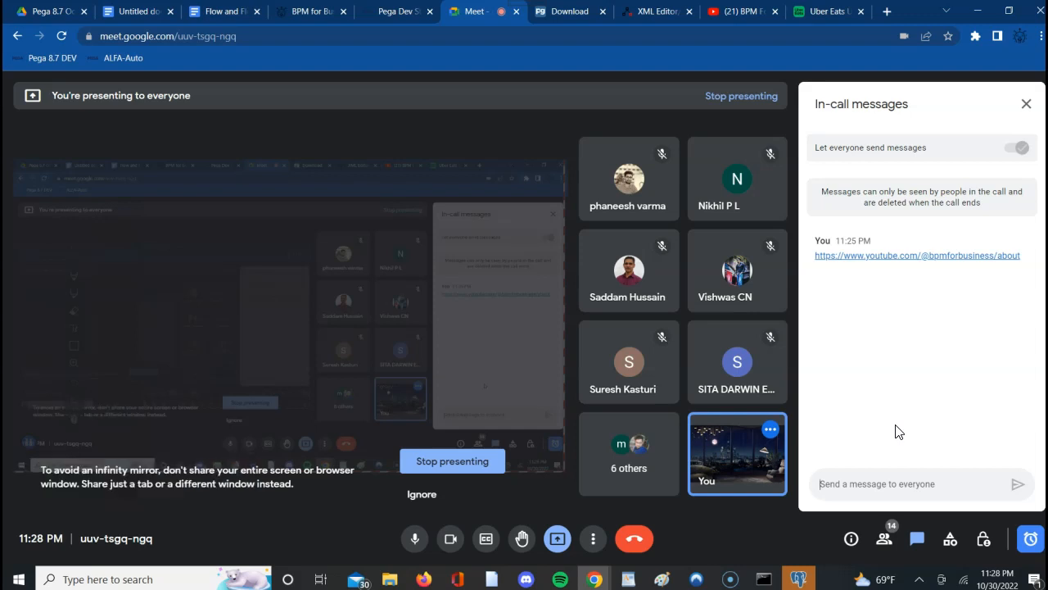
left_click(386, 20)
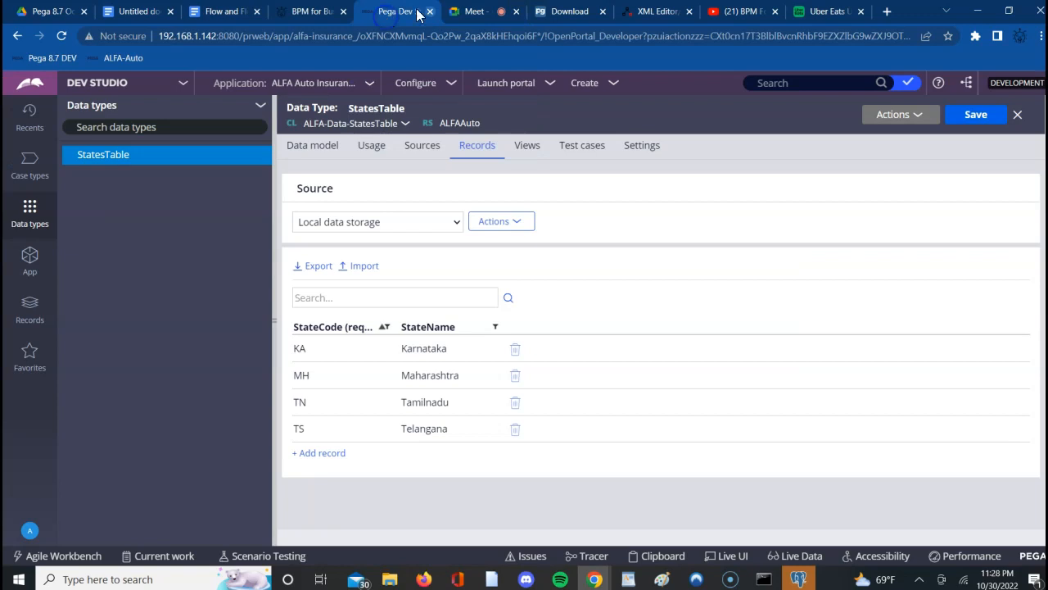
left_click(471, 18)
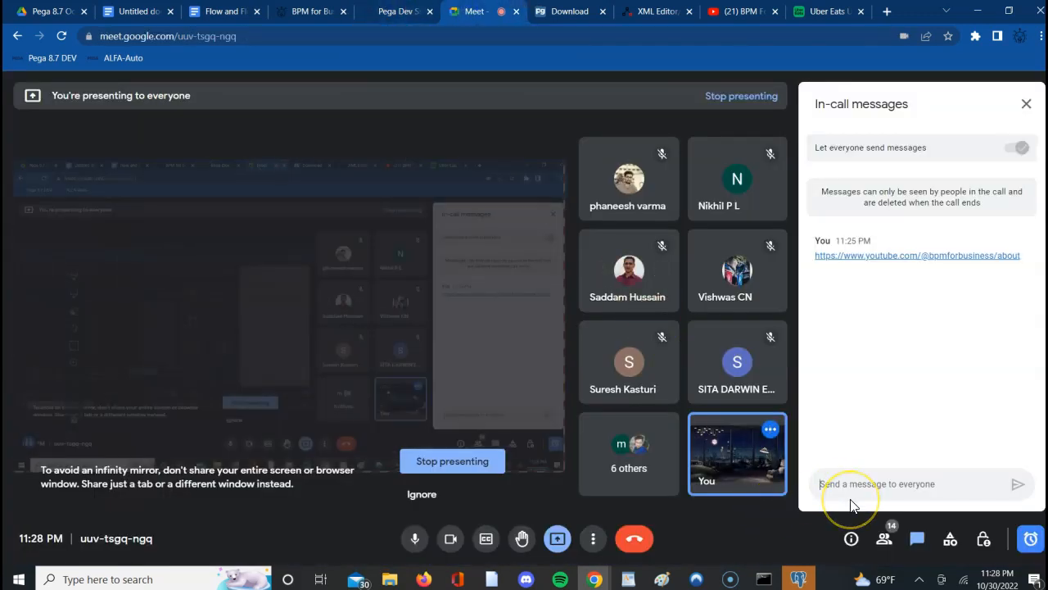
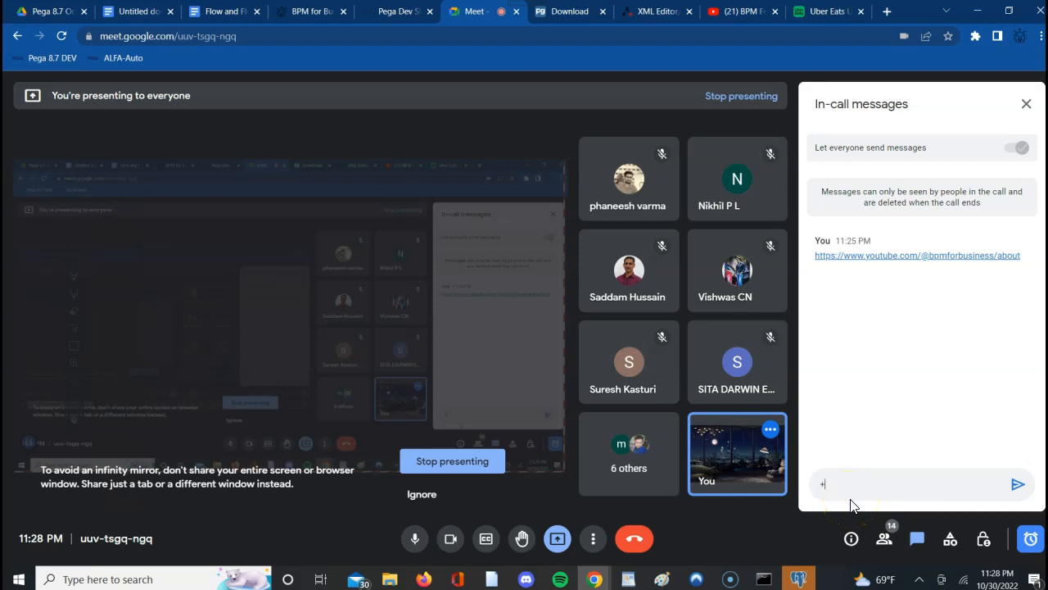
key("Return")
left_click(868, 490)
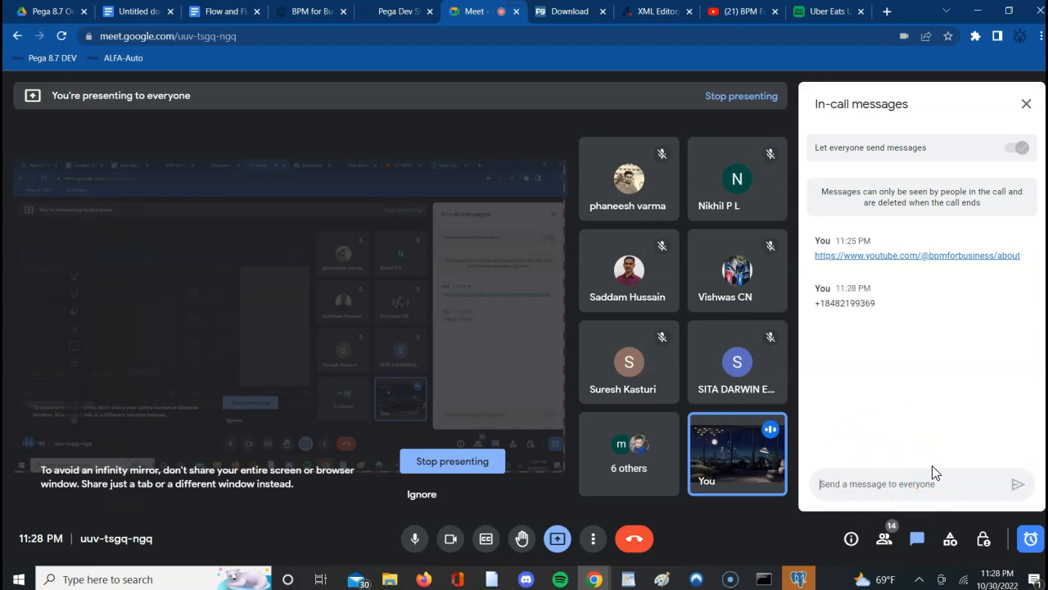
left_click(399, 11)
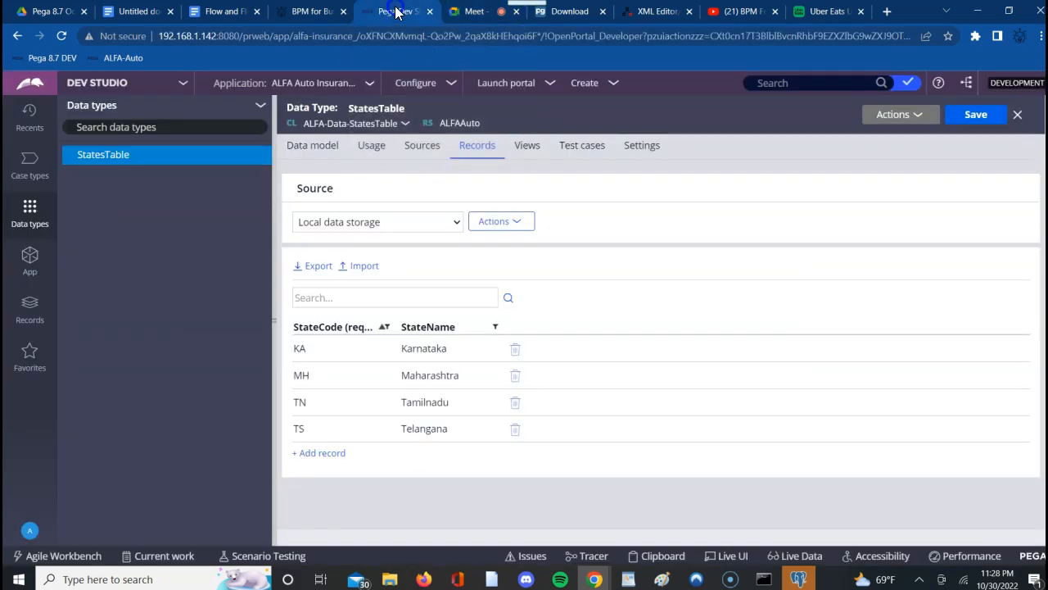
left_click(468, 11)
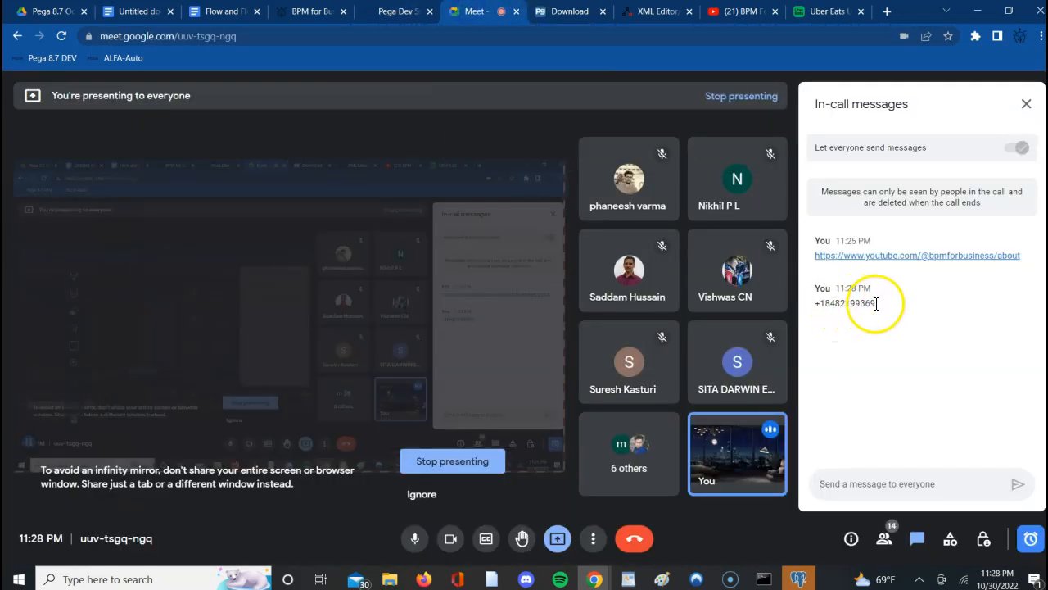
left_click(383, 11)
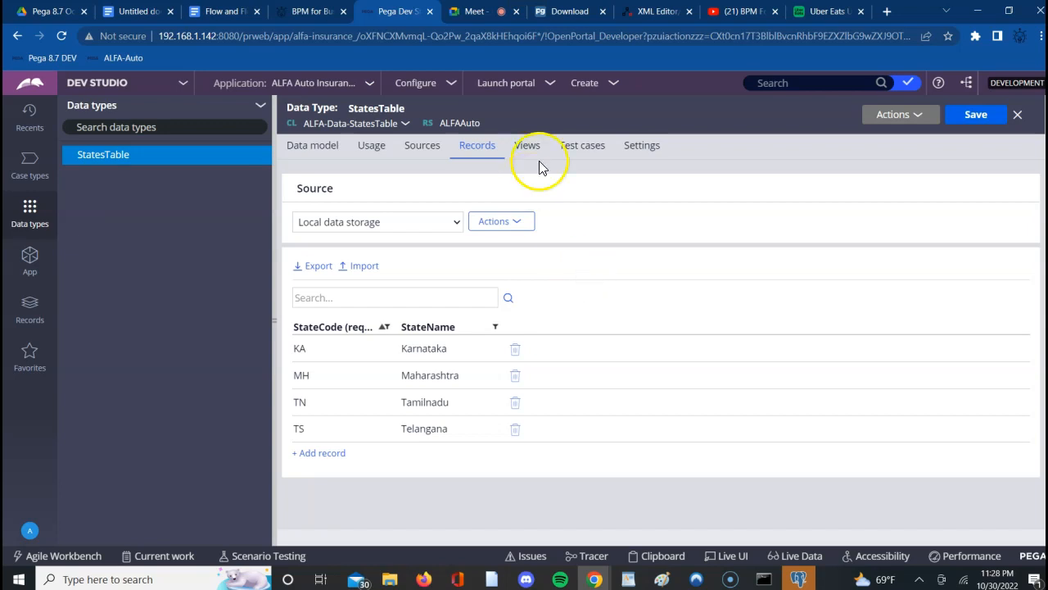
- Return to the Google Meet call and leave the meeting
left_click(470, 12)
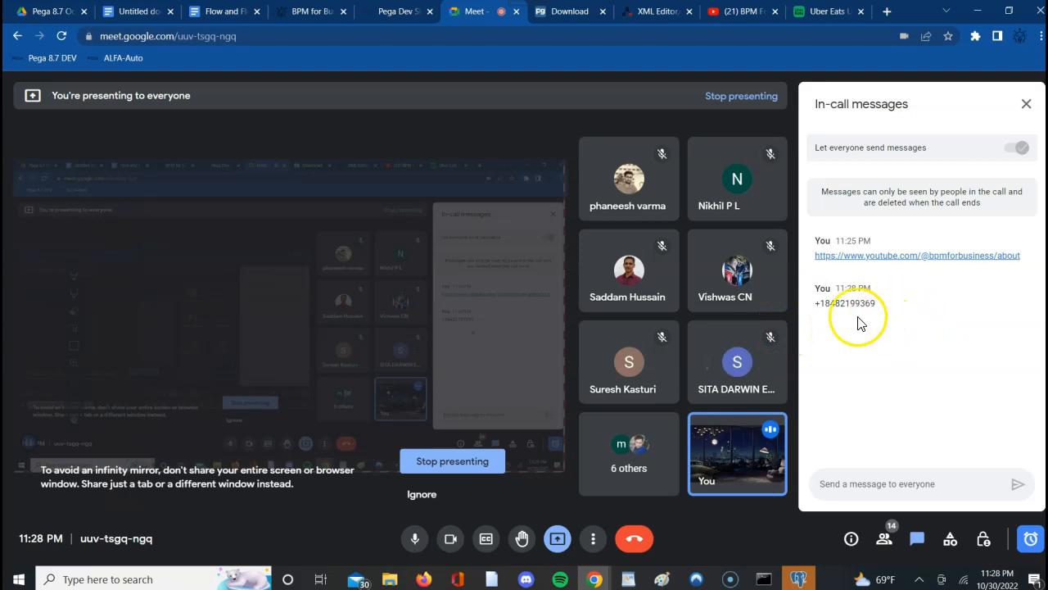
left_click(636, 540)
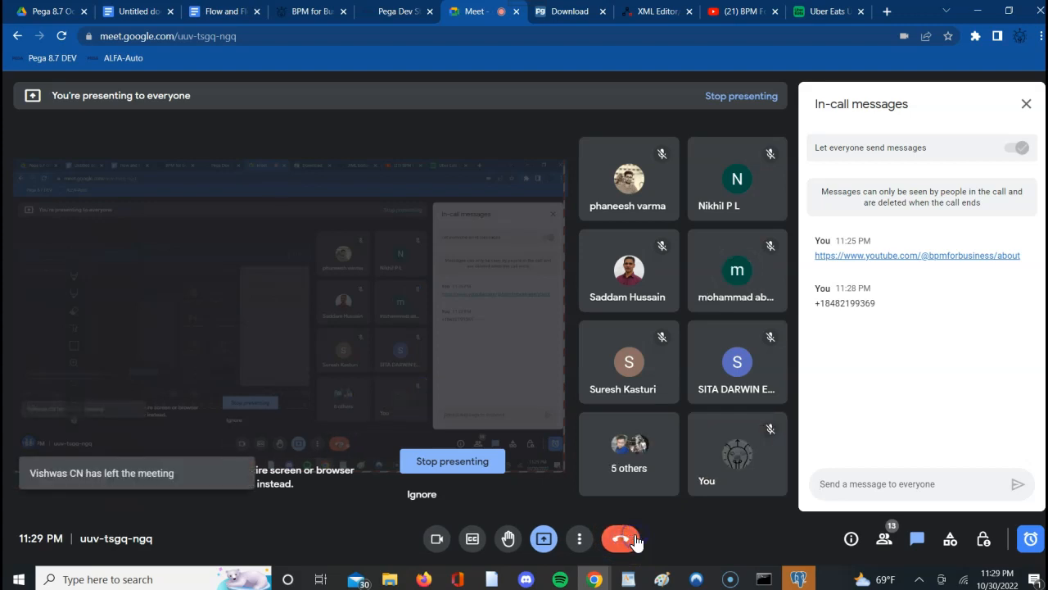